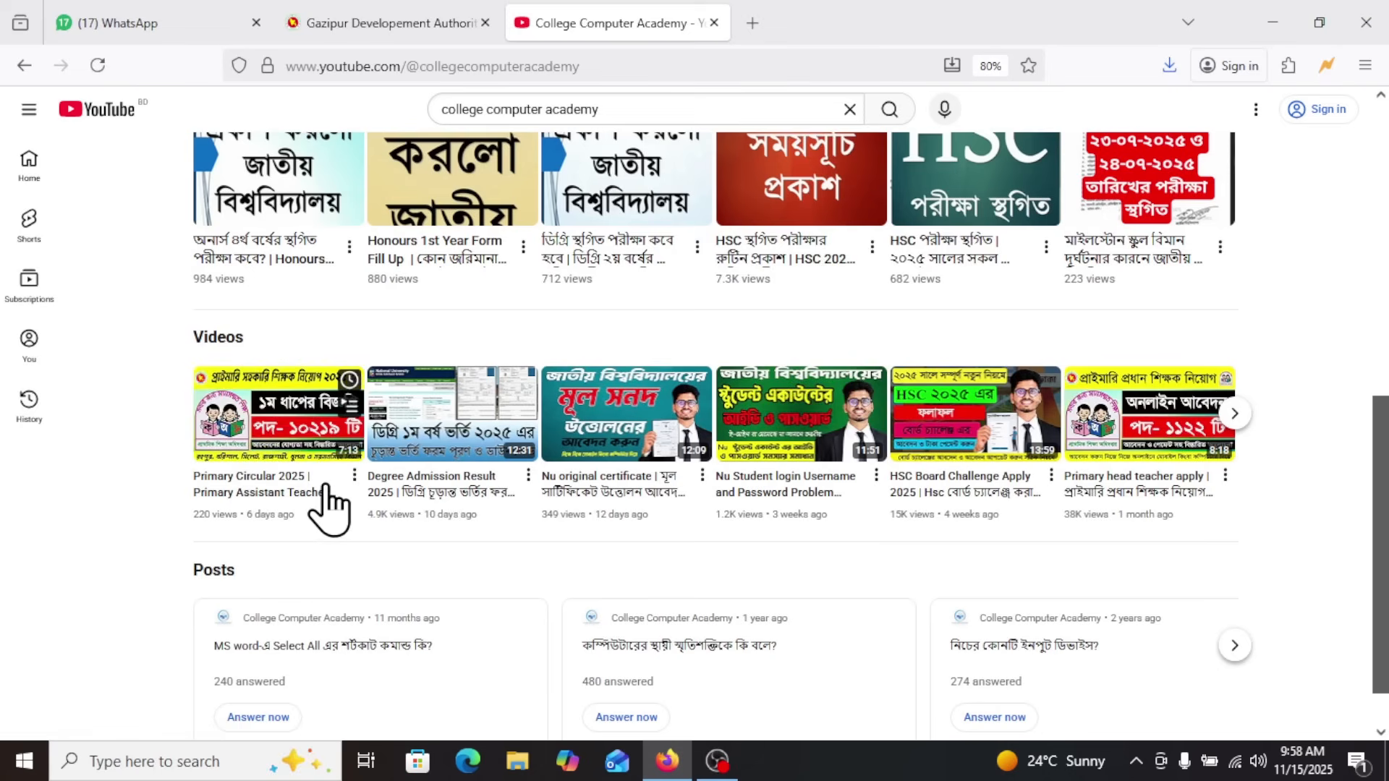
scroll(337, 543, up, 5)
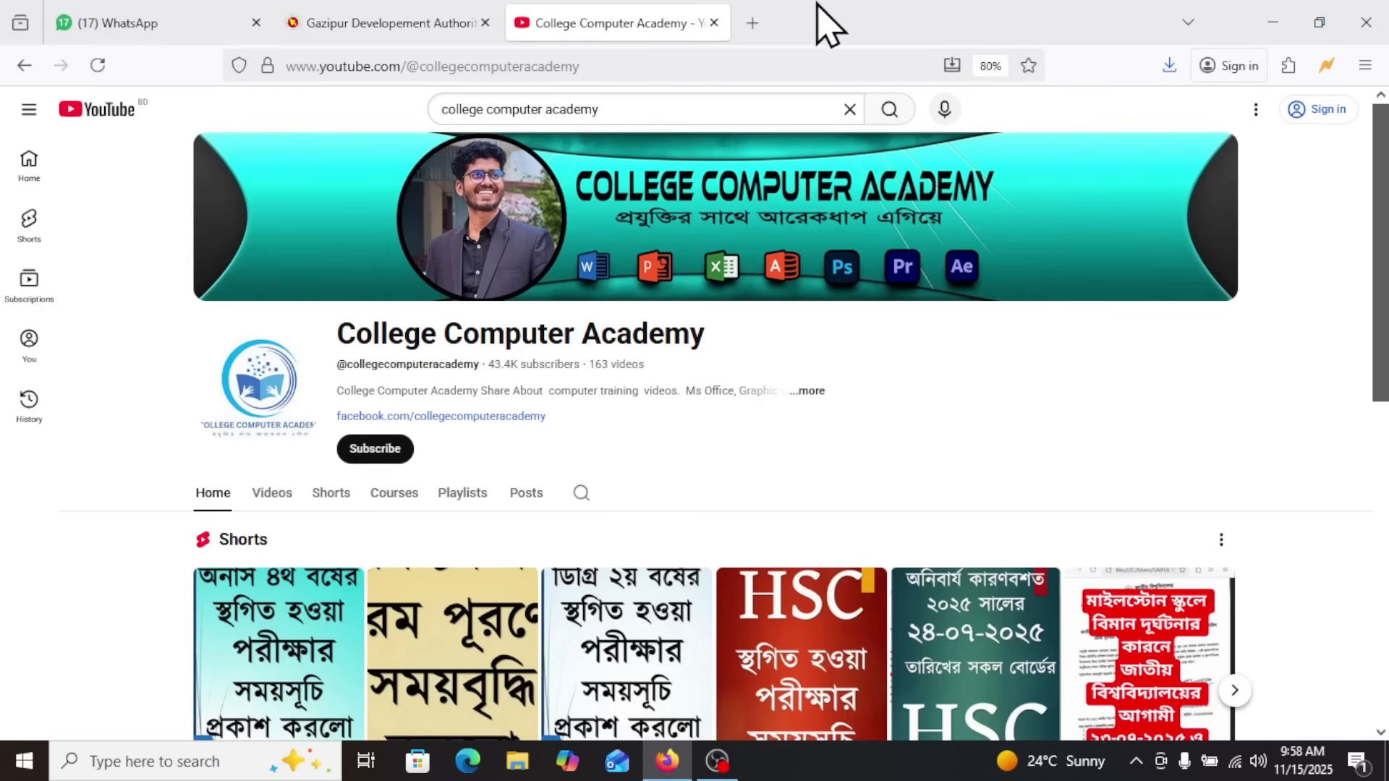
click(1274, 23)
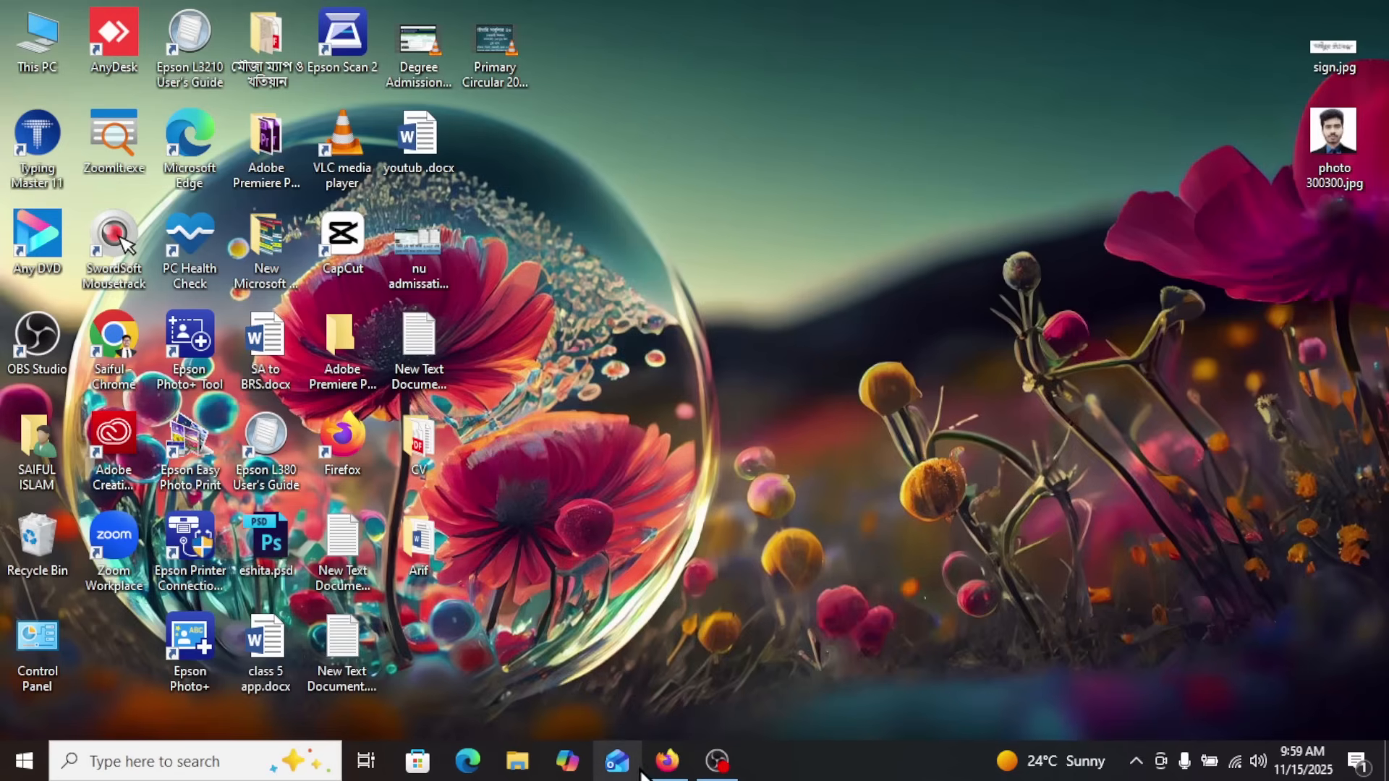
click(673, 767)
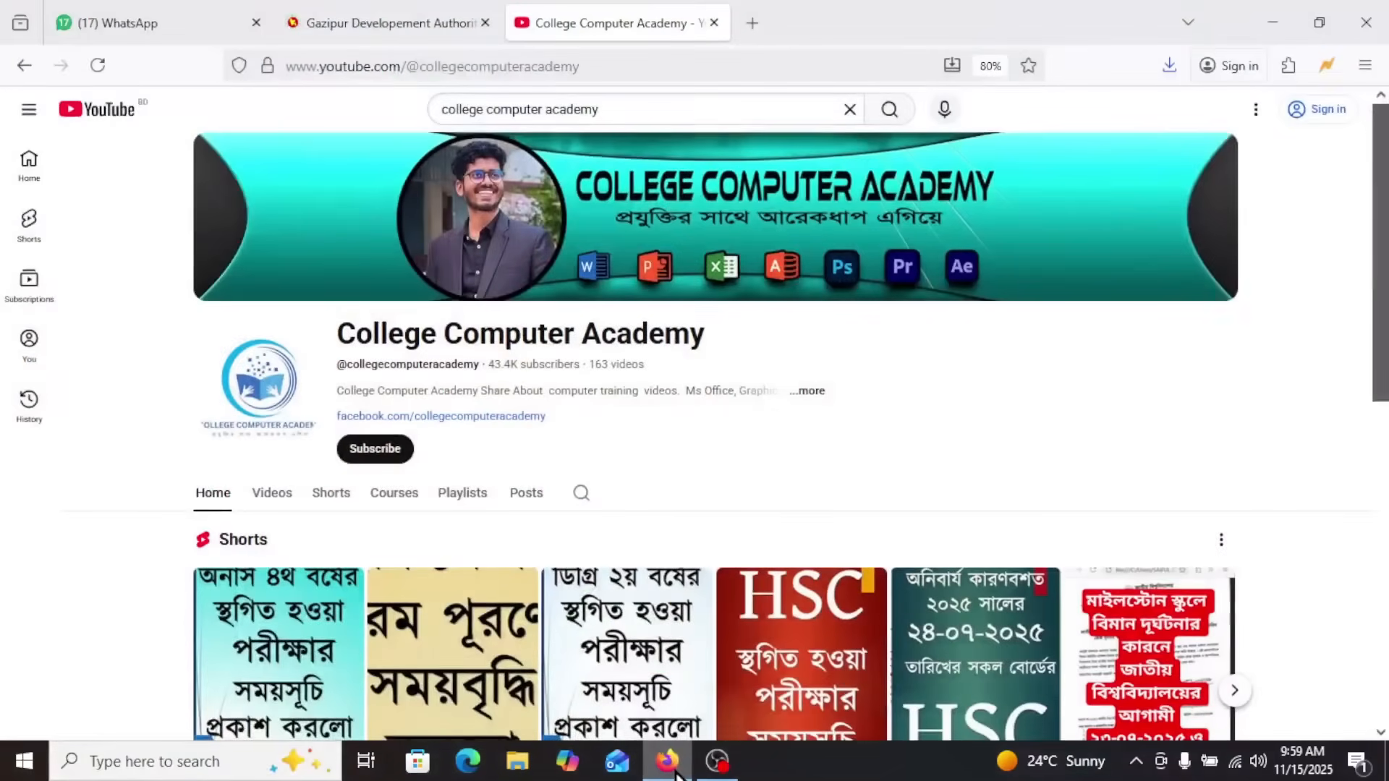
Open the Directorate of Primary Education application site, dpe.teletalk.com.bd, in a new browser tab
click(752, 23)
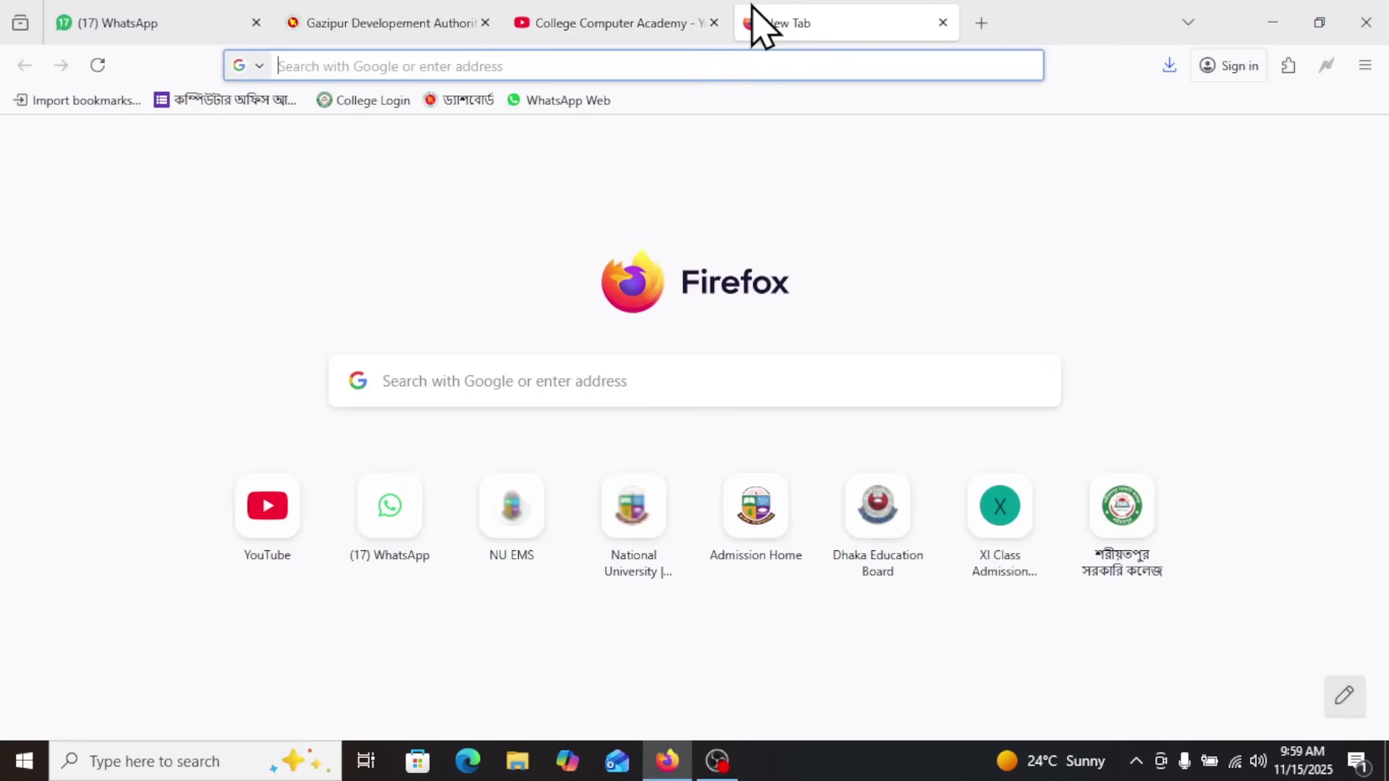
drag(655, 33, 471, 37)
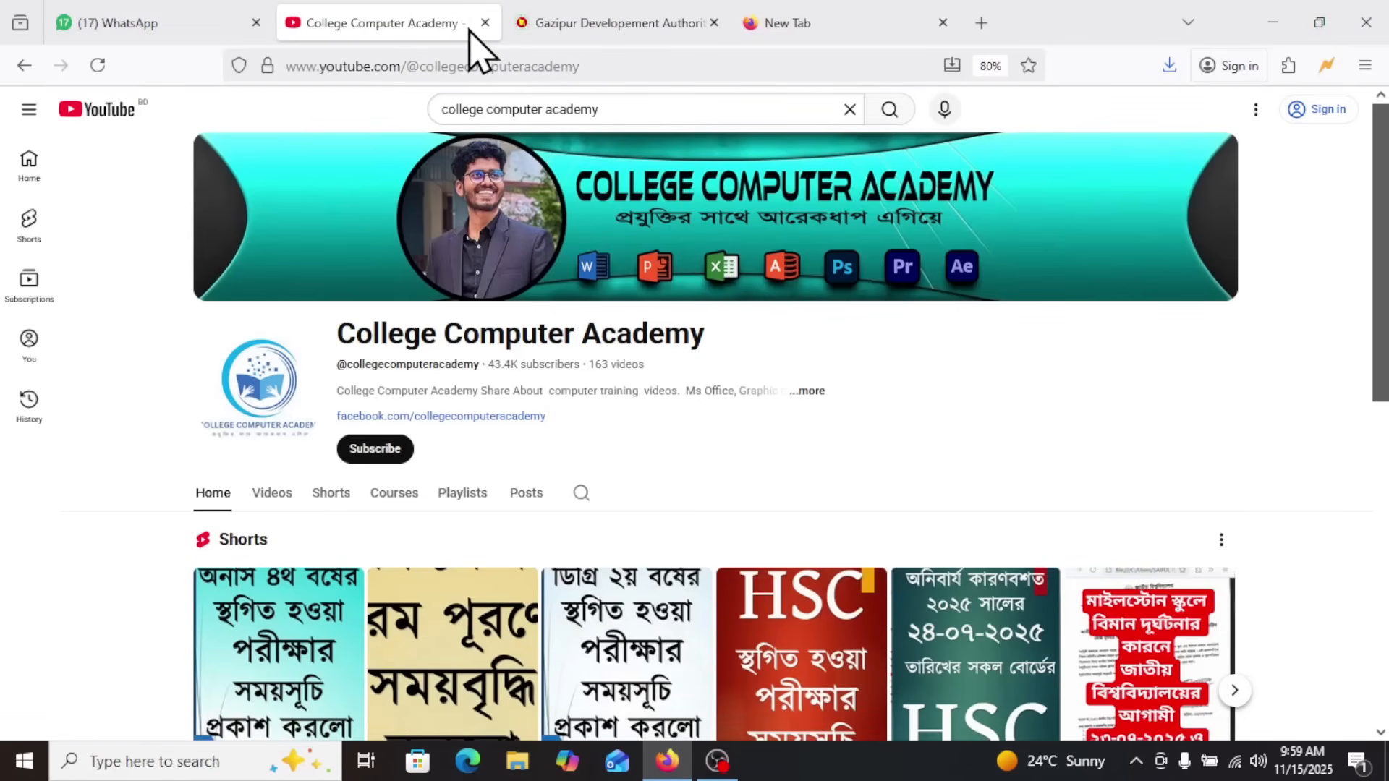
click(789, 29)
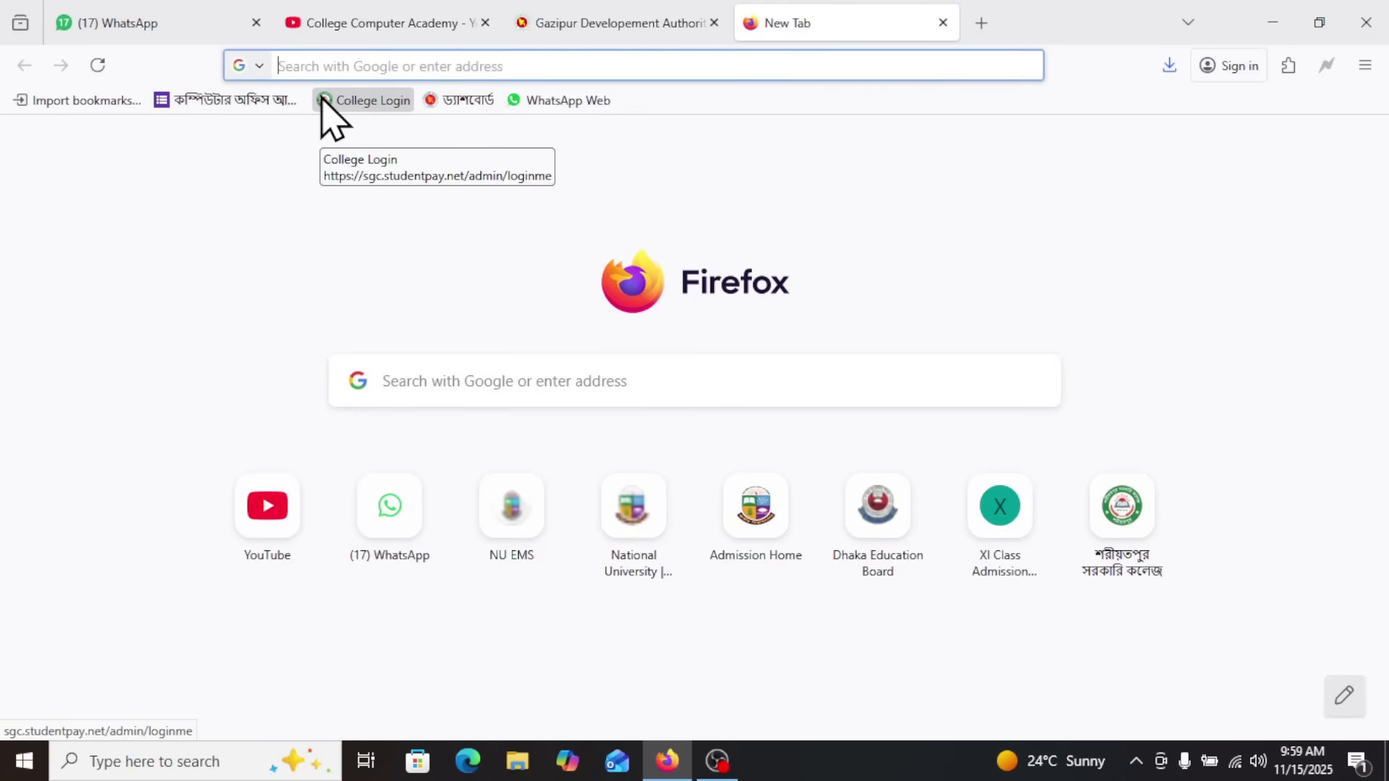
text(dpe)
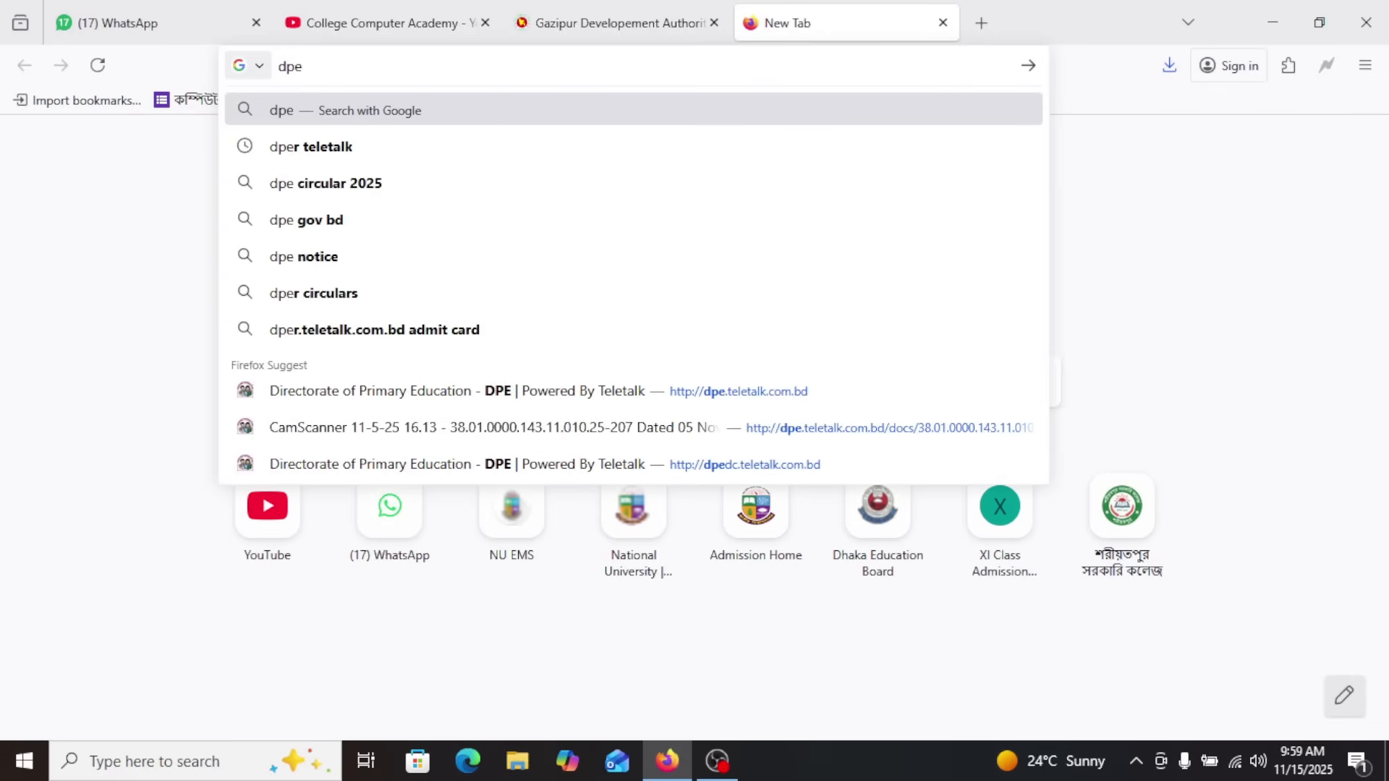
text(.teletalk.)
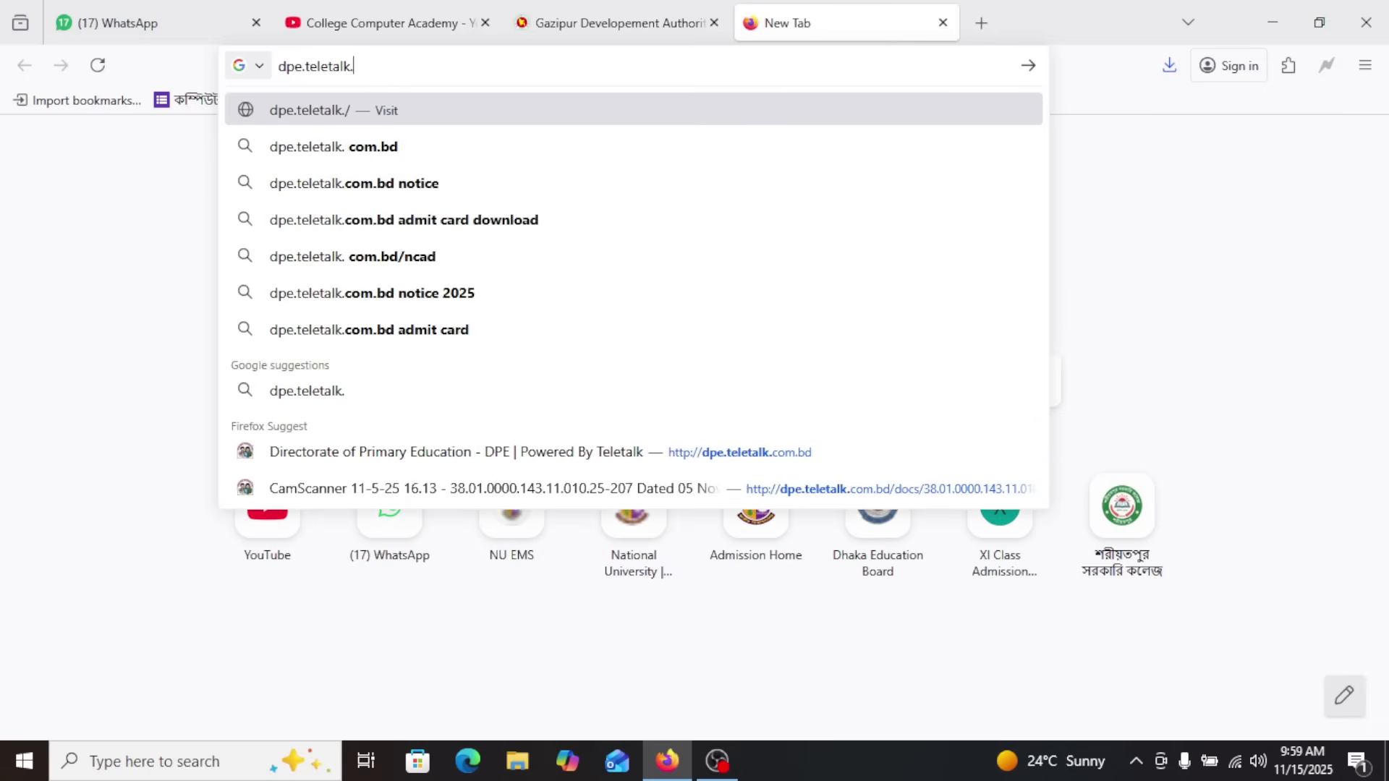
text(com.bd)
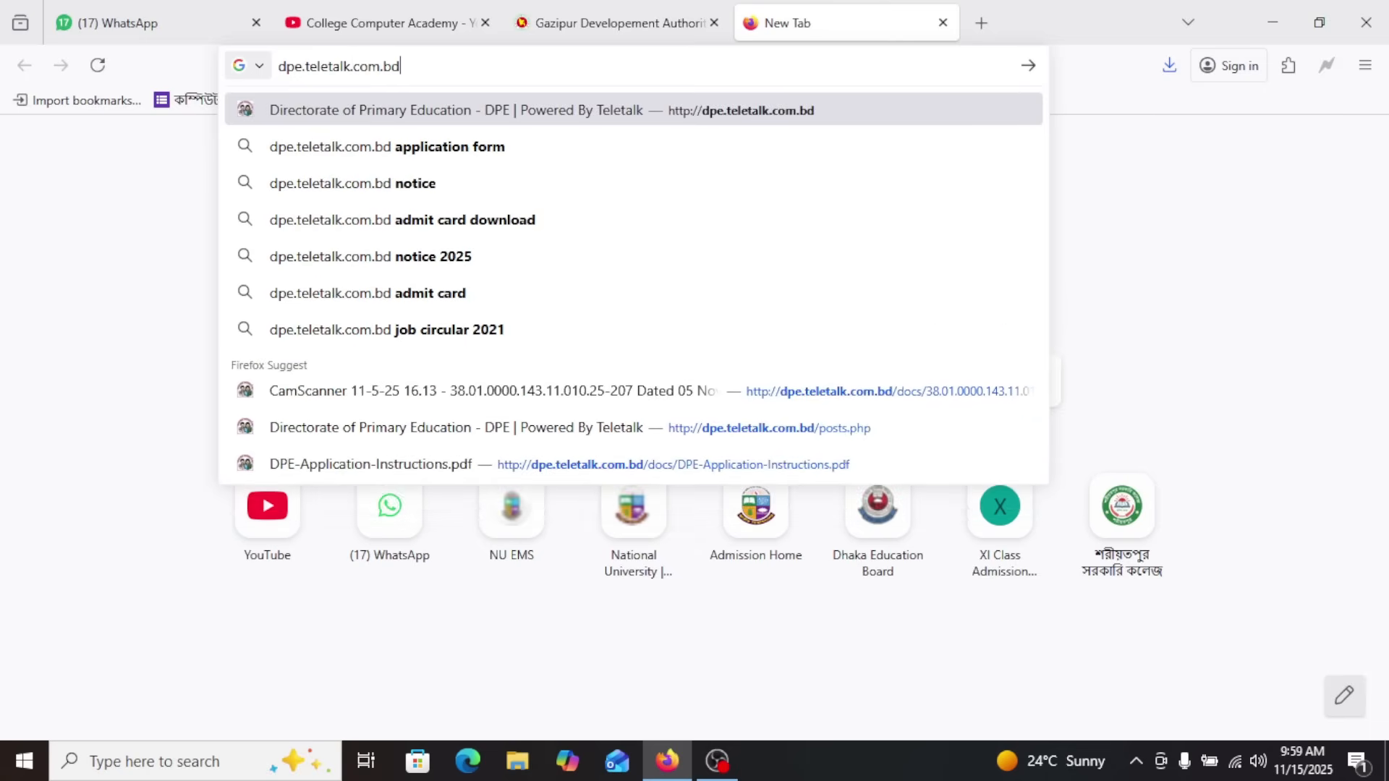
key(Return)
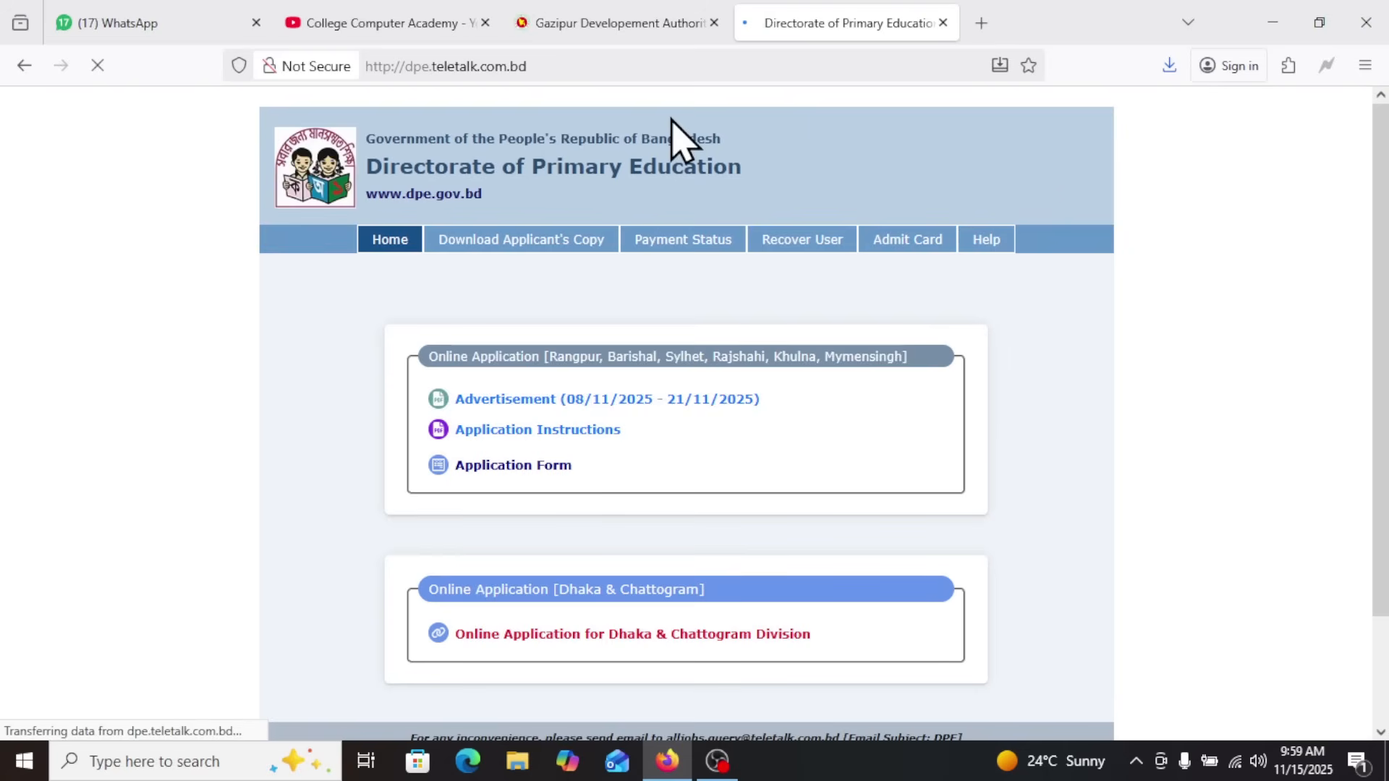
Examine the home page's online application sections for Rangpur to Mymensingh and for Dhaka & Chattogram, outlining the first one
click(562, 63)
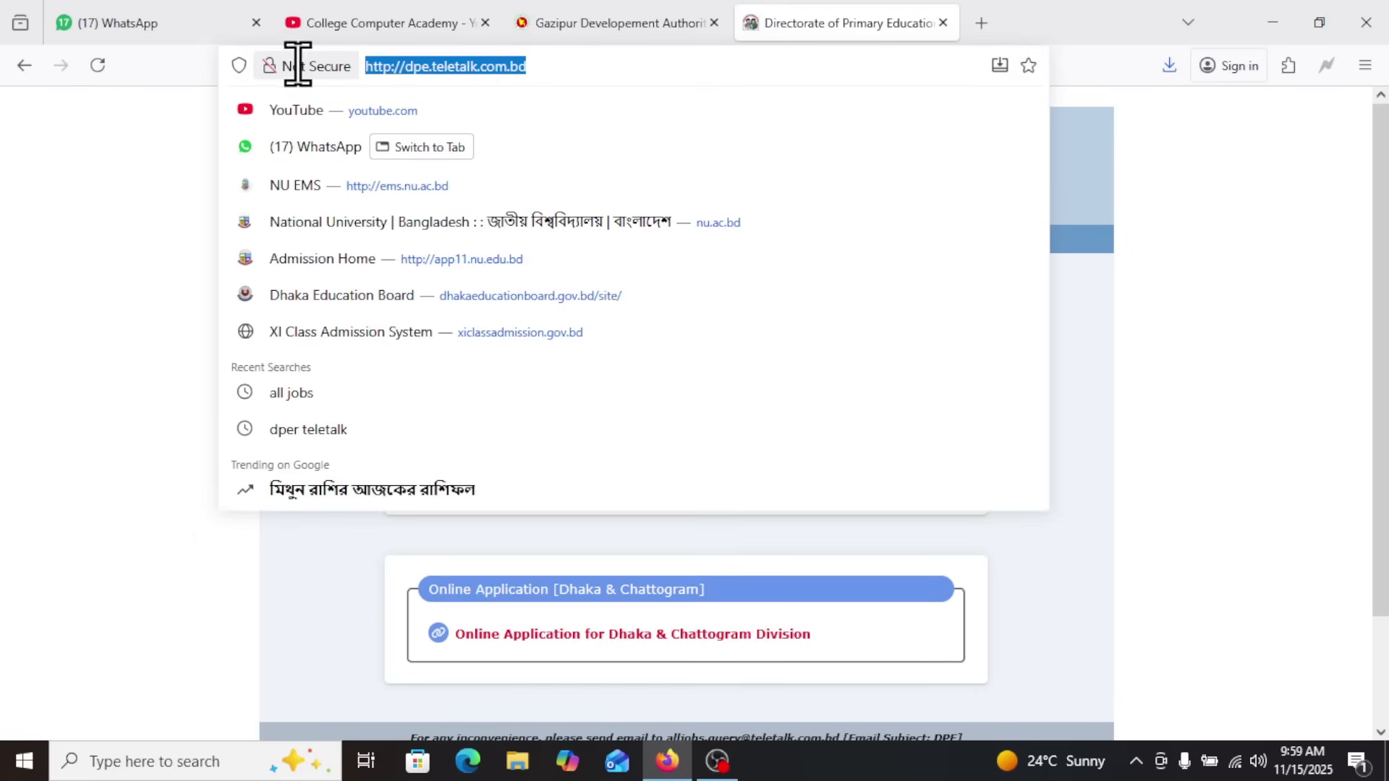
click(149, 217)
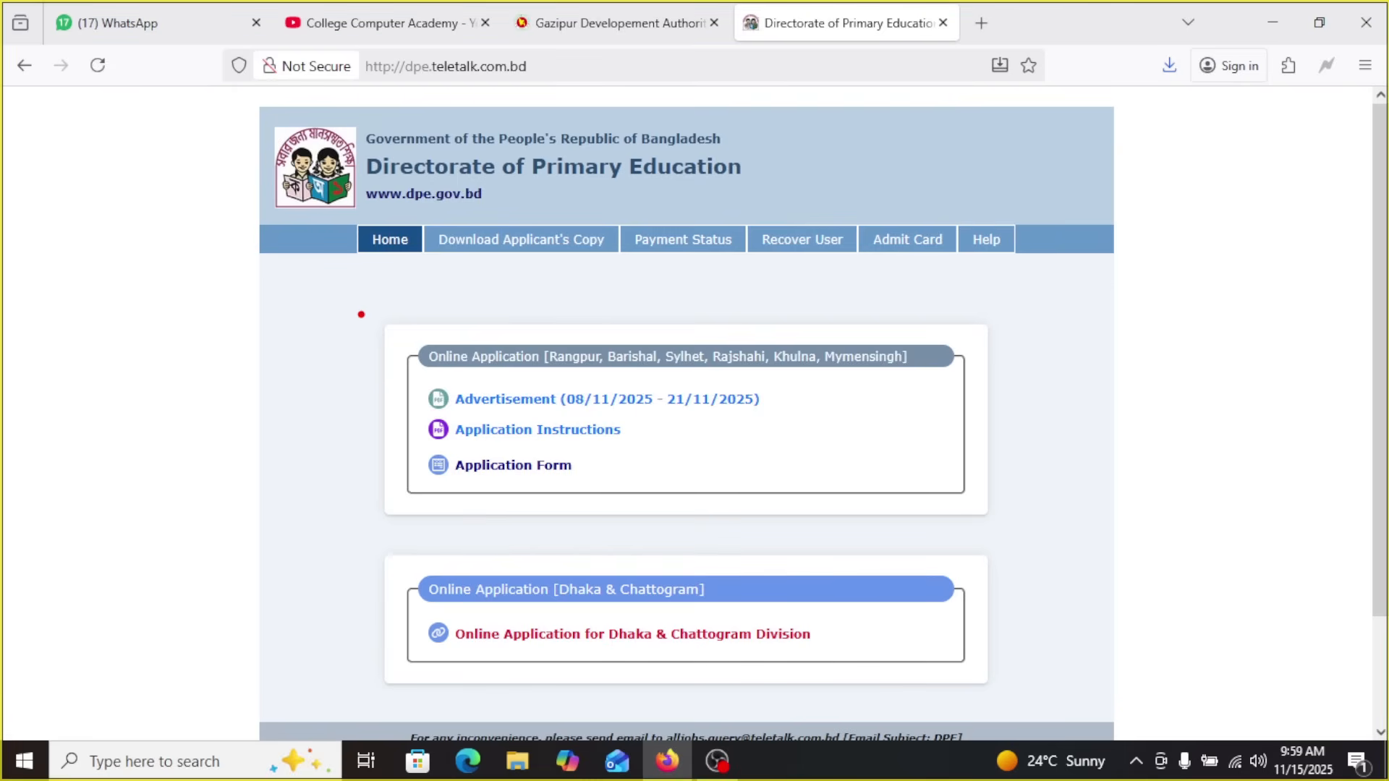
mouse_move(363, 312)
mouse_down()
mouse_move(762, 510)
mouse_move(1020, 517)
mouse_up()
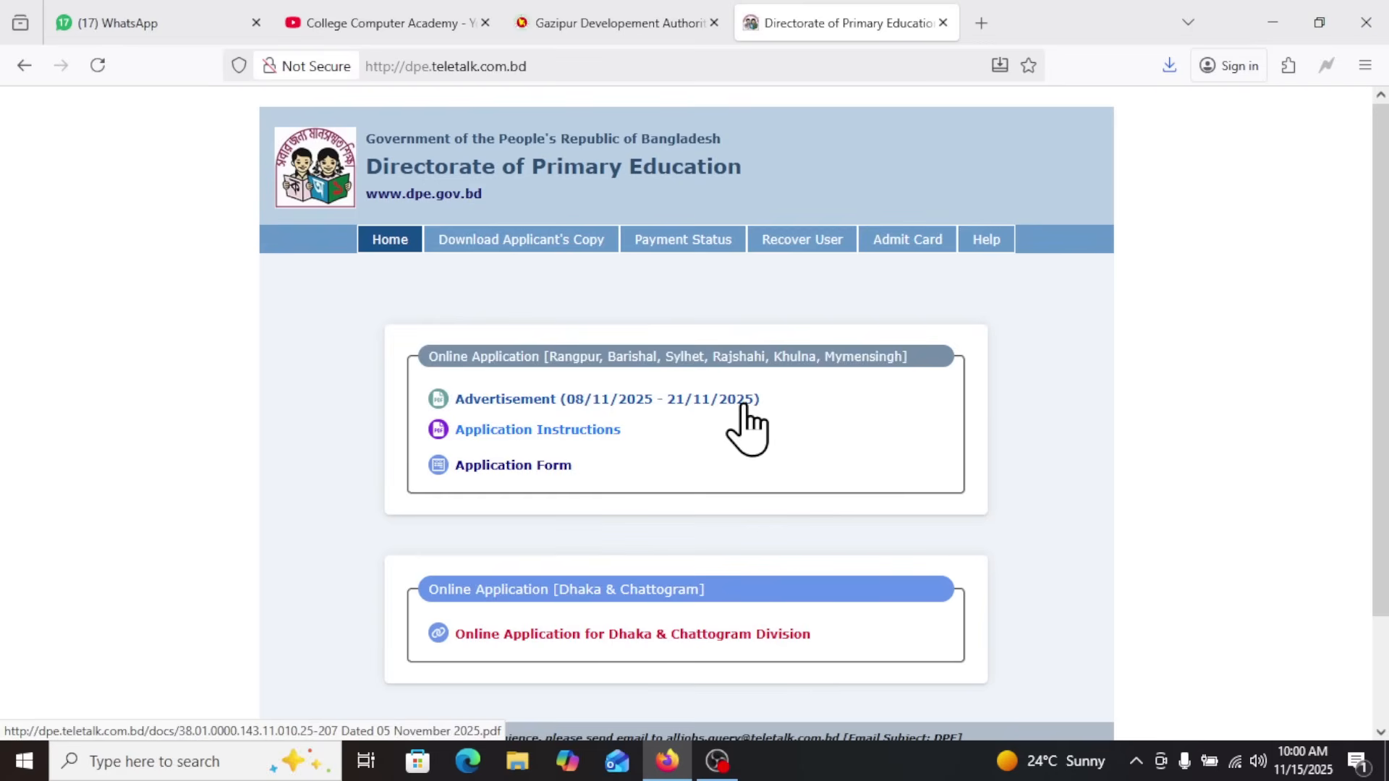
scroll(752, 423, down, 3)
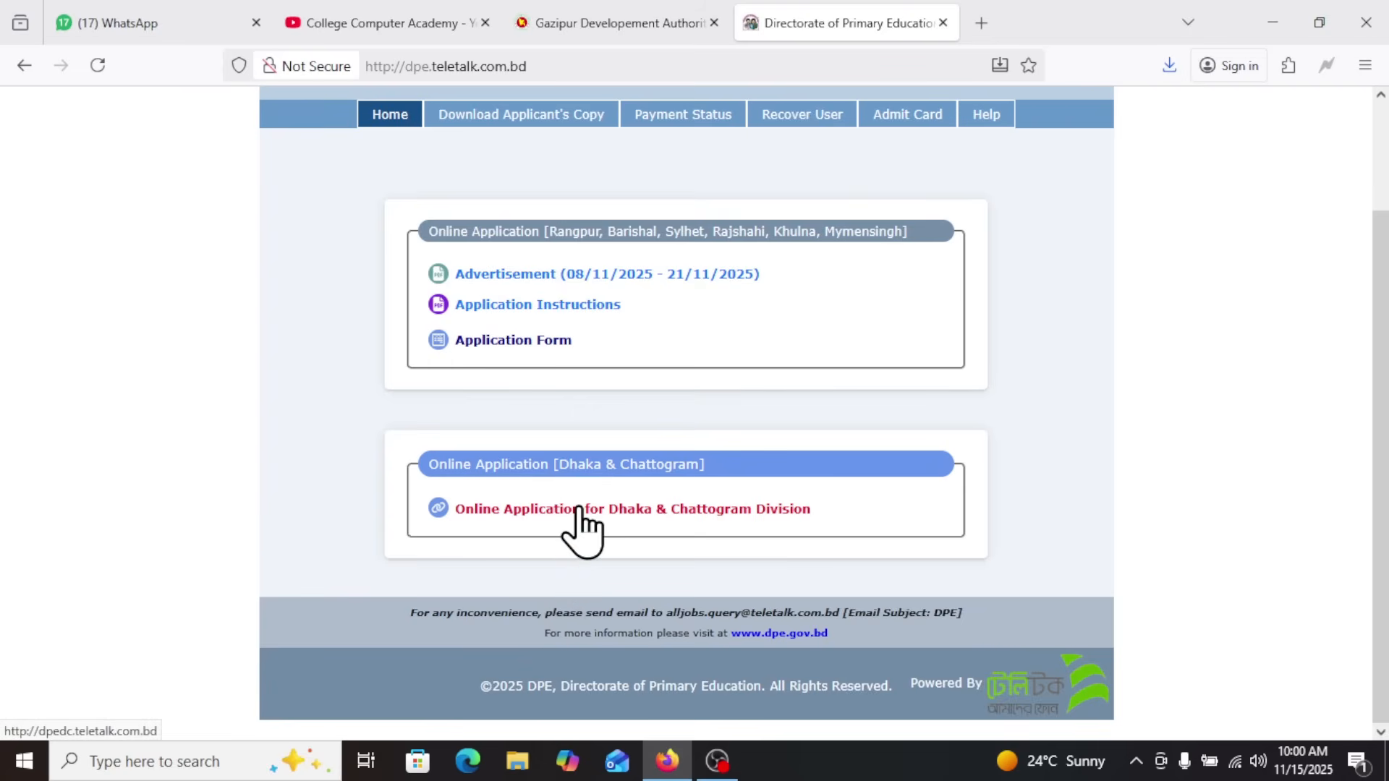
scroll(638, 372, up, 3)
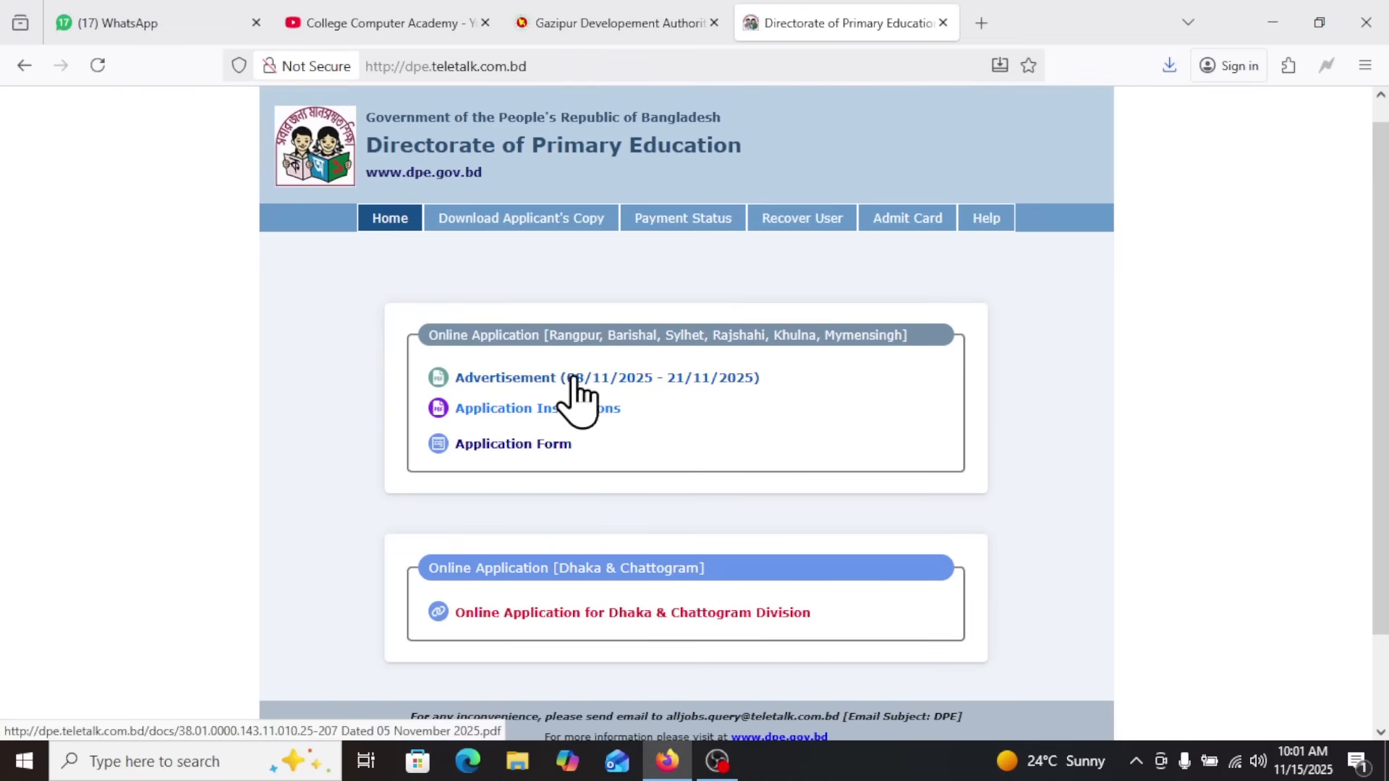
Open the advertisement dated 08/11/2025 - 21/11/2025, read through its three pages and close it
click(636, 391)
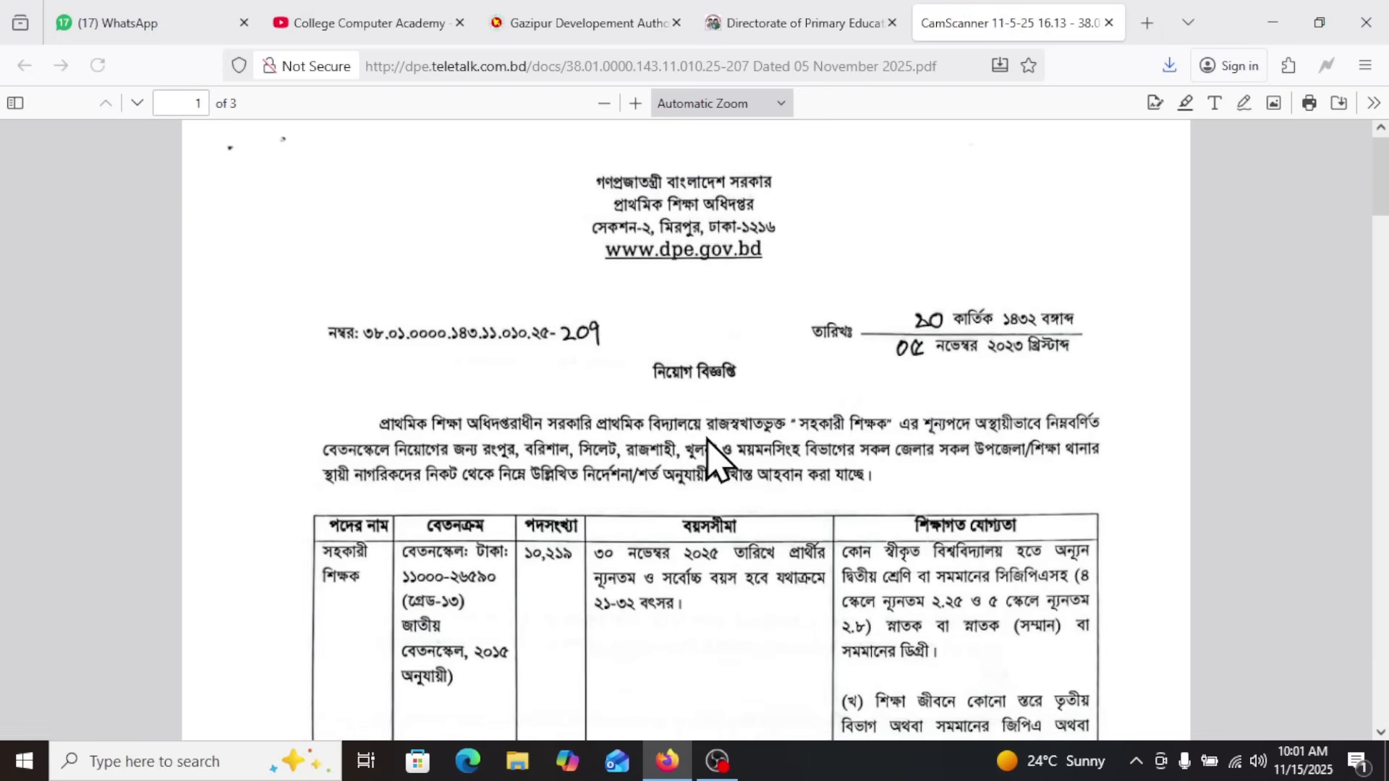
scroll(724, 470, down, 5)
scroll(966, 293, down, 15)
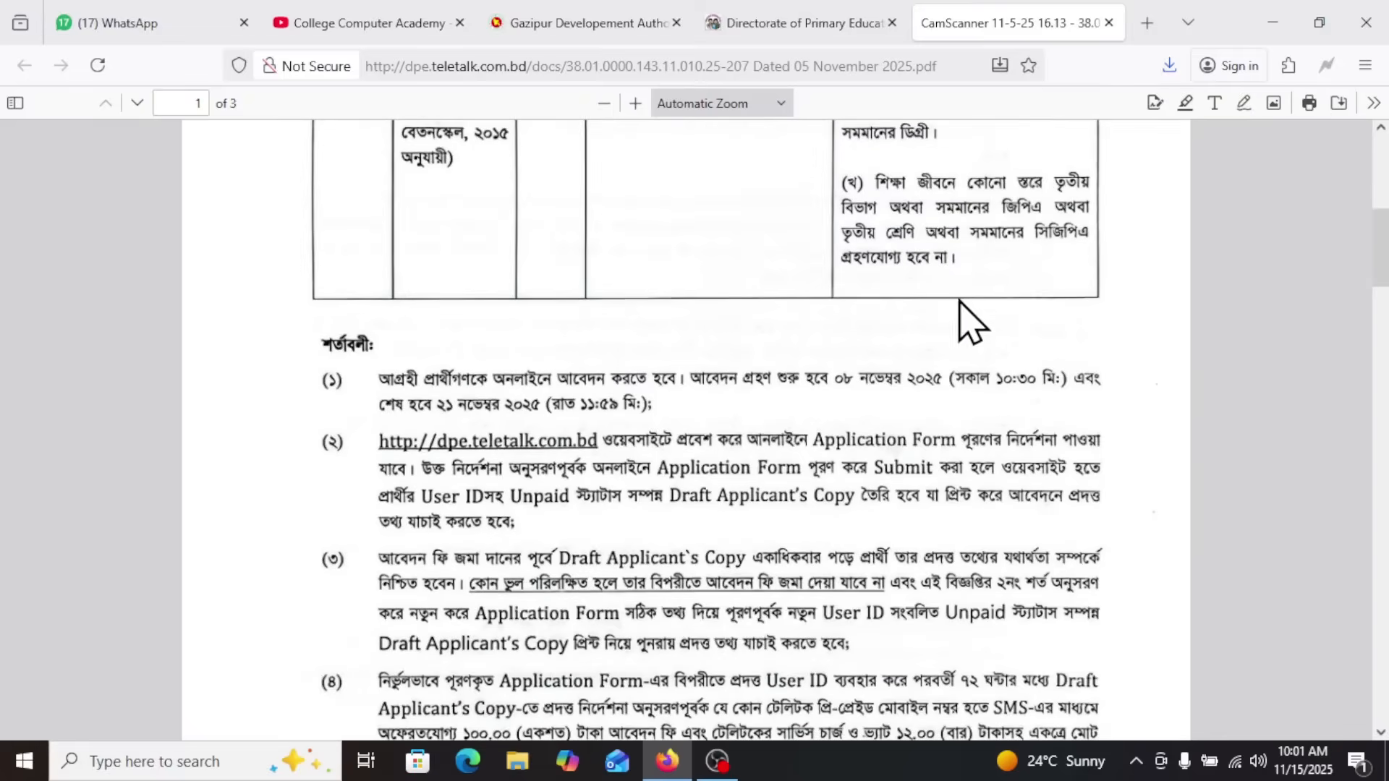
scroll(825, 394, down, 13)
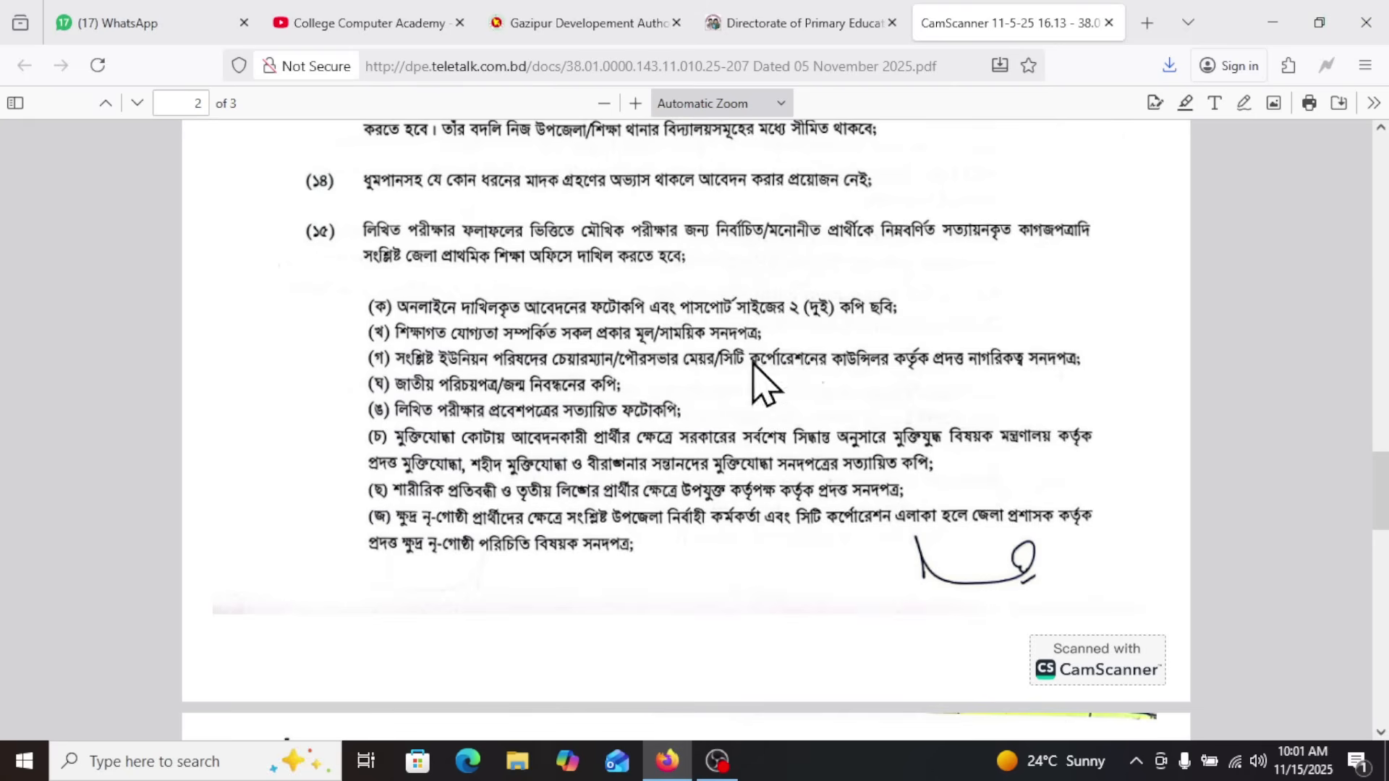
scroll(532, 441, down, 12)
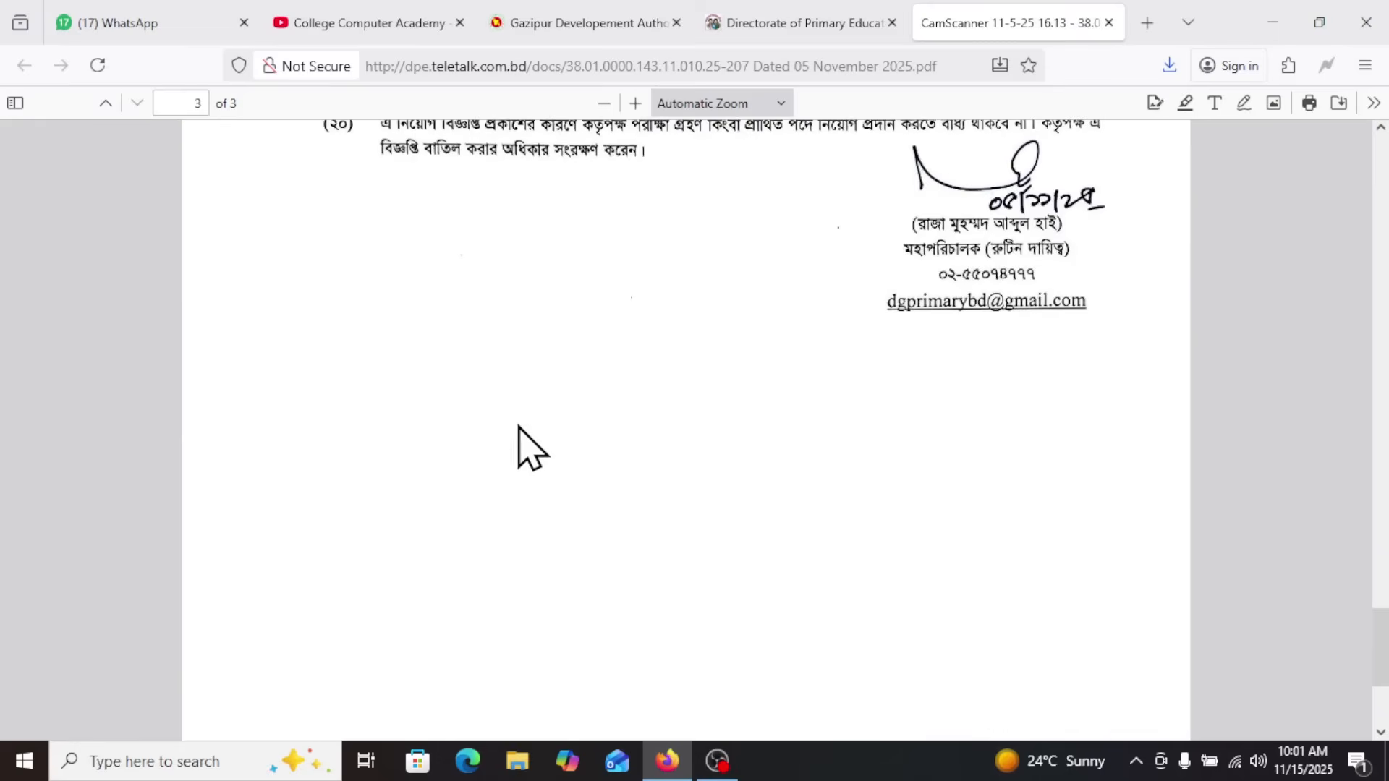
scroll(578, 391, down, 5)
scroll(621, 341, up, 12)
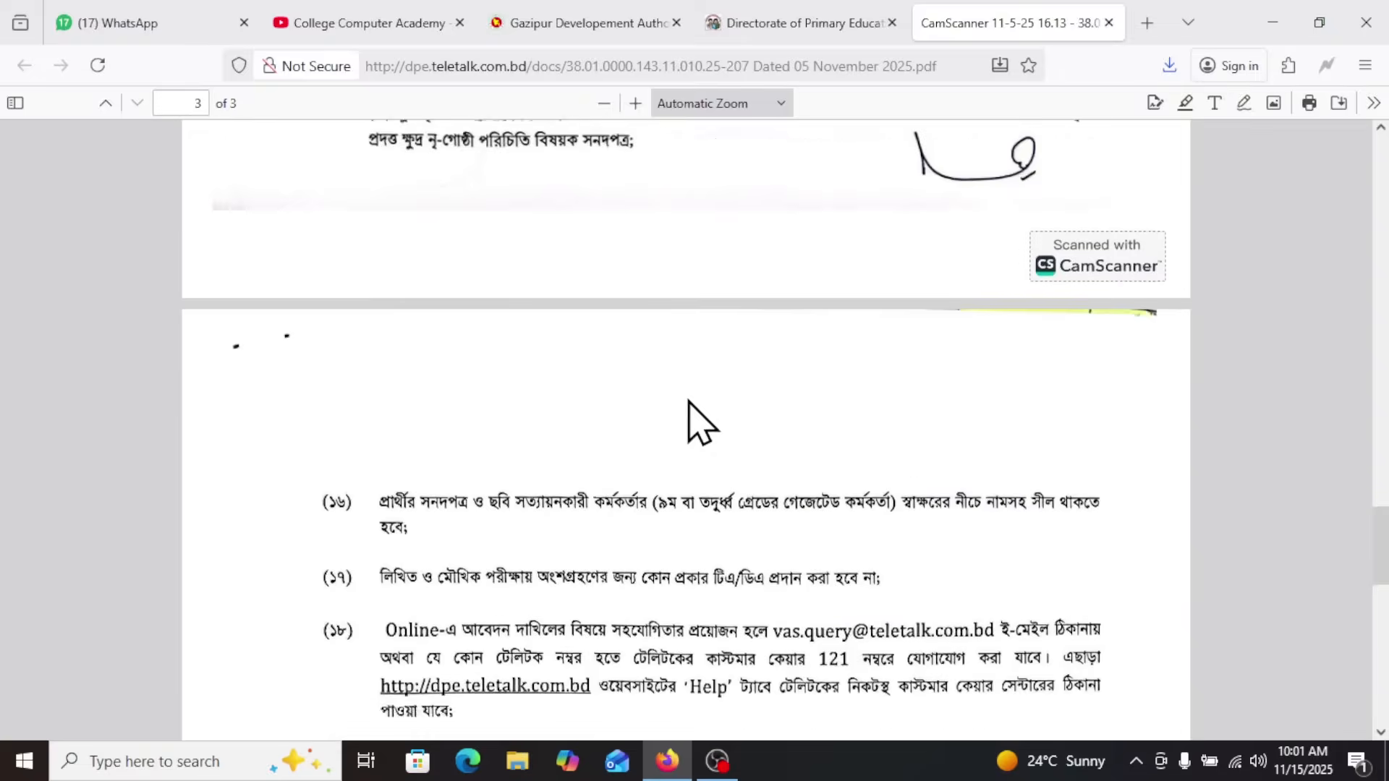
scroll(688, 402, up, 10)
click(1108, 22)
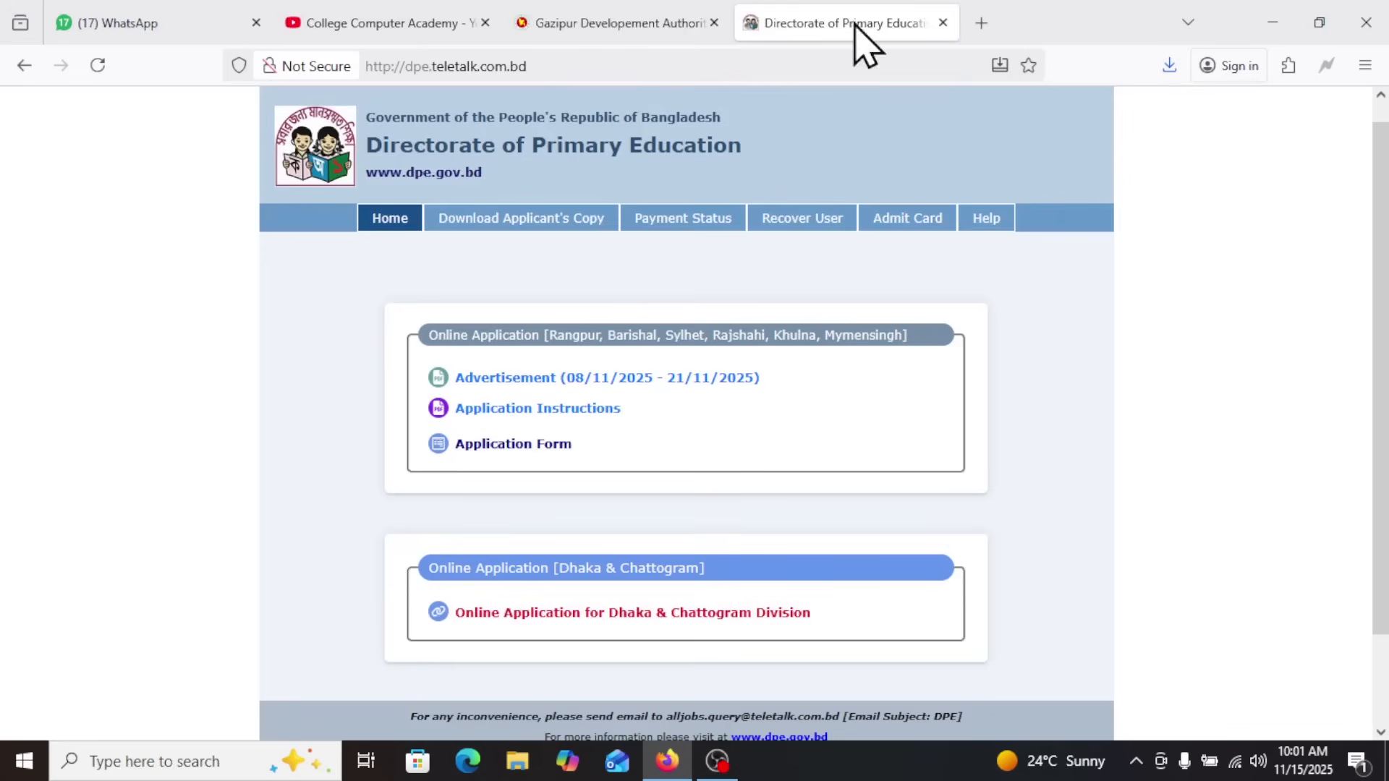
Open the online application site for Dhaka & Chattogram Division and briefly outline its advertisement link with a rectangle
scroll(717, 513, down, 3)
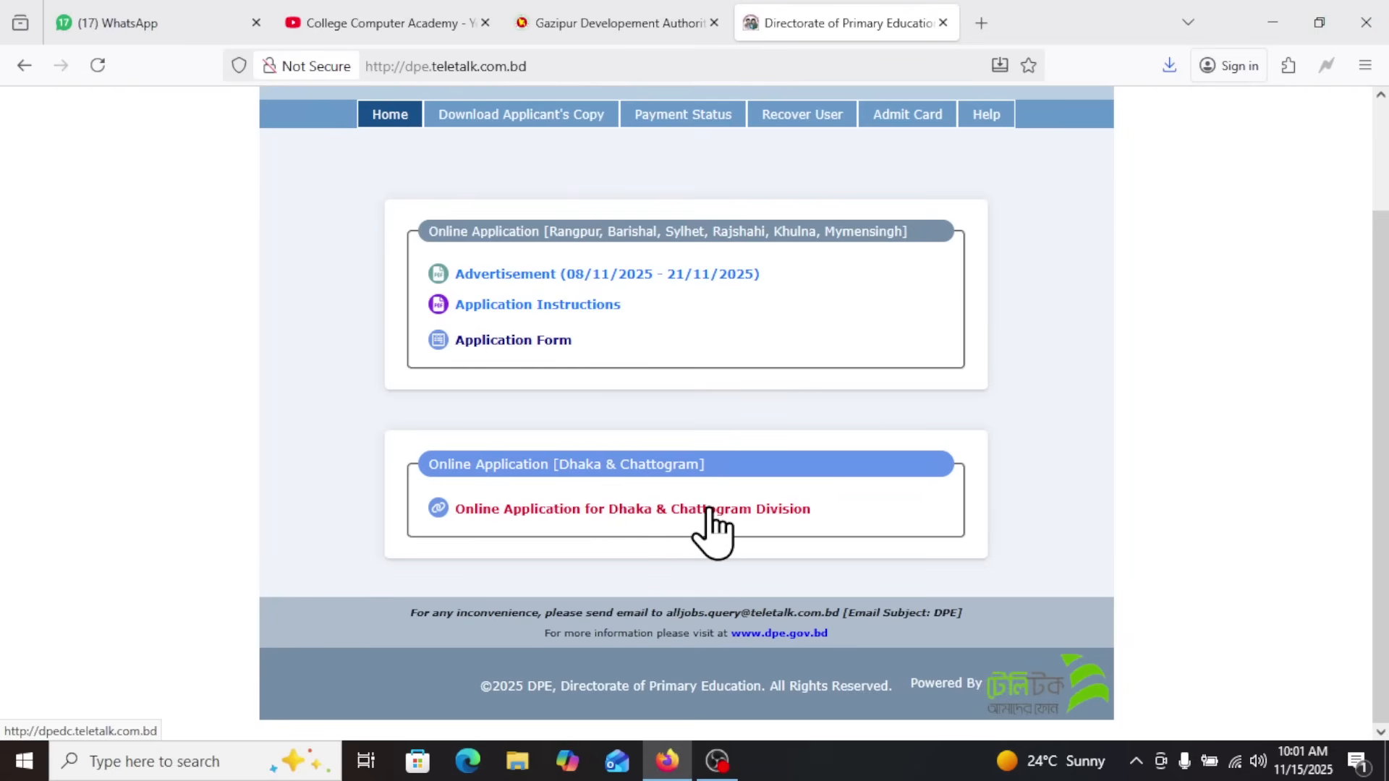
click(729, 511)
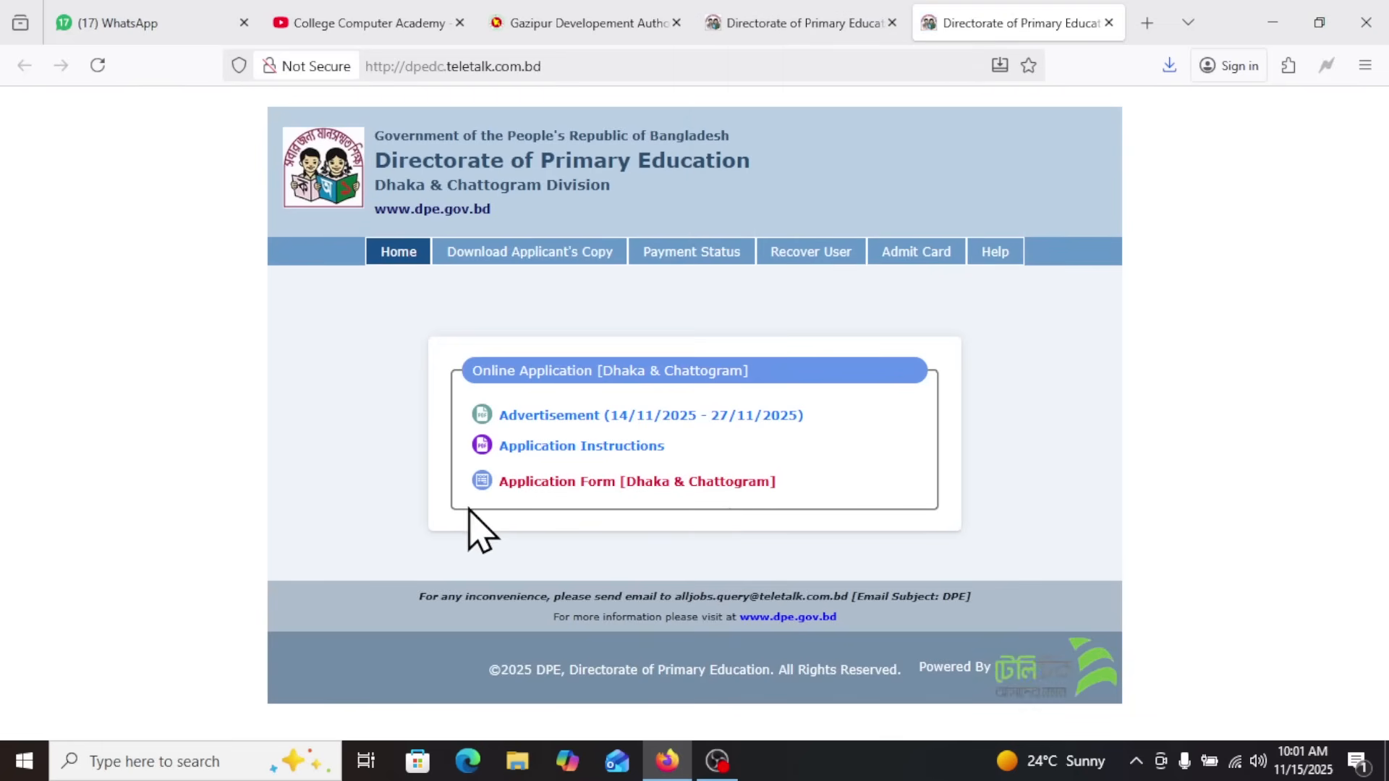
key(ctrl+2)
mouse_move(469, 393)
mouse_down()
mouse_move(749, 397)
mouse_move(853, 435)
mouse_up()
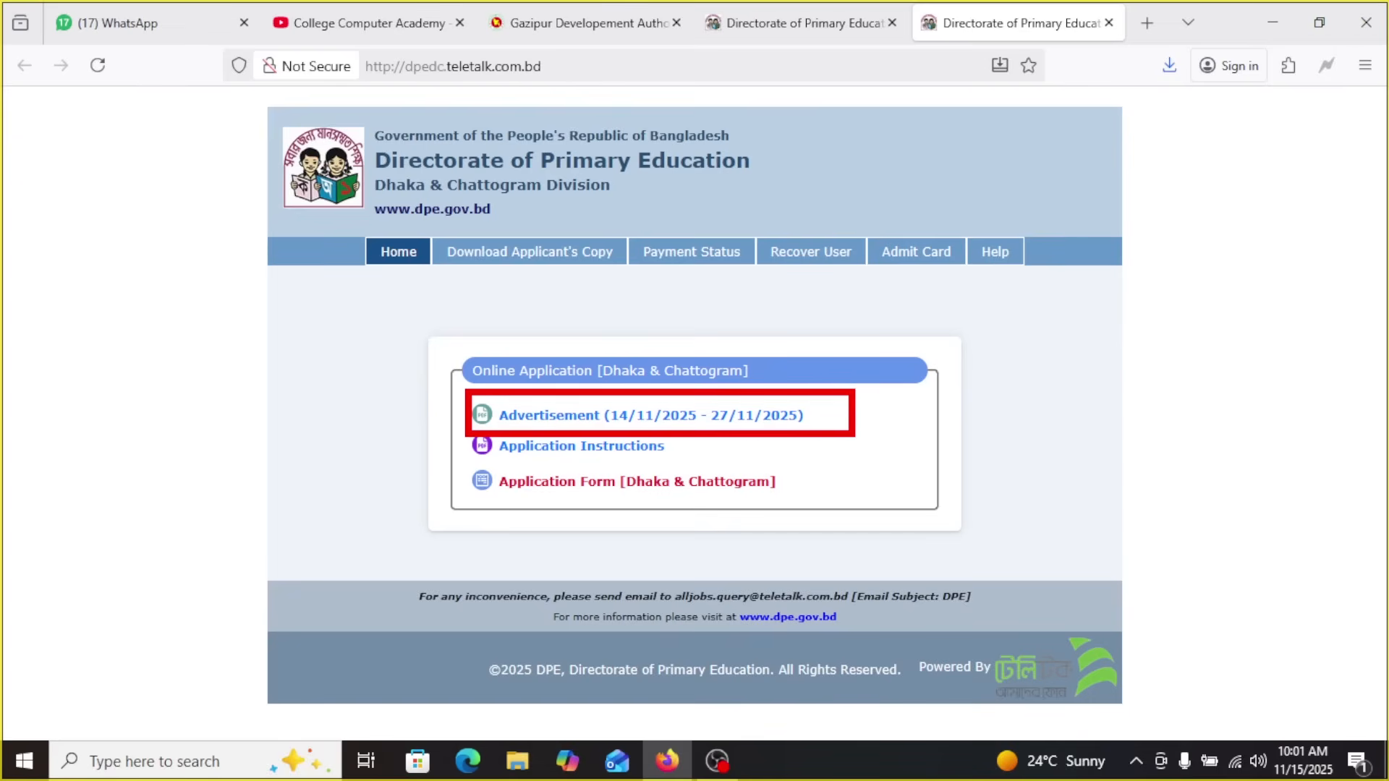
key(Escape)
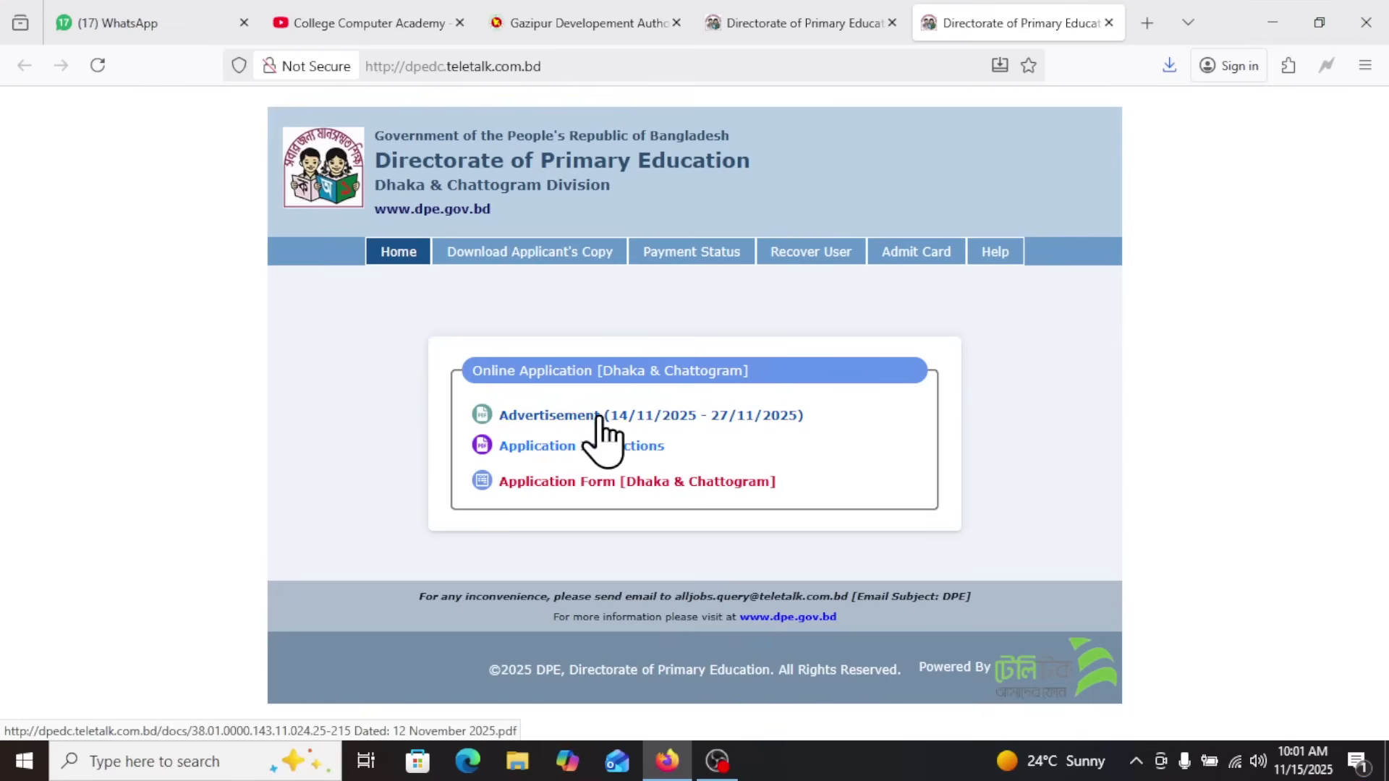
Open the Dhaka & Chattogram advertisement, examine the number of assistant teacher posts in its table and close it
click(606, 416)
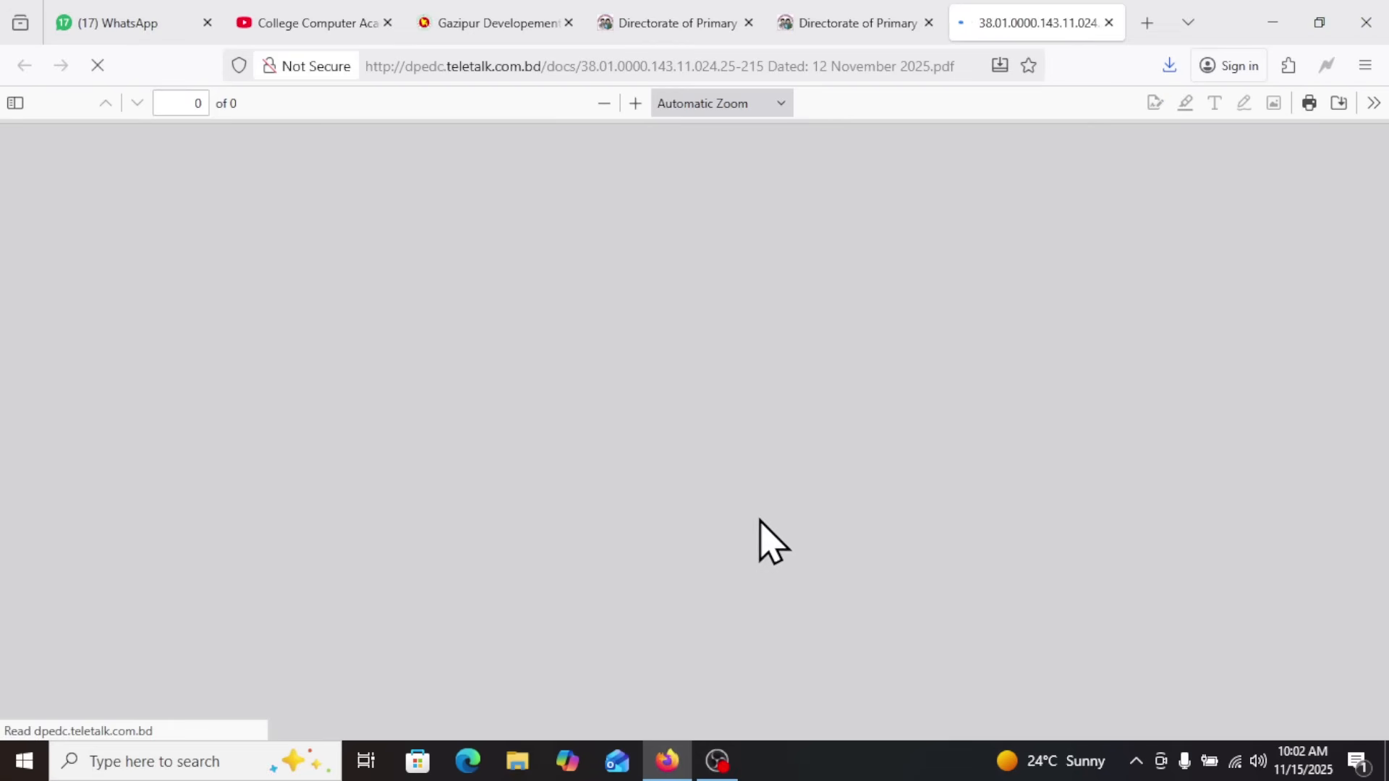
scroll(790, 456, down, 4)
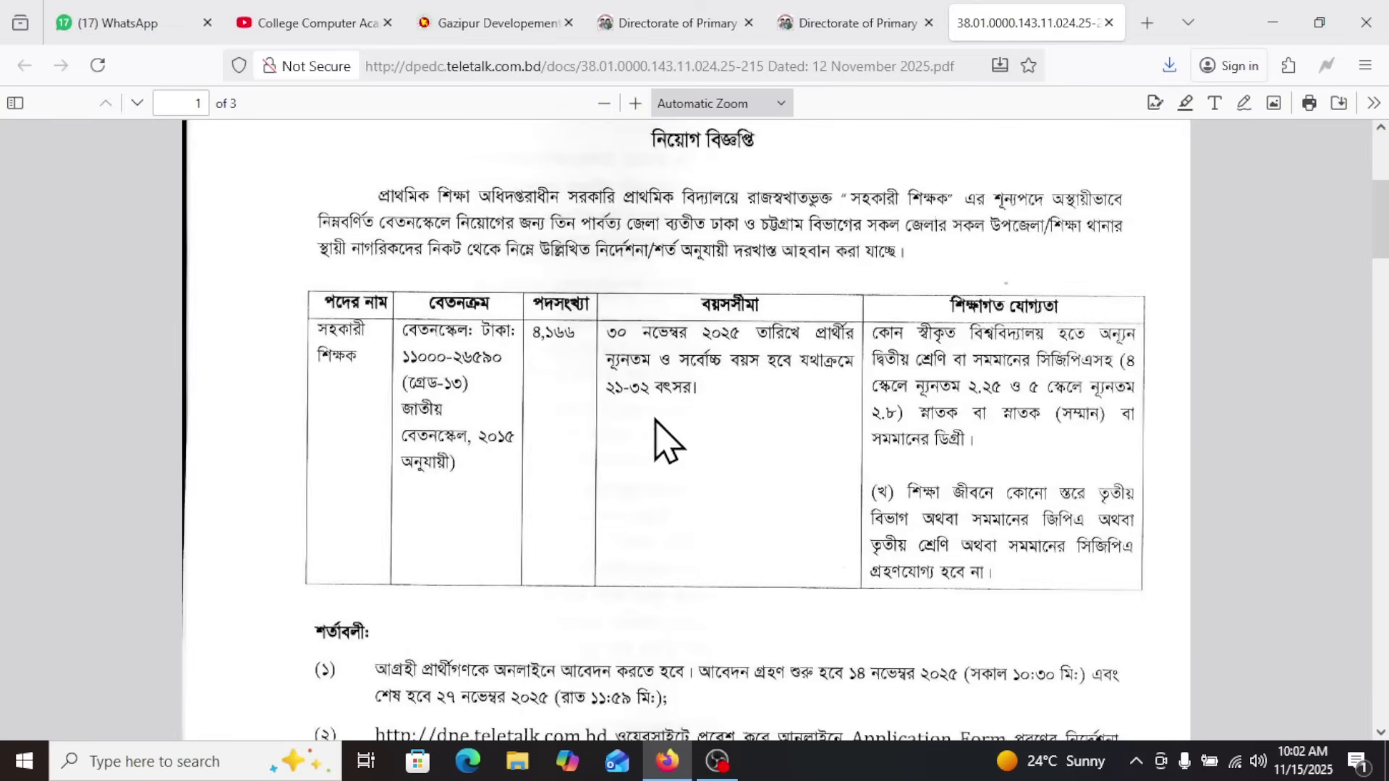
drag(539, 331, 588, 335)
click(1109, 22)
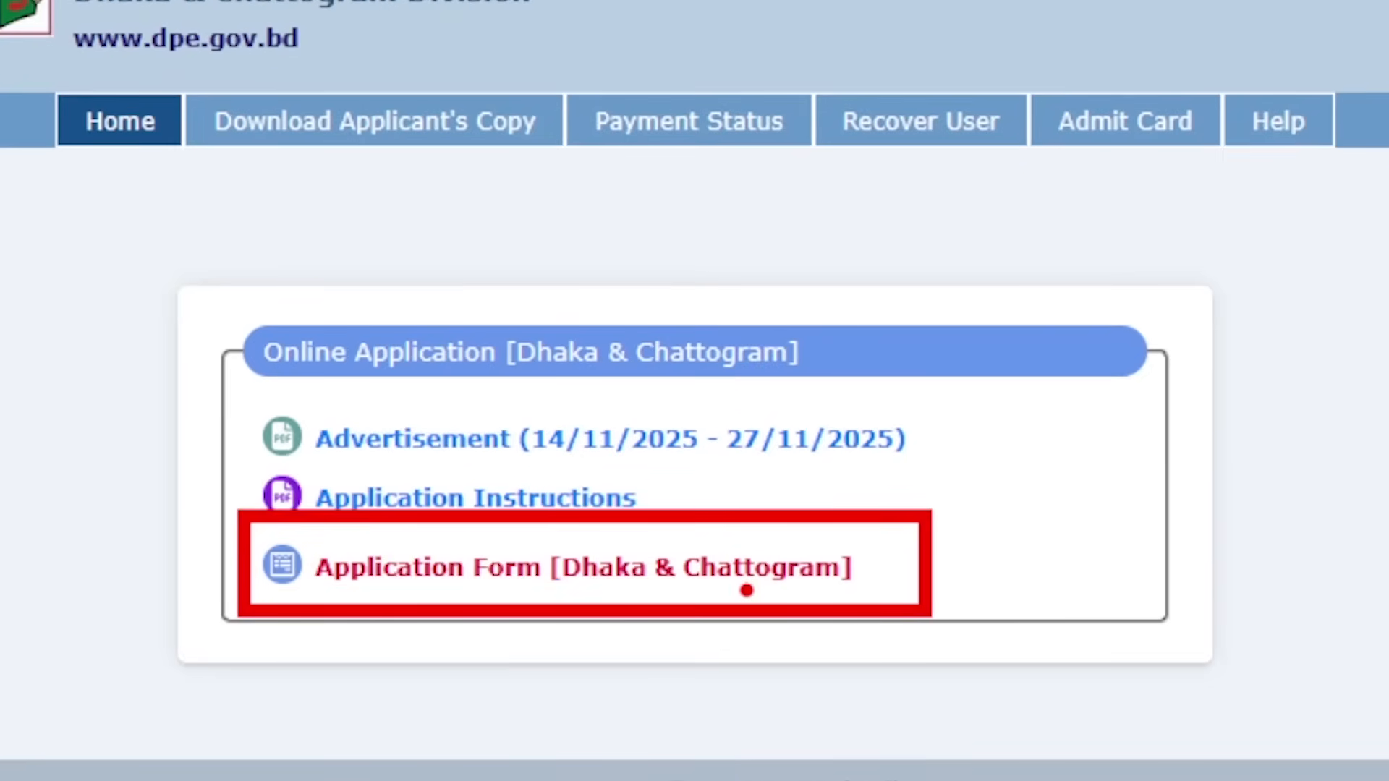
Open the Dhaka & Chattogram application form, select the Assistant Teacher post and proceed to the SSC & HSC data verification
click(693, 578)
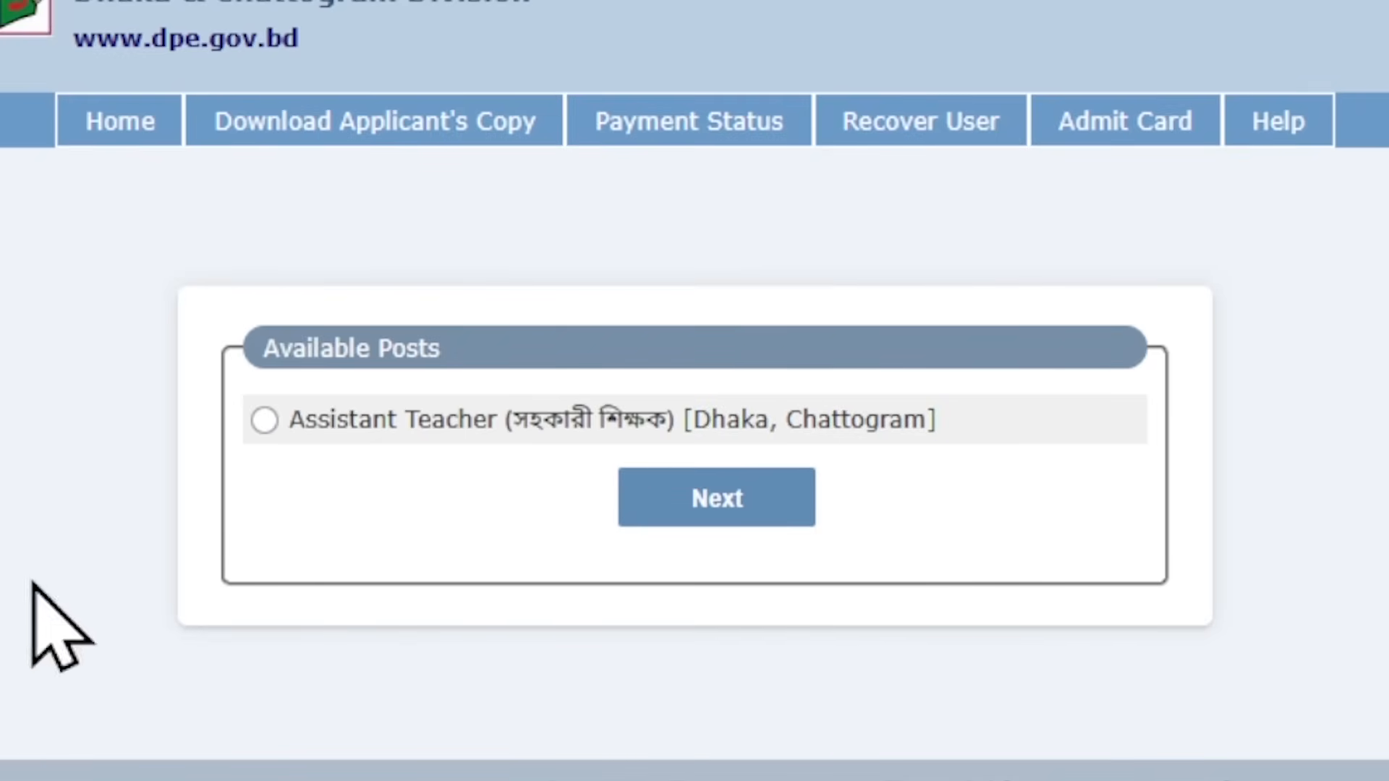
click(262, 419)
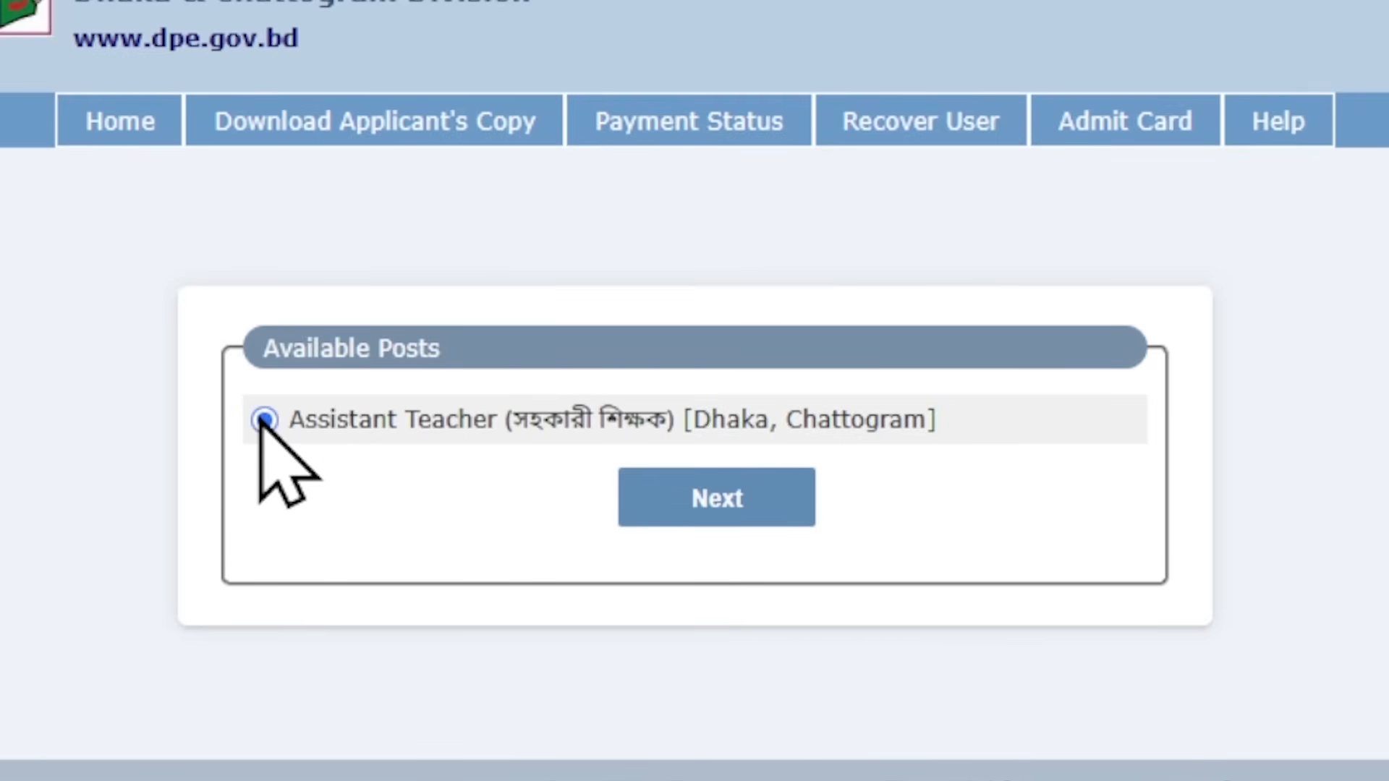
click(714, 498)
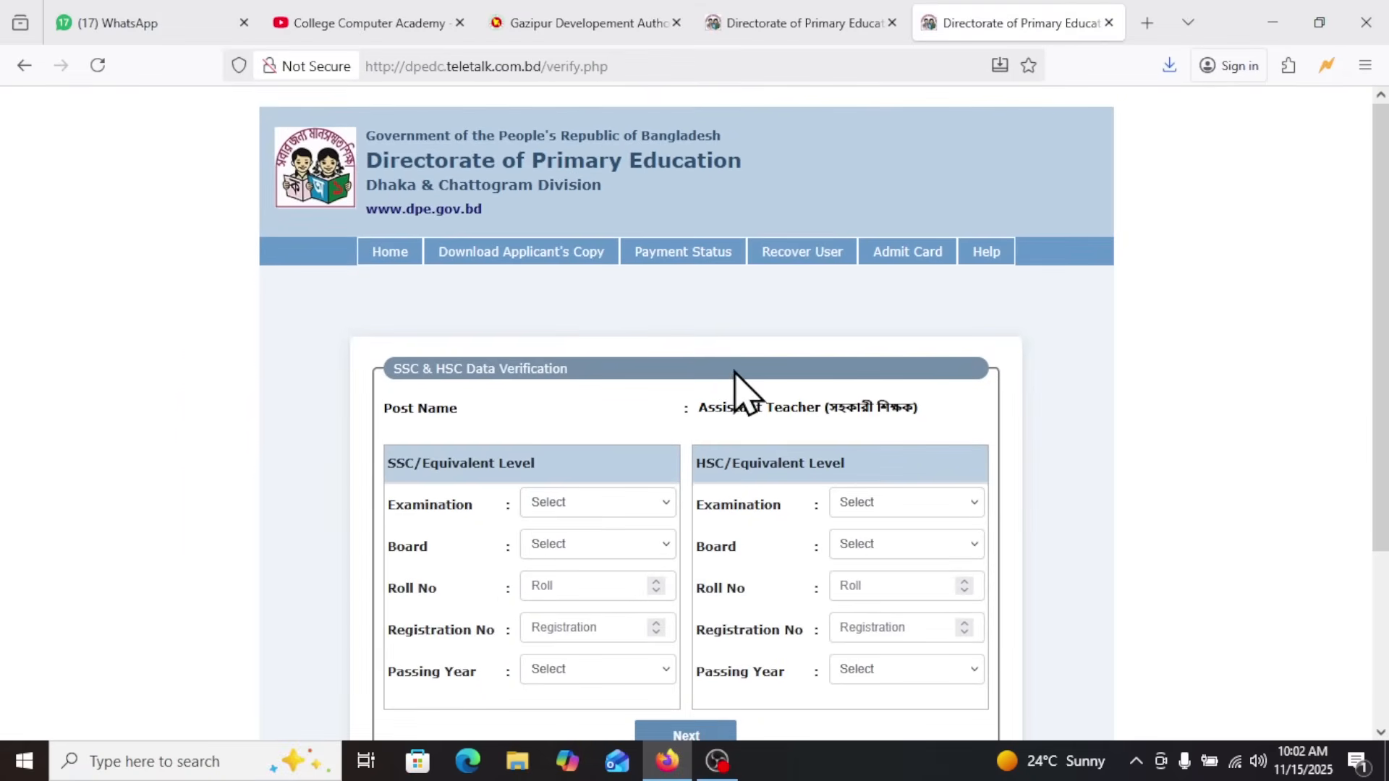
scroll(740, 376, down, 3)
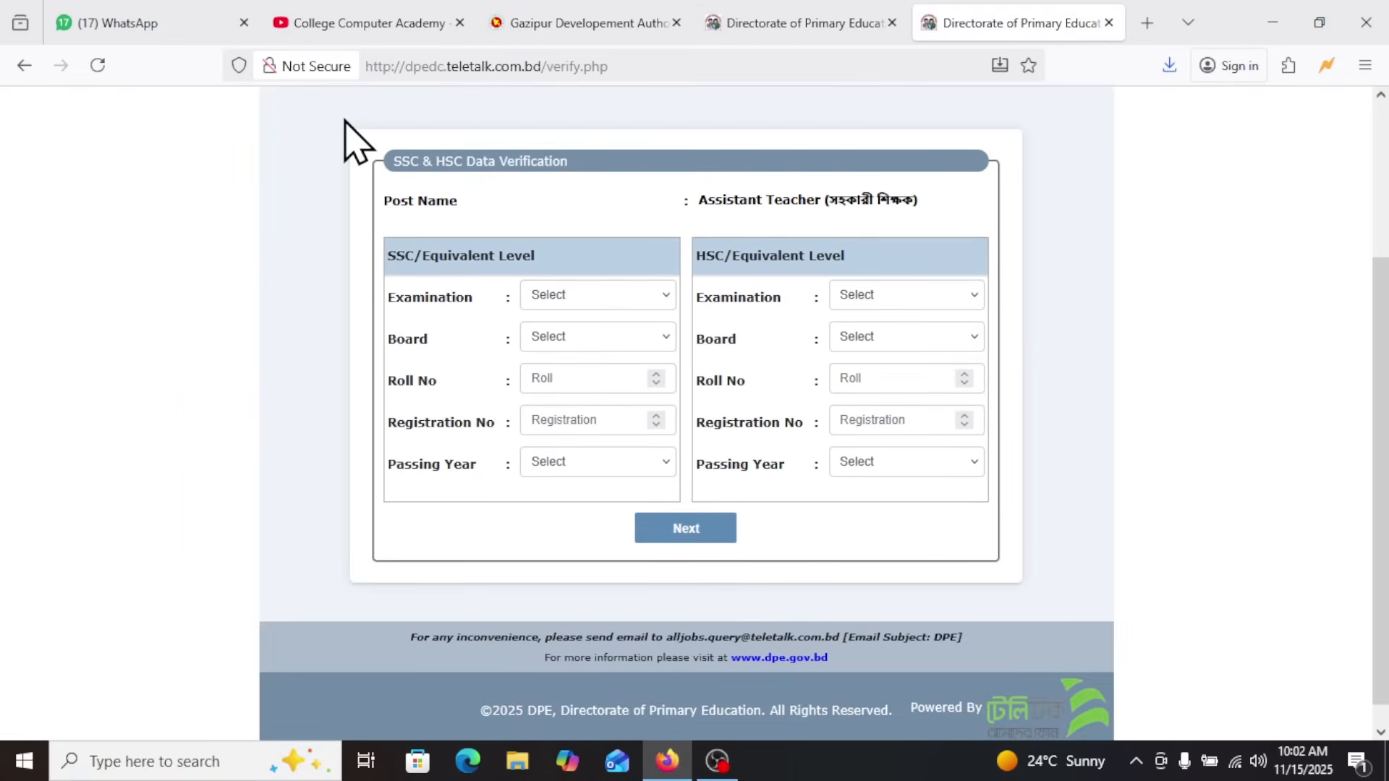
key(ctrl+2)
drag(427, 148, 543, 168)
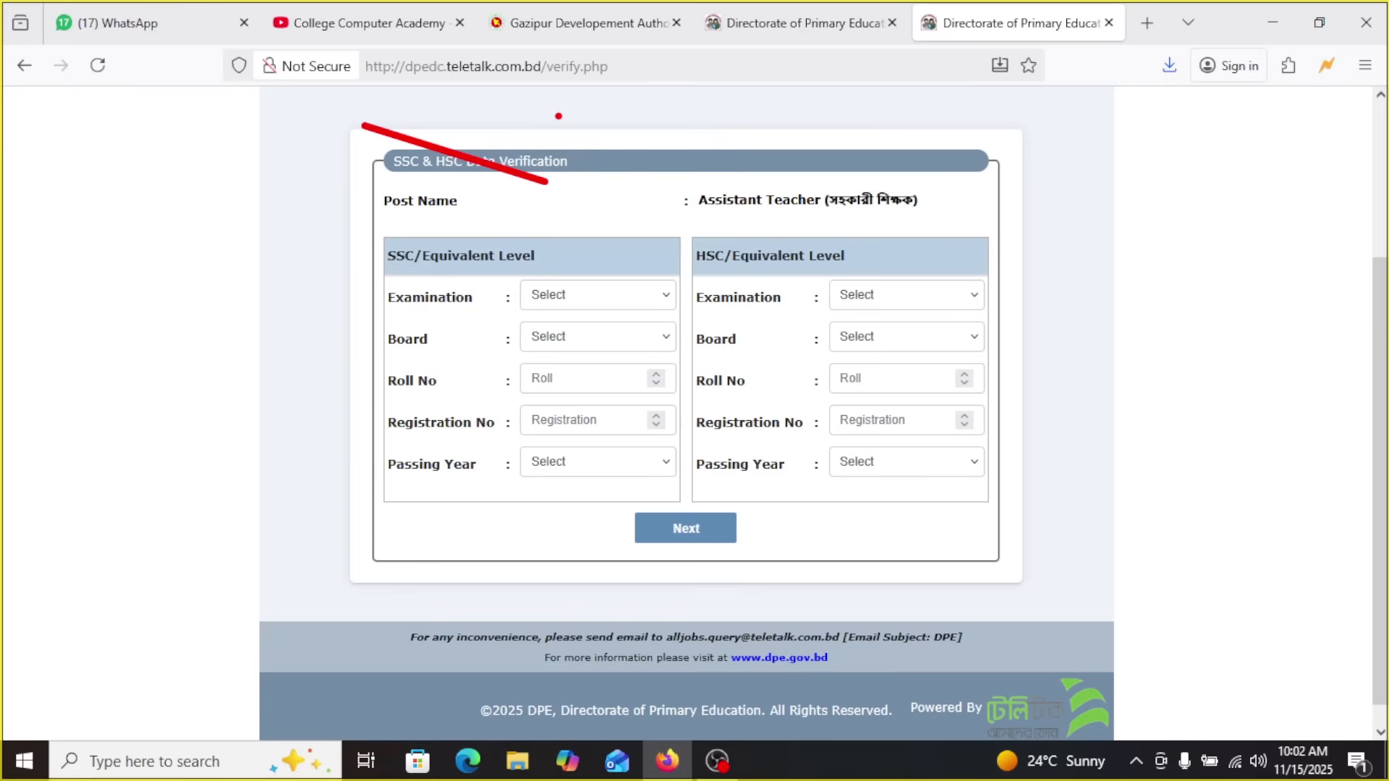
key(Escape)
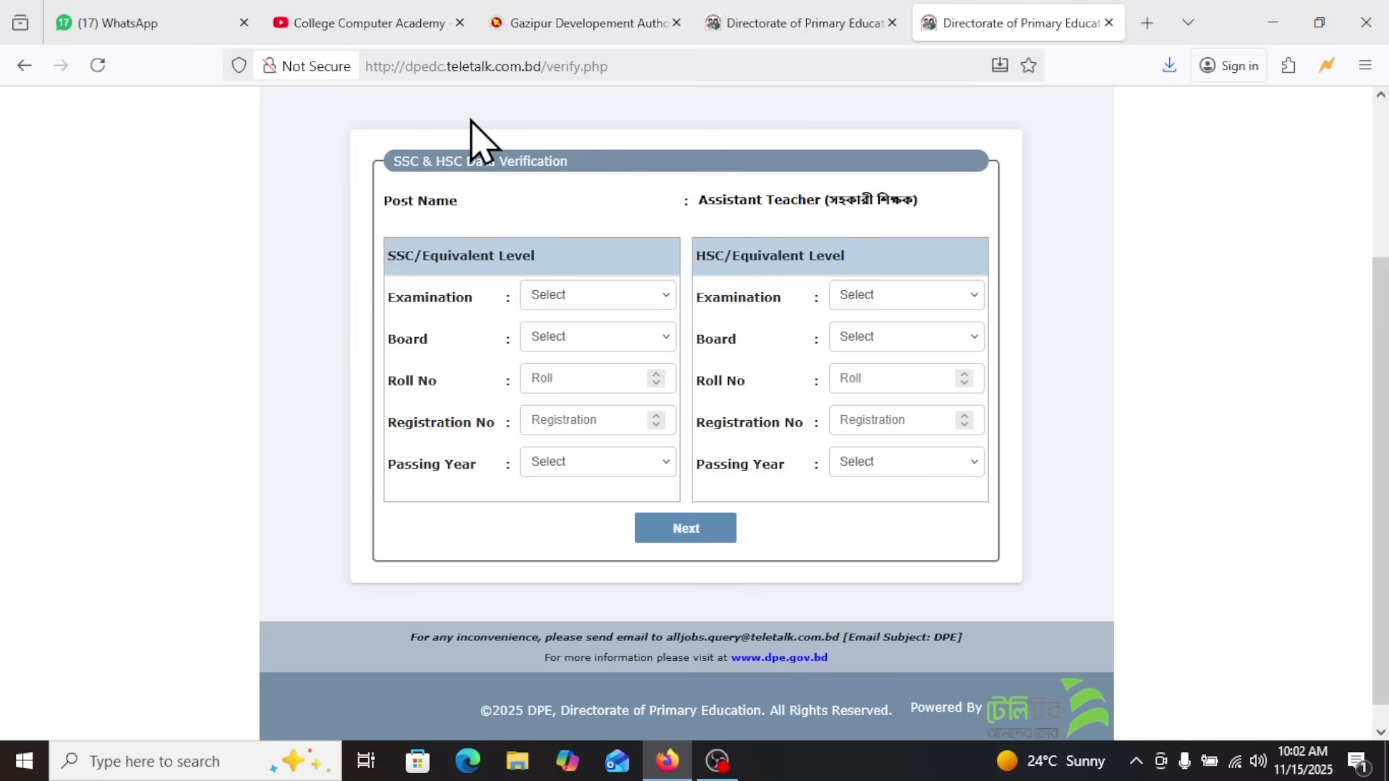
Temporarily outline the SSC section, the HSC section and the area around Next with red rectangles, and clear the markings
key(ctrl+2)
mouse_move(353, 215)
mouse_down()
mouse_move(652, 443)
mouse_move(673, 524)
mouse_up()
mouse_move(685, 192)
mouse_down()
mouse_move(949, 502)
mouse_move(1001, 501)
mouse_up()
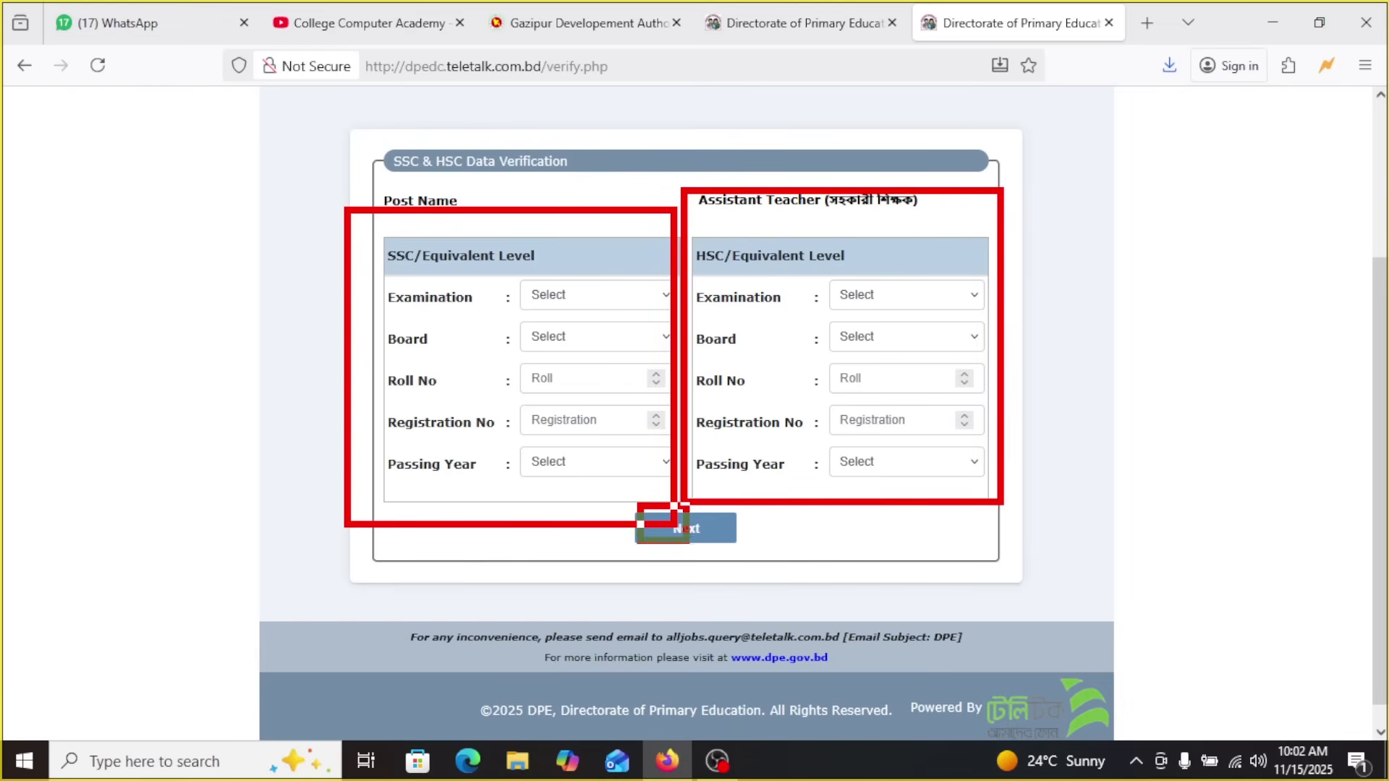
drag(687, 541, 734, 565)
key(Escape)
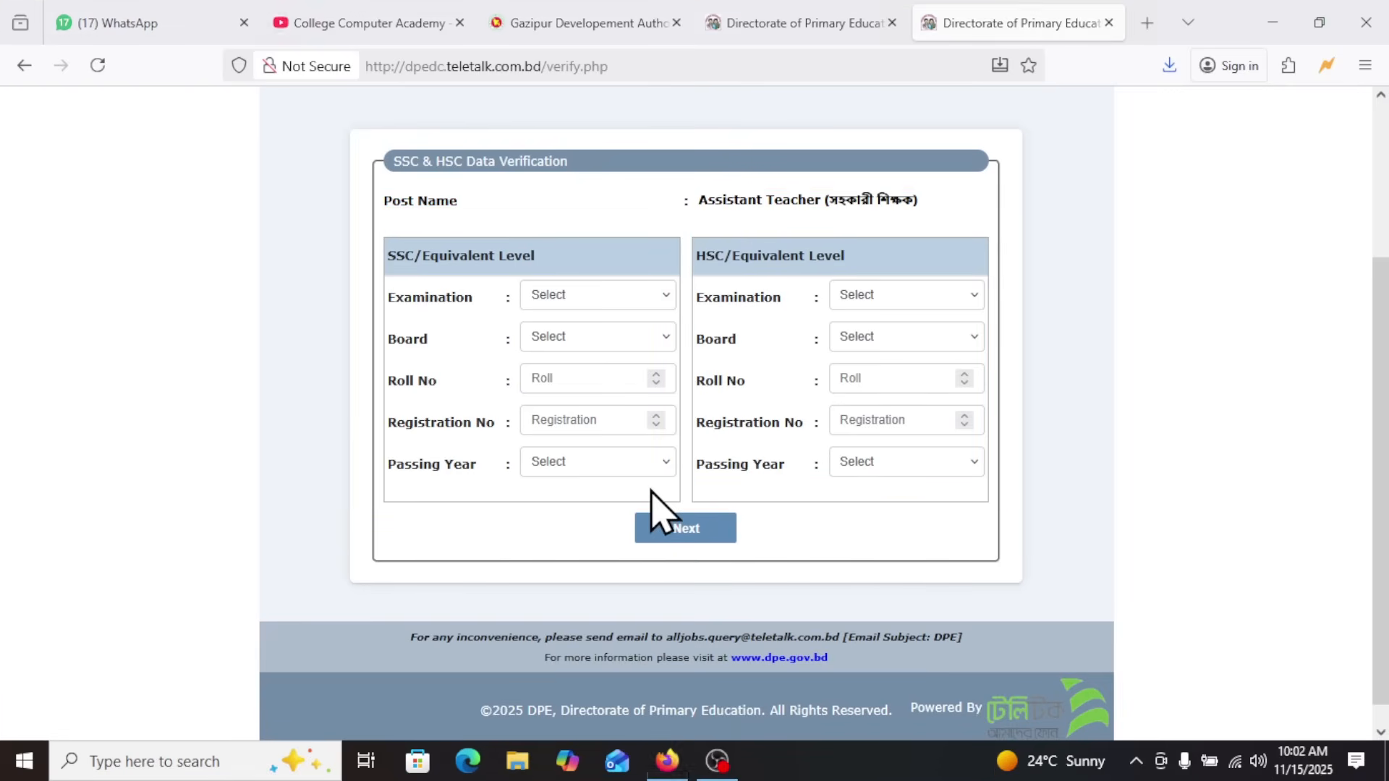
Choose S.S.C as the SSC/Equivalent Level examination and Dhaka as its board
click(598, 296)
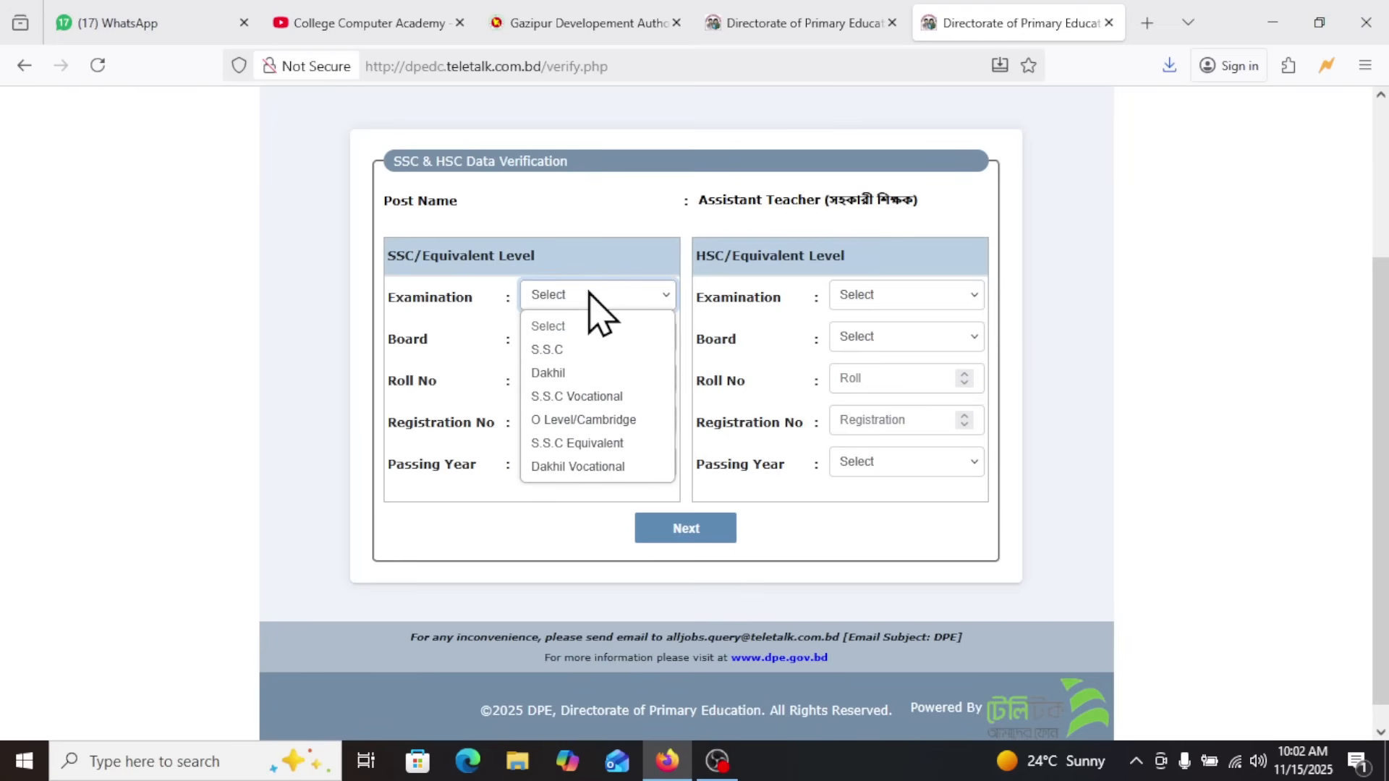
click(572, 349)
click(623, 339)
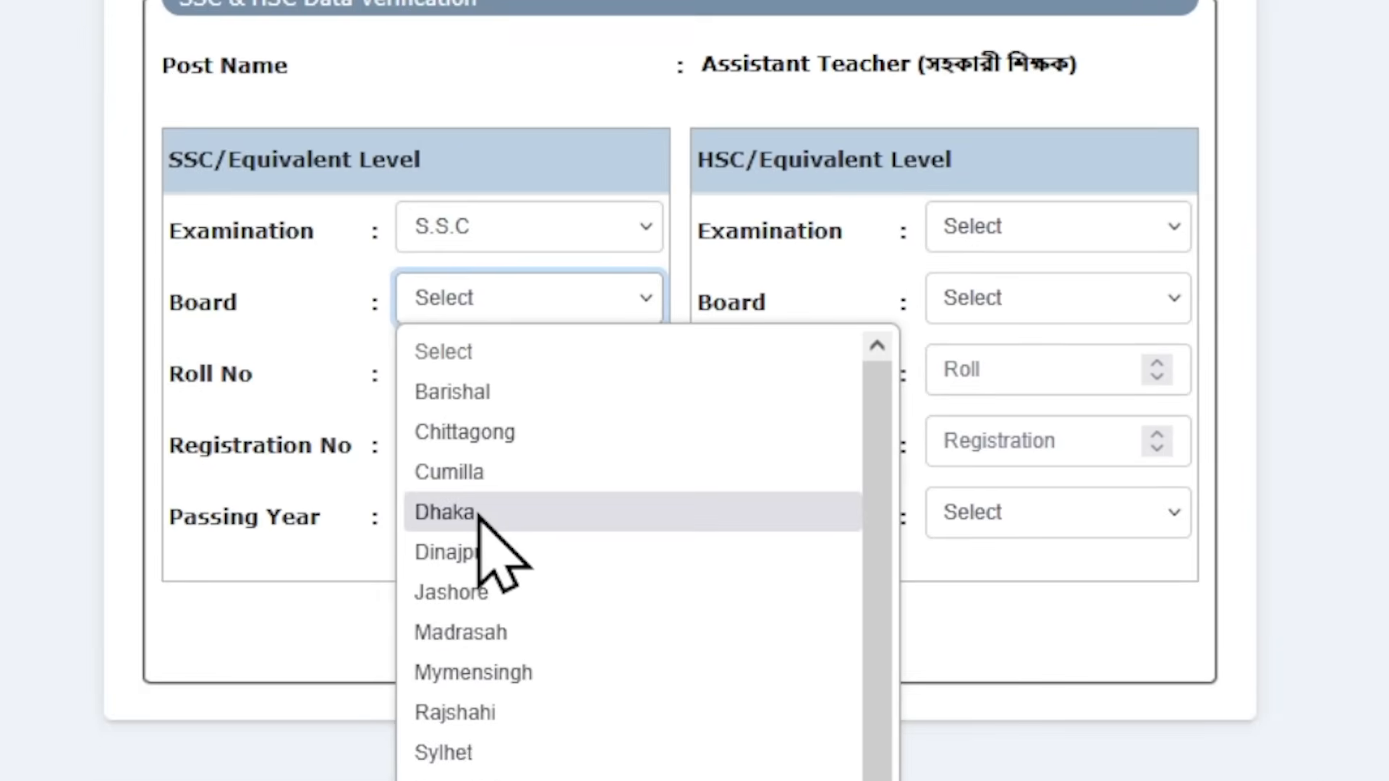
click(506, 500)
Complete the applicant's SSC roll and registration numbers and set the SSC passing year to 2014
key(Tab)
key(Tab)
key(Tab)
click(552, 518)
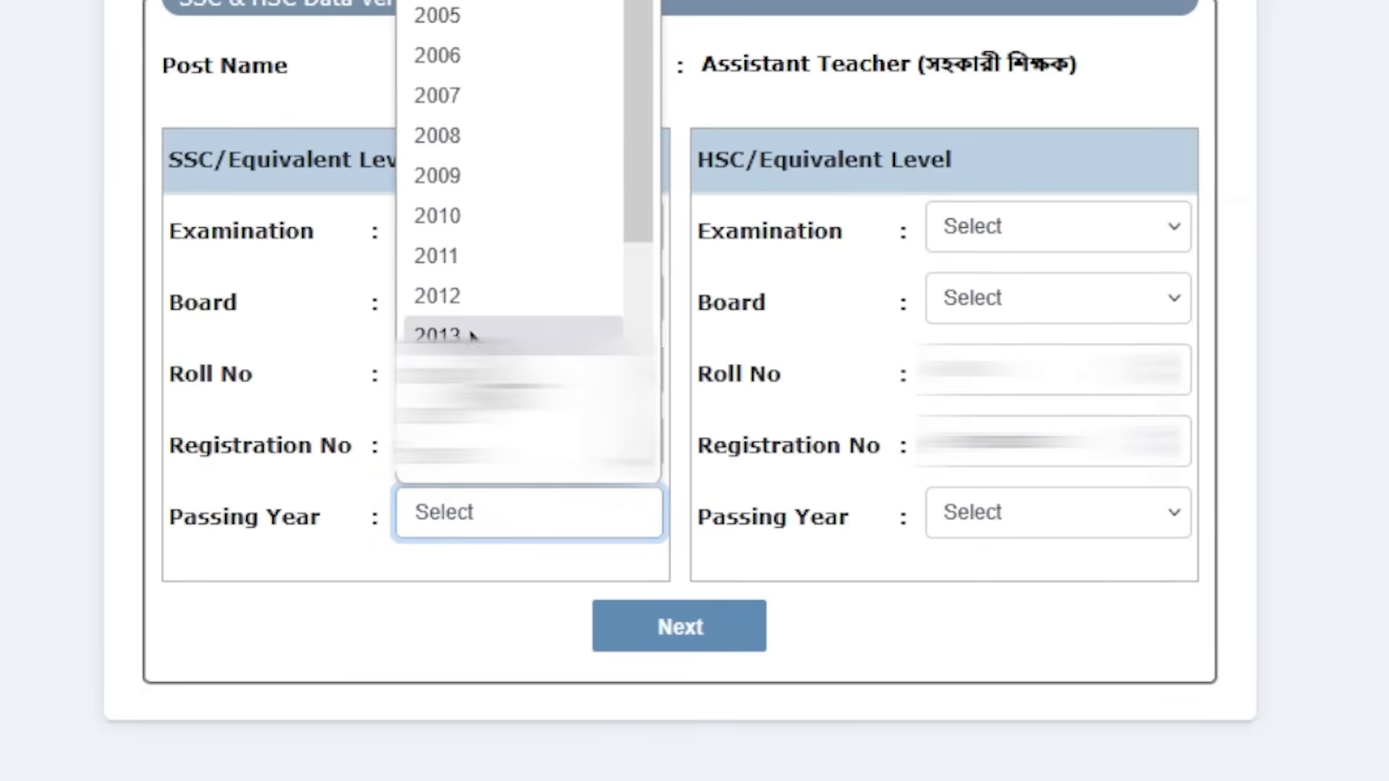
click(477, 455)
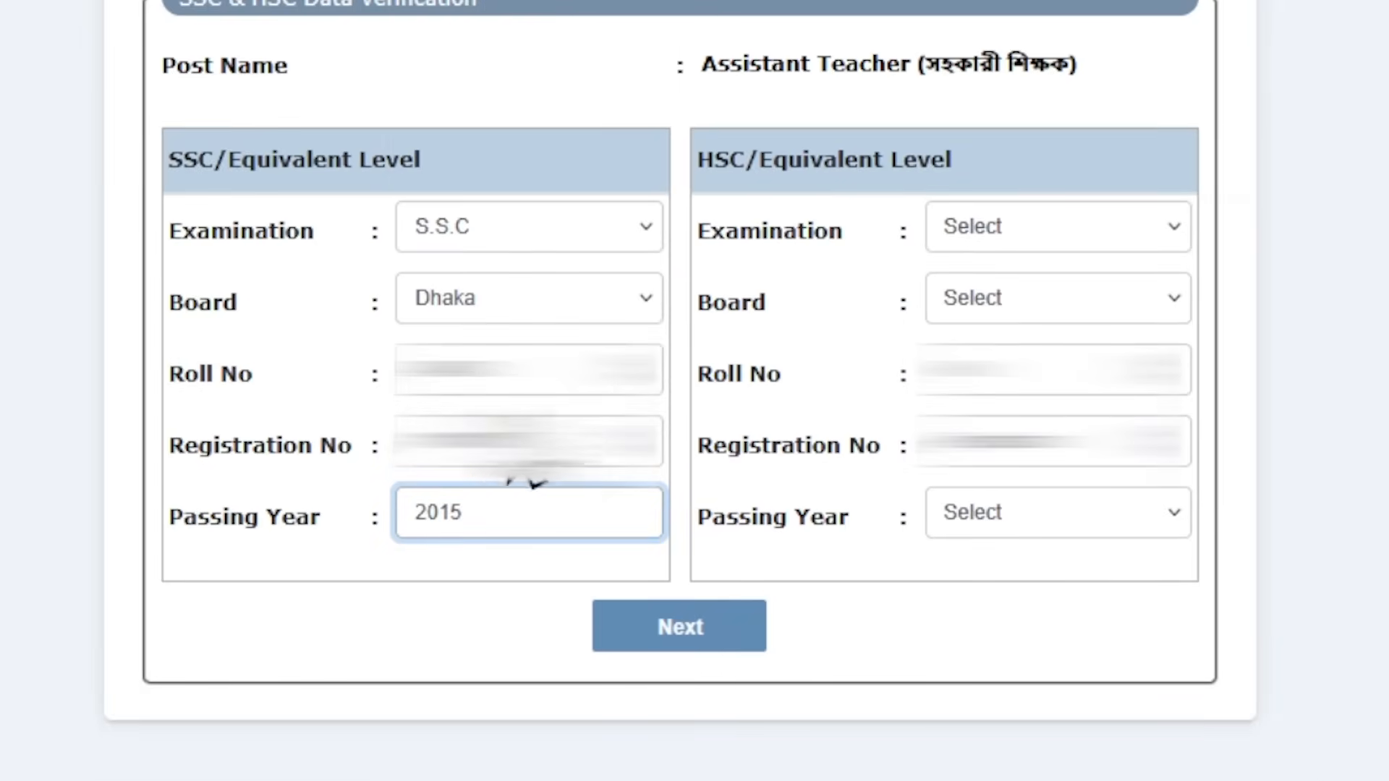
click(502, 512)
click(492, 373)
Choose H.S.C as the HSC/Equivalent Level examination and Sylhet as its board
click(1053, 226)
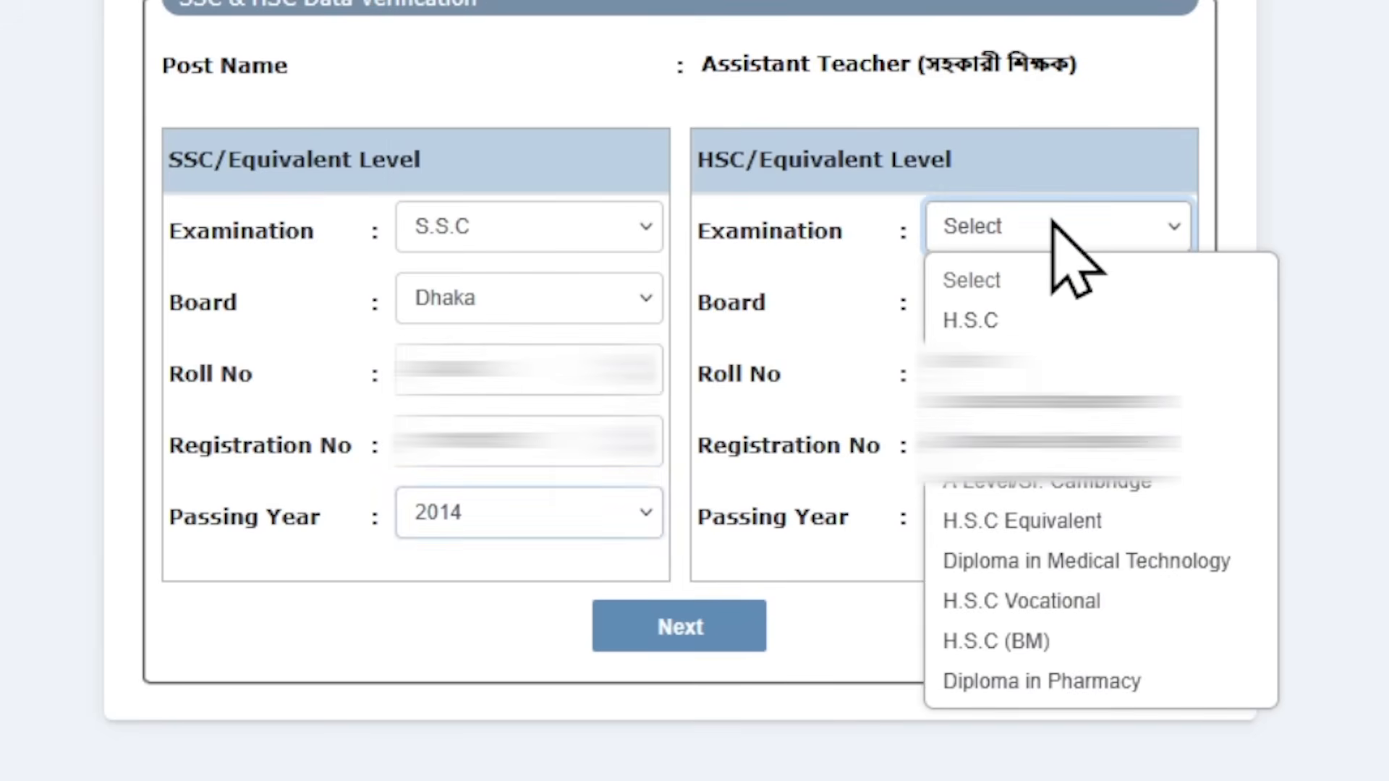
click(1045, 322)
click(1014, 300)
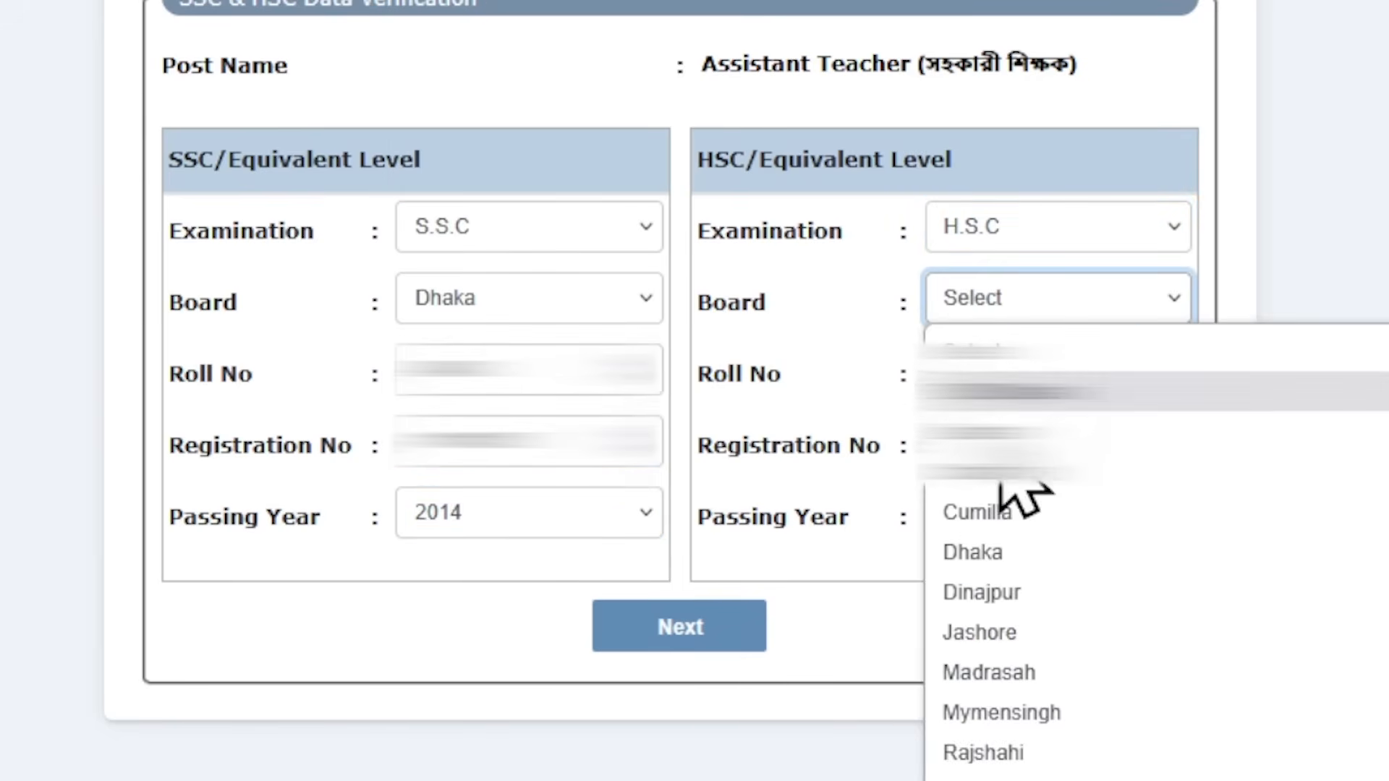
click(1028, 778)
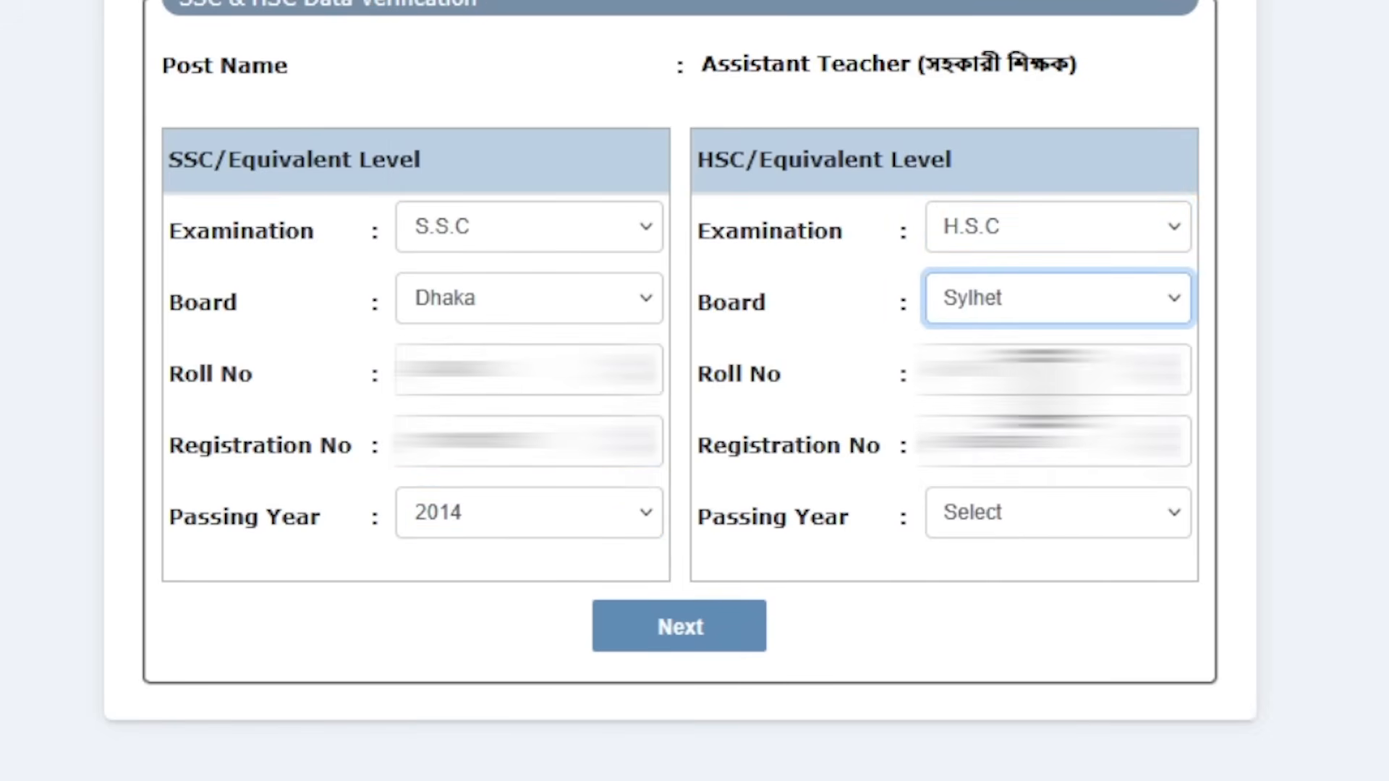
Fill in the applicant's HSC roll and registration numbers, set the HSC passing year to 2016 and proceed to the application form
click(1040, 333)
text(1)
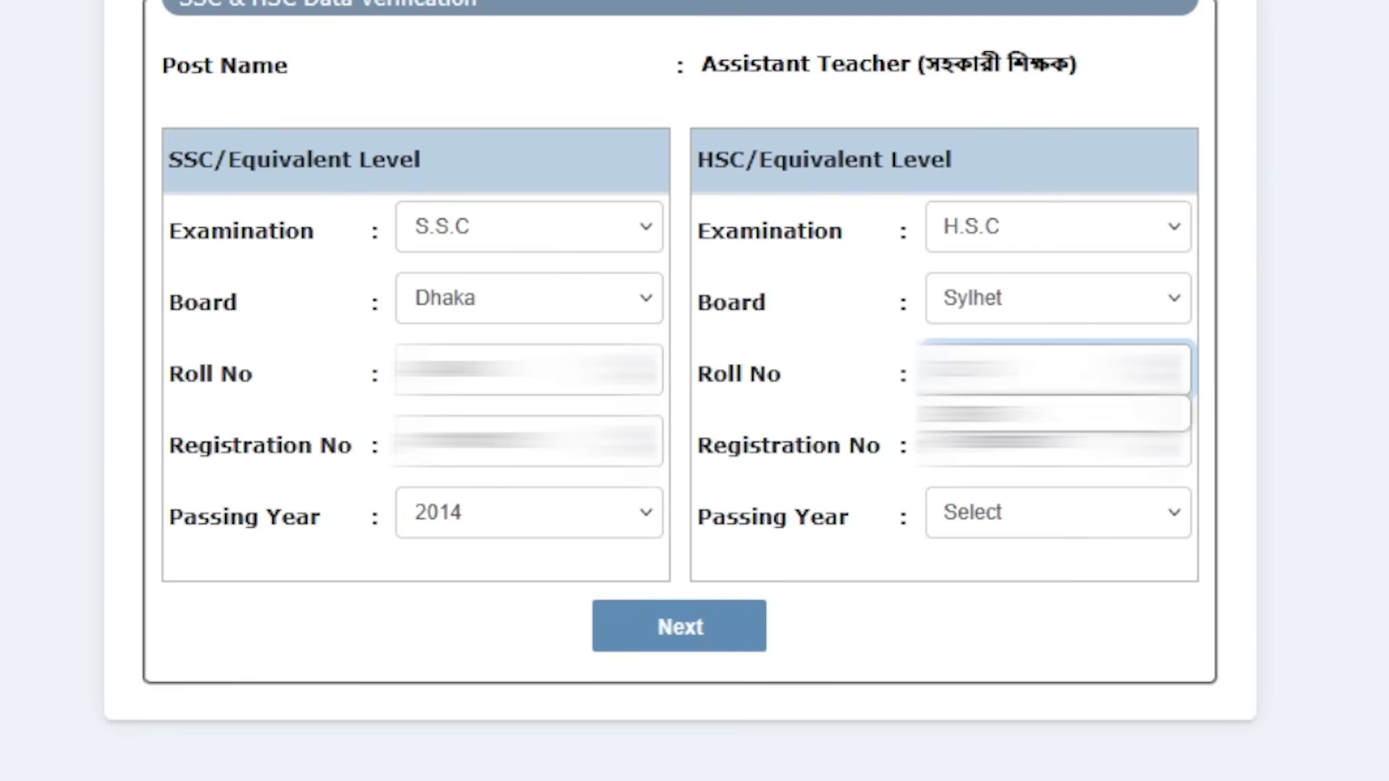
text(1)
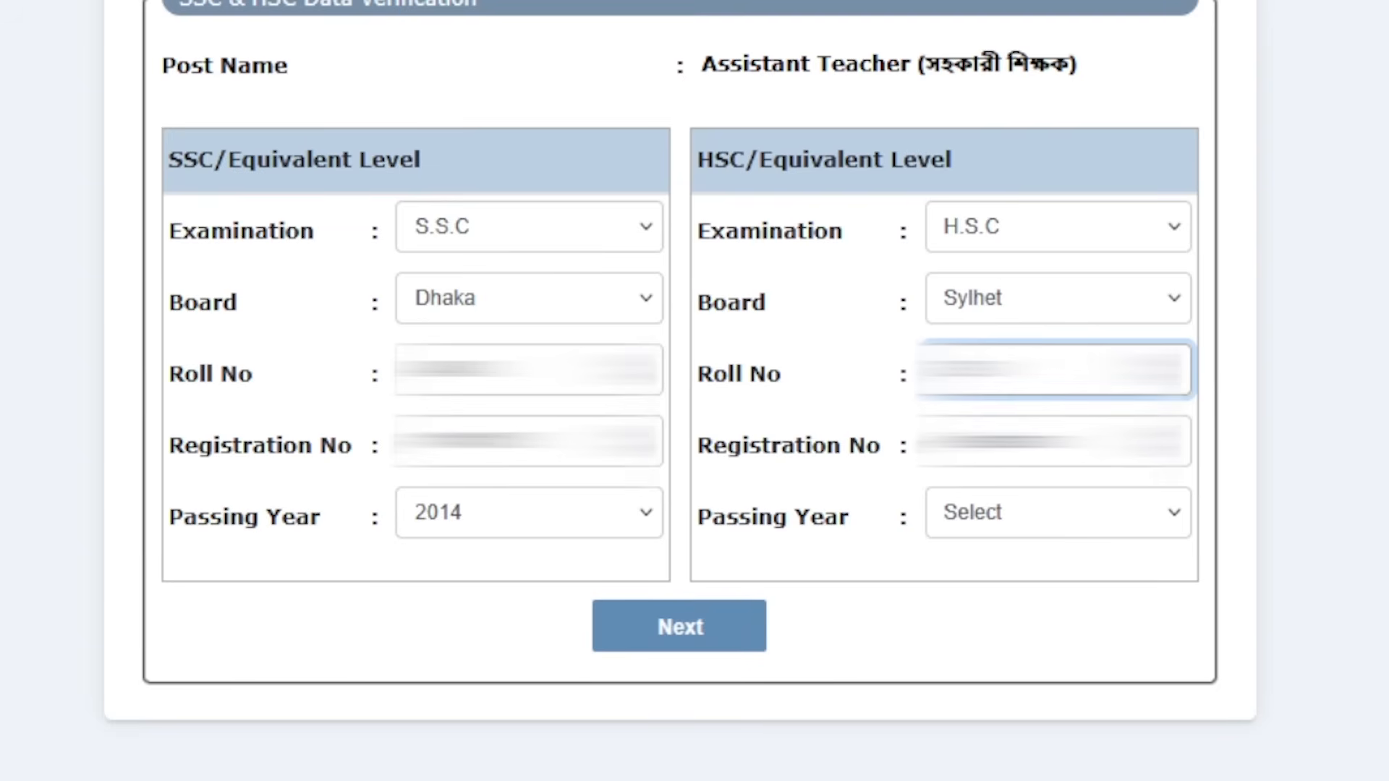
click(1042, 441)
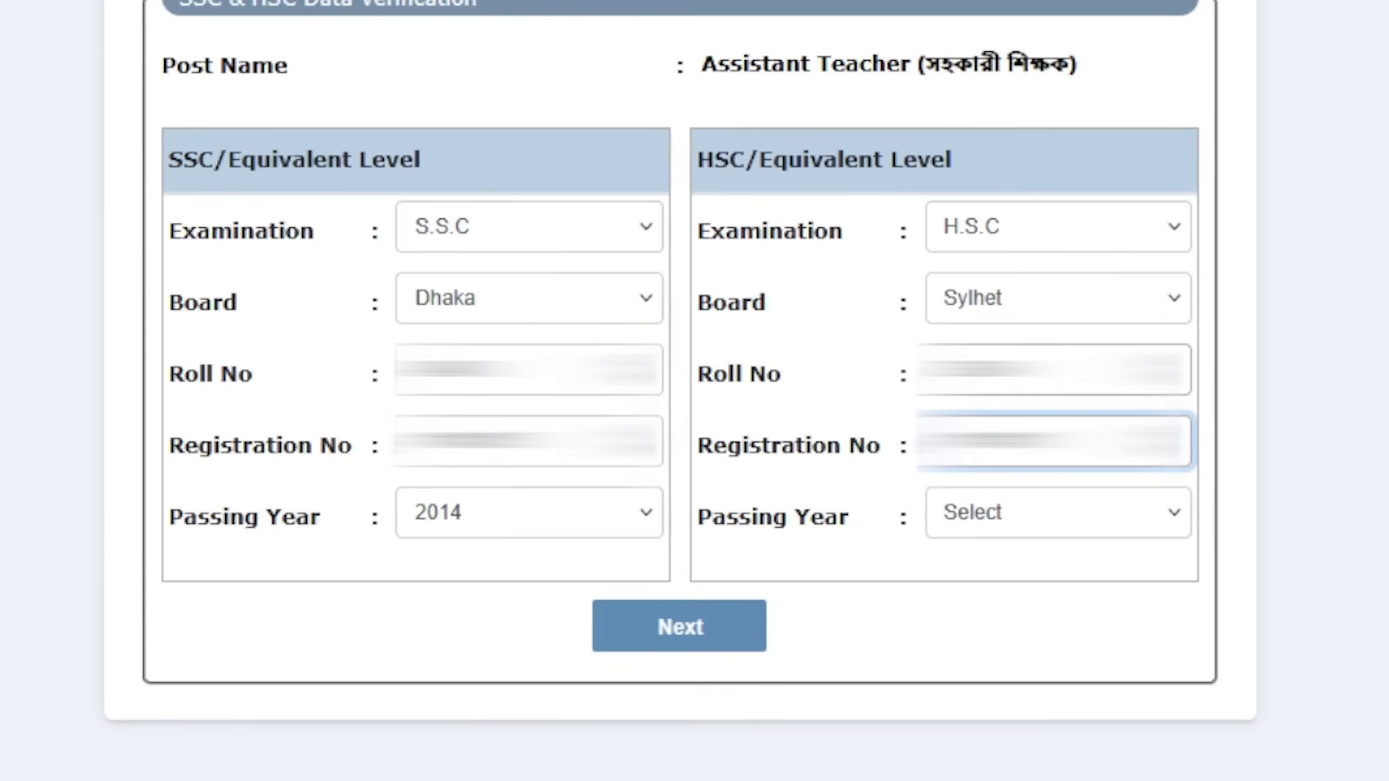
click(1051, 518)
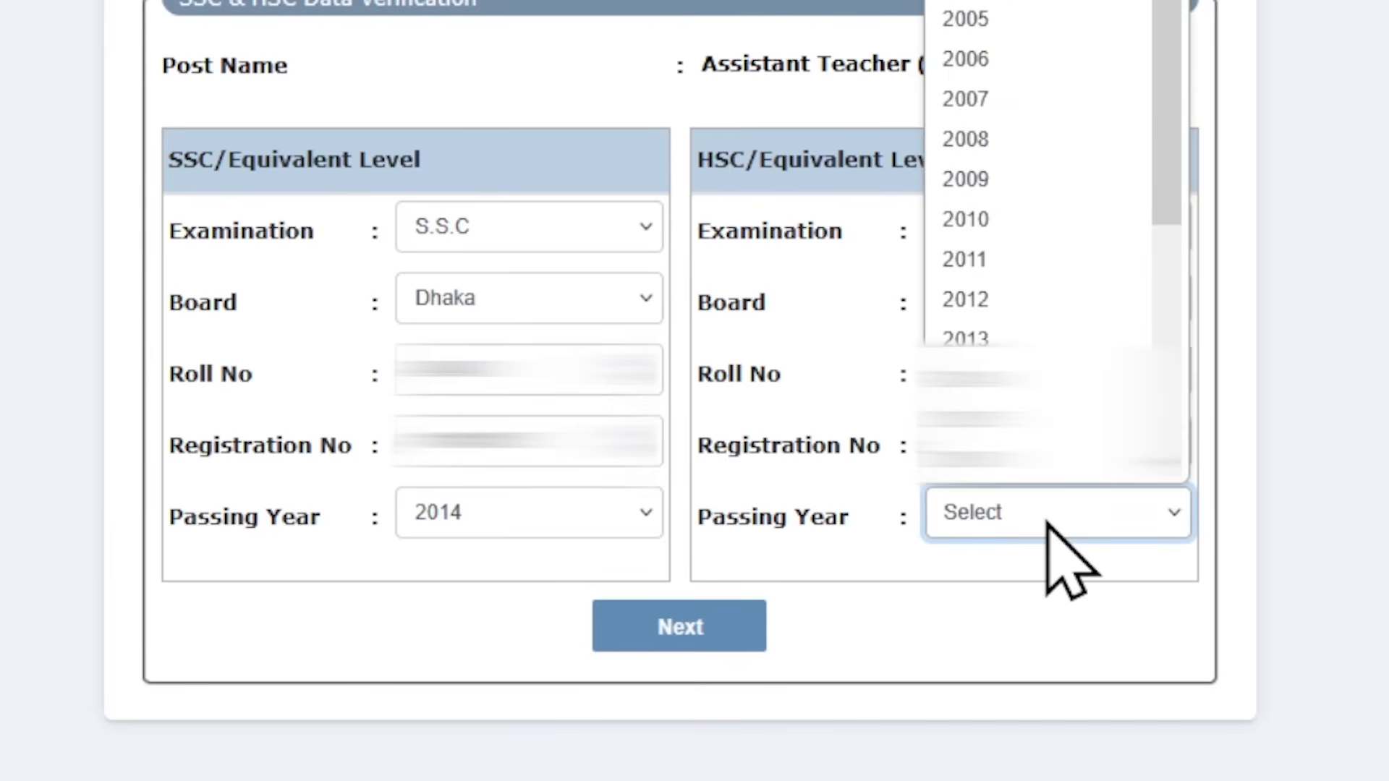
click(997, 472)
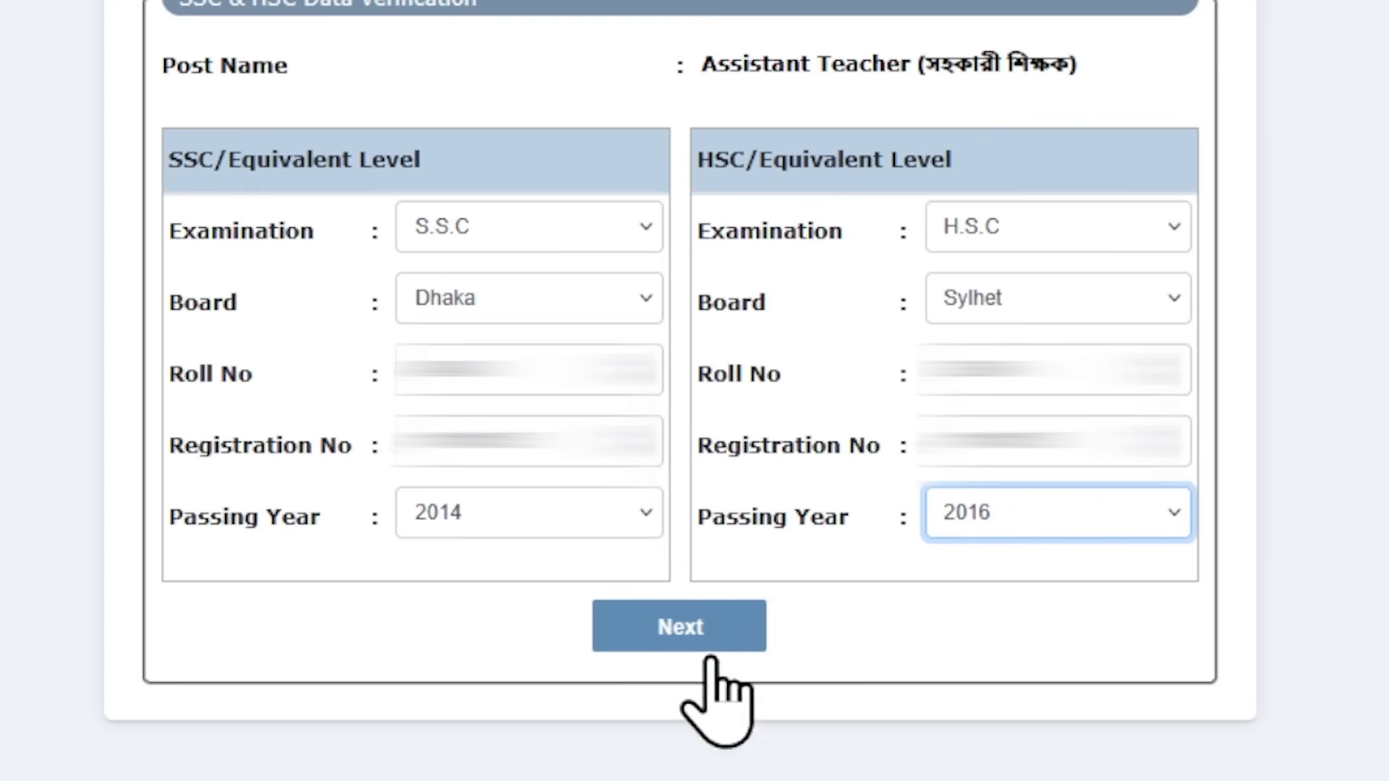
click(687, 628)
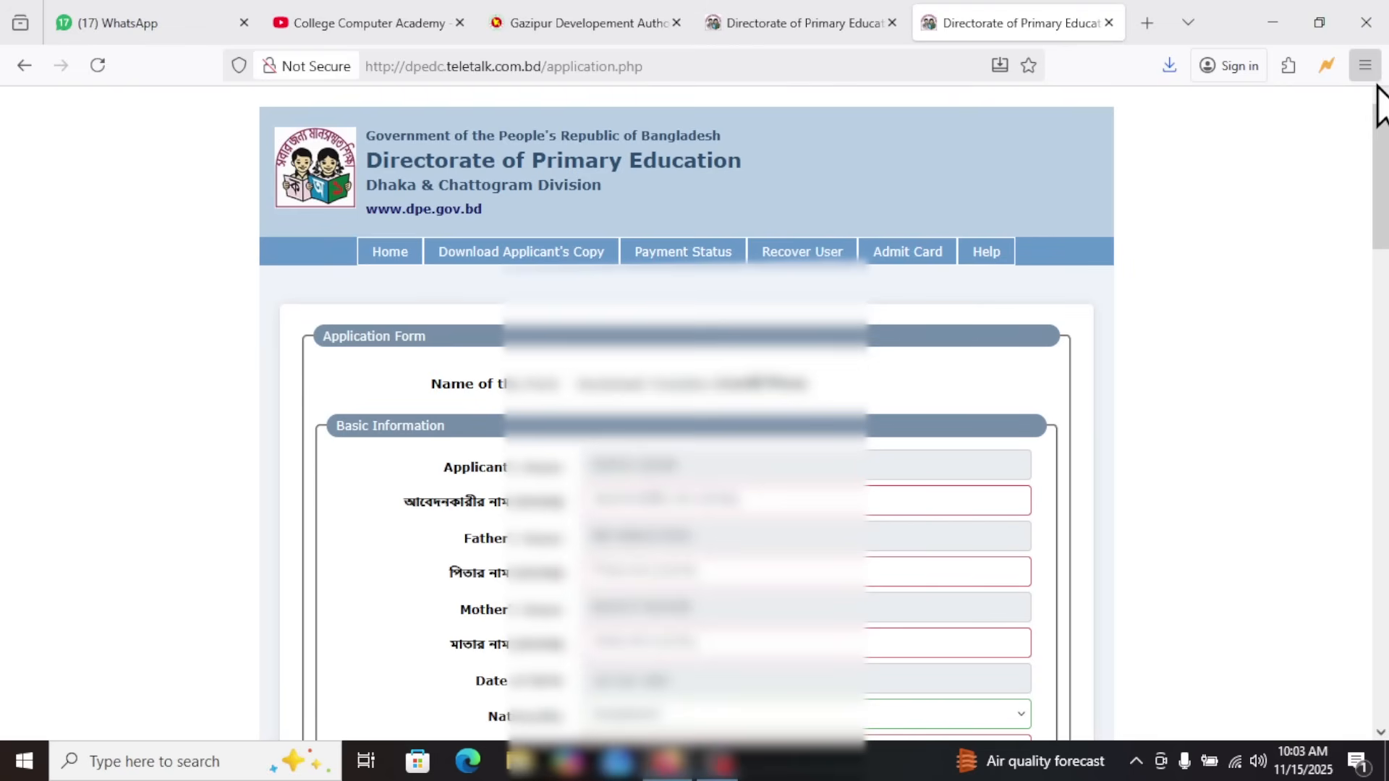
click(1365, 65)
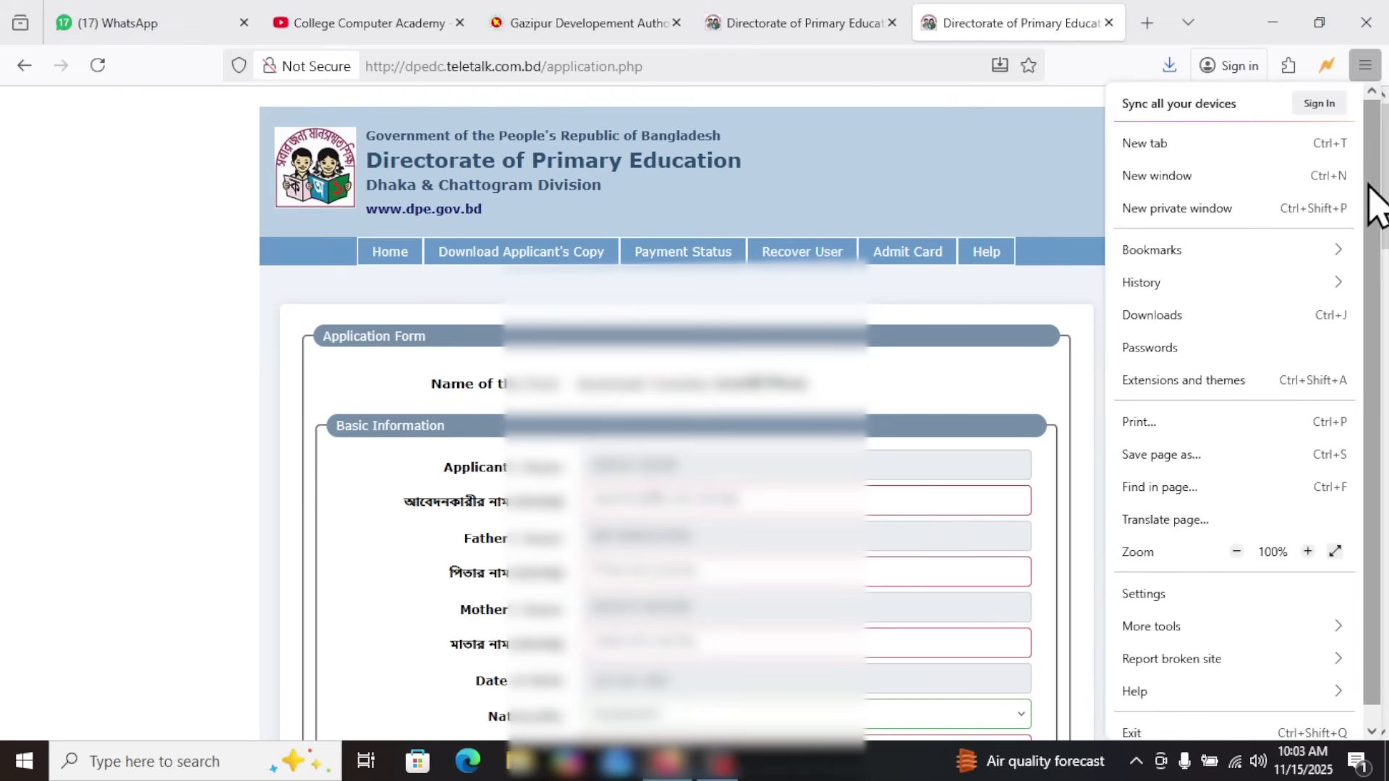
click(1059, 173)
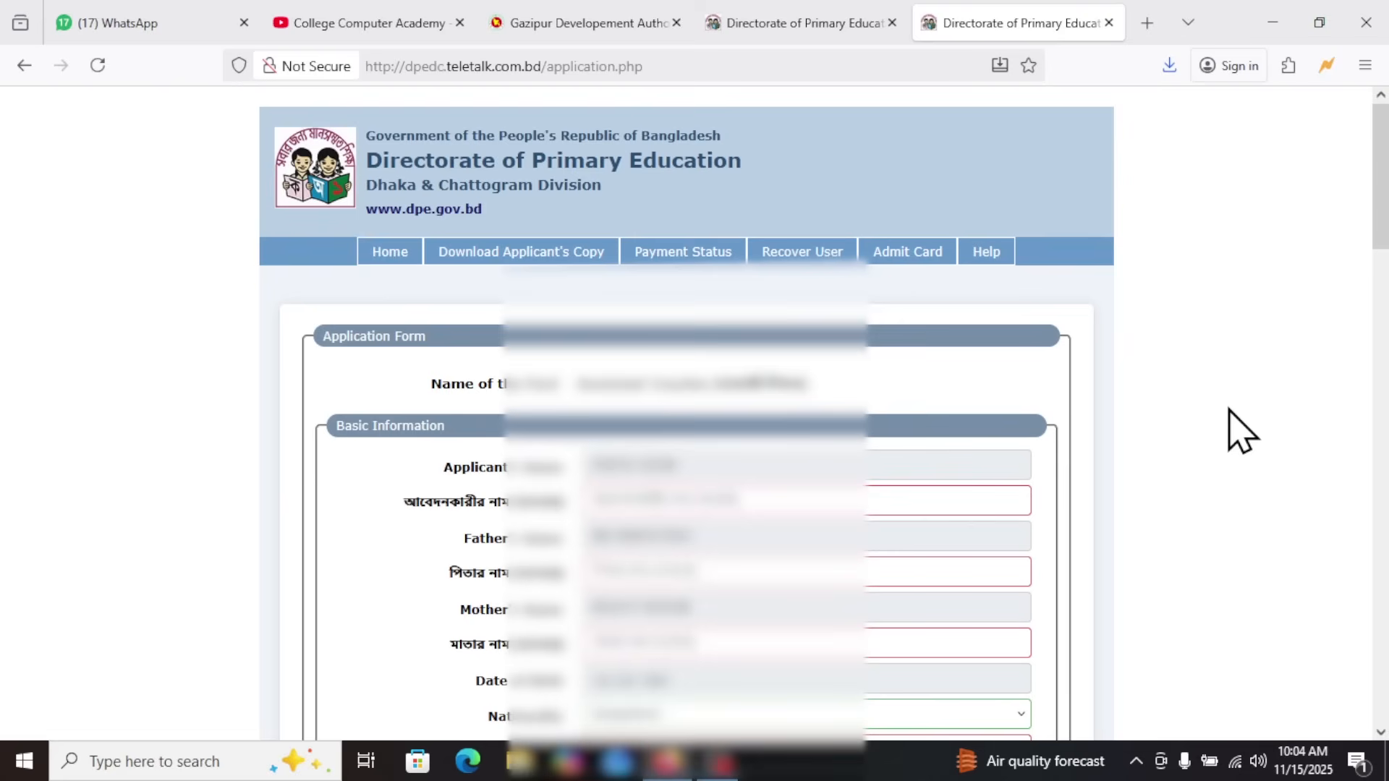
click(633, 500)
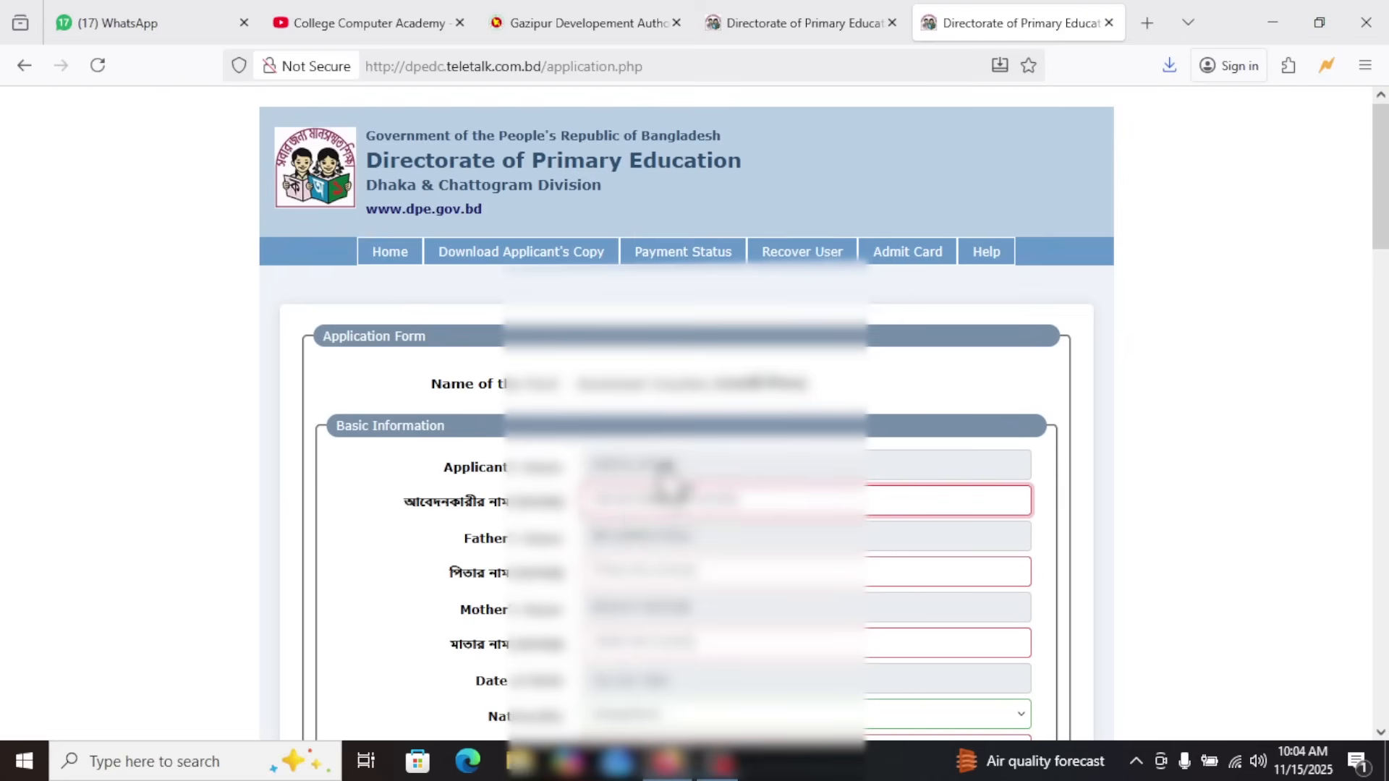
In Basic Information, set the religion to Islam and National ID to Yes, and activate the National ID Number field
scroll(1216, 293, down, 10)
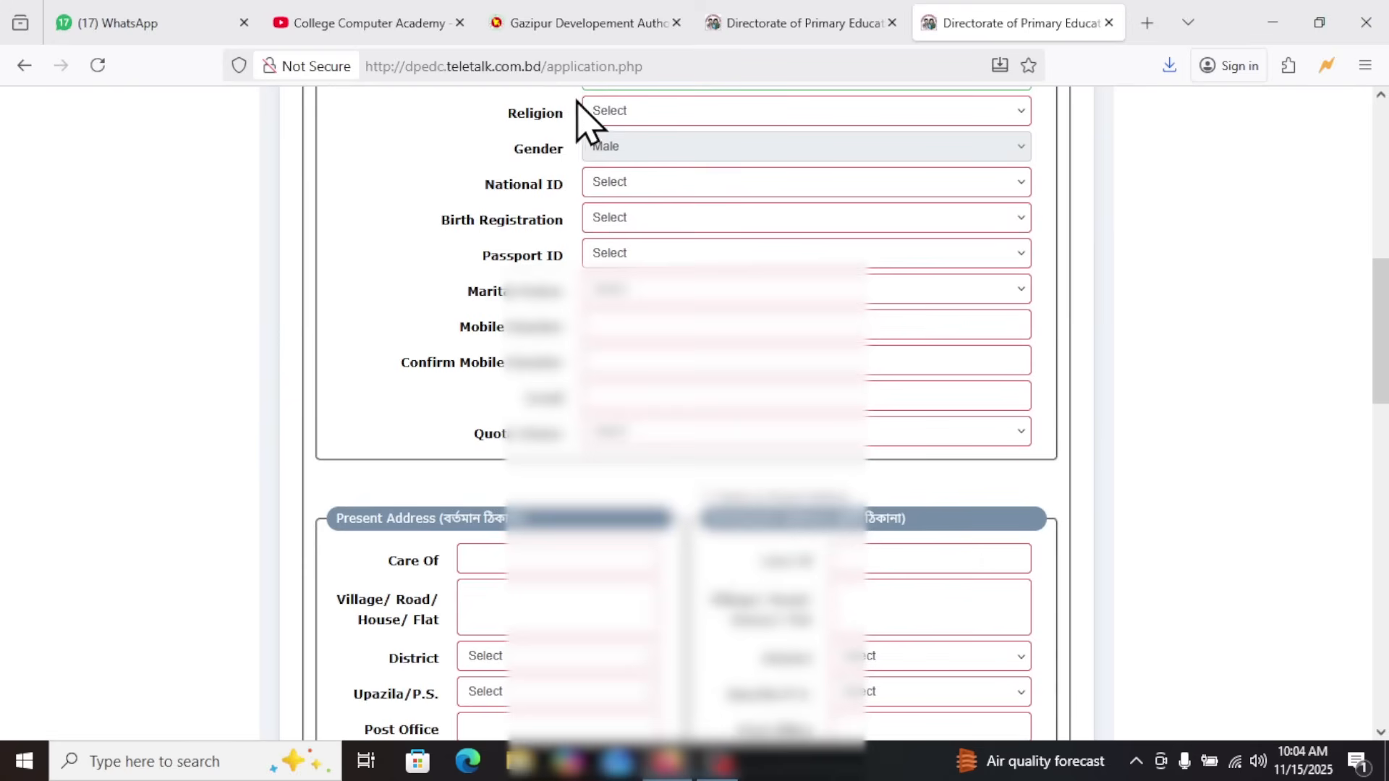
click(631, 112)
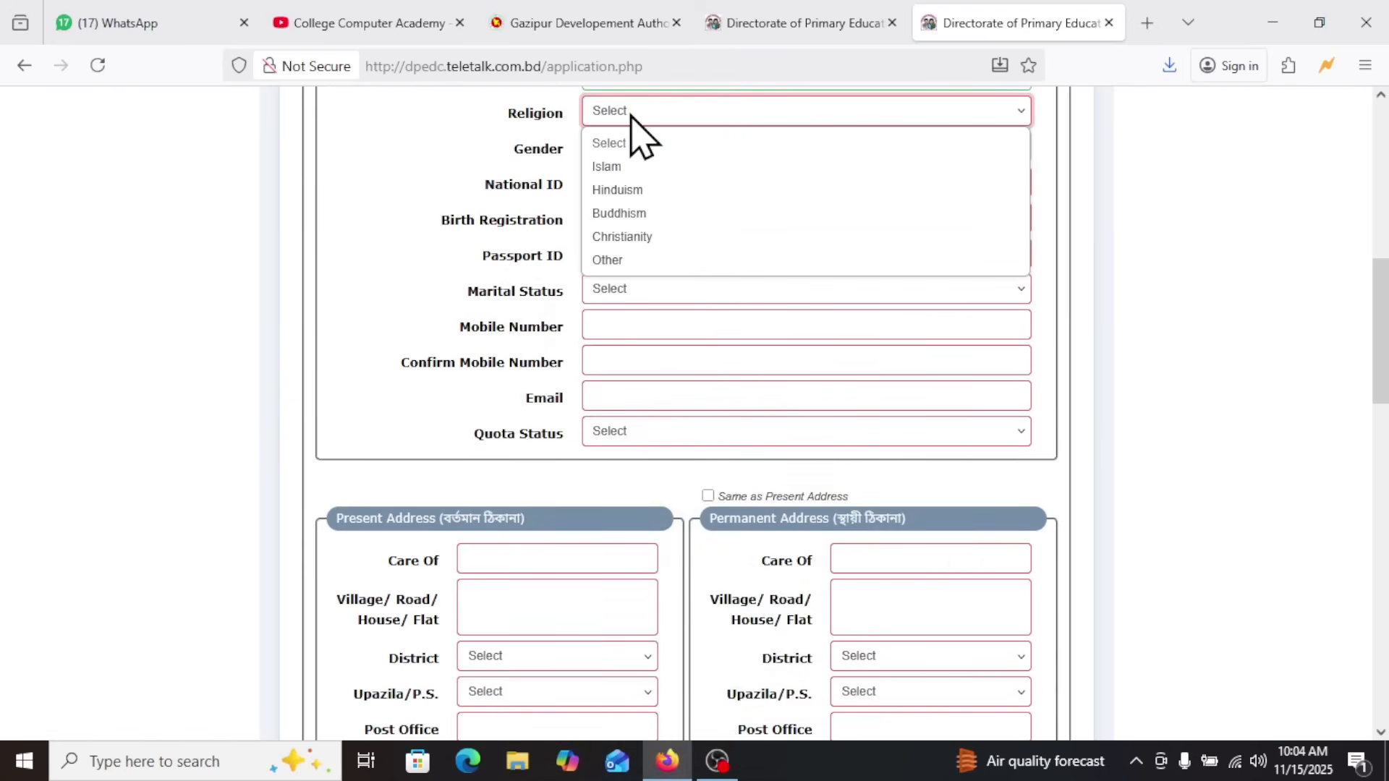
click(620, 167)
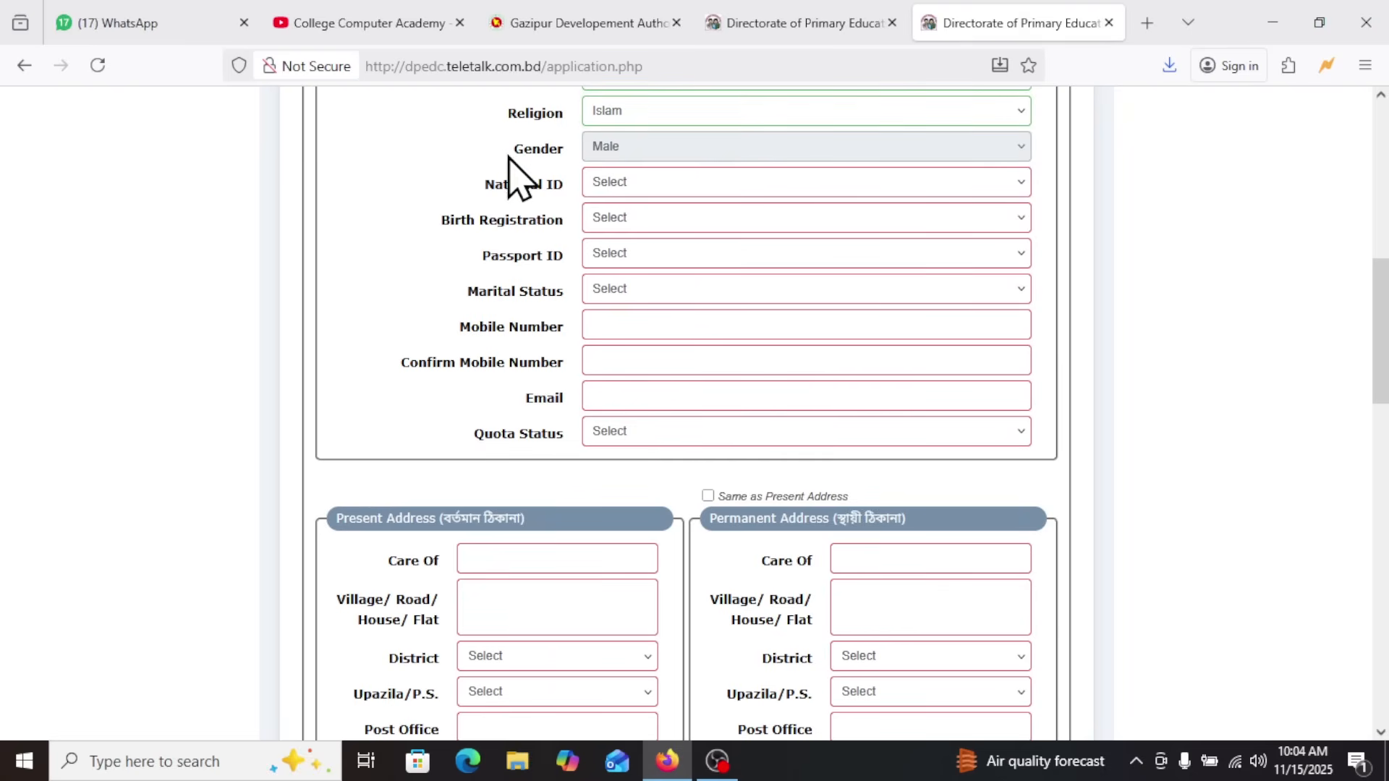
drag(511, 152, 599, 135)
click(600, 136)
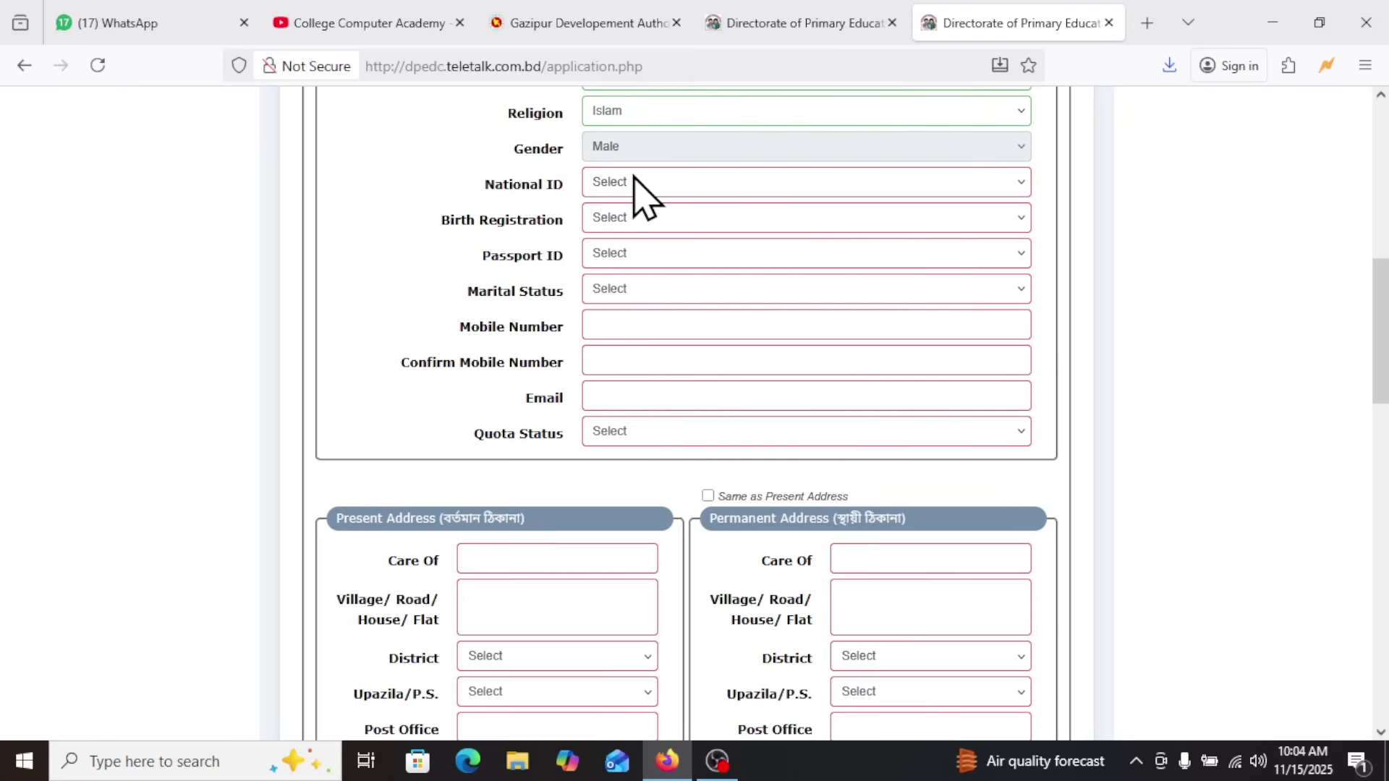
click(636, 187)
click(630, 235)
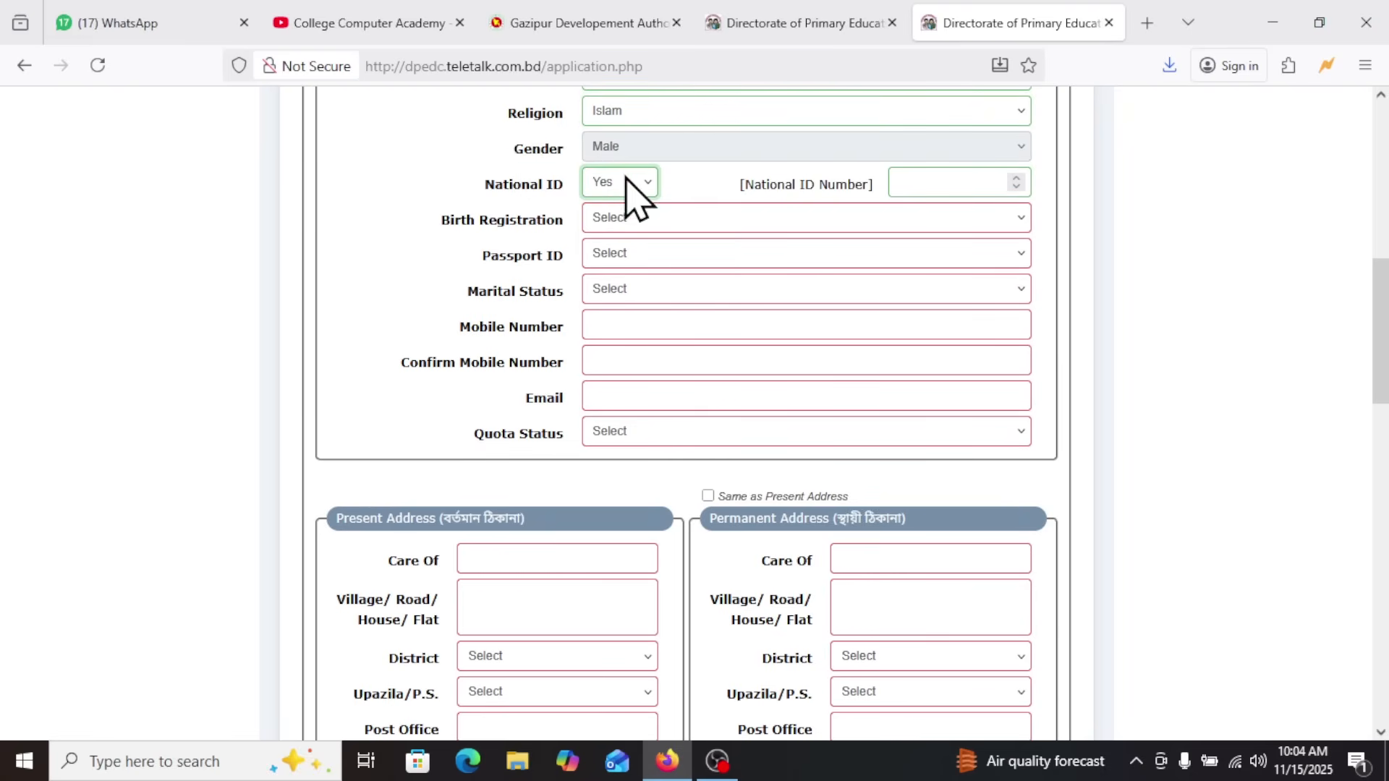
click(928, 177)
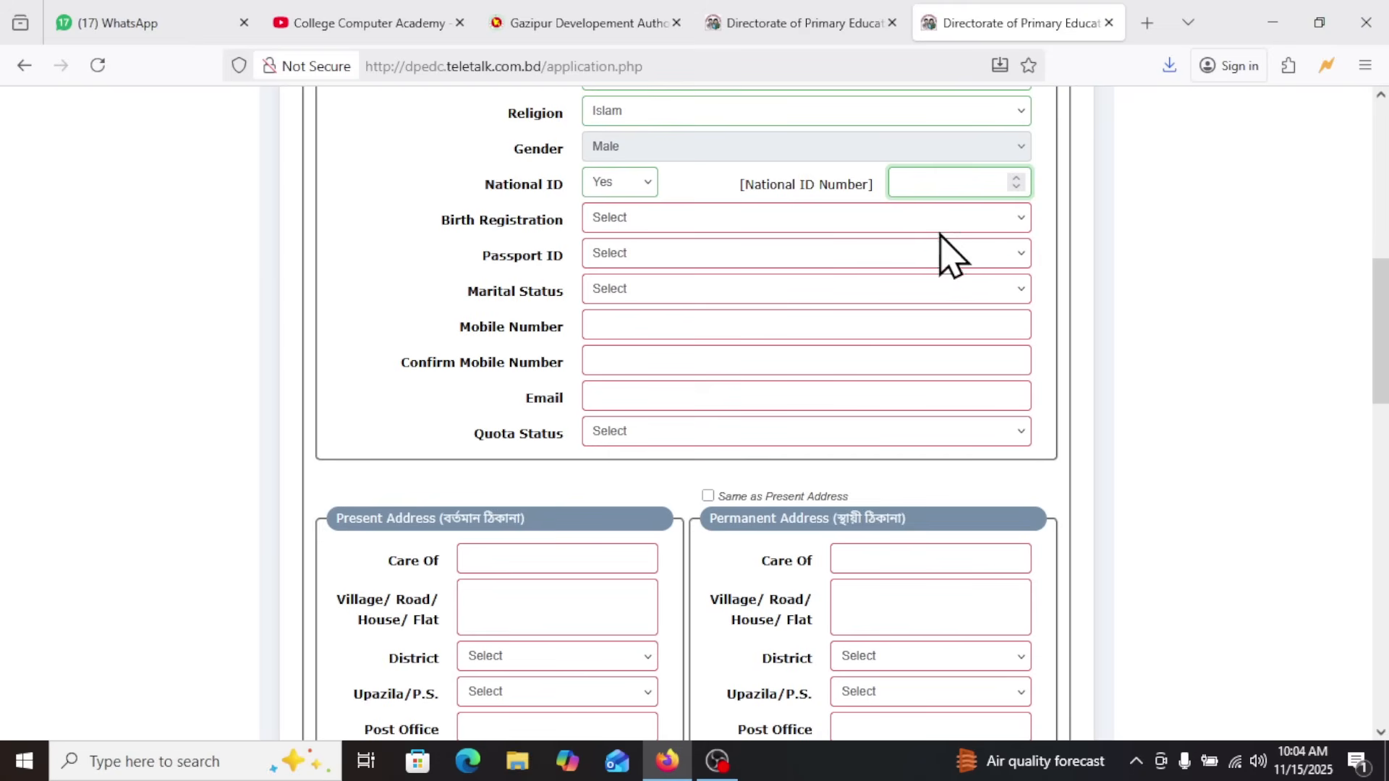
Try Yes for Birth Registration to reveal its number field, and set the option to No
click(622, 221)
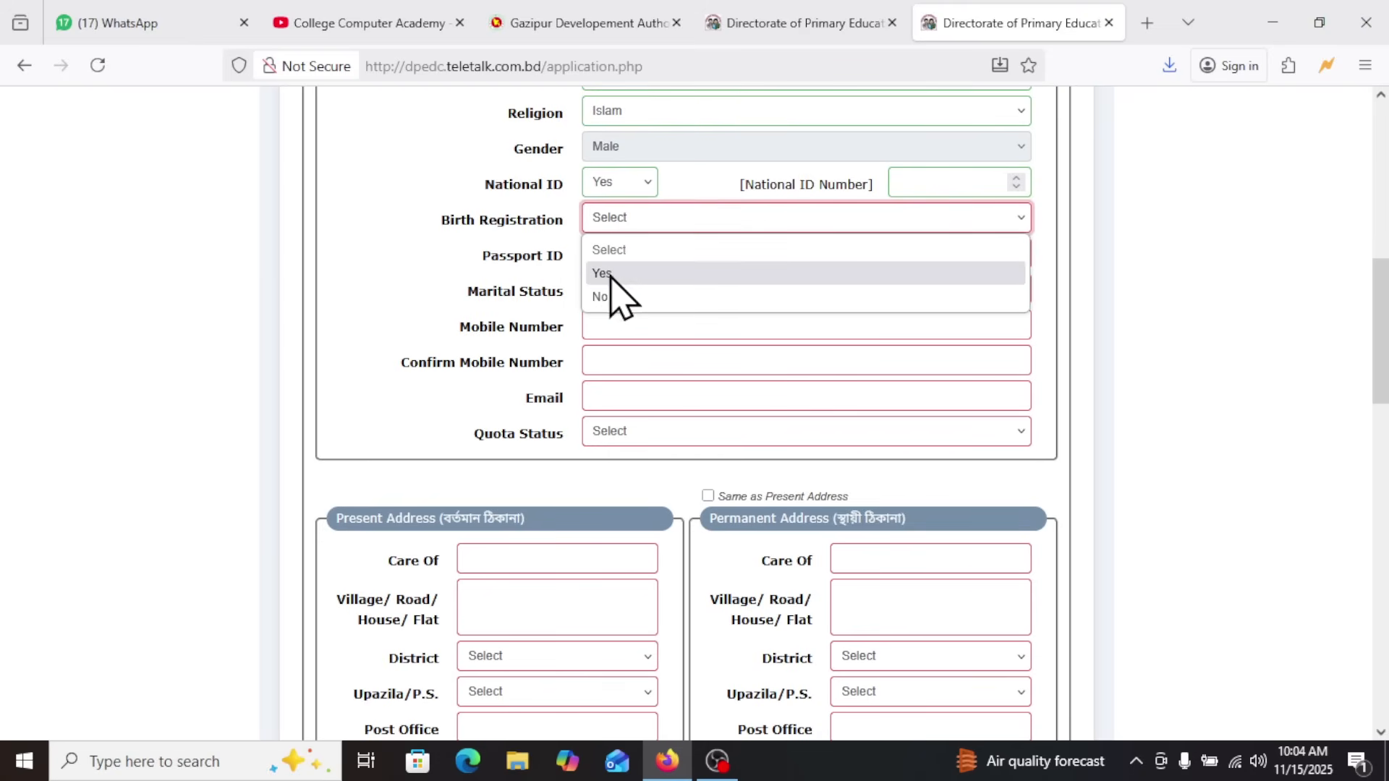
click(619, 279)
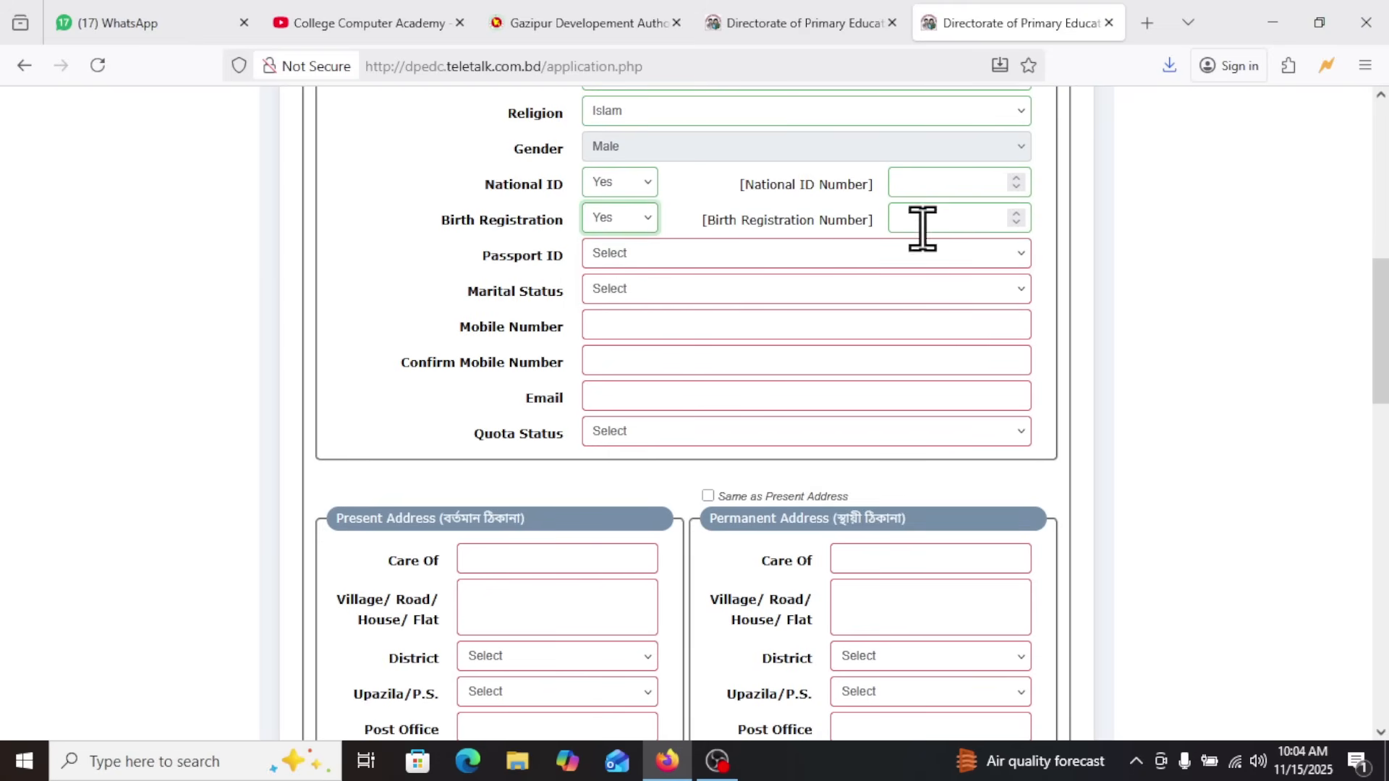
click(640, 221)
click(602, 290)
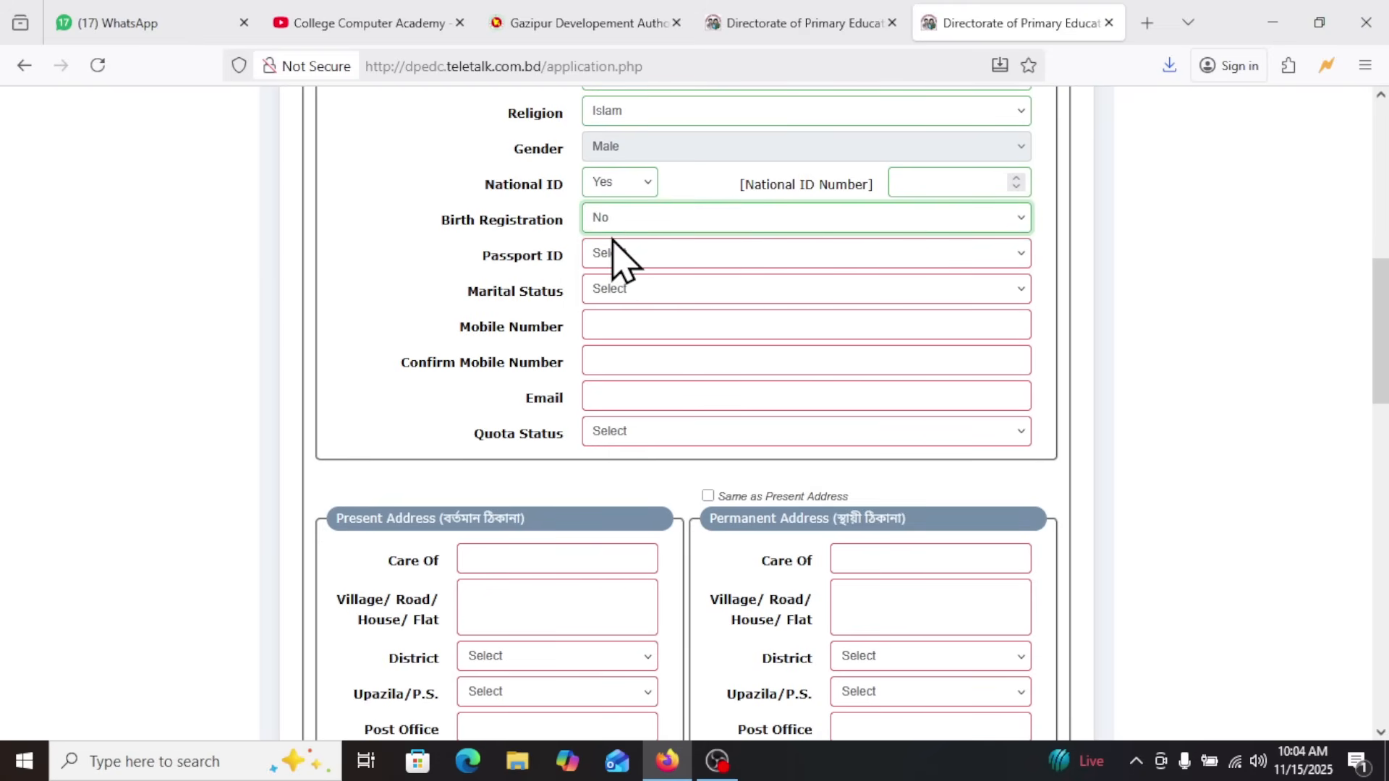
Try Yes for Passport ID to reveal its number field, and set the option to No
click(627, 254)
click(623, 309)
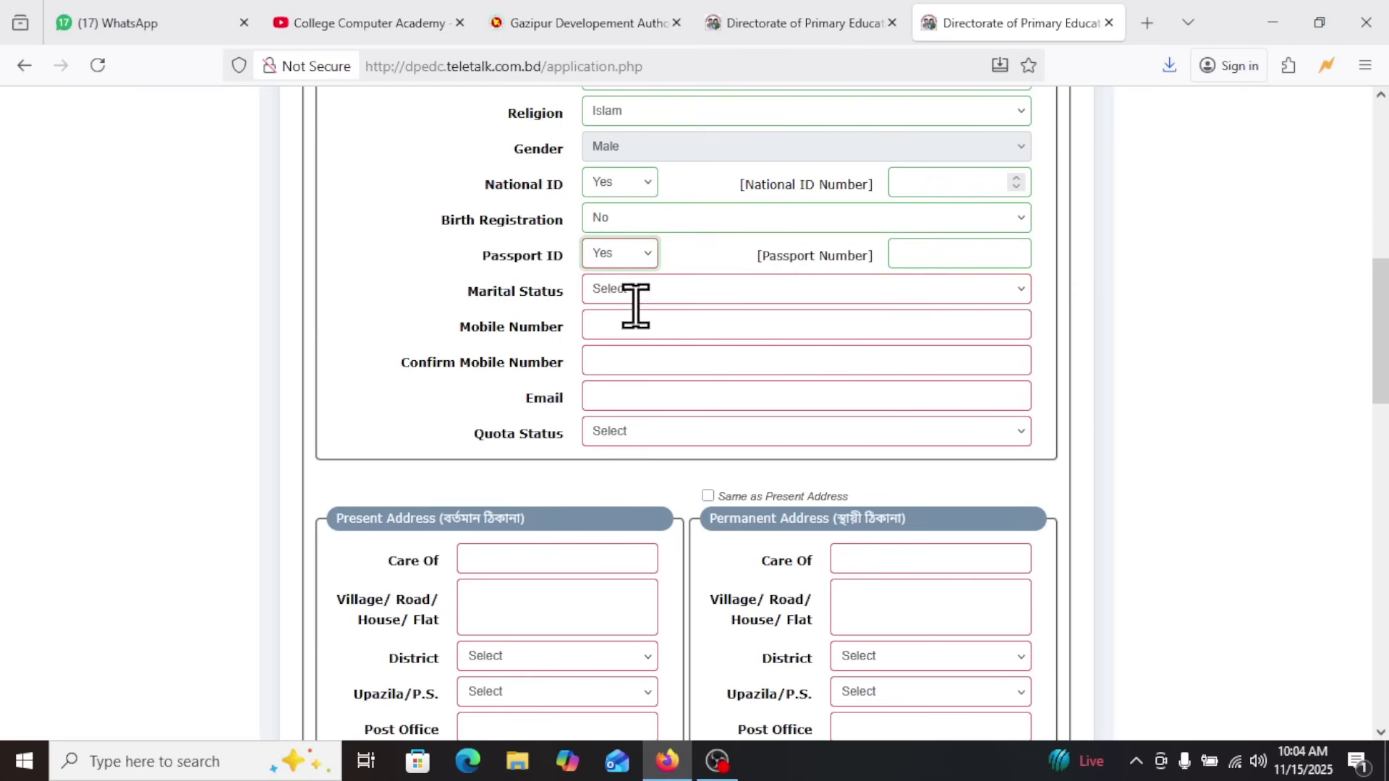
click(941, 253)
click(623, 249)
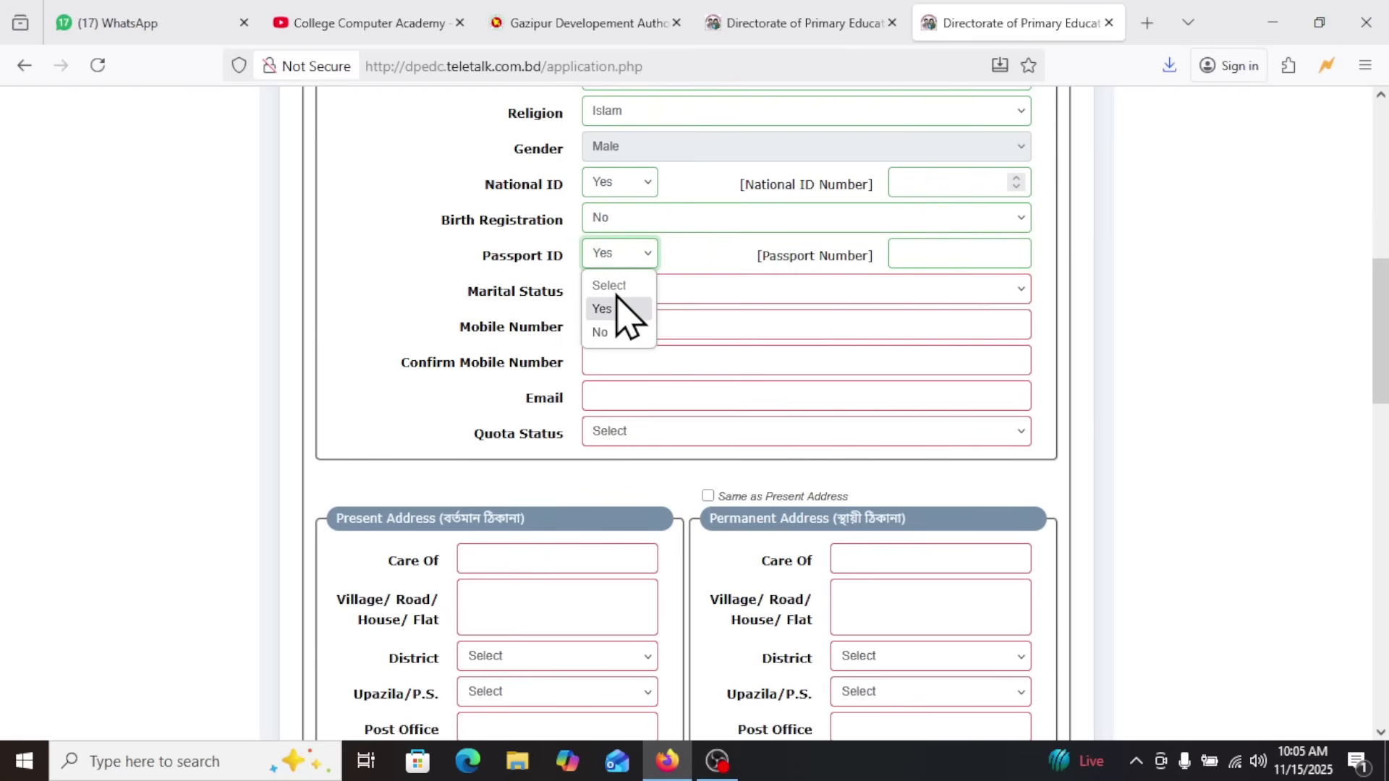
click(617, 328)
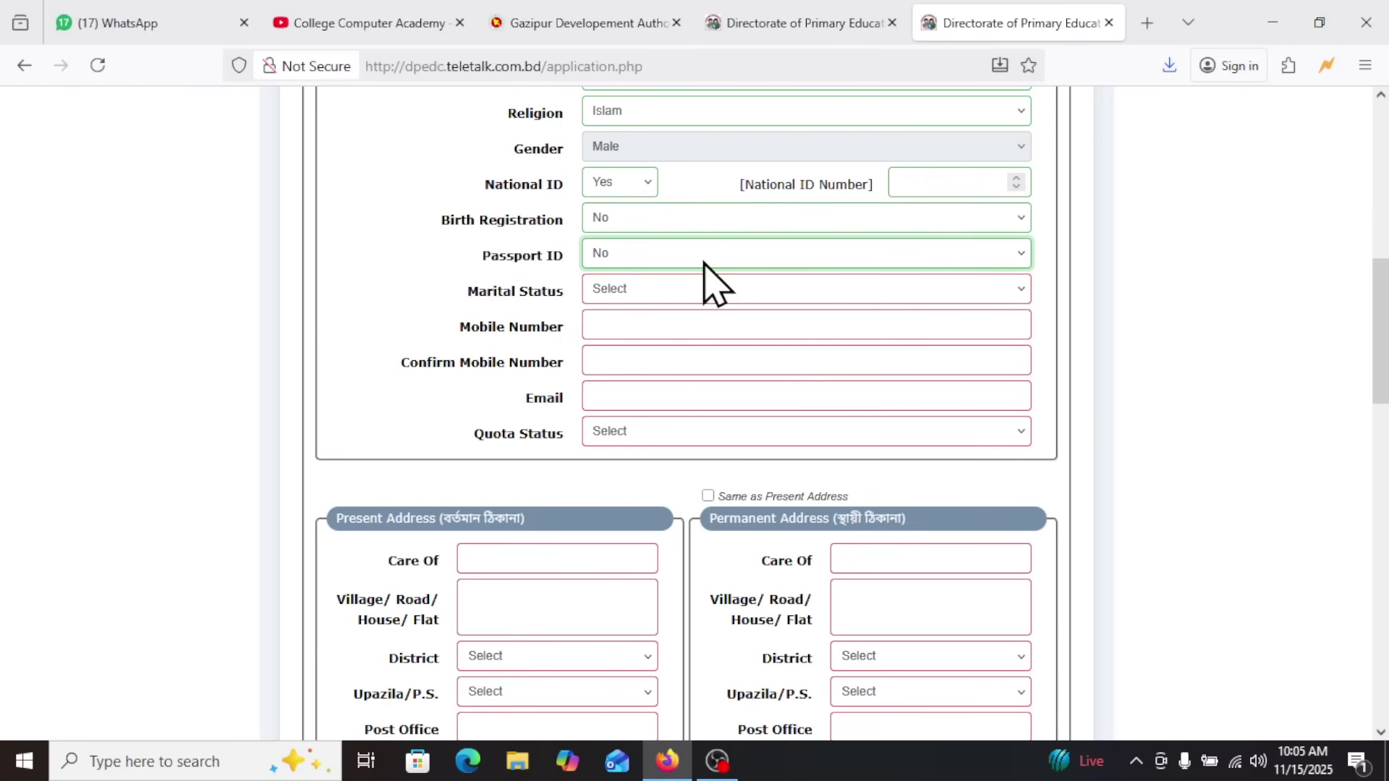
Try Married as the marital status to show the spouse name field, and set the status to Single
click(655, 290)
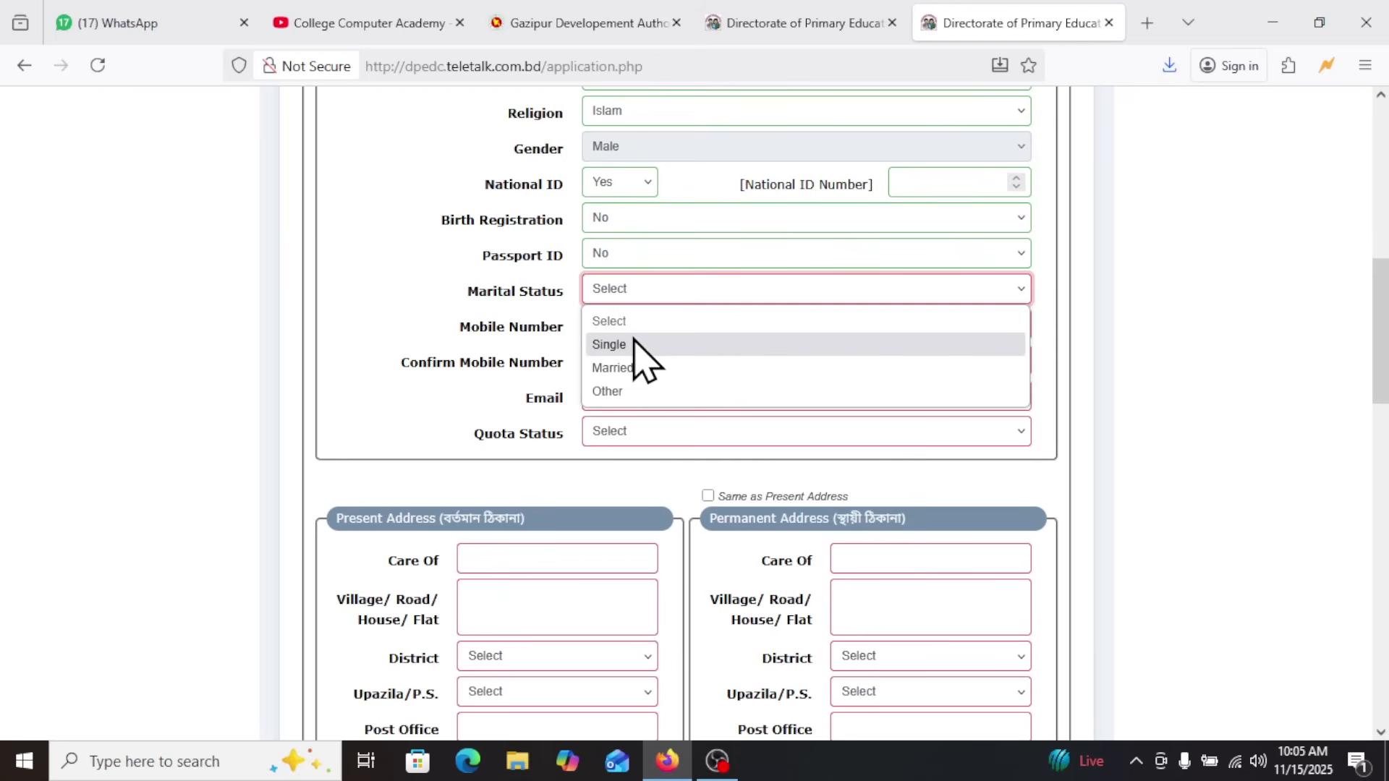
click(634, 367)
click(942, 295)
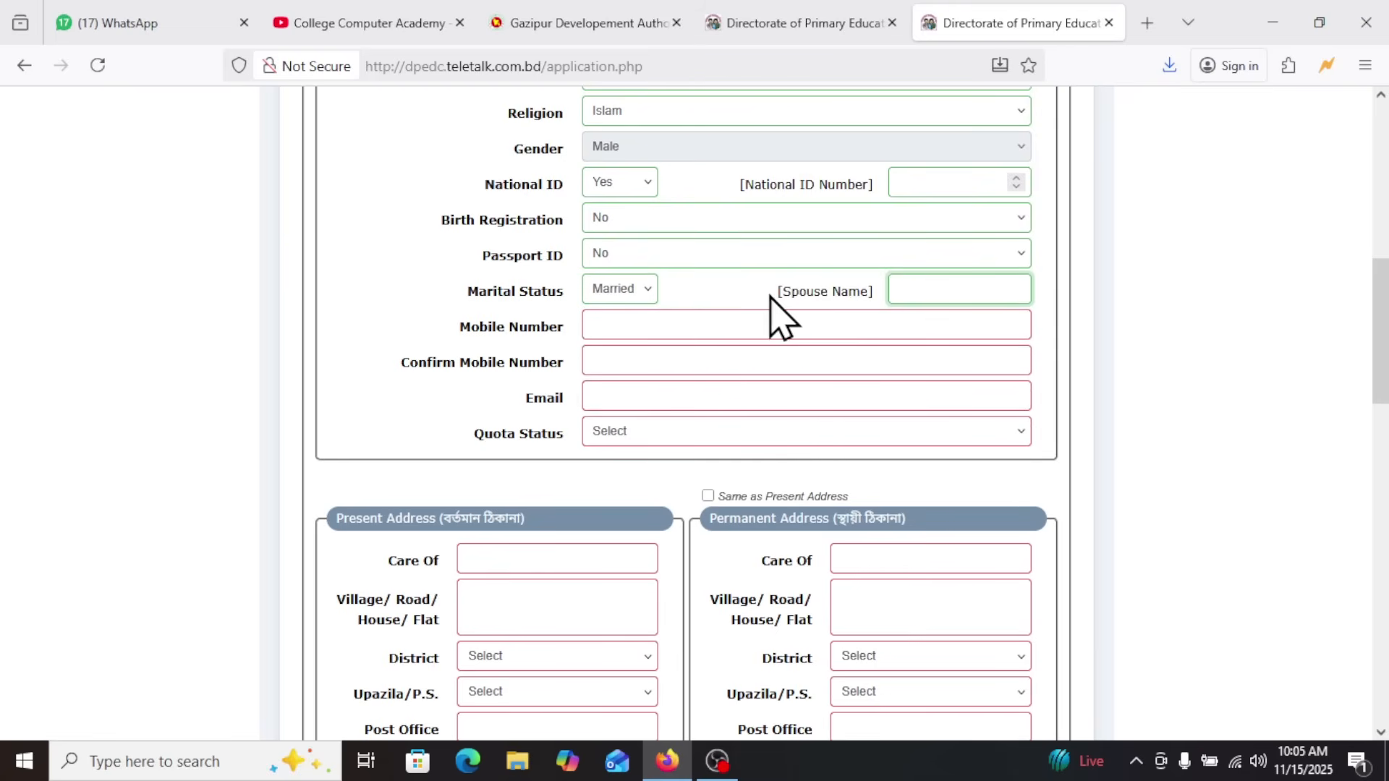
drag(770, 295, 880, 298)
click(903, 289)
click(612, 290)
click(613, 344)
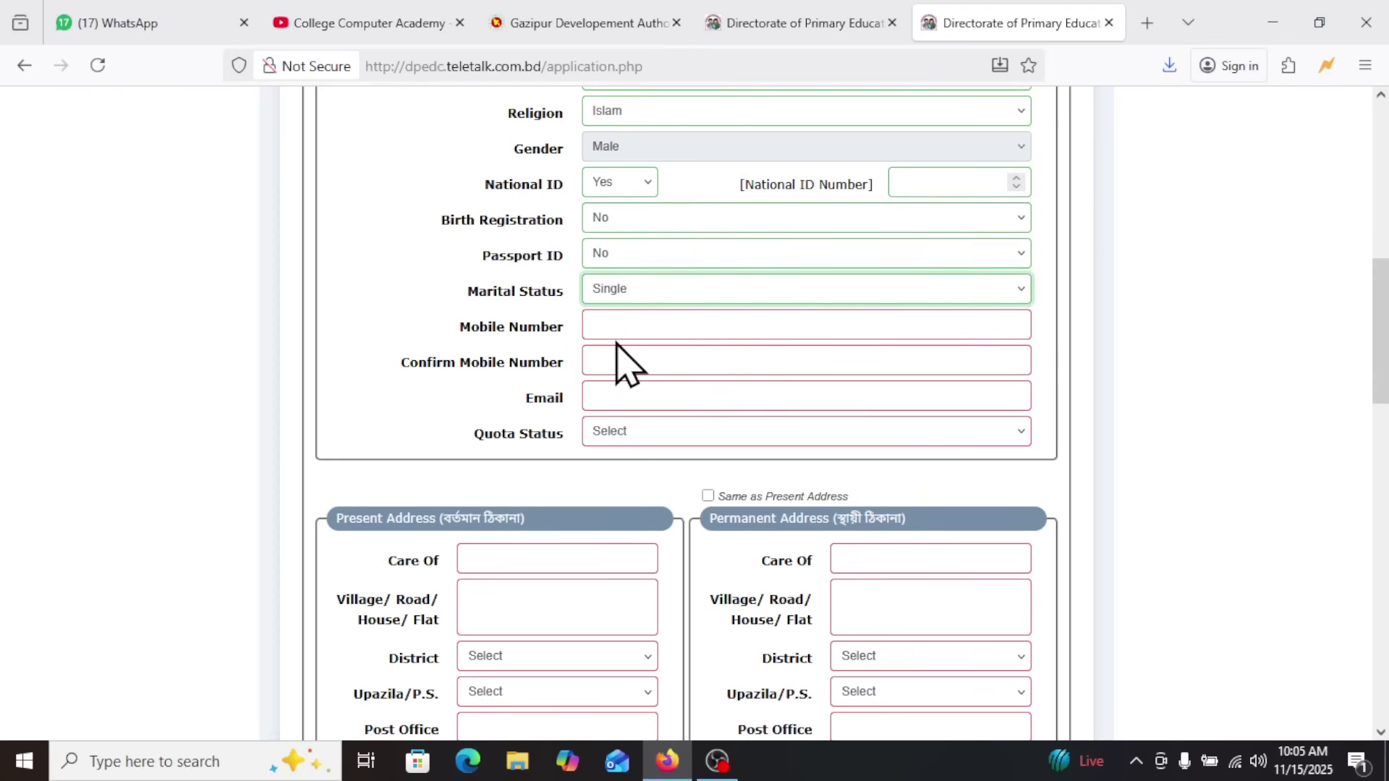
Enter the applicant's mobile number in Basic Information and repeat it as the confirmation number
scroll(633, 340, down, 1)
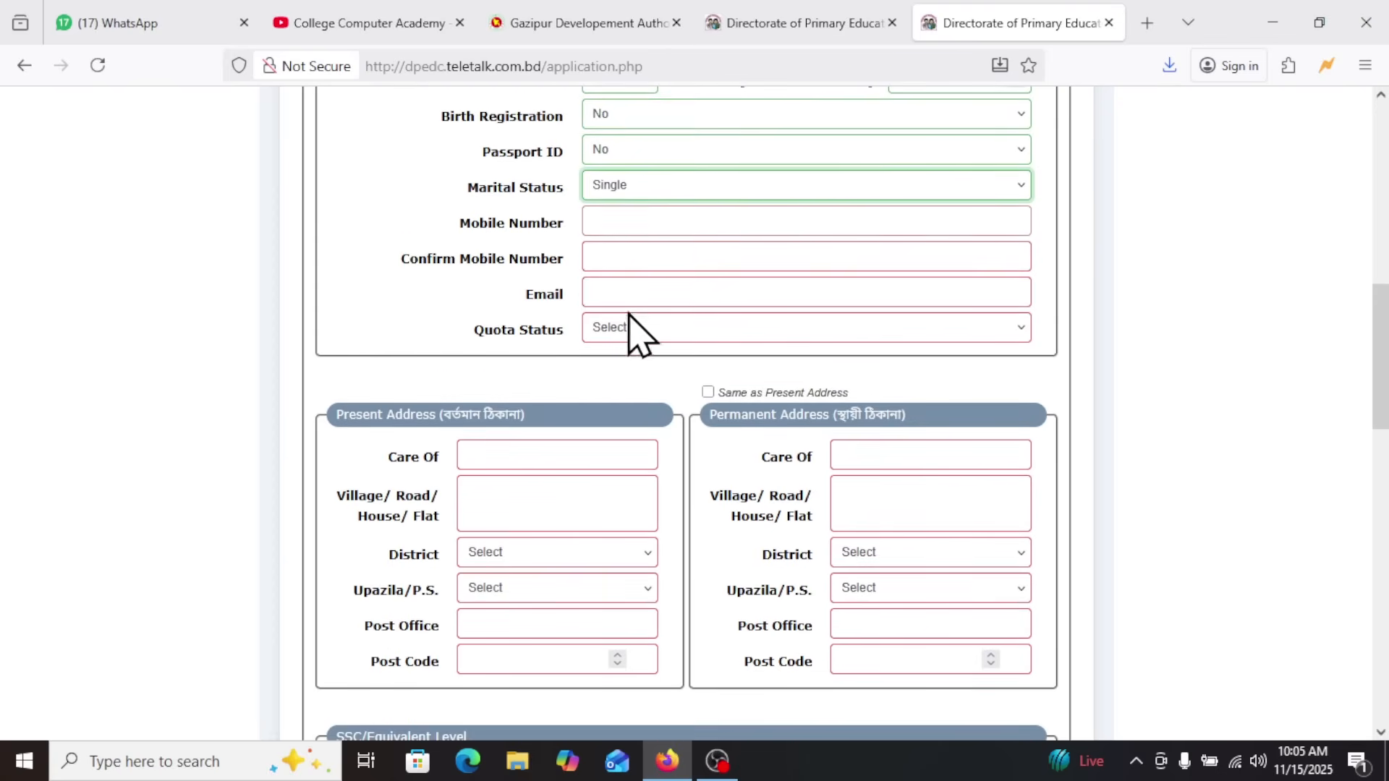
click(620, 215)
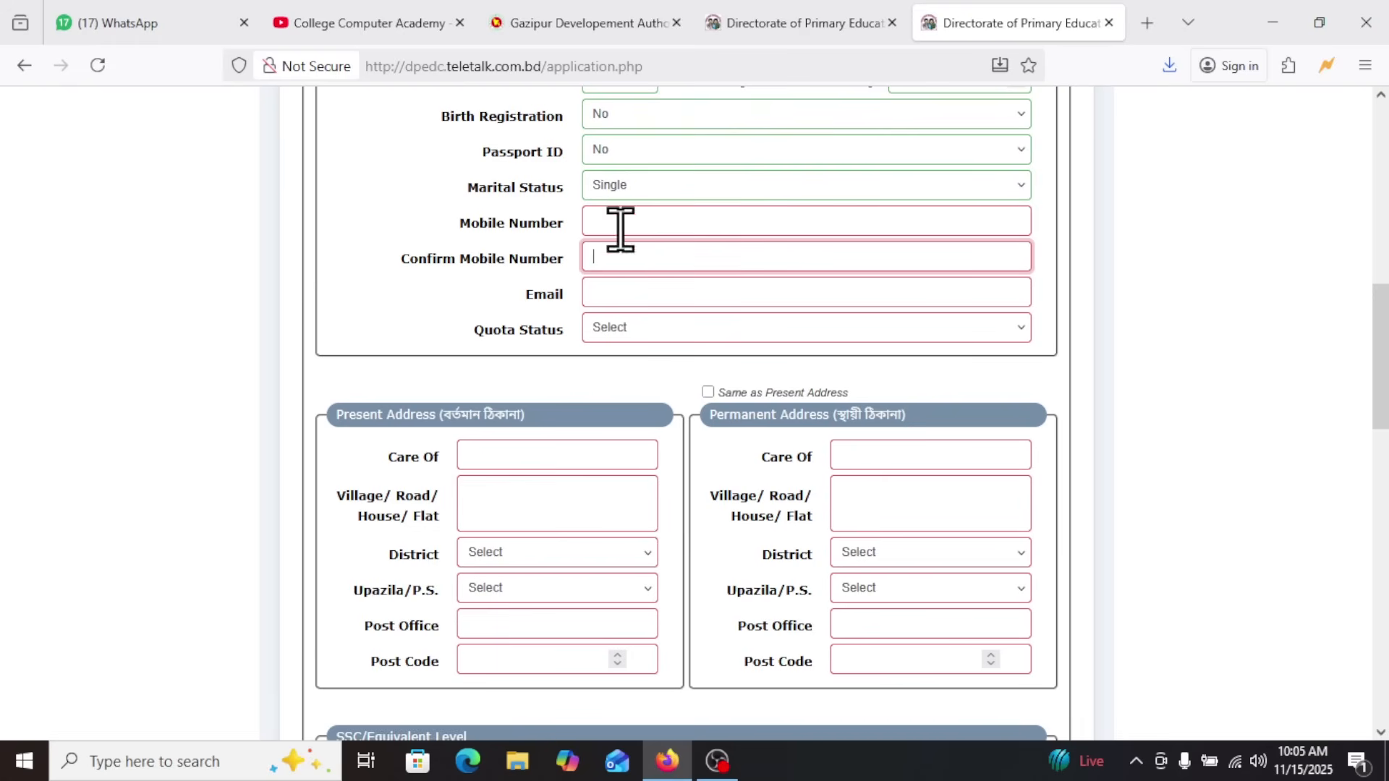
scroll(611, 268, up, 1)
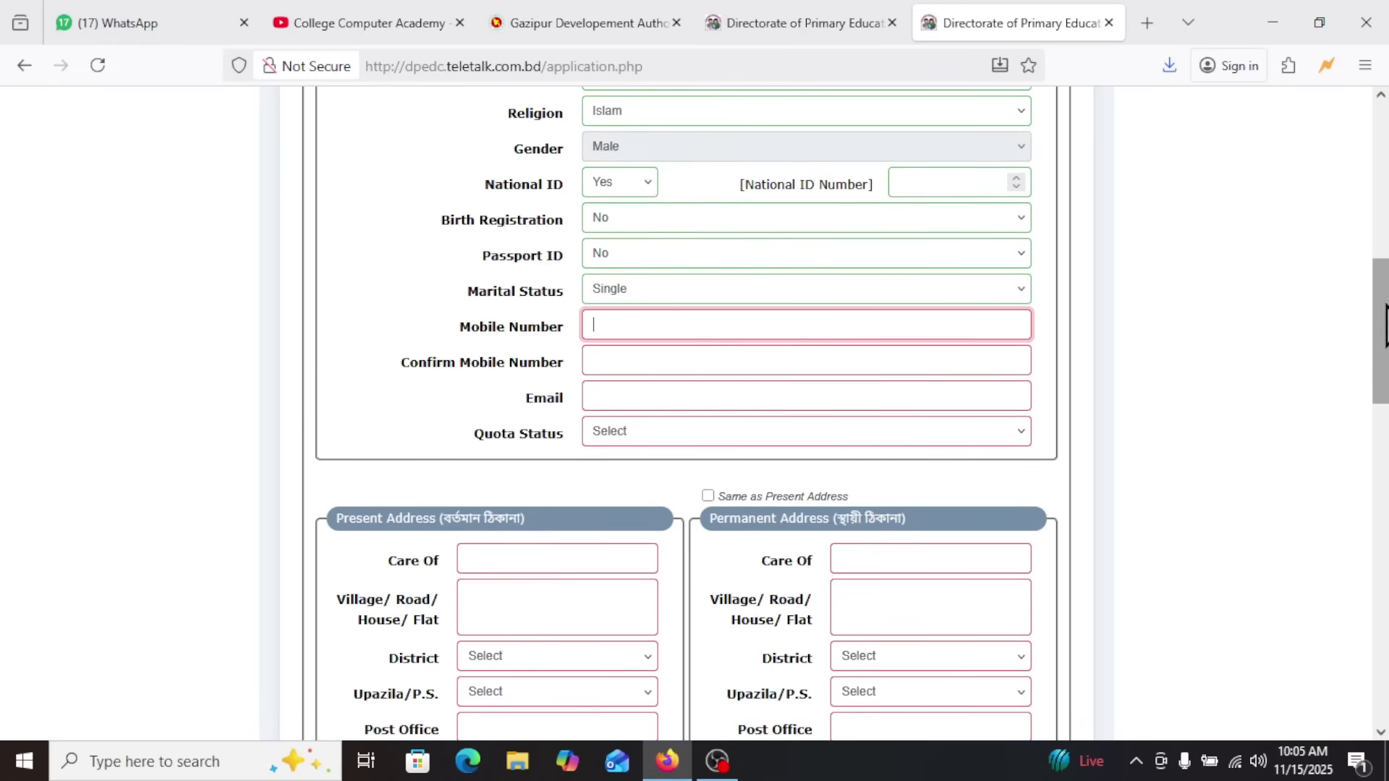
scroll(1380, 340, down, 1)
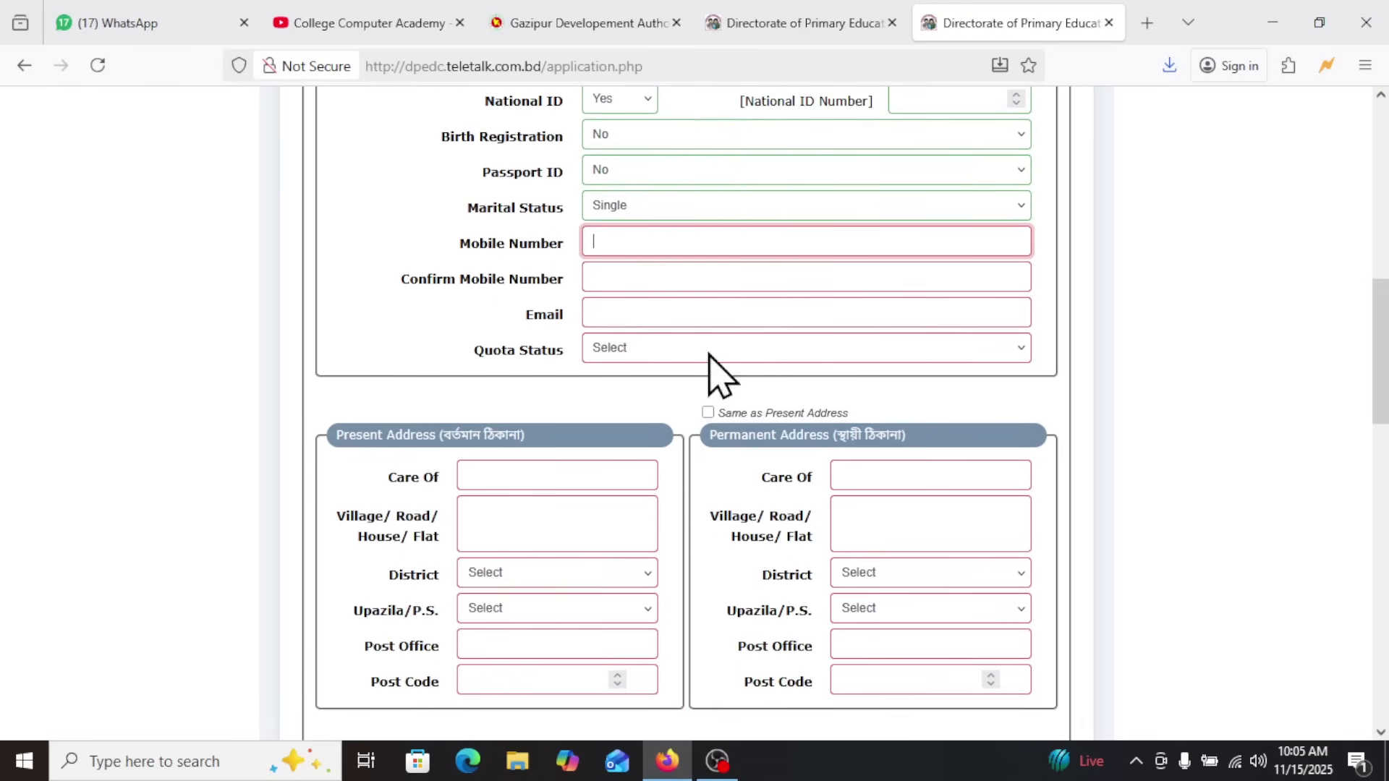
click(667, 245)
click(667, 244)
text(0198)
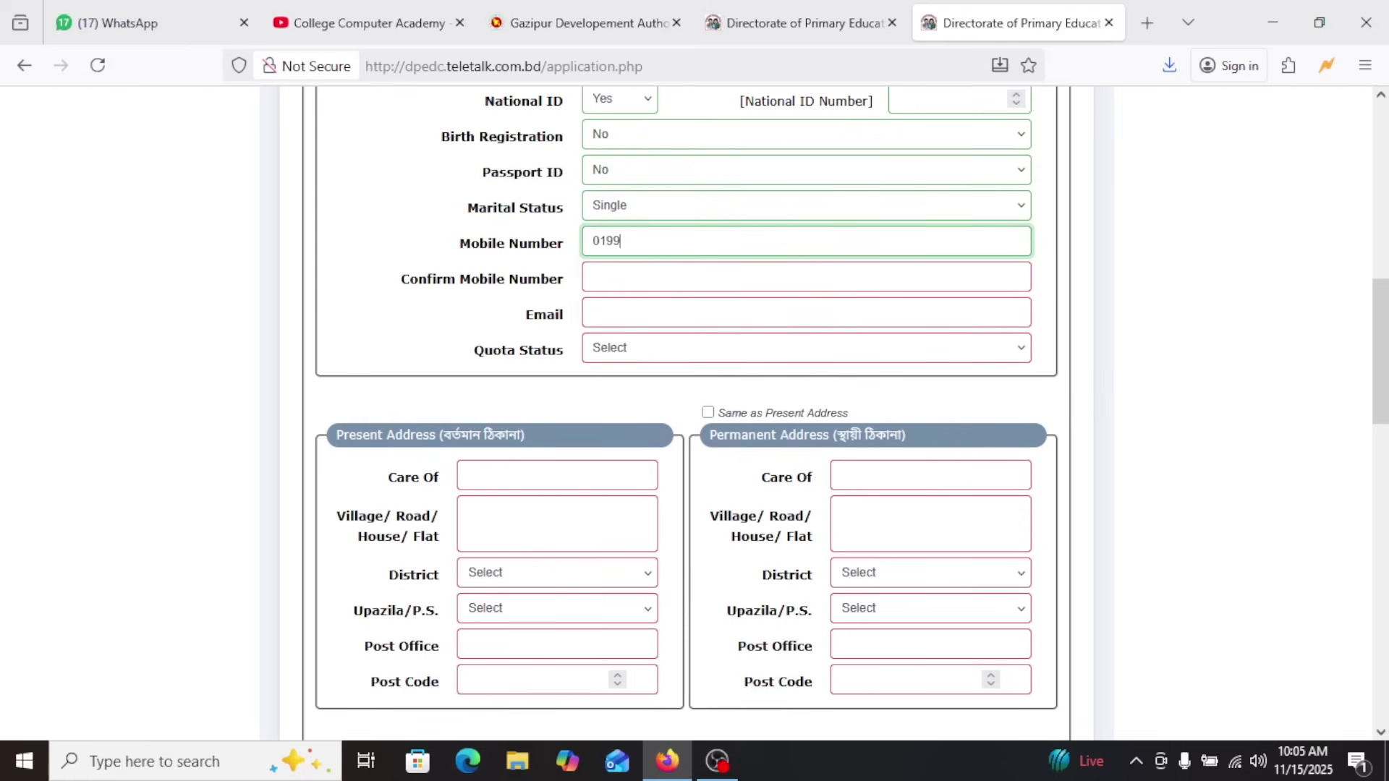
click(662, 278)
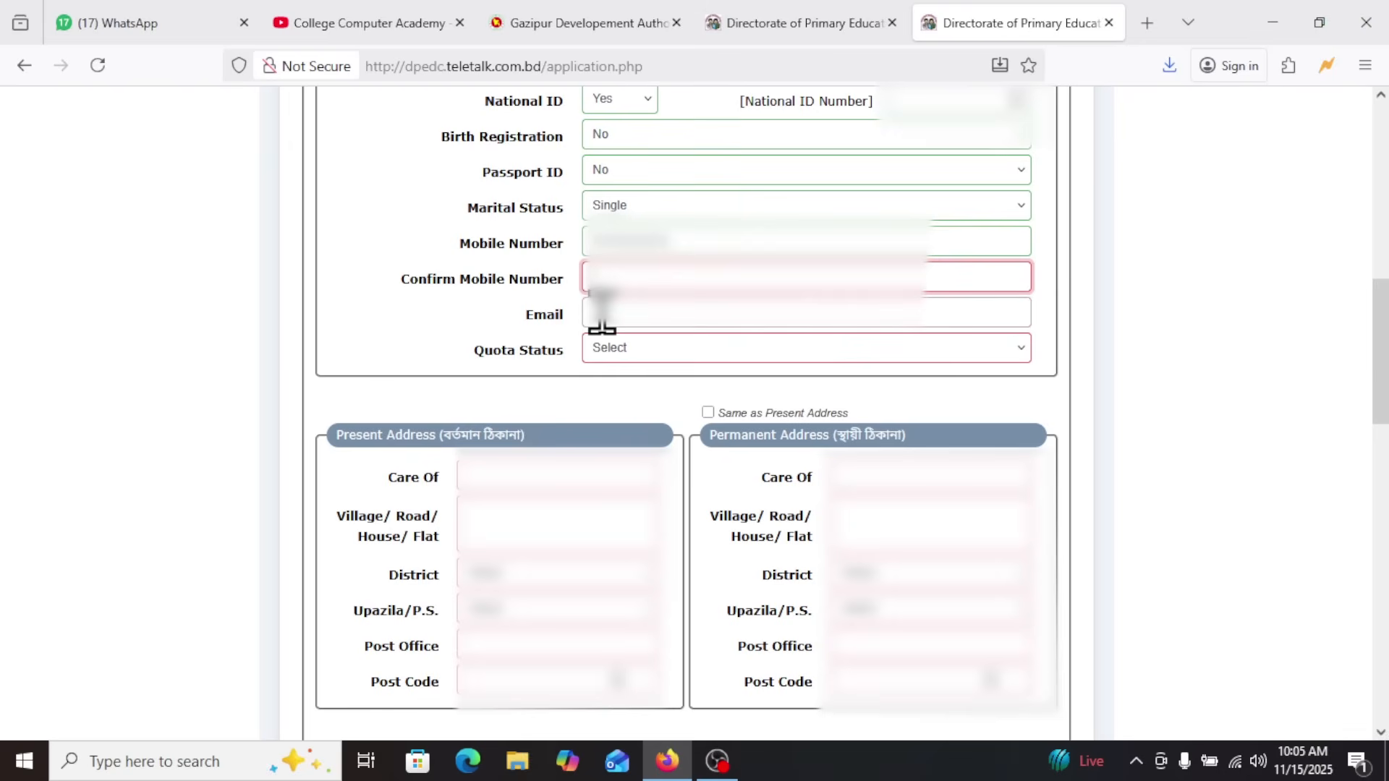
text(01)
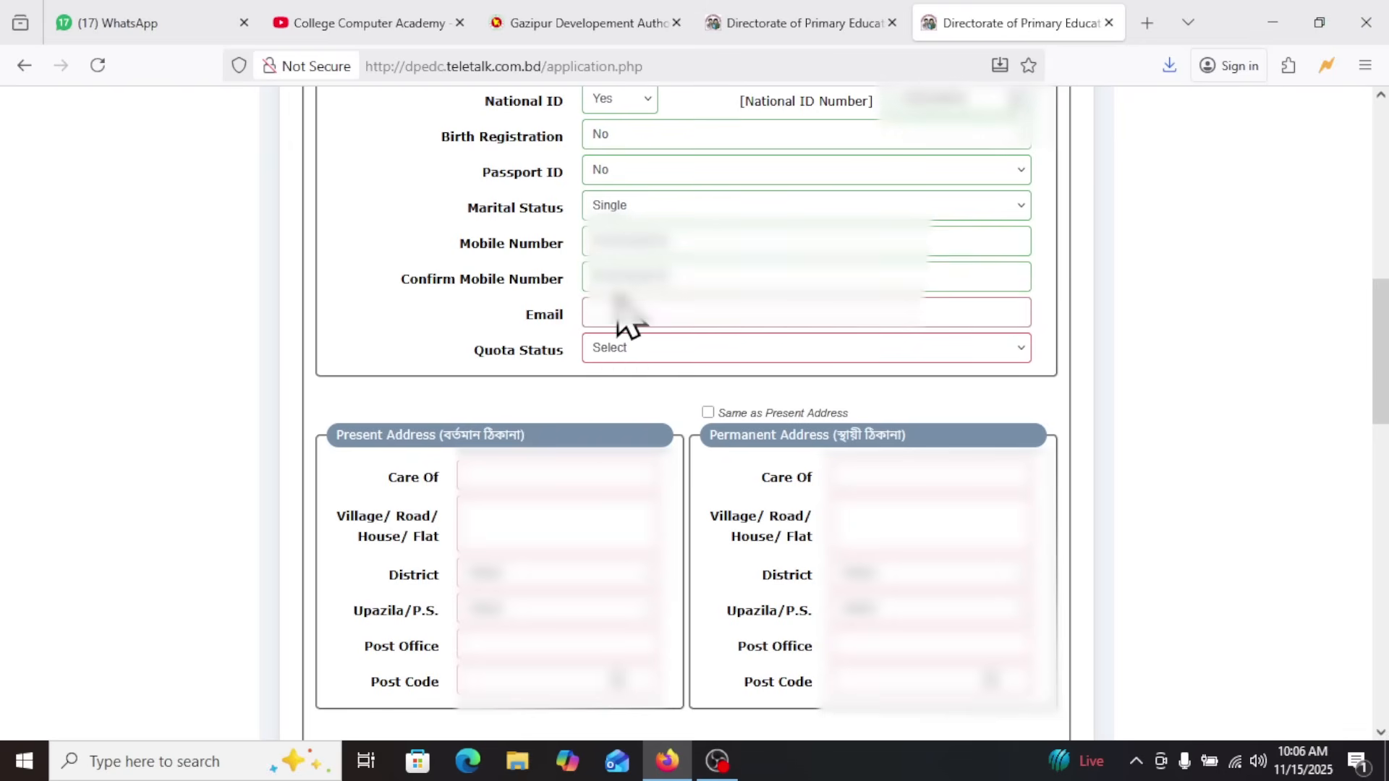
Enter the applicant's email address and set Quota Status to Not Applicable
click(605, 317)
text(m)
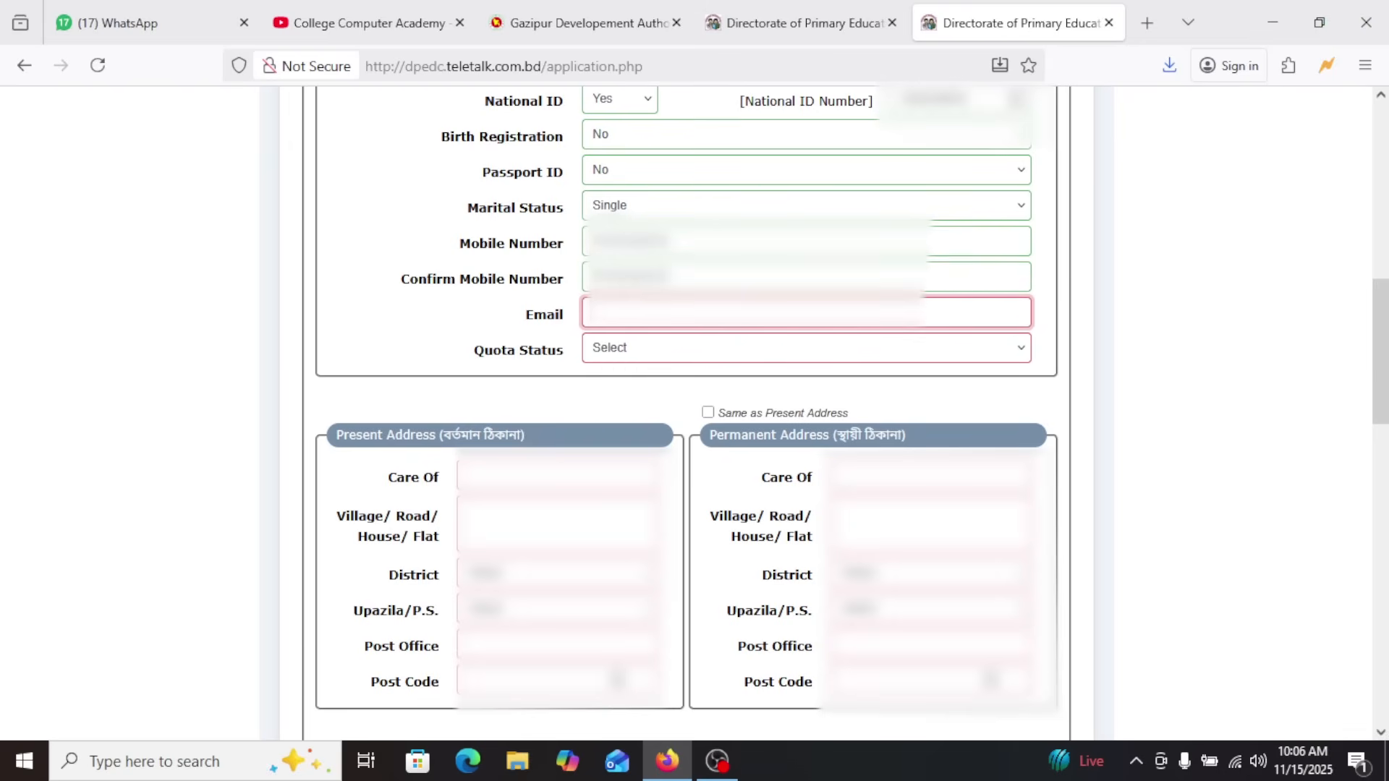
text(sa)
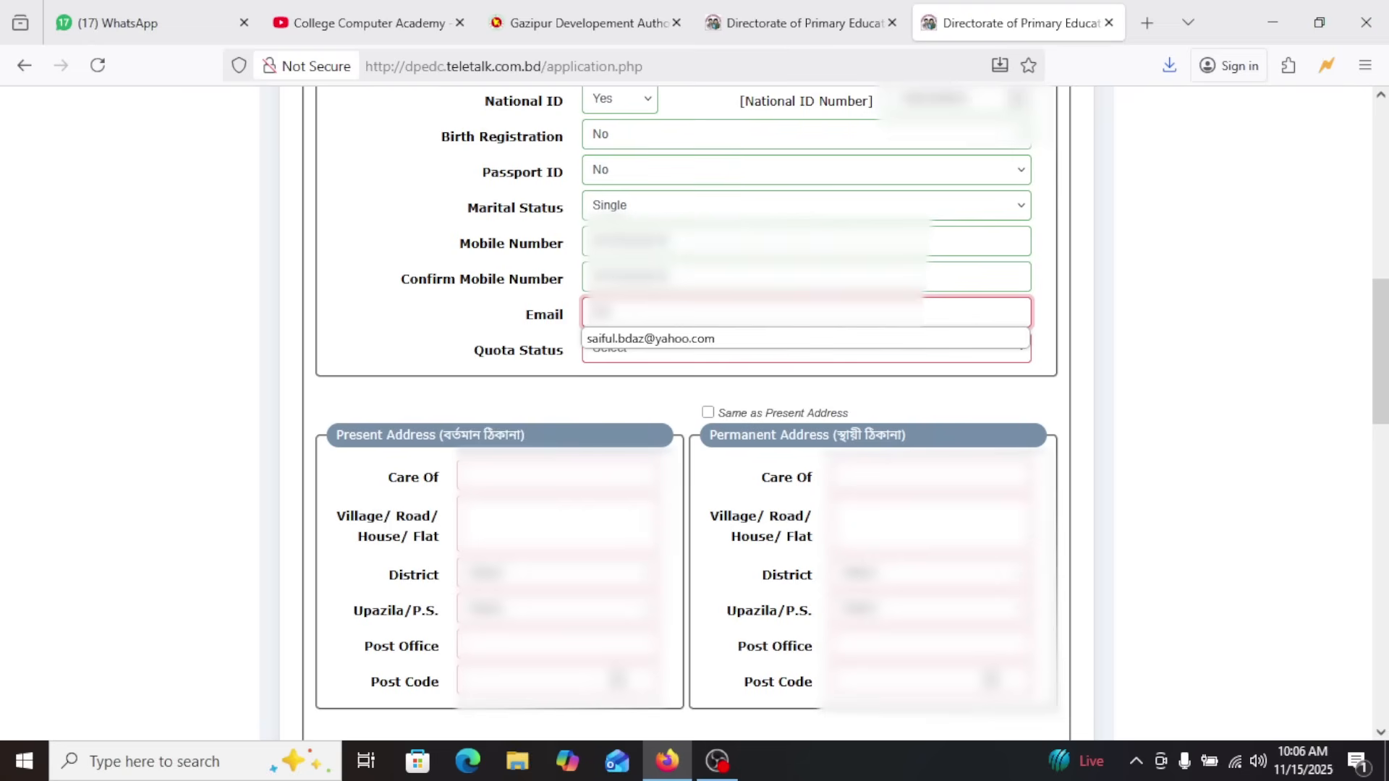
click(622, 338)
drag(698, 316, 669, 316)
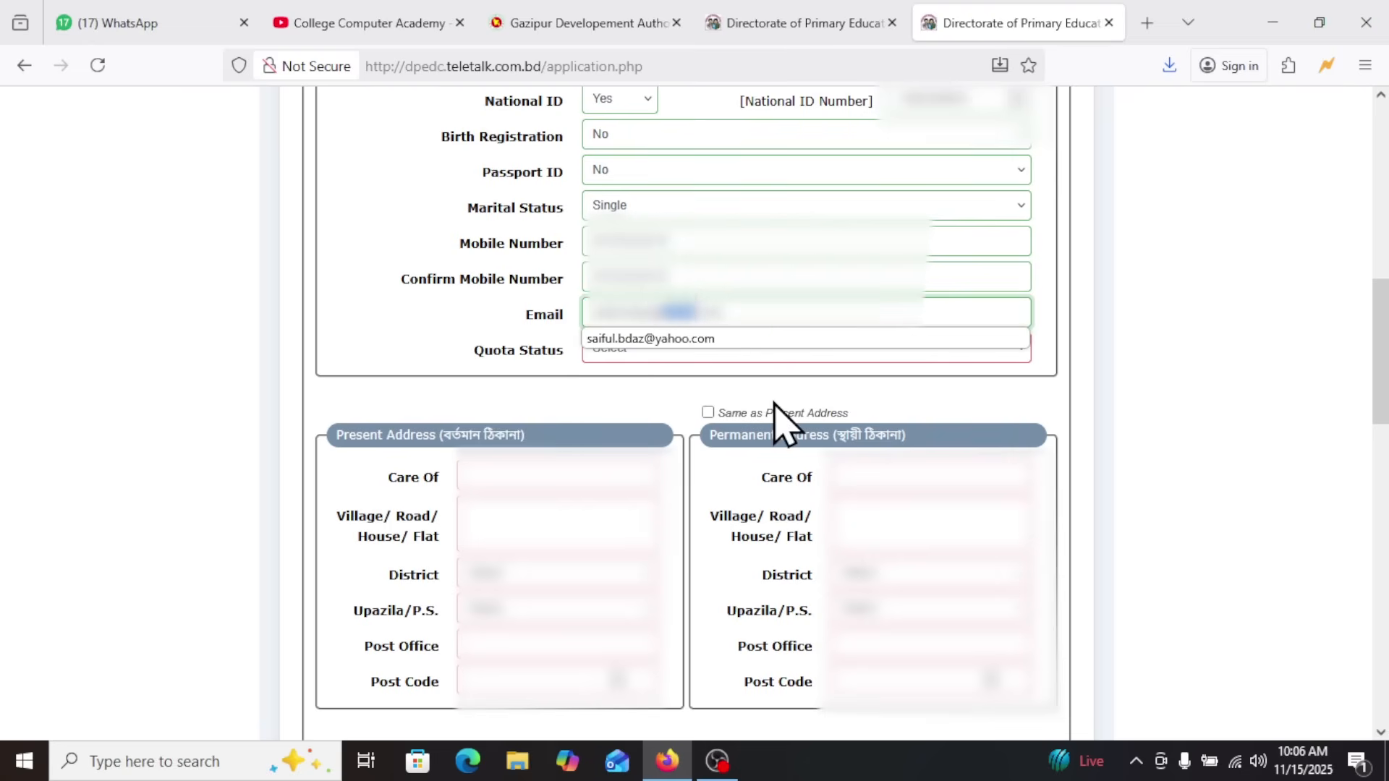
text(g)
key(BackSpace)
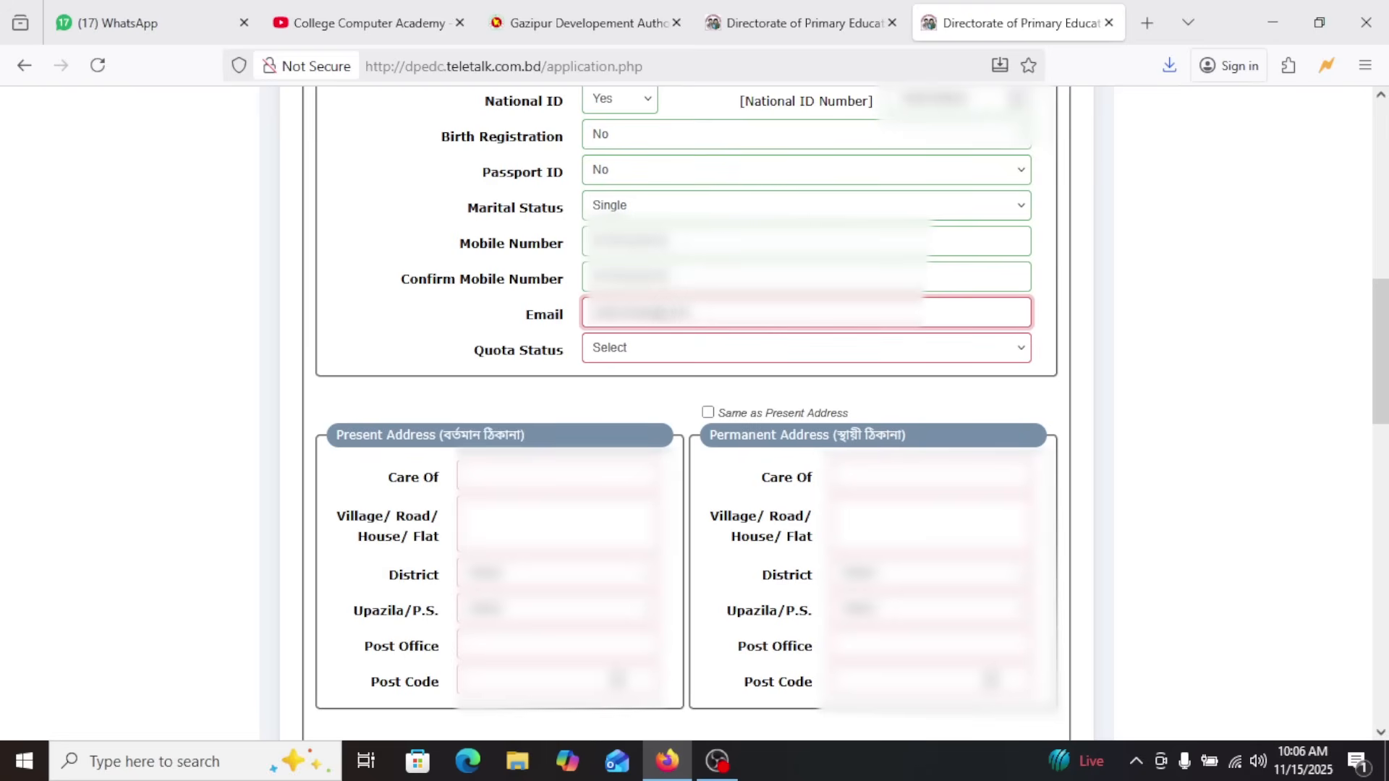
text(c)
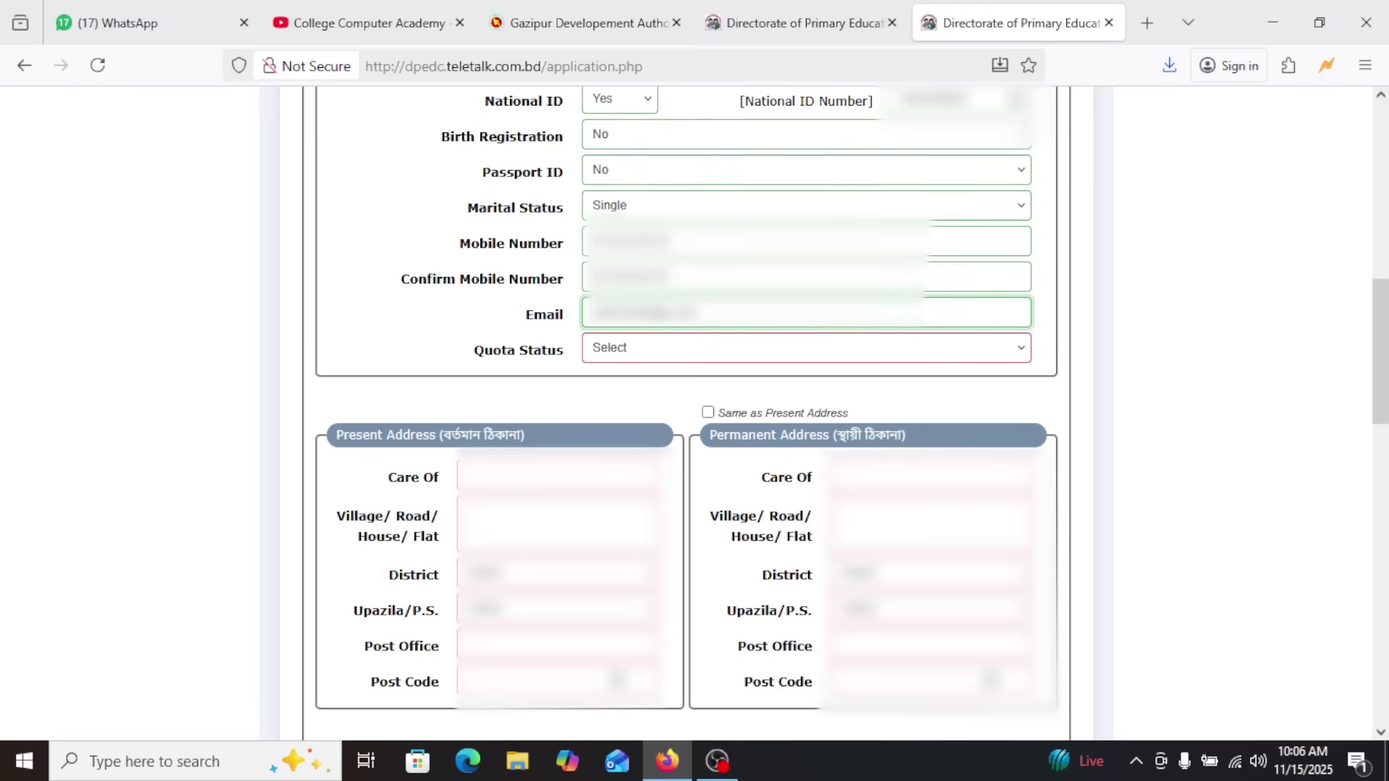
text(om)
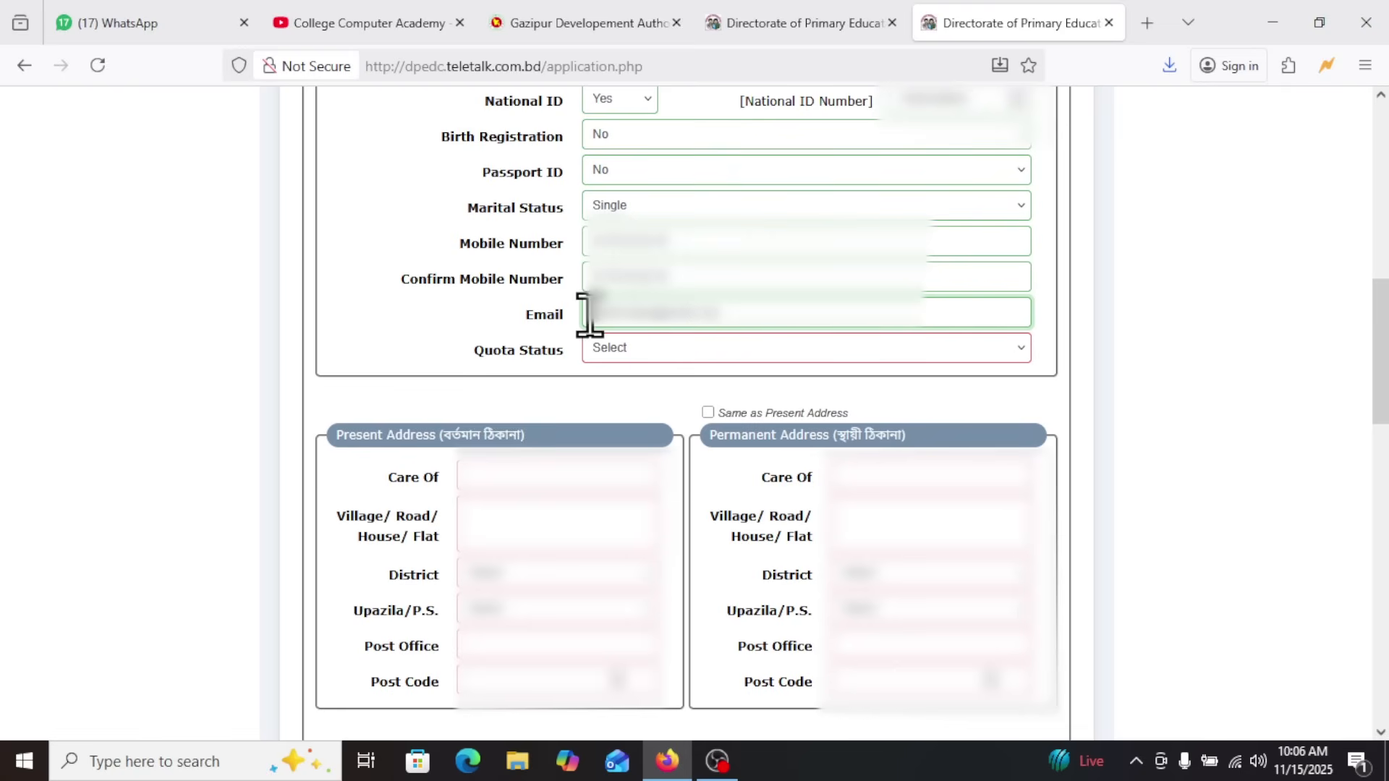
click(612, 348)
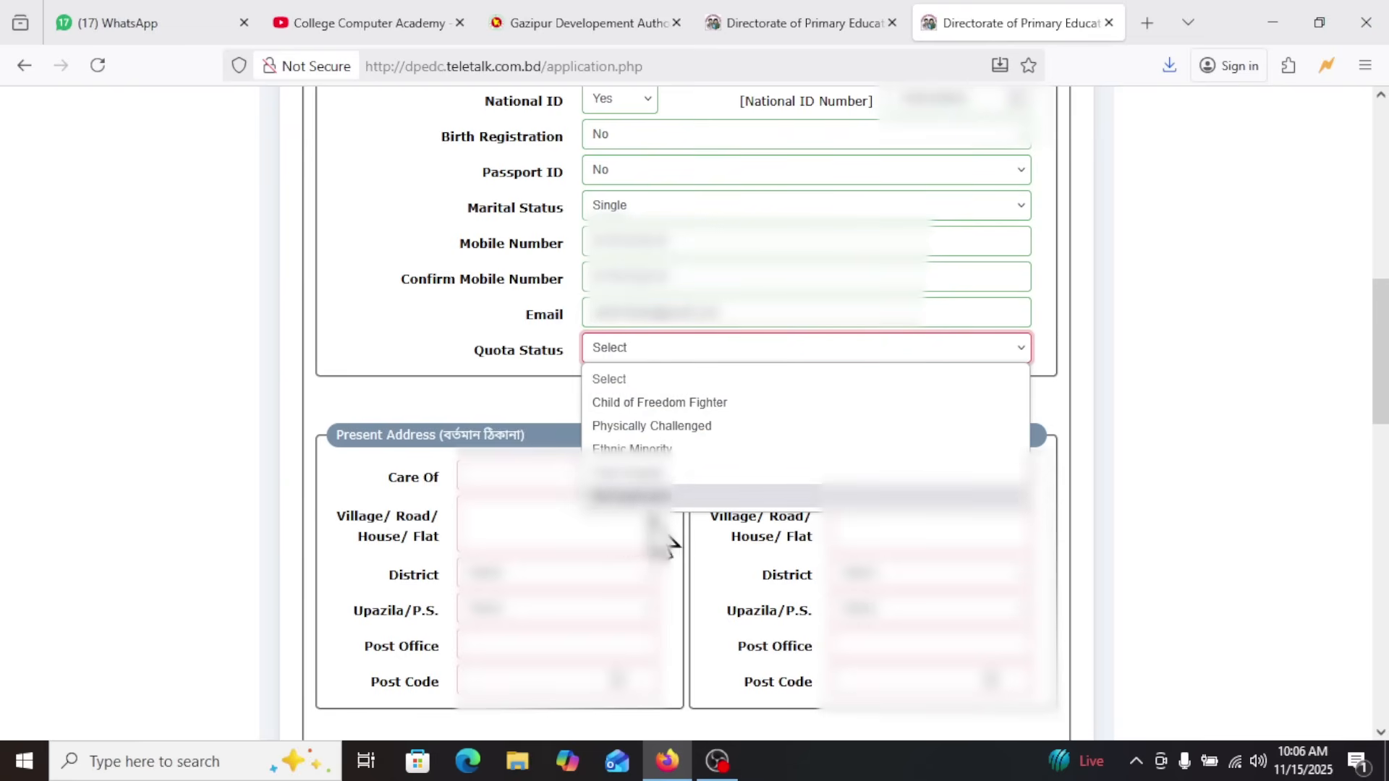
click(655, 497)
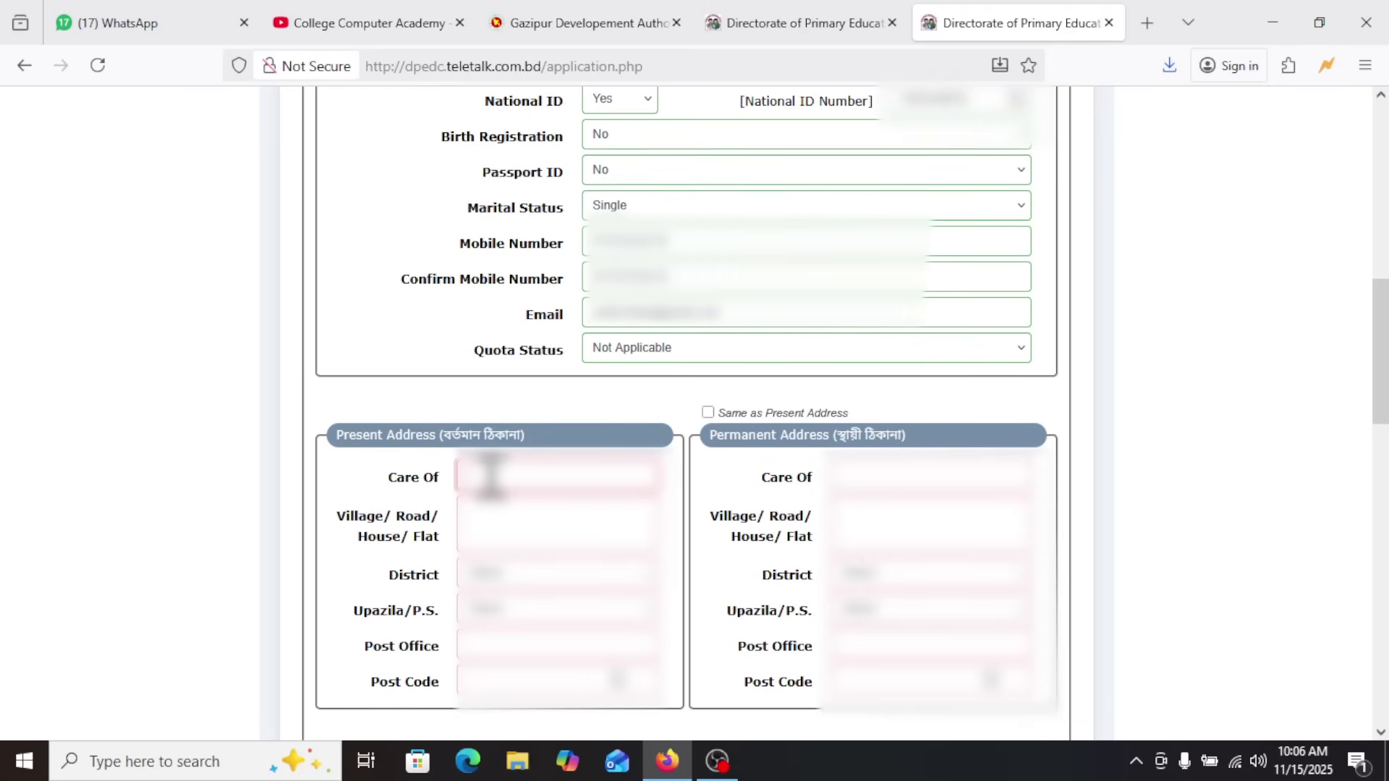
Fill in the present address's care-of name and village details, and select its district and upazila
text(Md.)
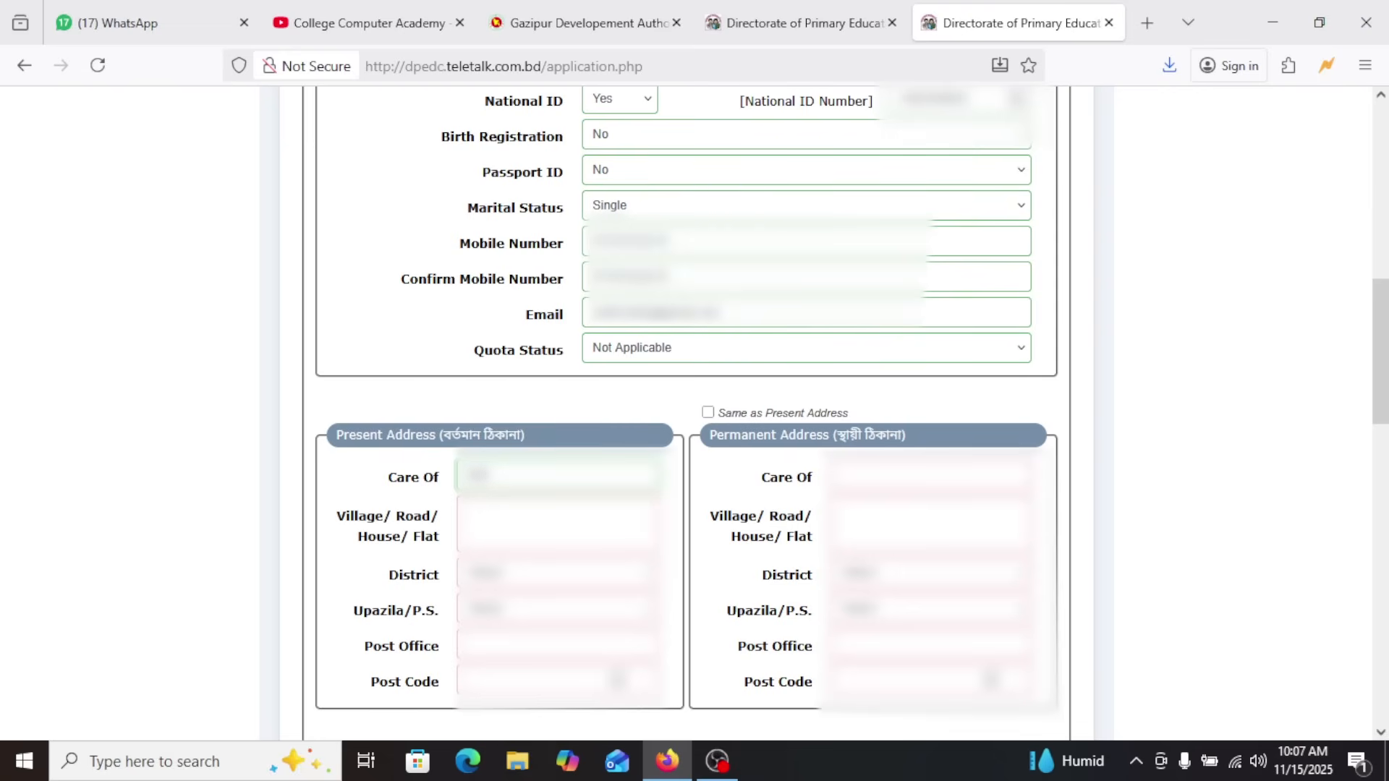
key(Tab)
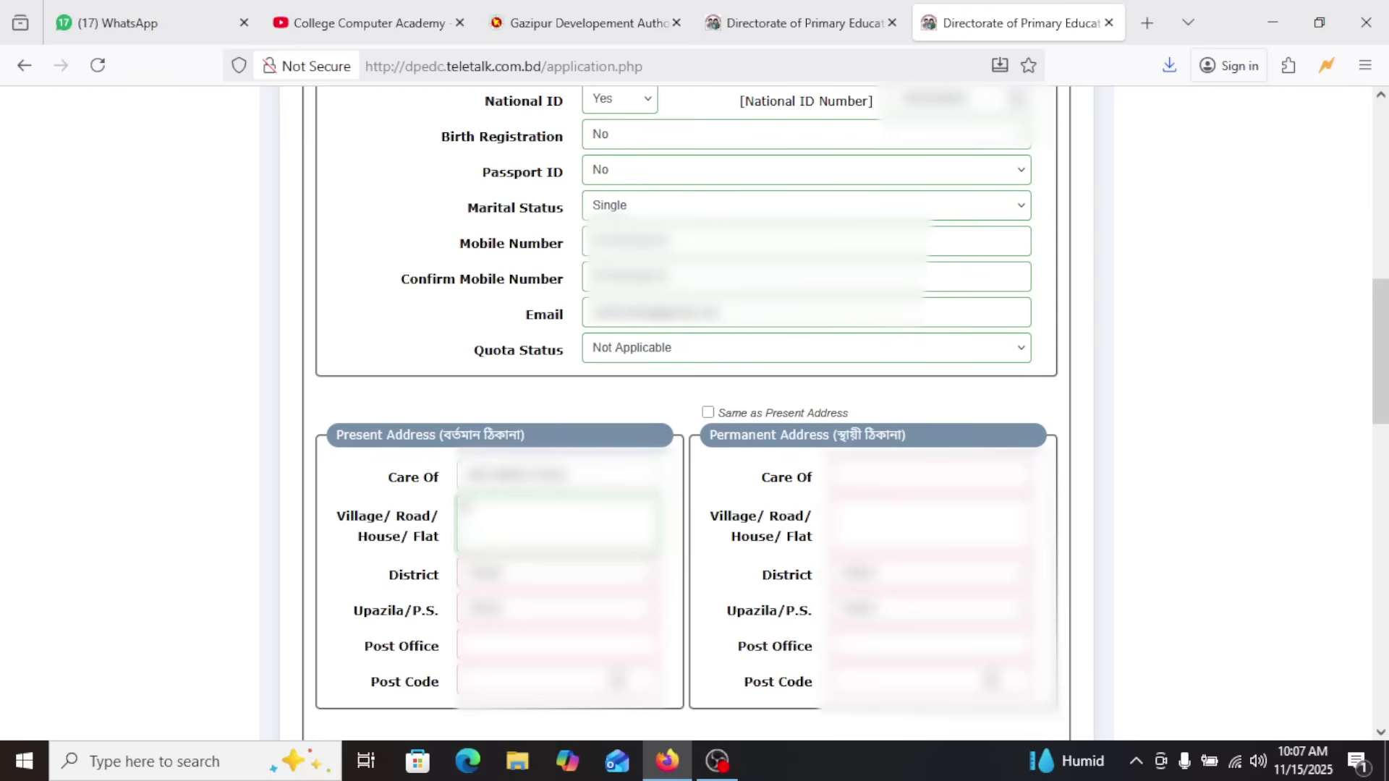
click(499, 575)
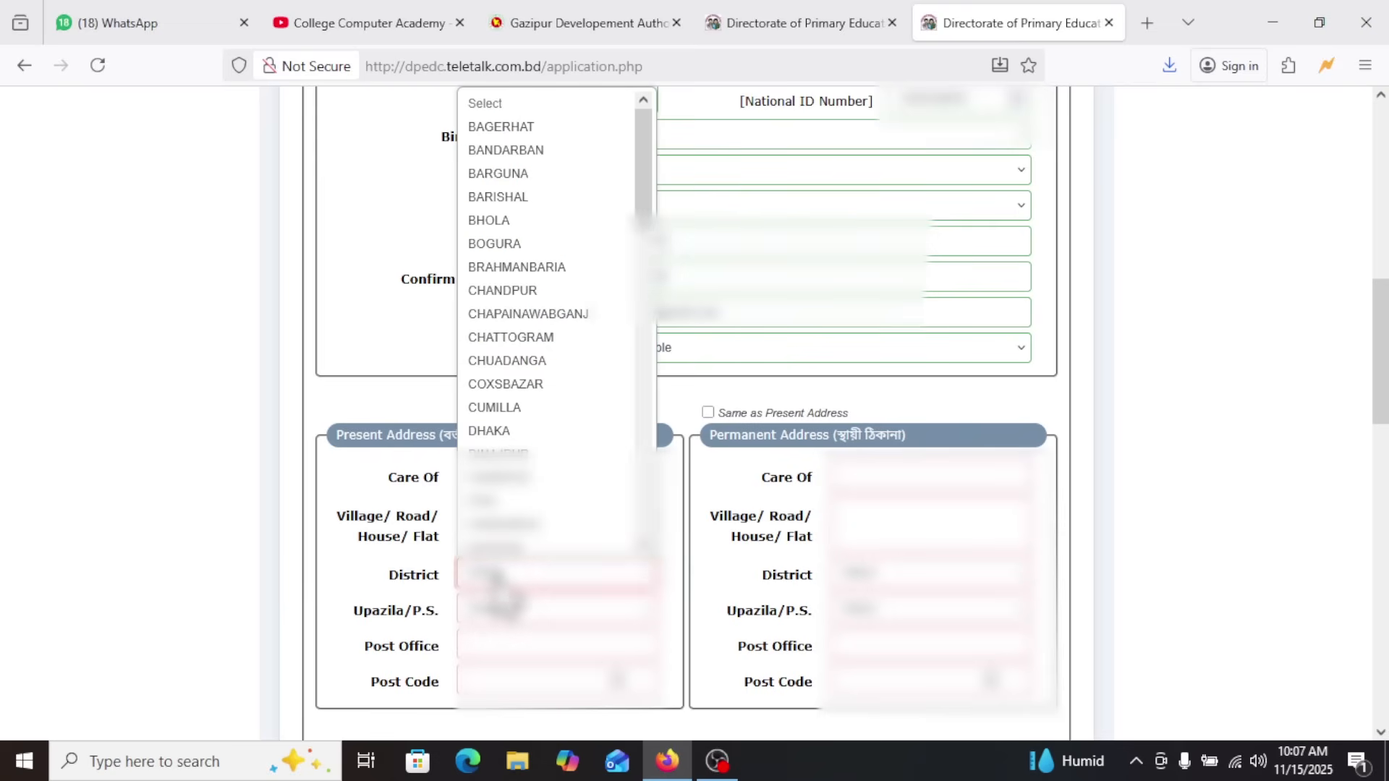
scroll(521, 506, down, 6)
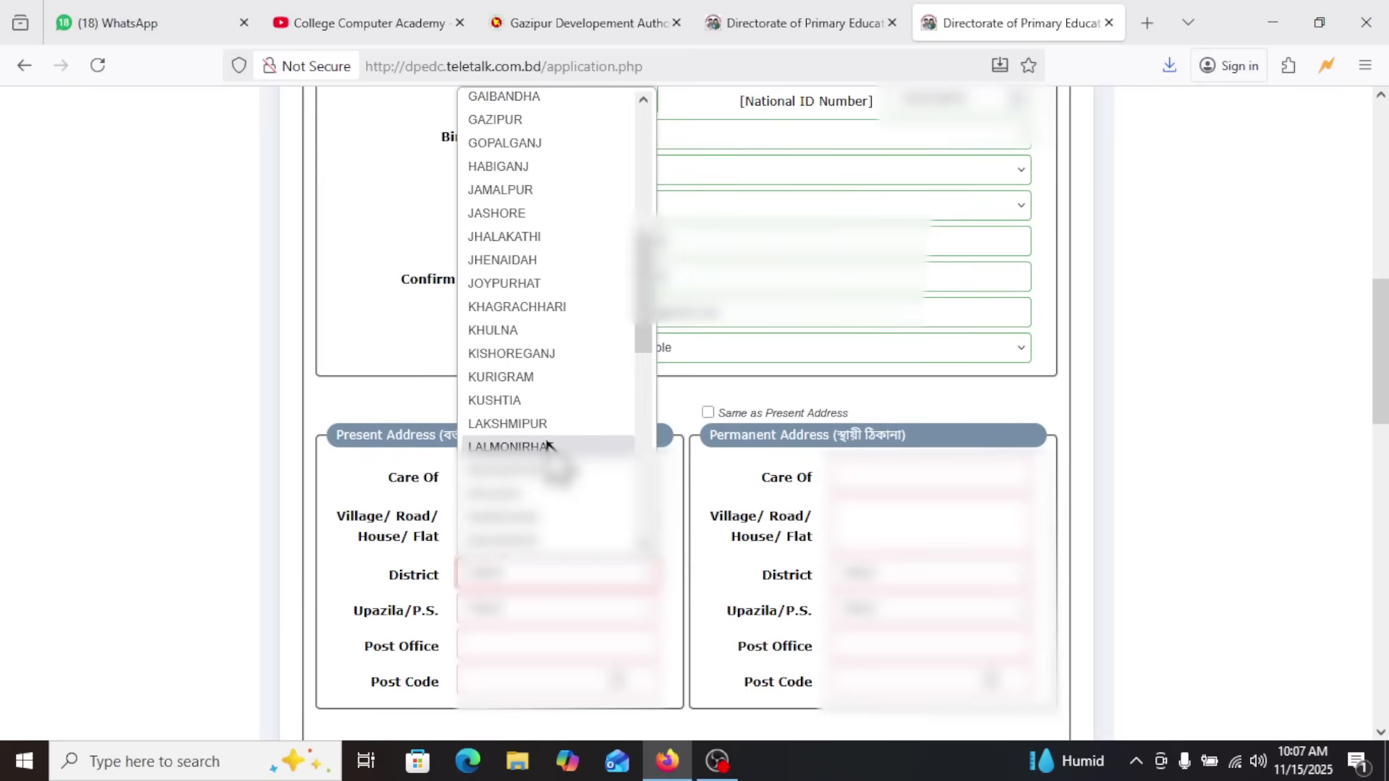
scroll(547, 464, down, 8)
click(540, 472)
click(515, 617)
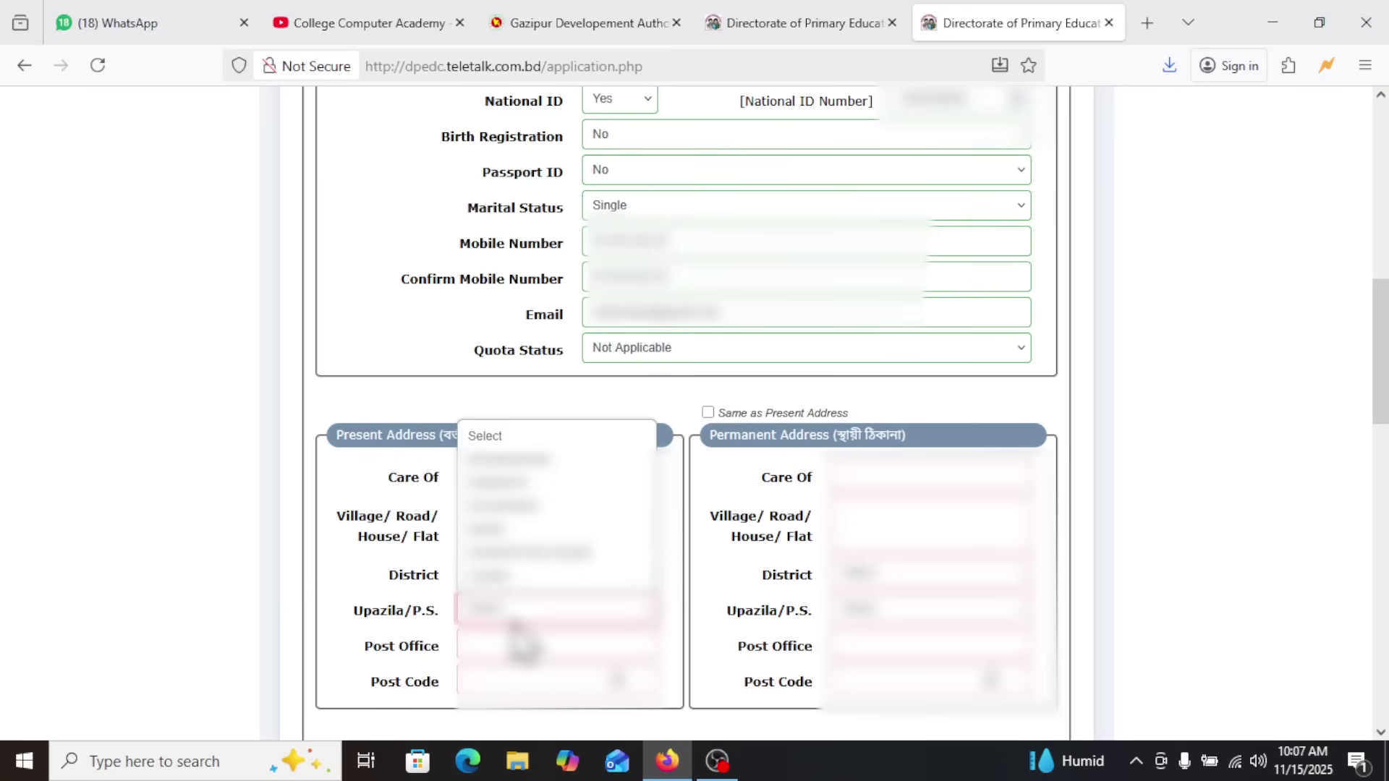
click(527, 551)
click(485, 643)
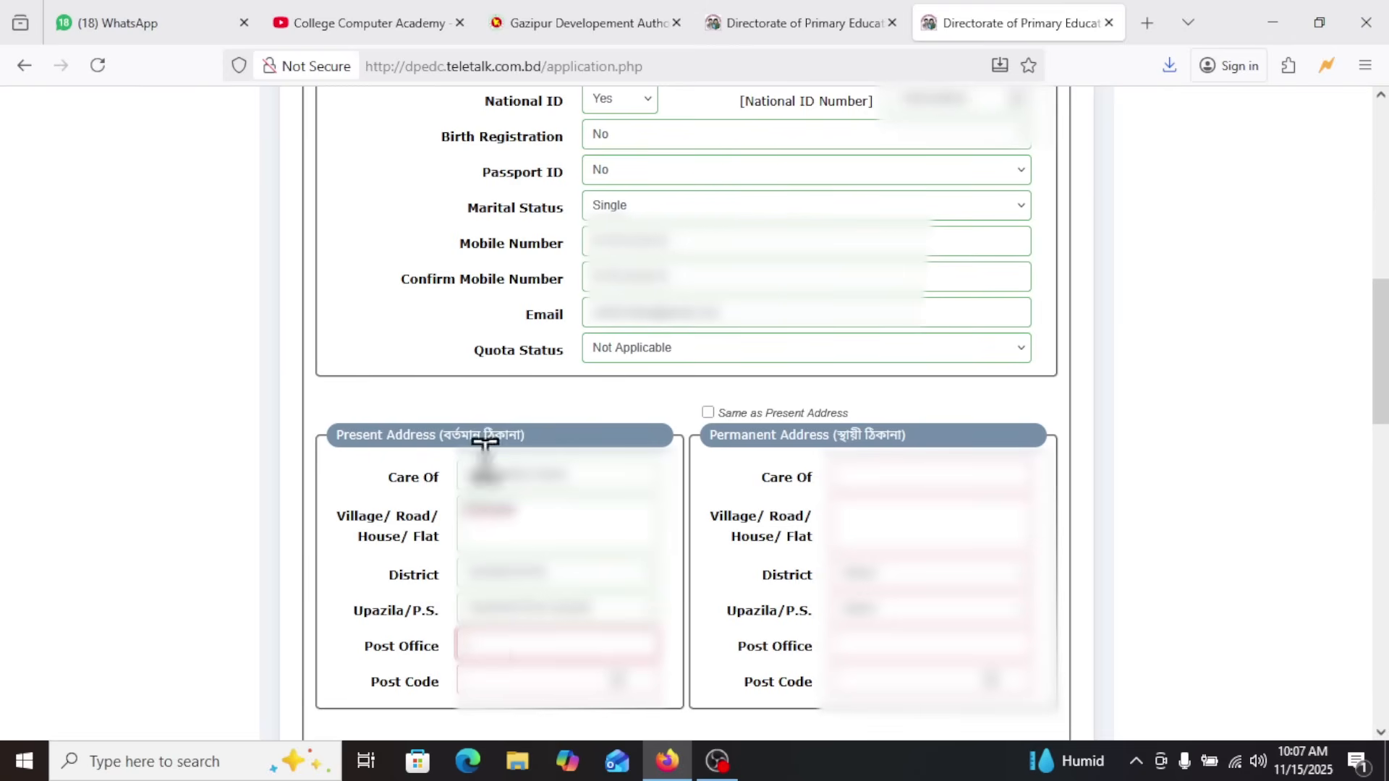
drag(353, 531, 393, 576)
click(492, 532)
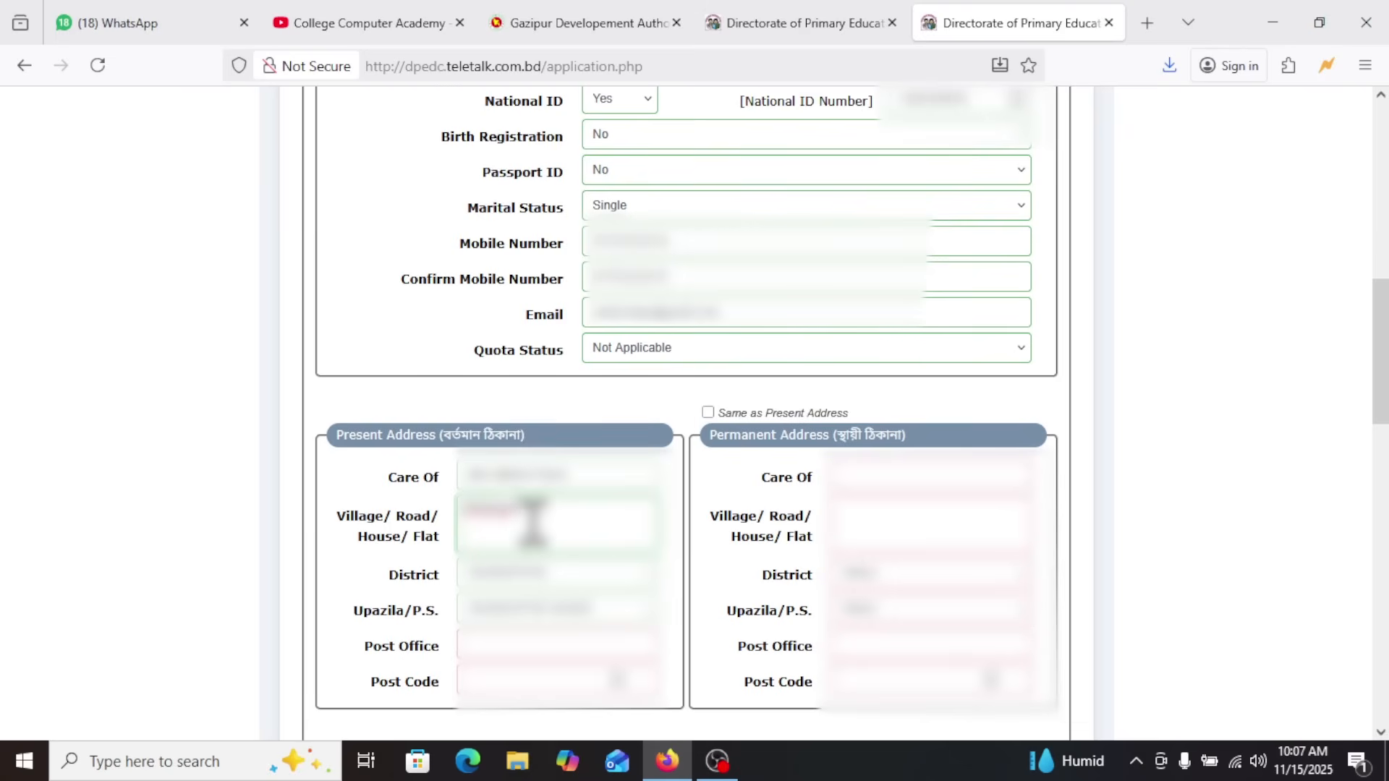
drag(568, 517, 404, 493)
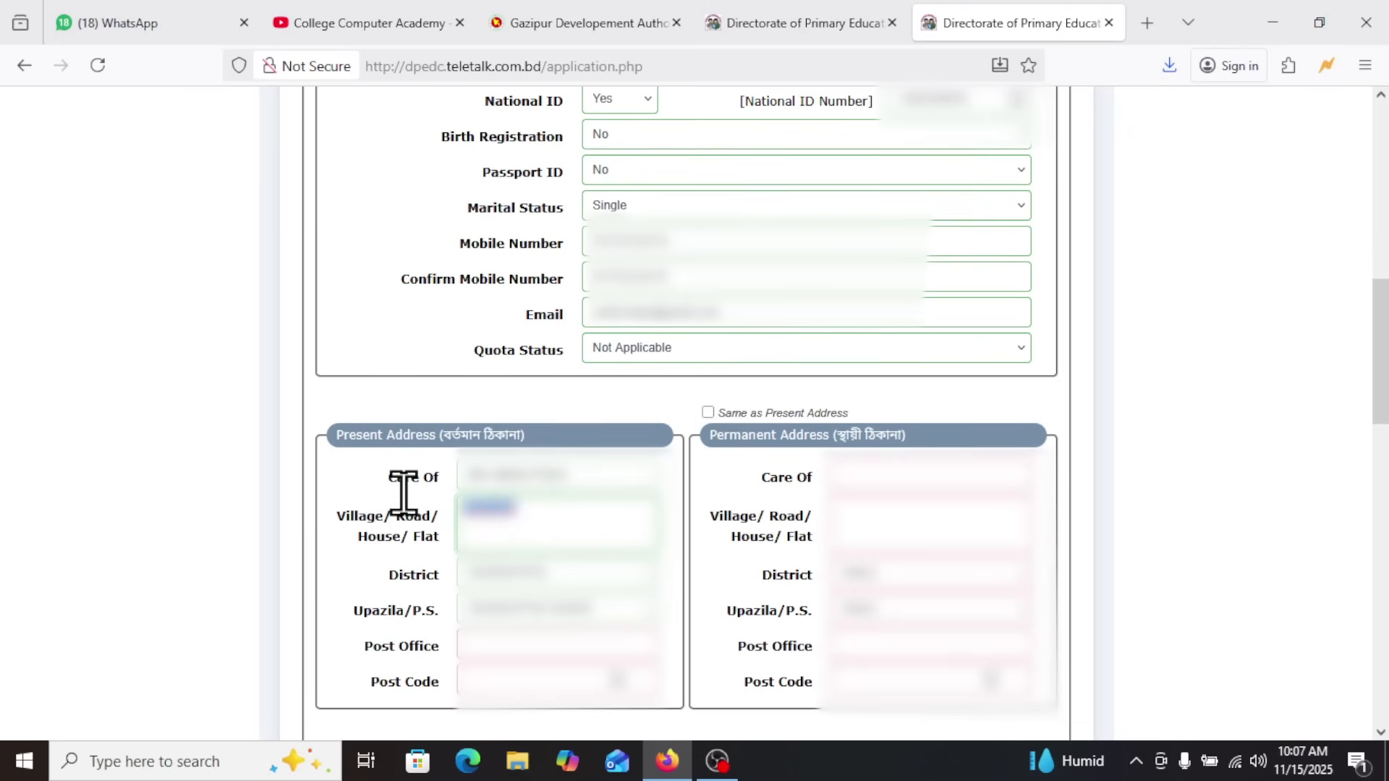
click(590, 522)
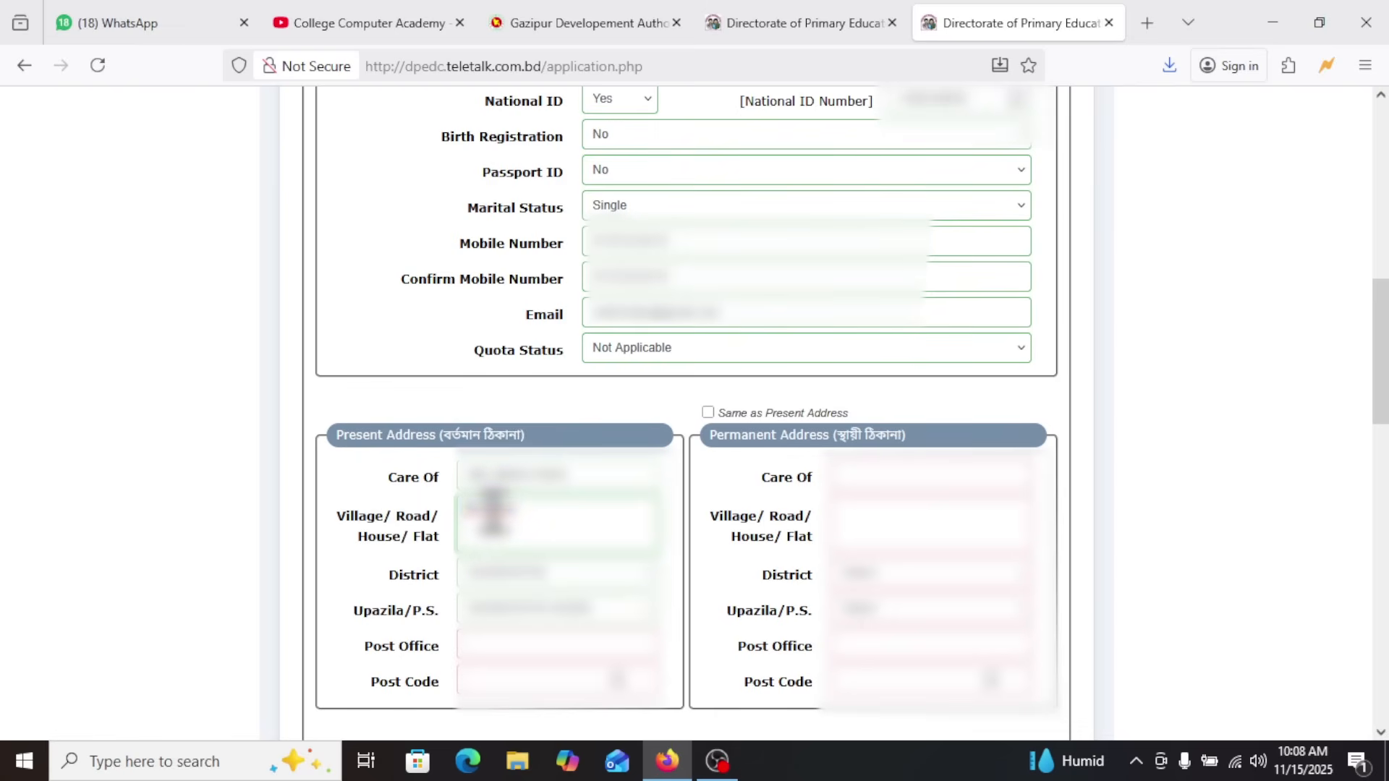
double_click(504, 521)
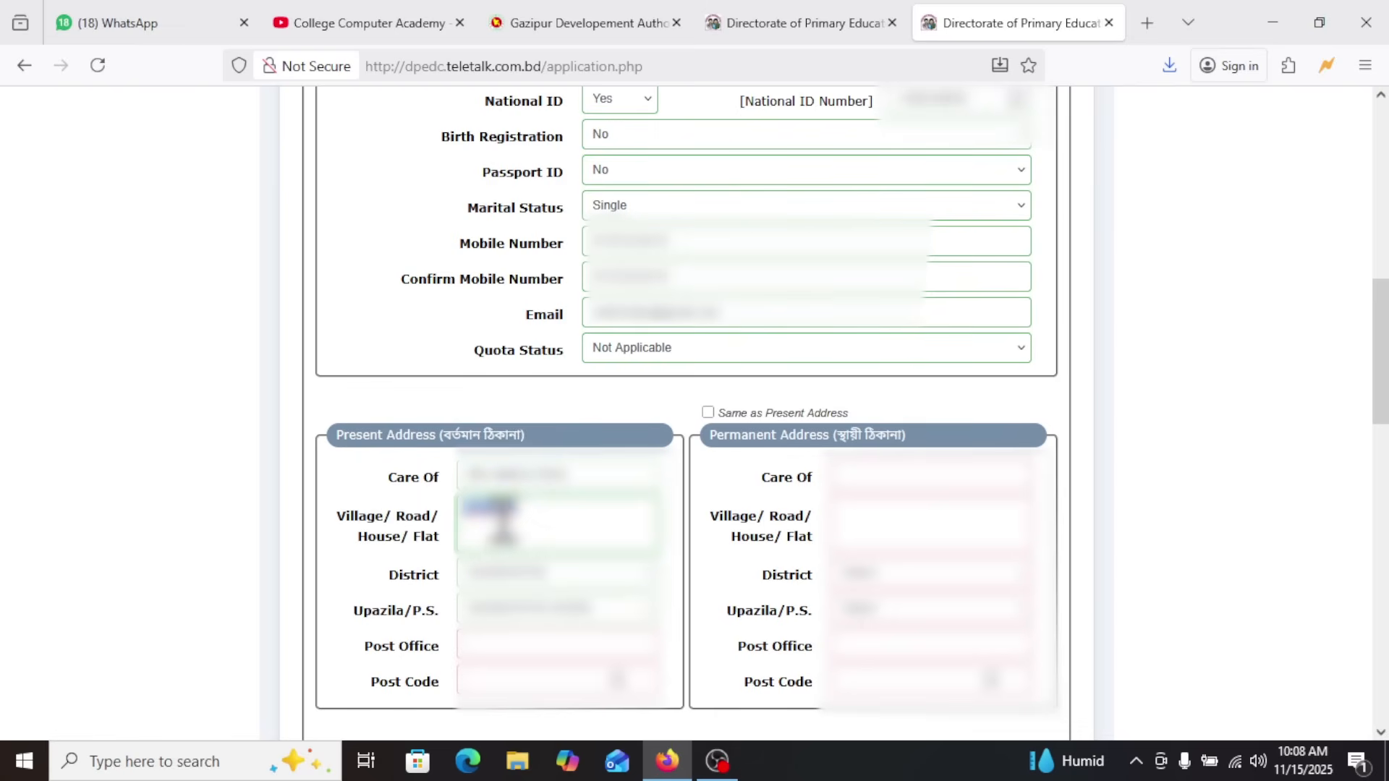
click(548, 488)
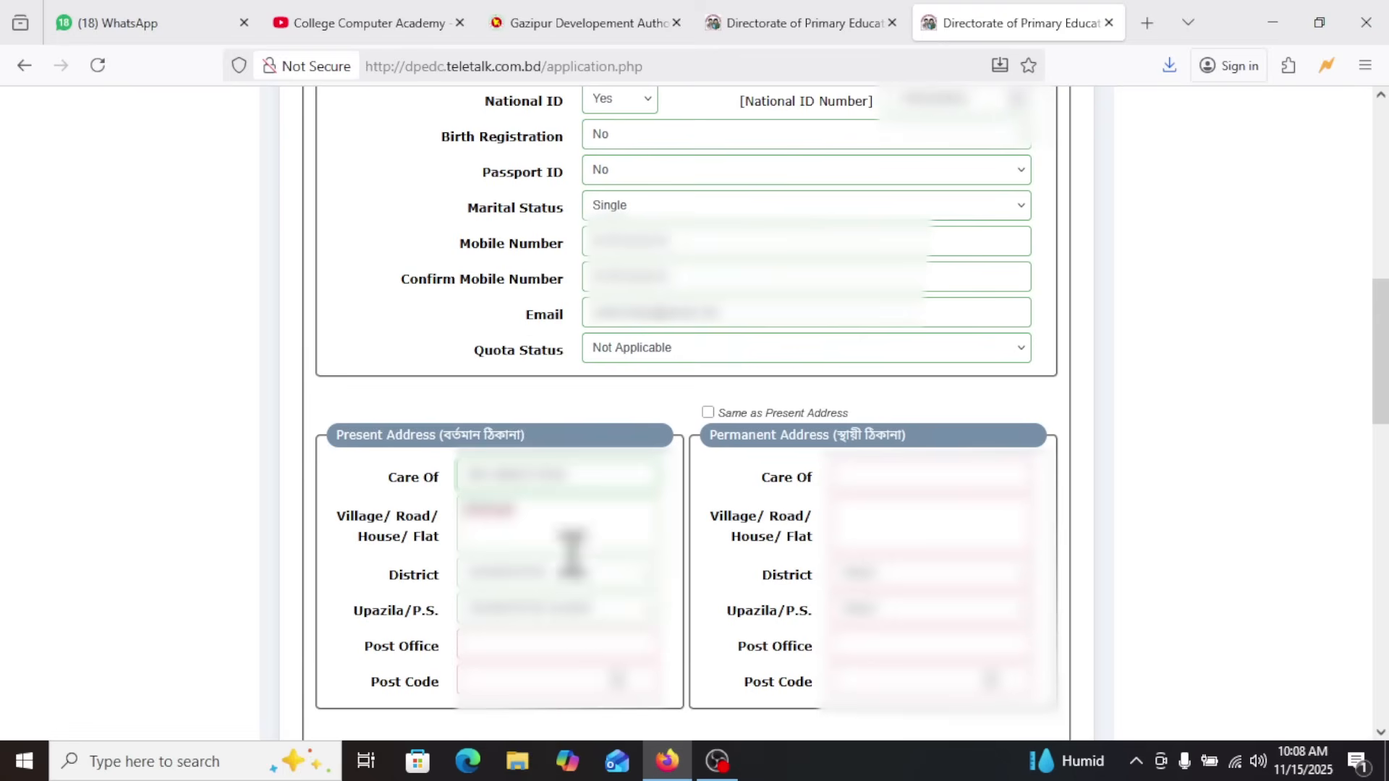
Enter the present address's post office and post code, and make the permanent address the same as the present address
click(537, 646)
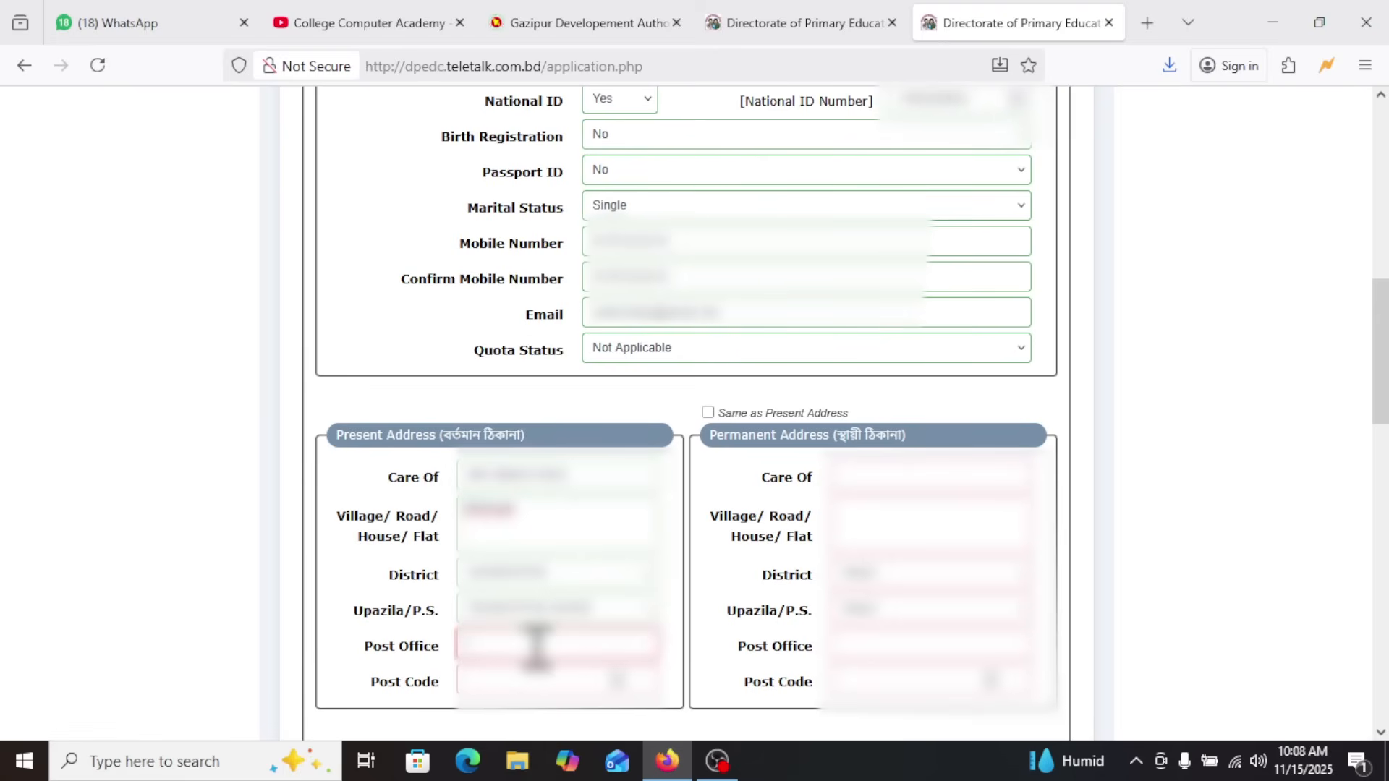
text(GO)
key(BackSpace)
key(BackSpace)
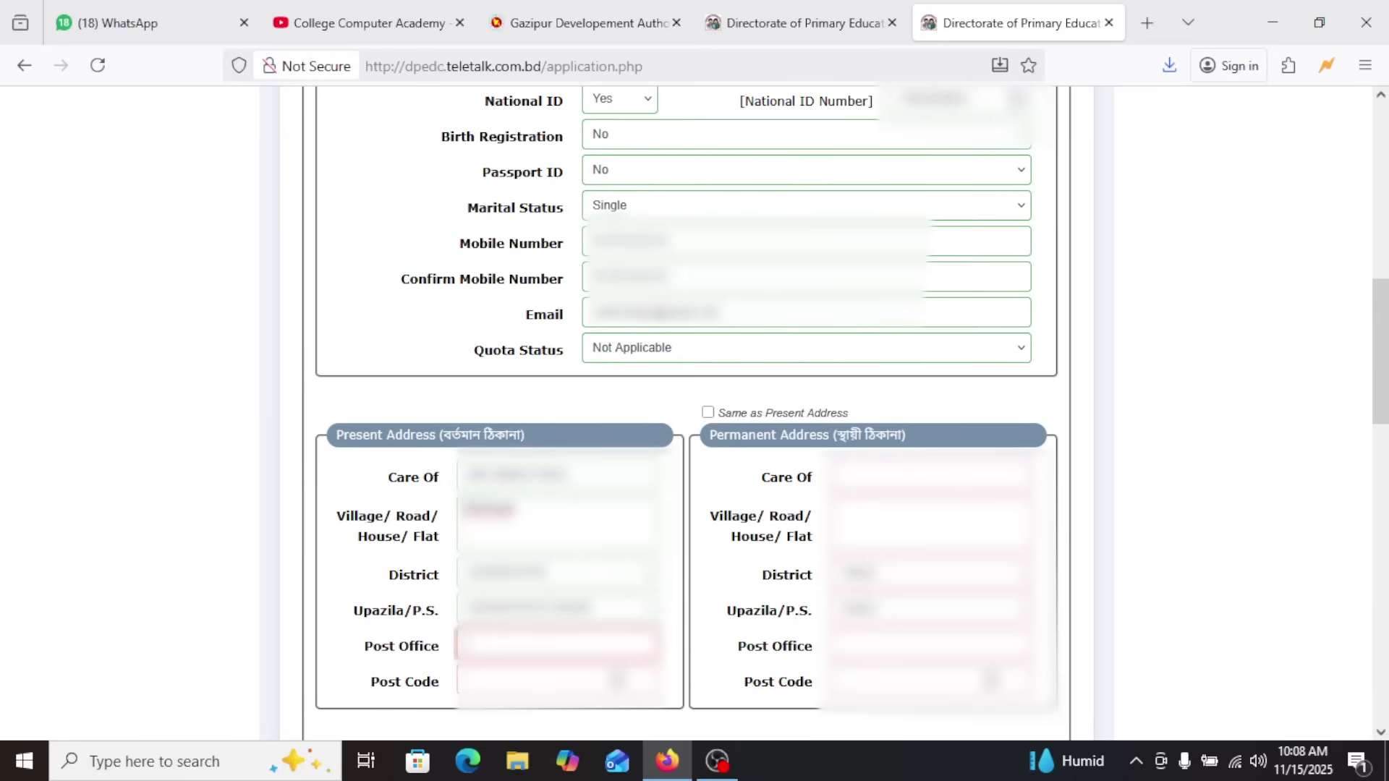
text(G)
click(558, 674)
click(497, 681)
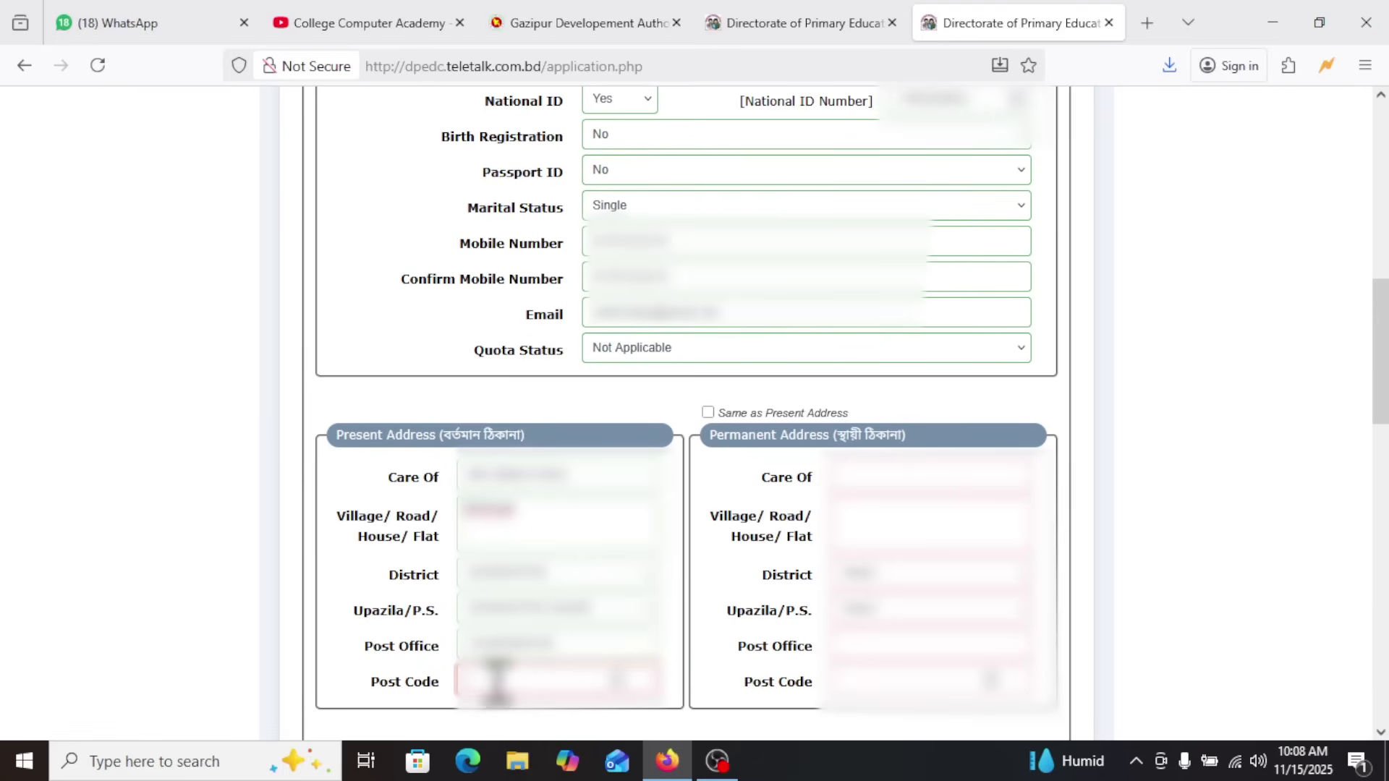
text(81)
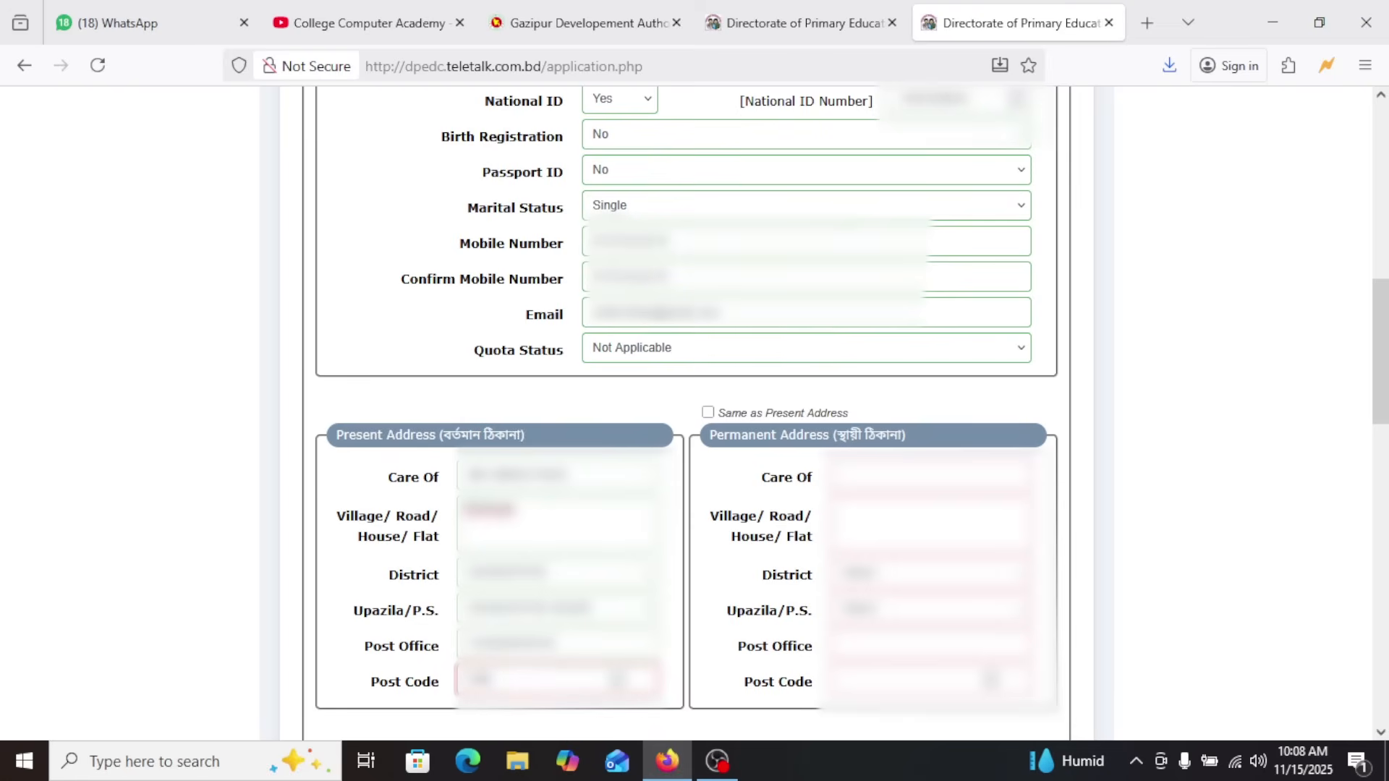
text(00)
click(708, 412)
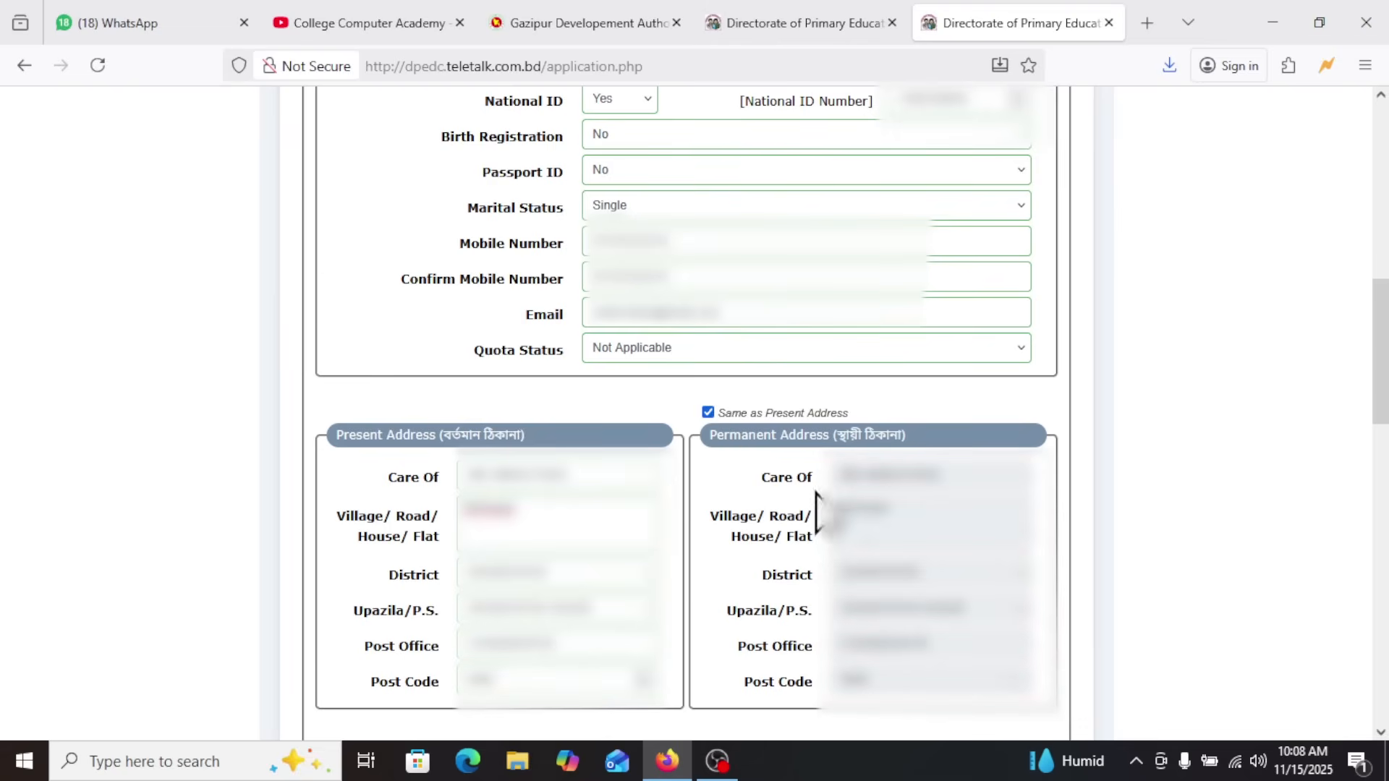
Set the Graduation/Equivalent Level examination to Honors
scroll(709, 416, down, 5)
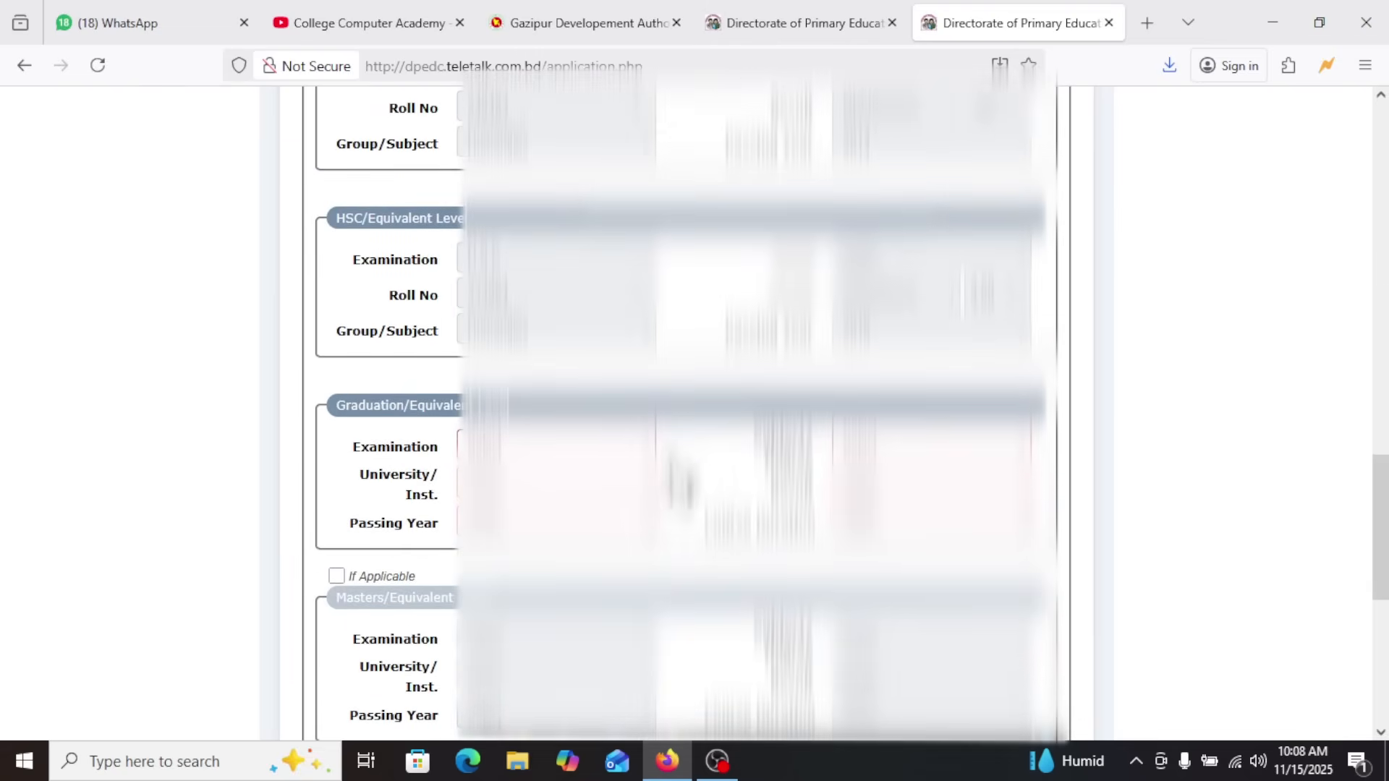
scroll(403, 246, up, 3)
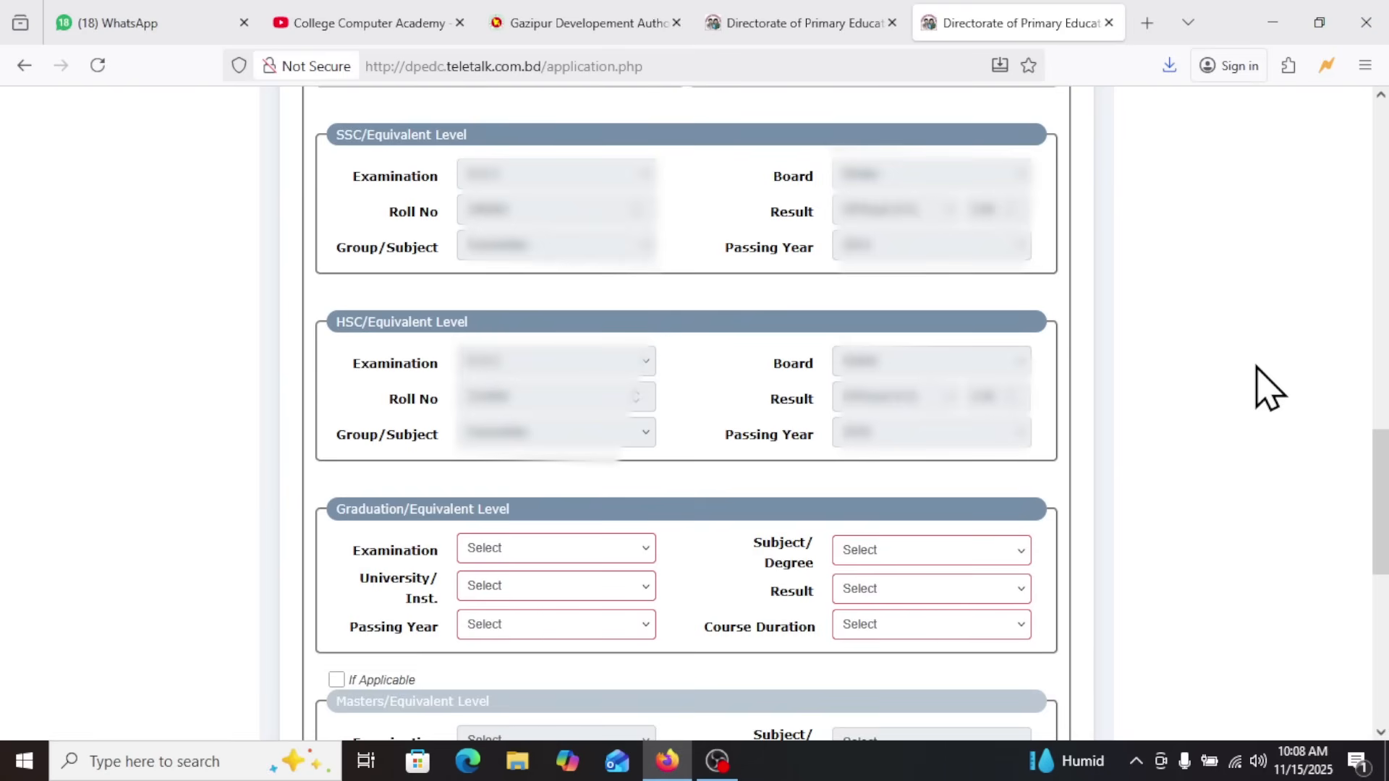
drag(1382, 481, 1384, 561)
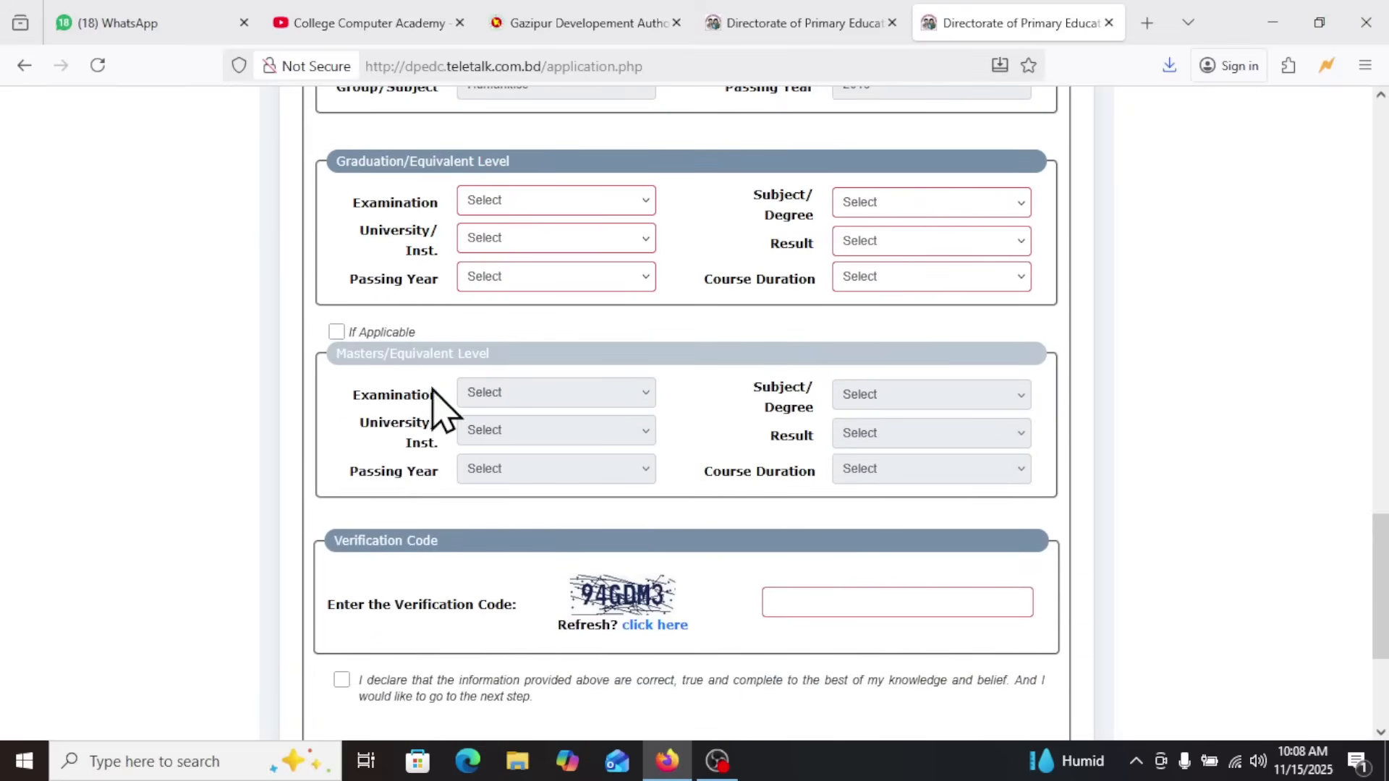
click(507, 202)
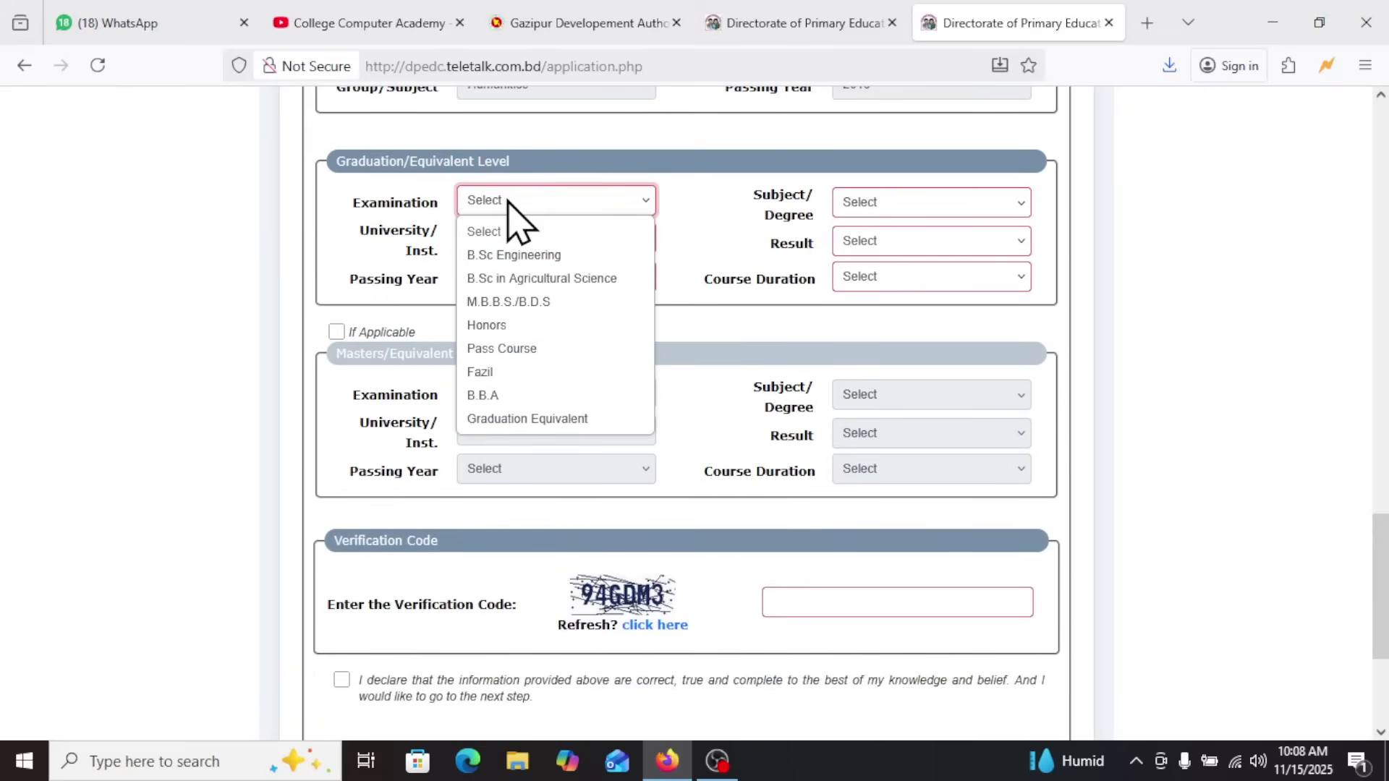
click(501, 325)
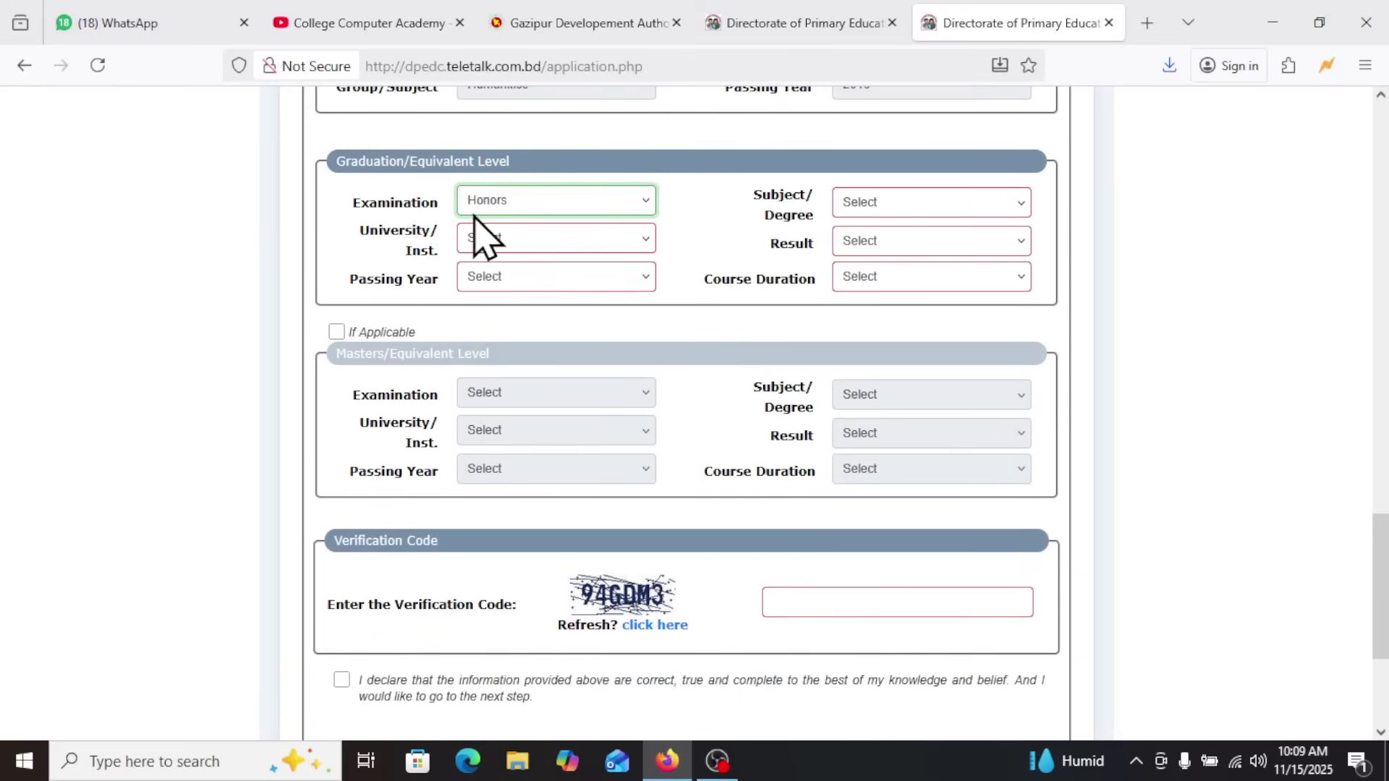
click(484, 201)
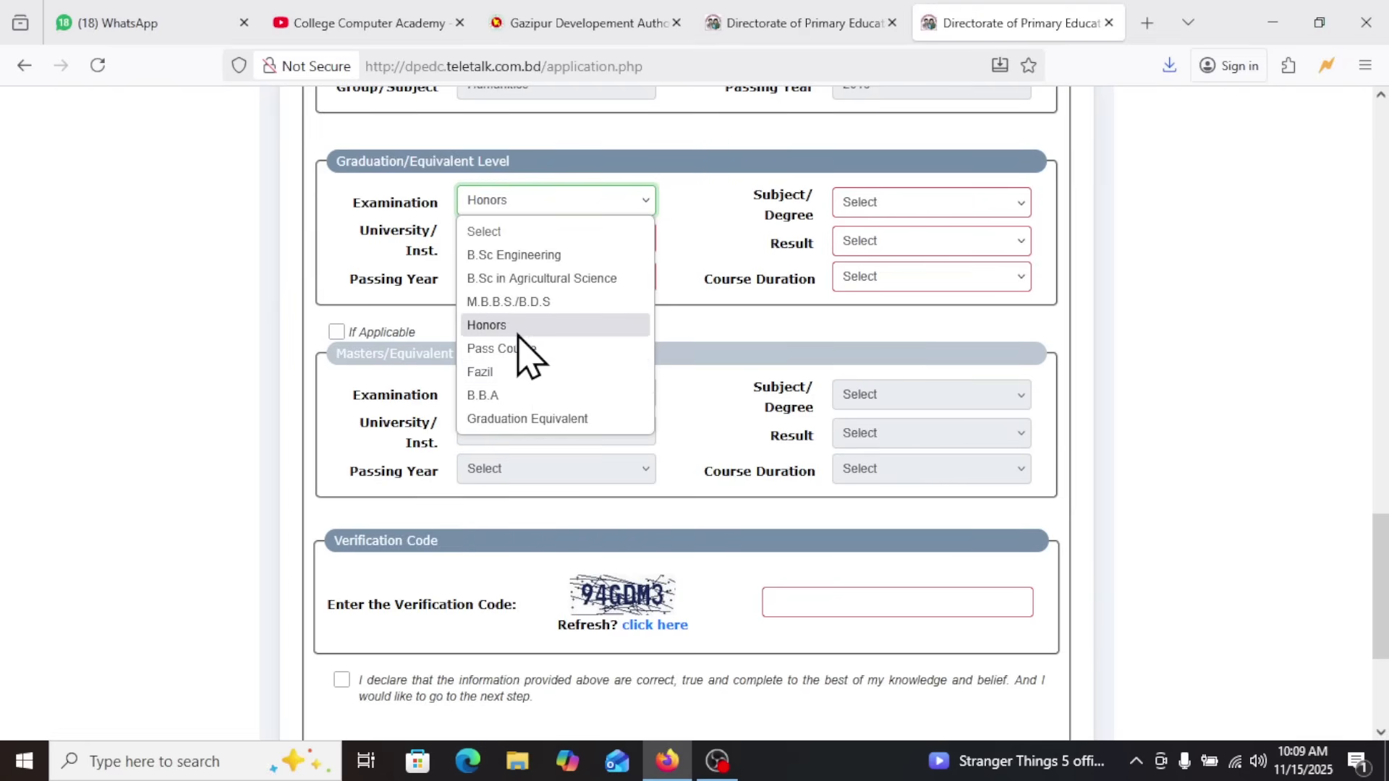
click(486, 328)
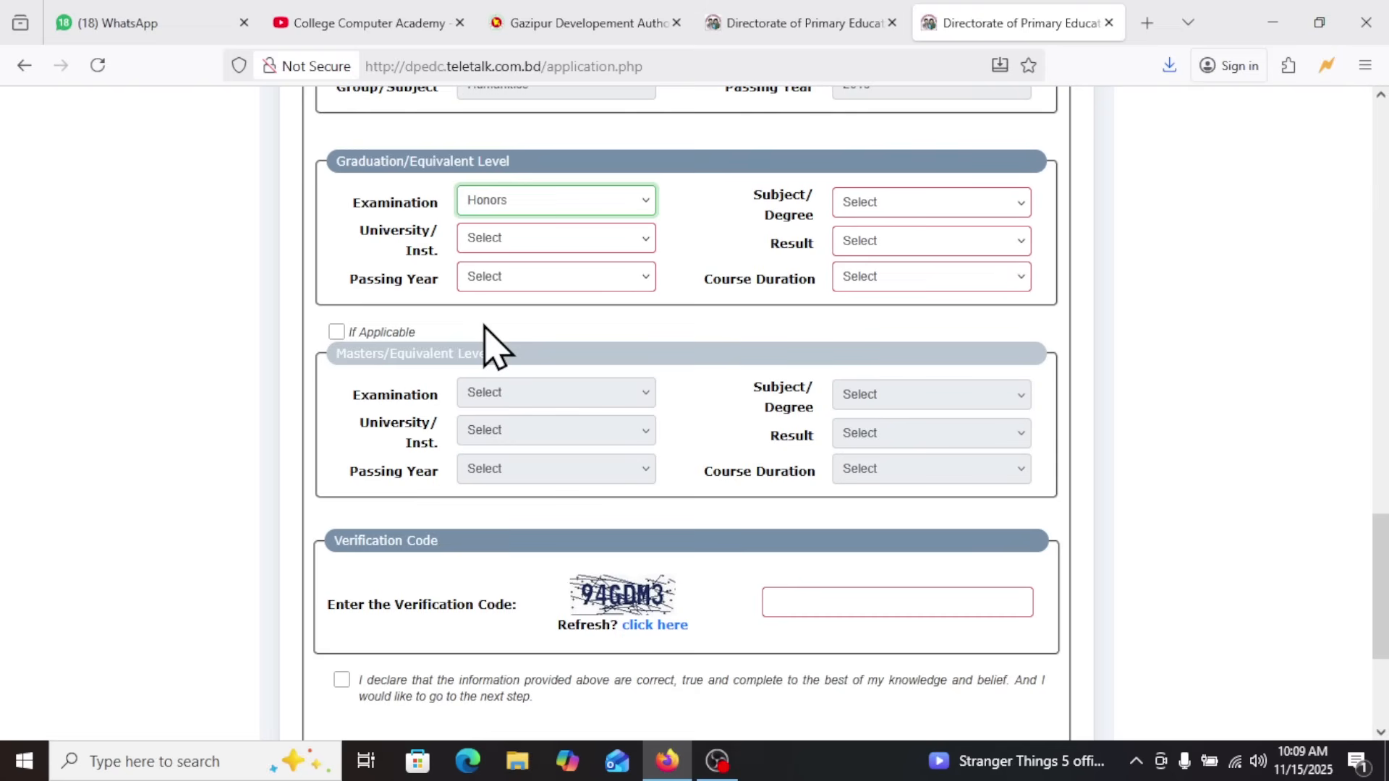
Choose National University as the graduation-level university
click(496, 239)
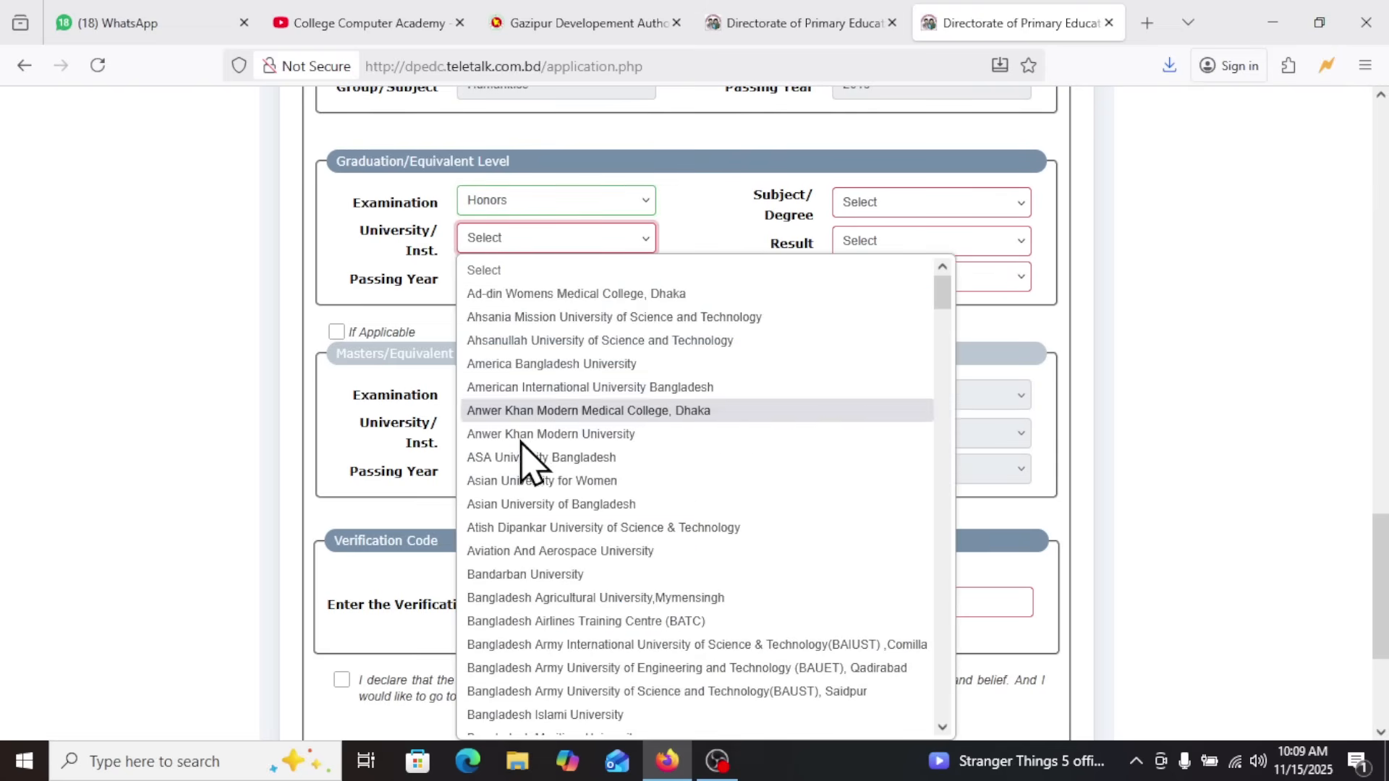
scroll(527, 459, down, 15)
key(n)
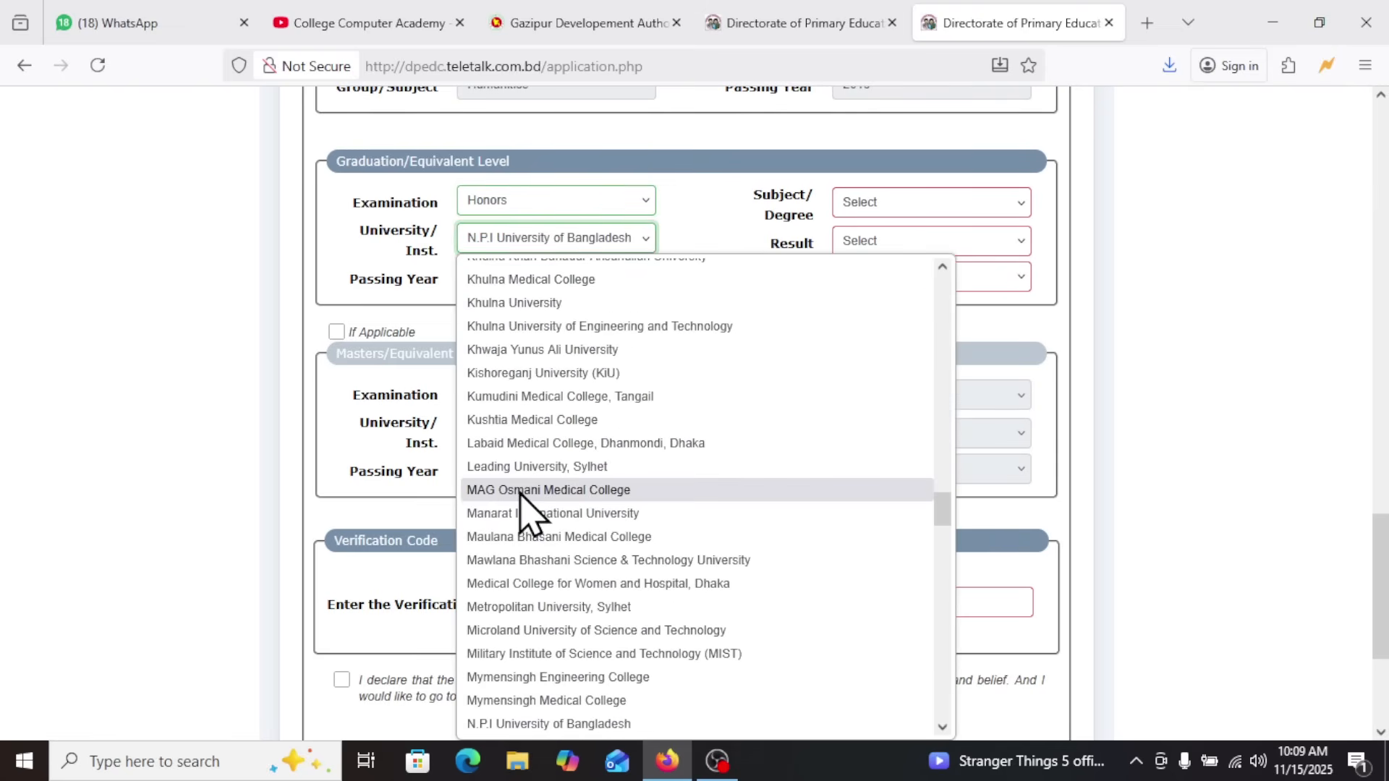
scroll(526, 376, up, 20)
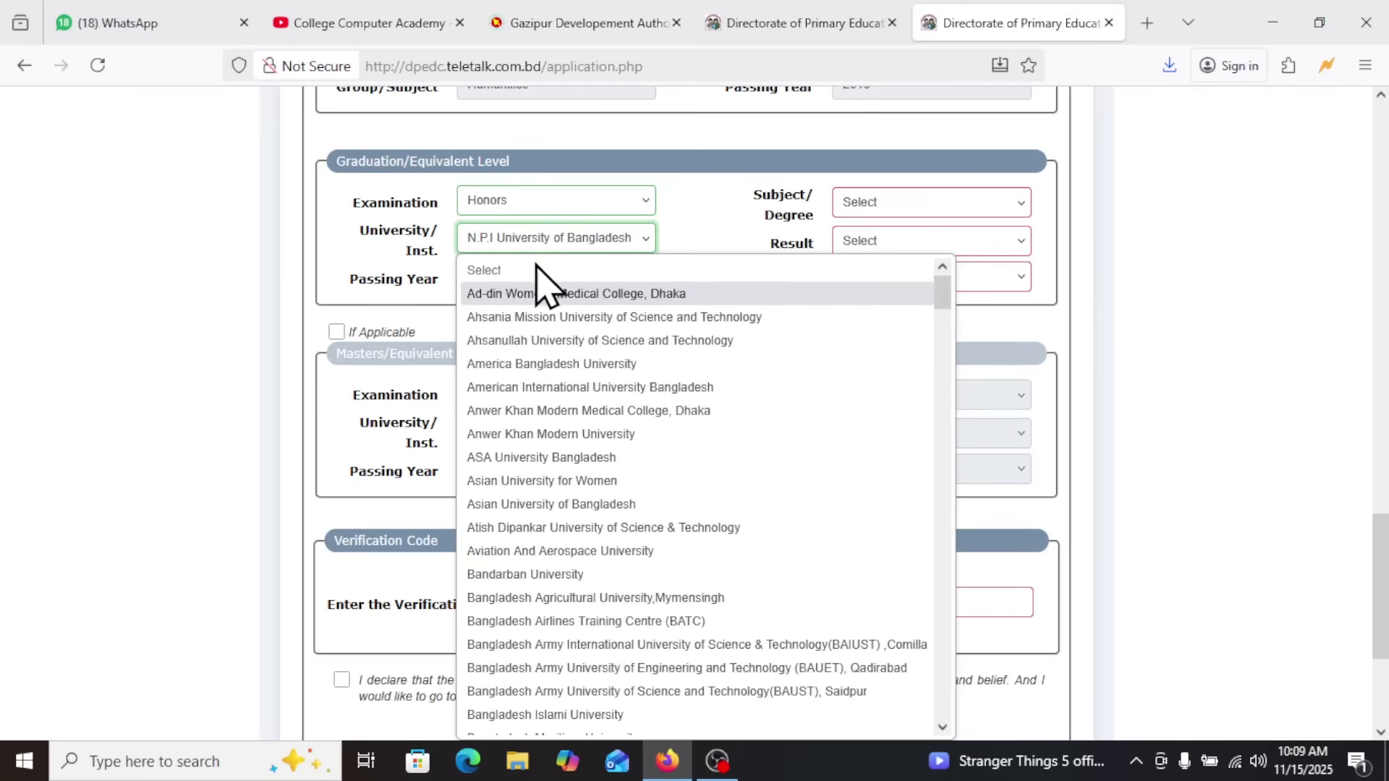
key(n)
key(n)
key(n)
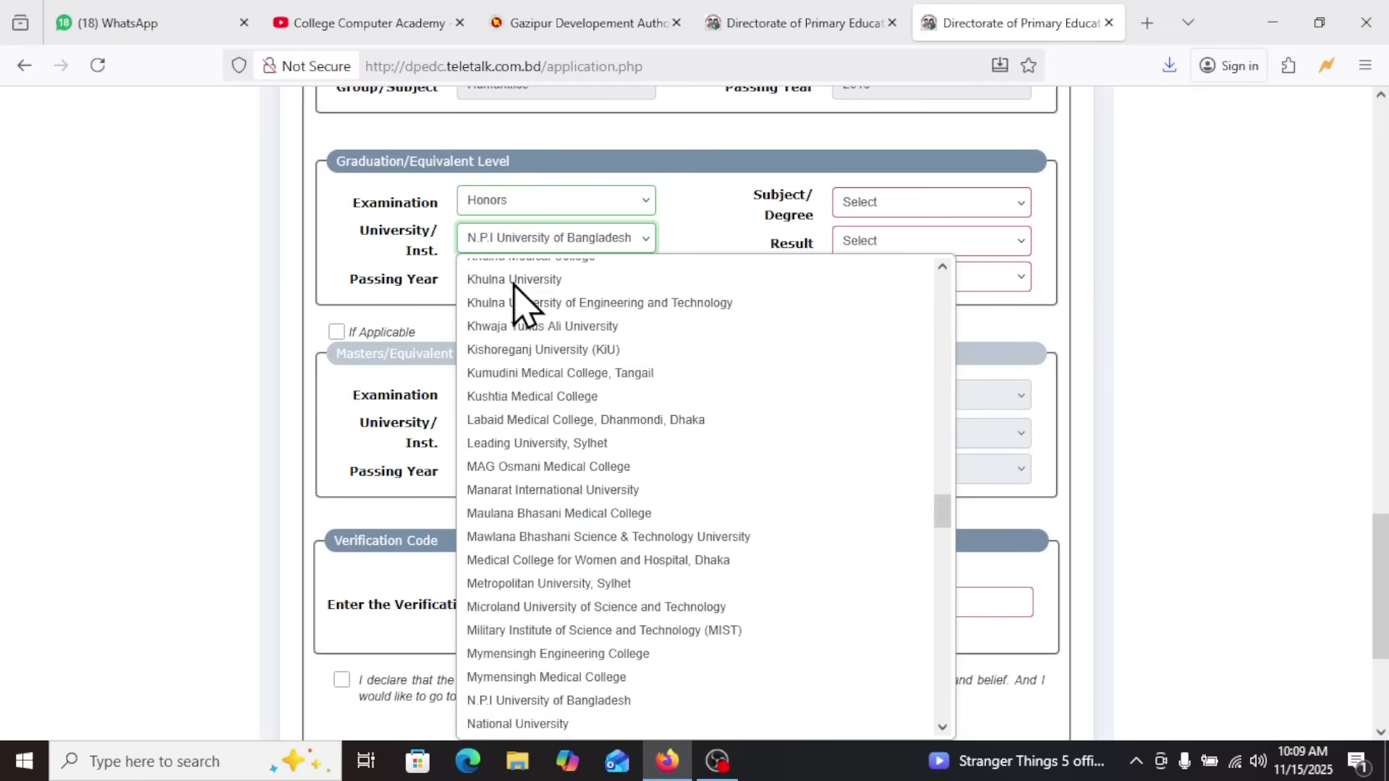
click(517, 723)
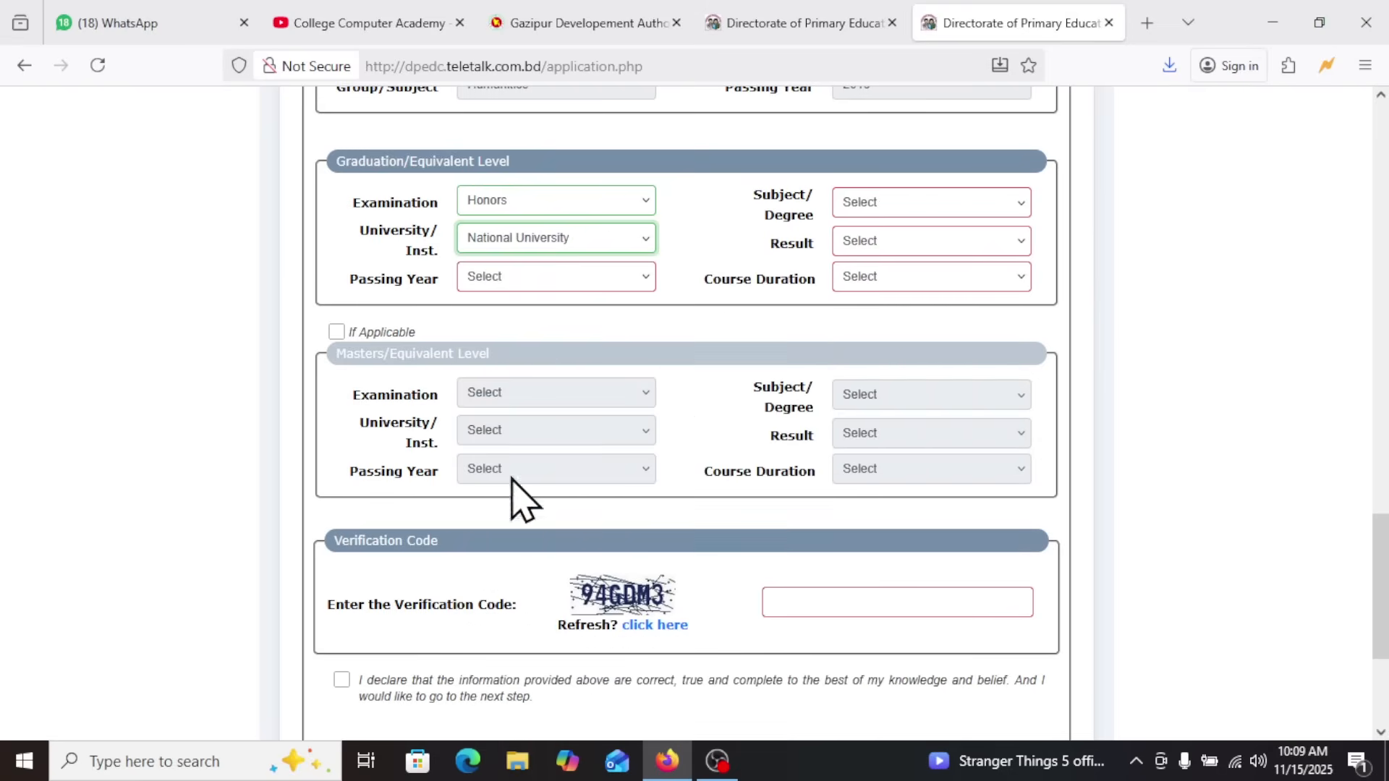
Set the graduation passing year to 2021 and the subject to History
click(556, 276)
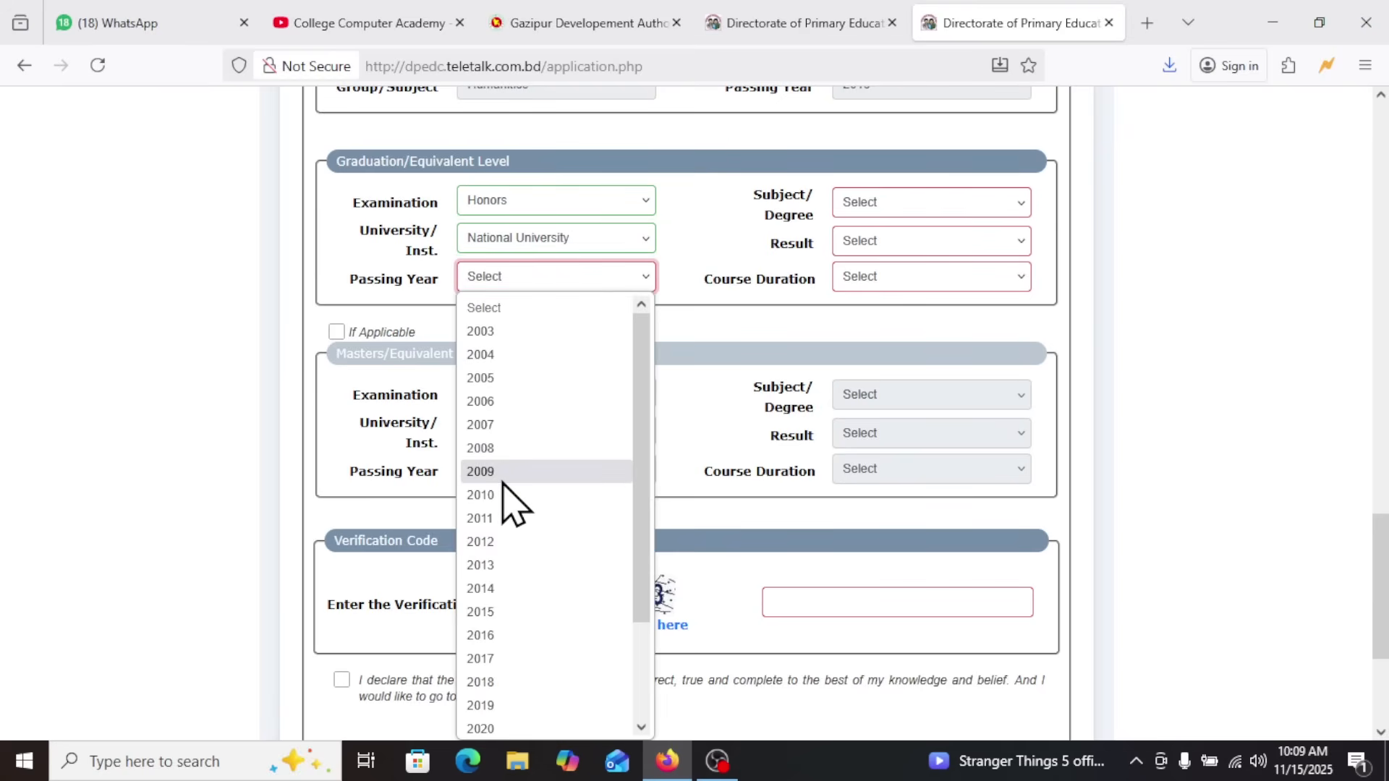
scroll(516, 593, down, 2)
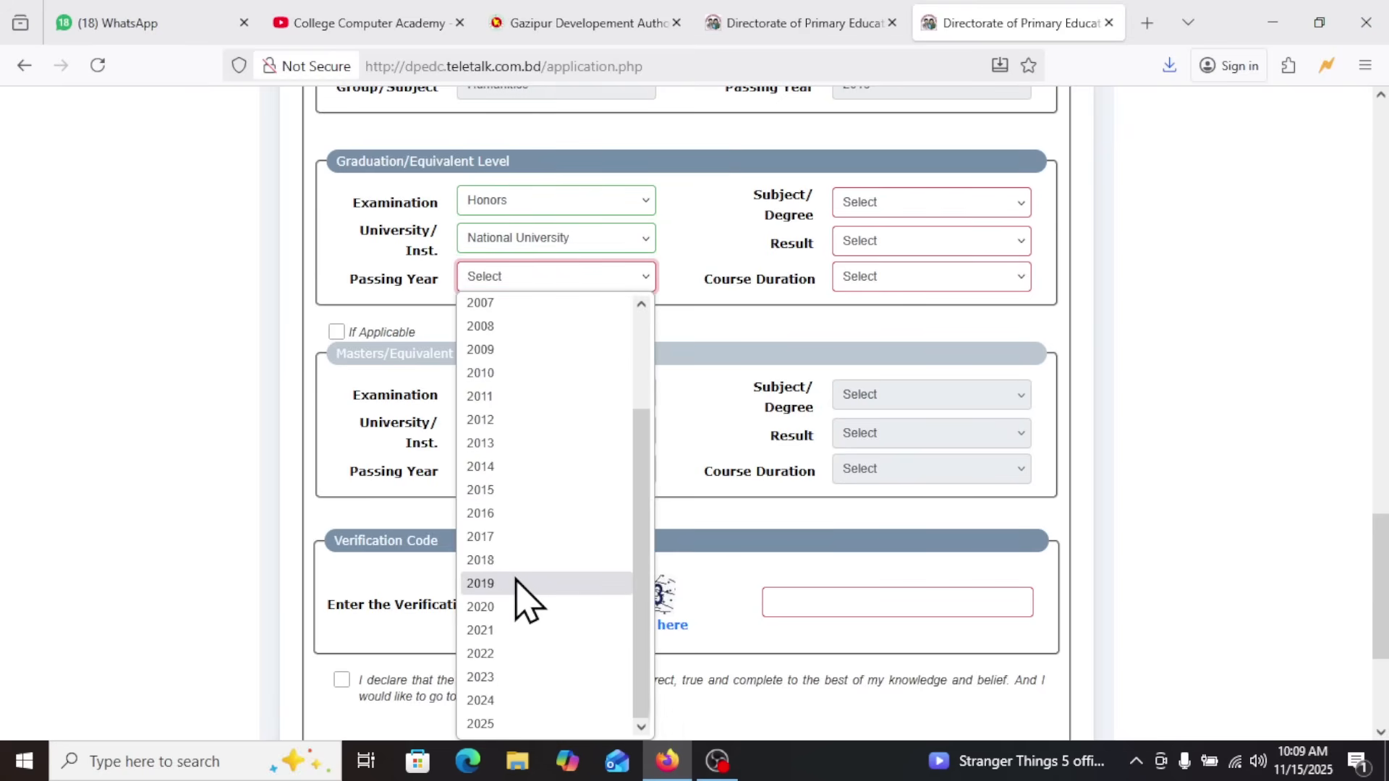
click(506, 633)
click(962, 205)
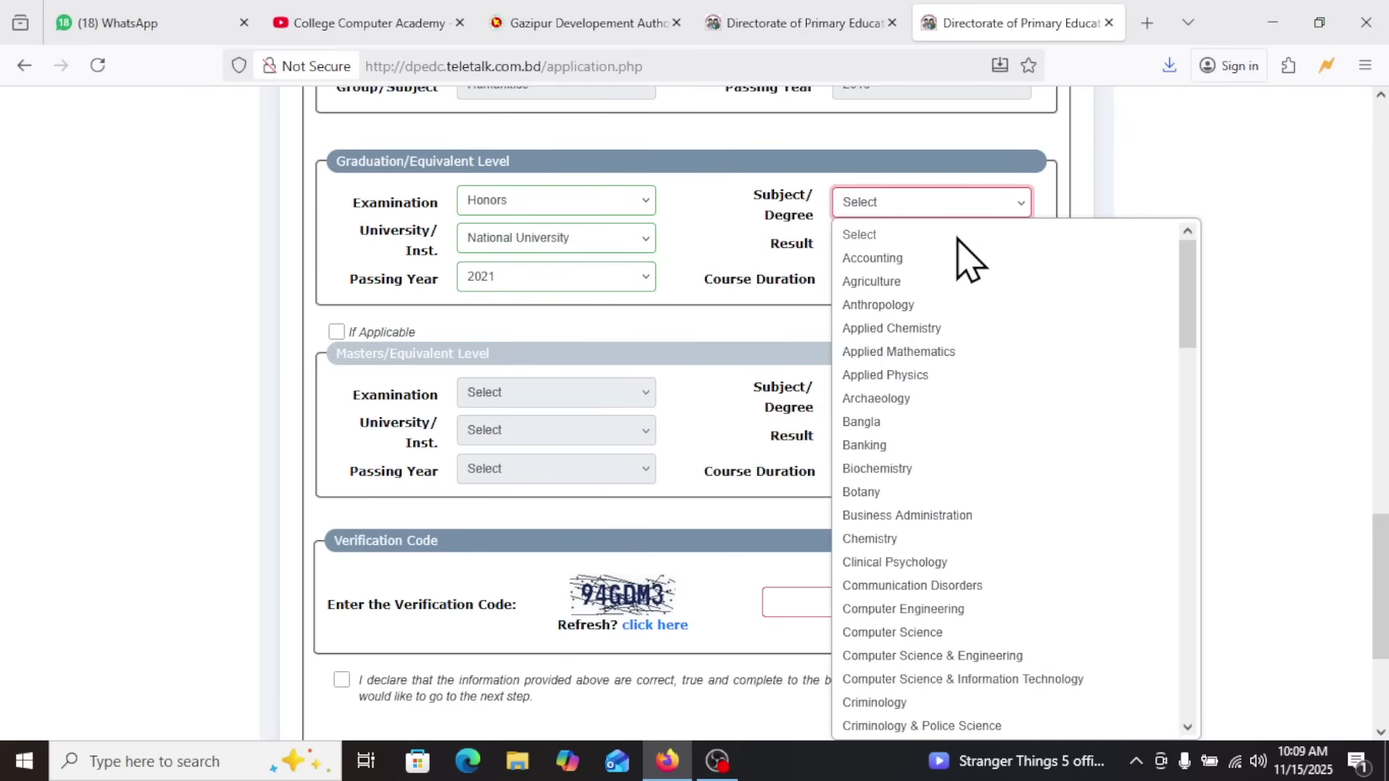
key(h)
key(Return)
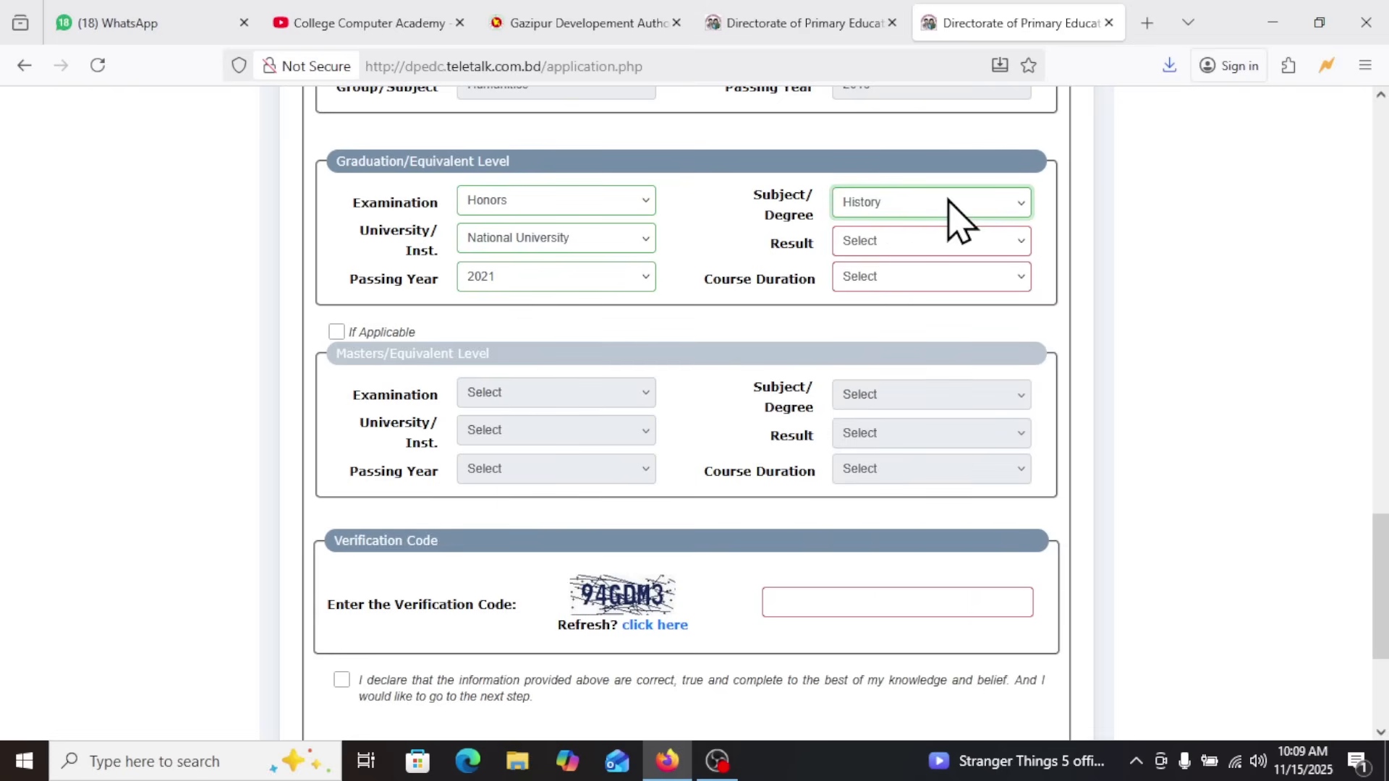
Enter the graduation result as 3.31 on the CGPA(out of 4) scale and set its course duration to 04 Years
click(881, 241)
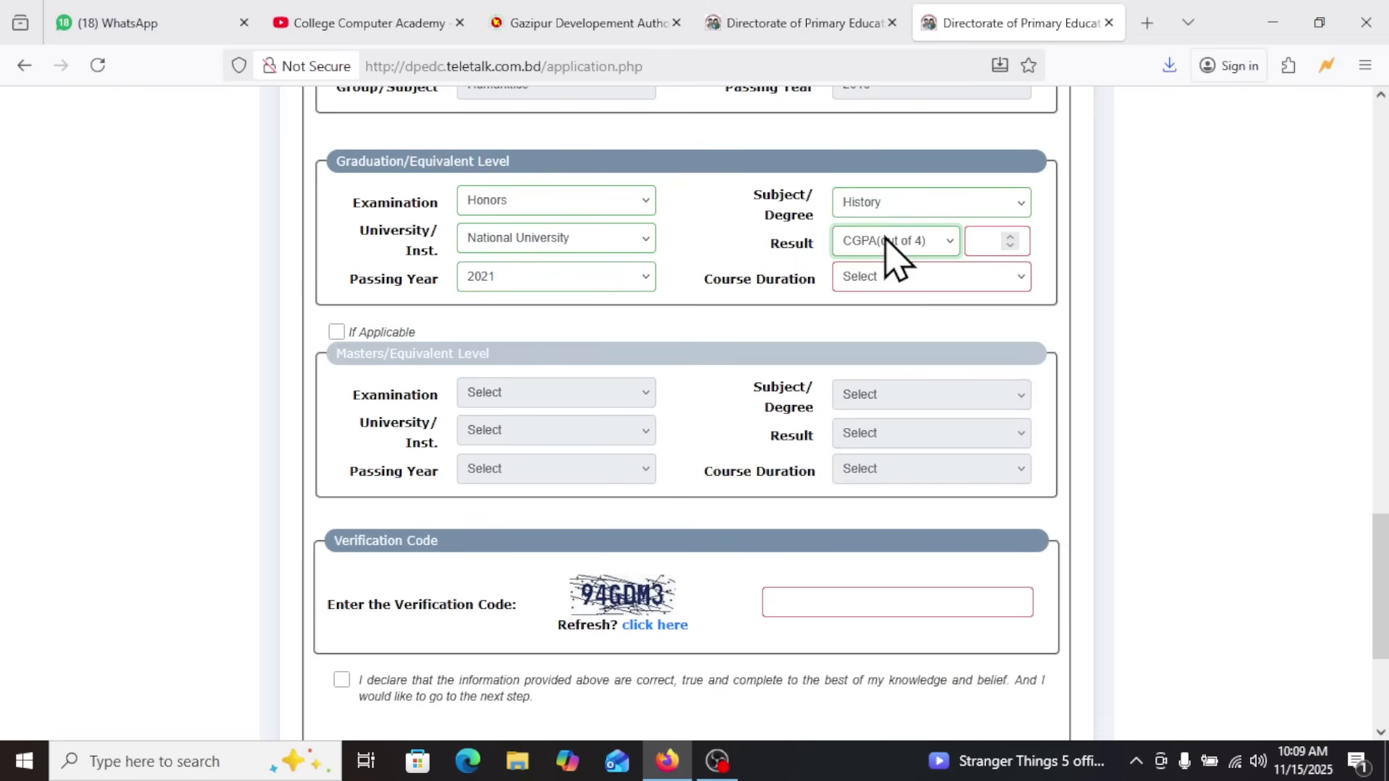
click(896, 246)
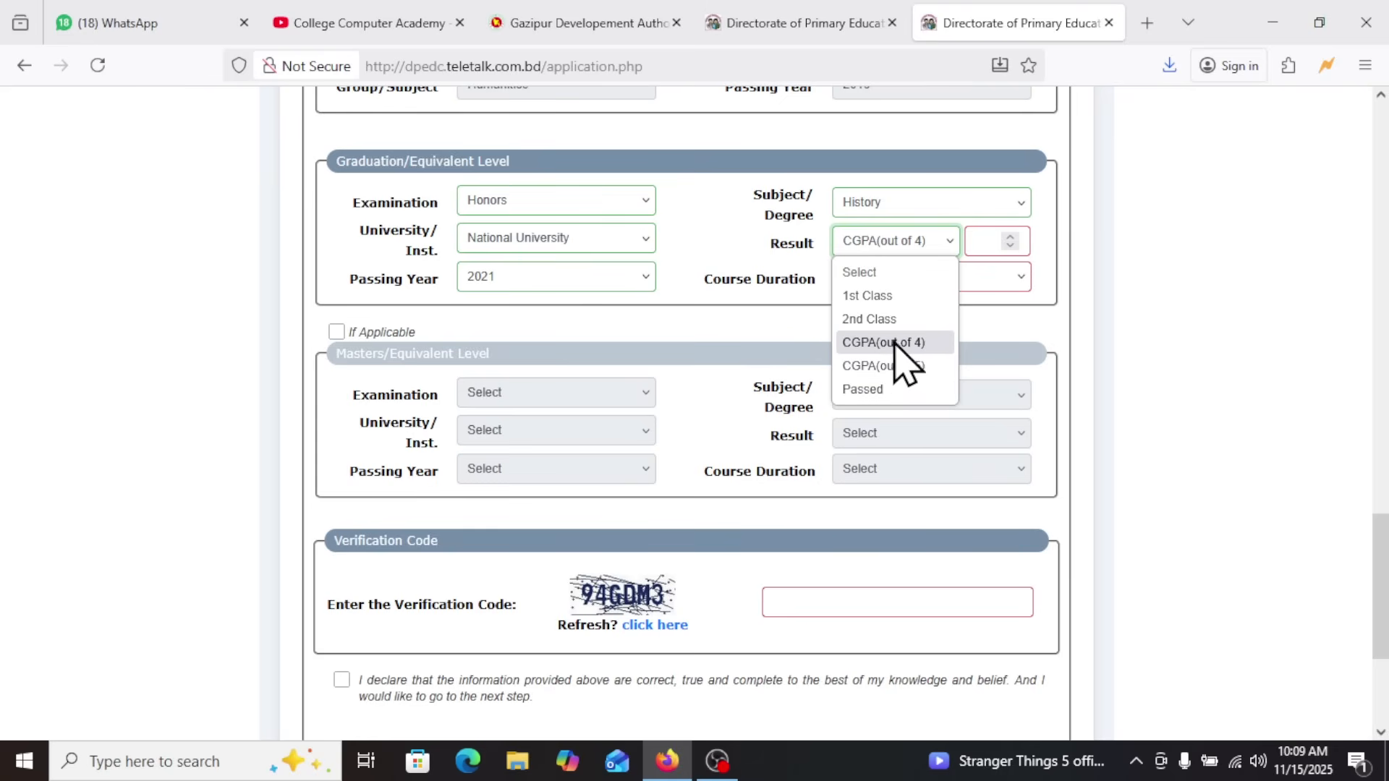
click(916, 346)
click(982, 241)
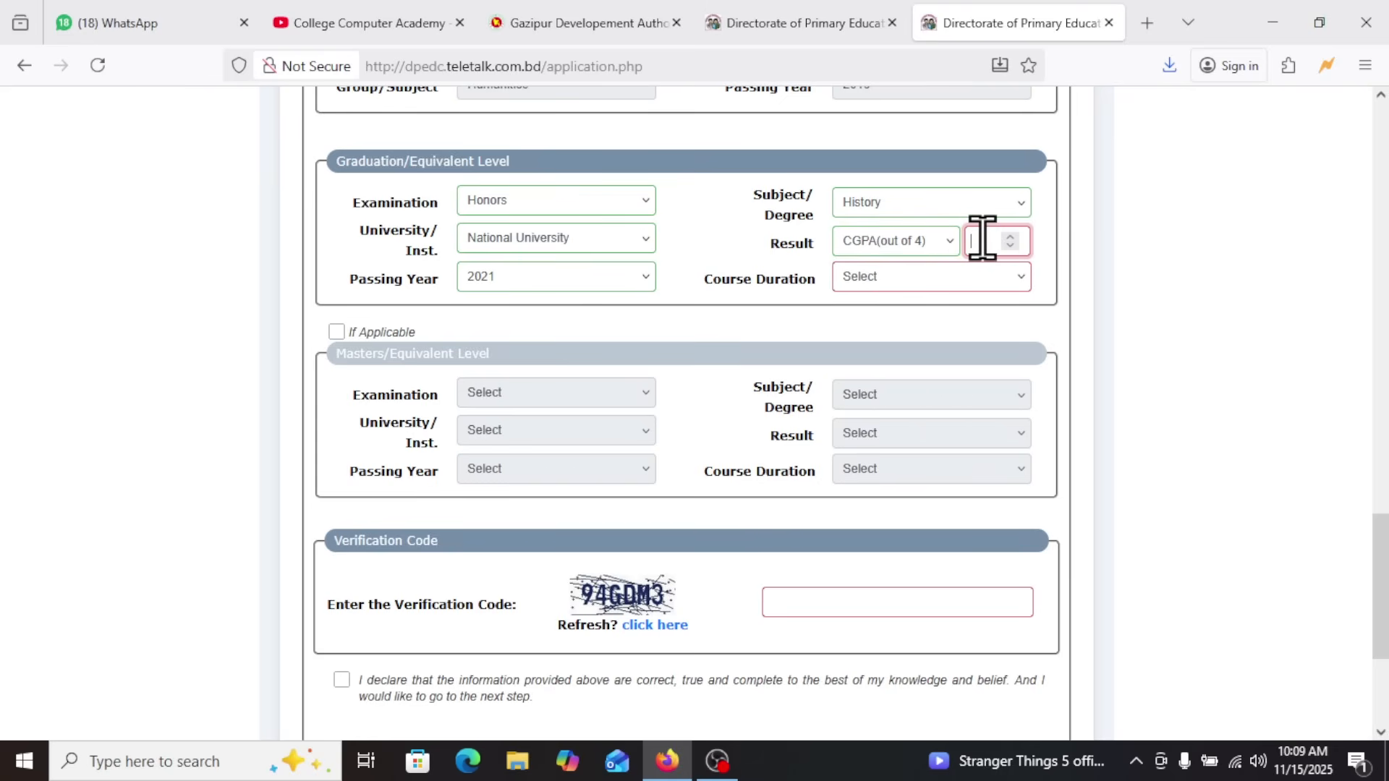
text(3.31)
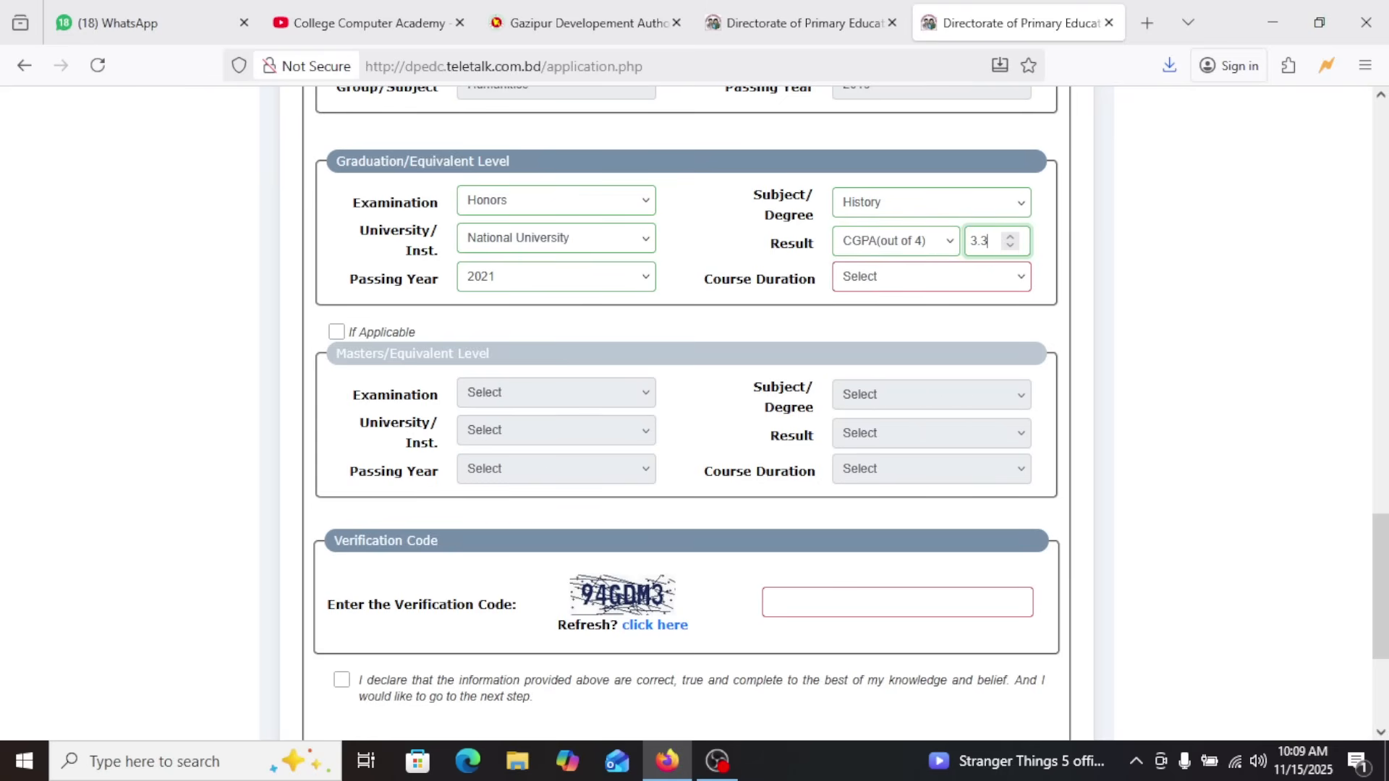
click(915, 284)
click(876, 356)
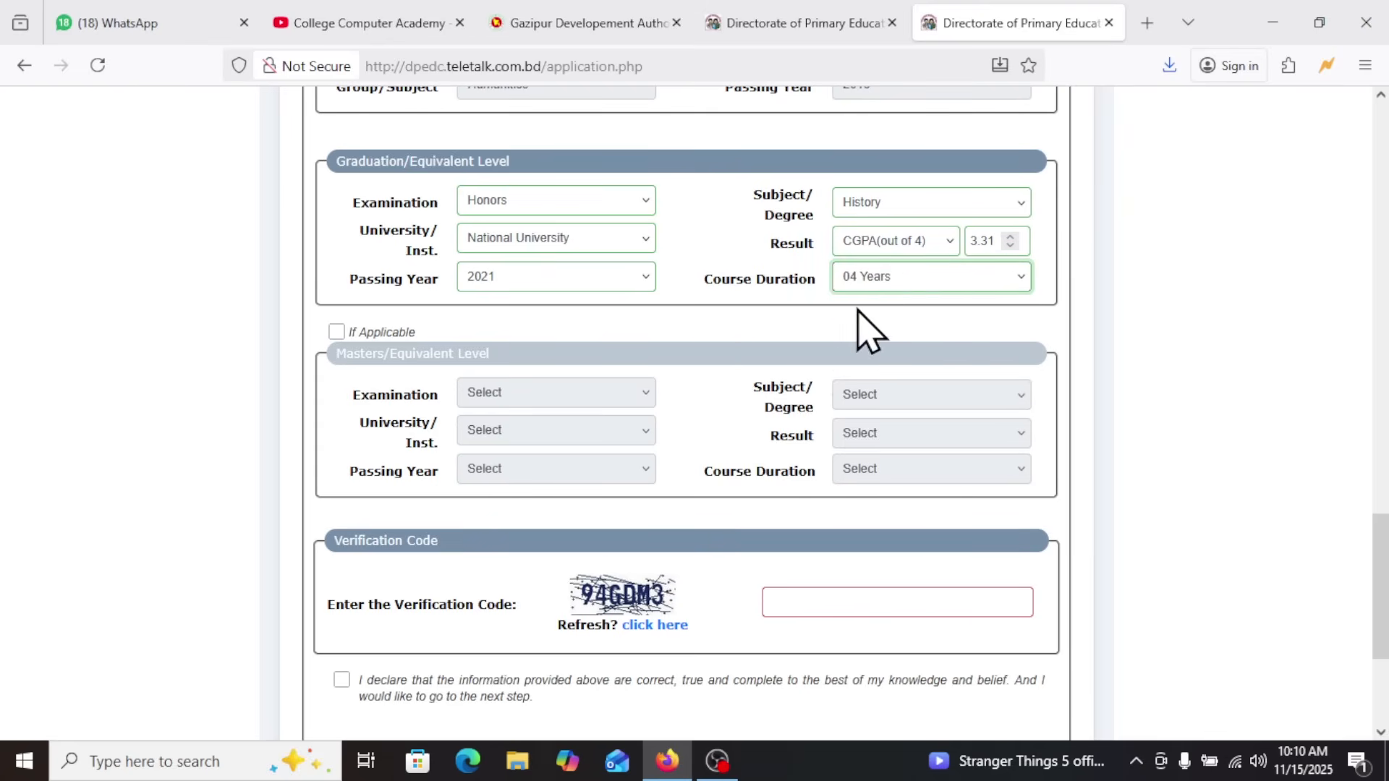
click(890, 282)
click(890, 283)
click(507, 204)
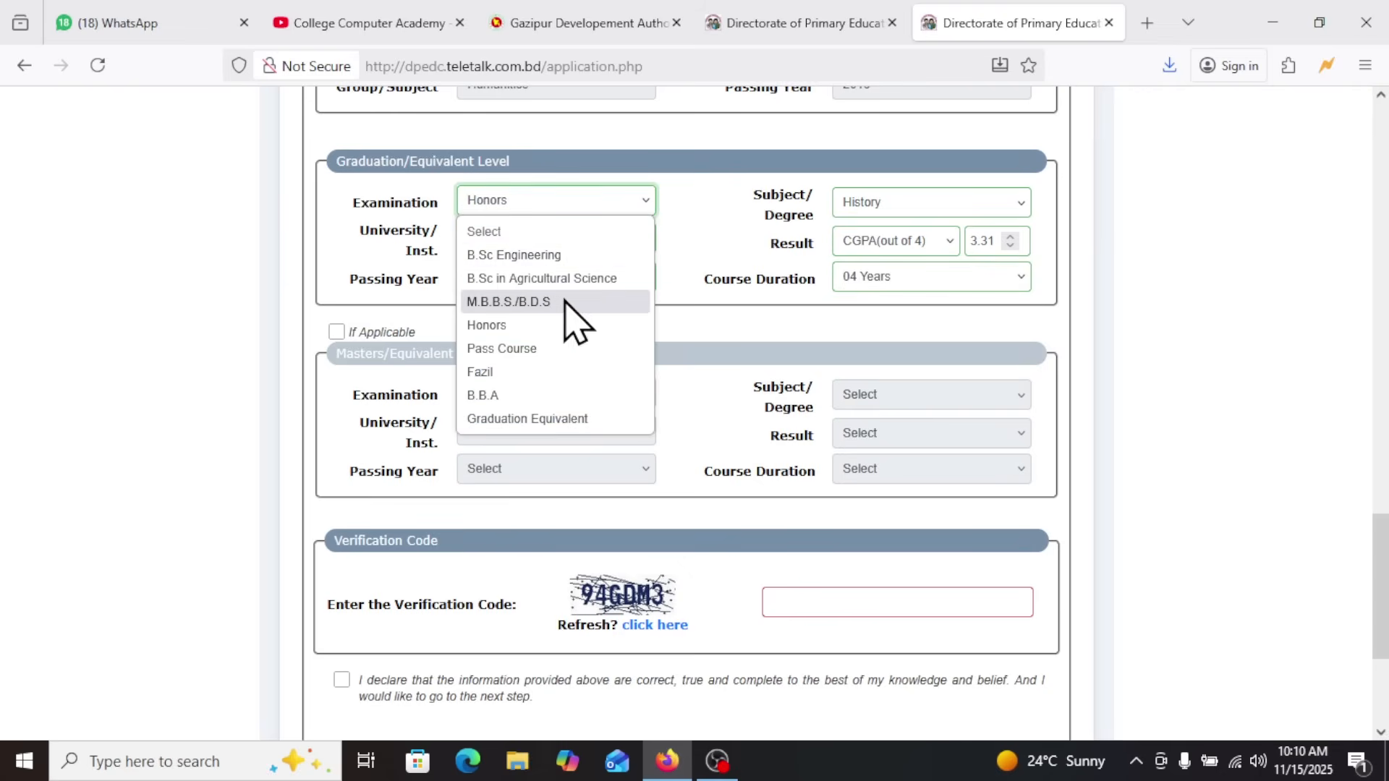
click(502, 332)
Mark the Masters/Equivalent Level section as applicable and set its examination to M.A
scroll(709, 398, down, 3)
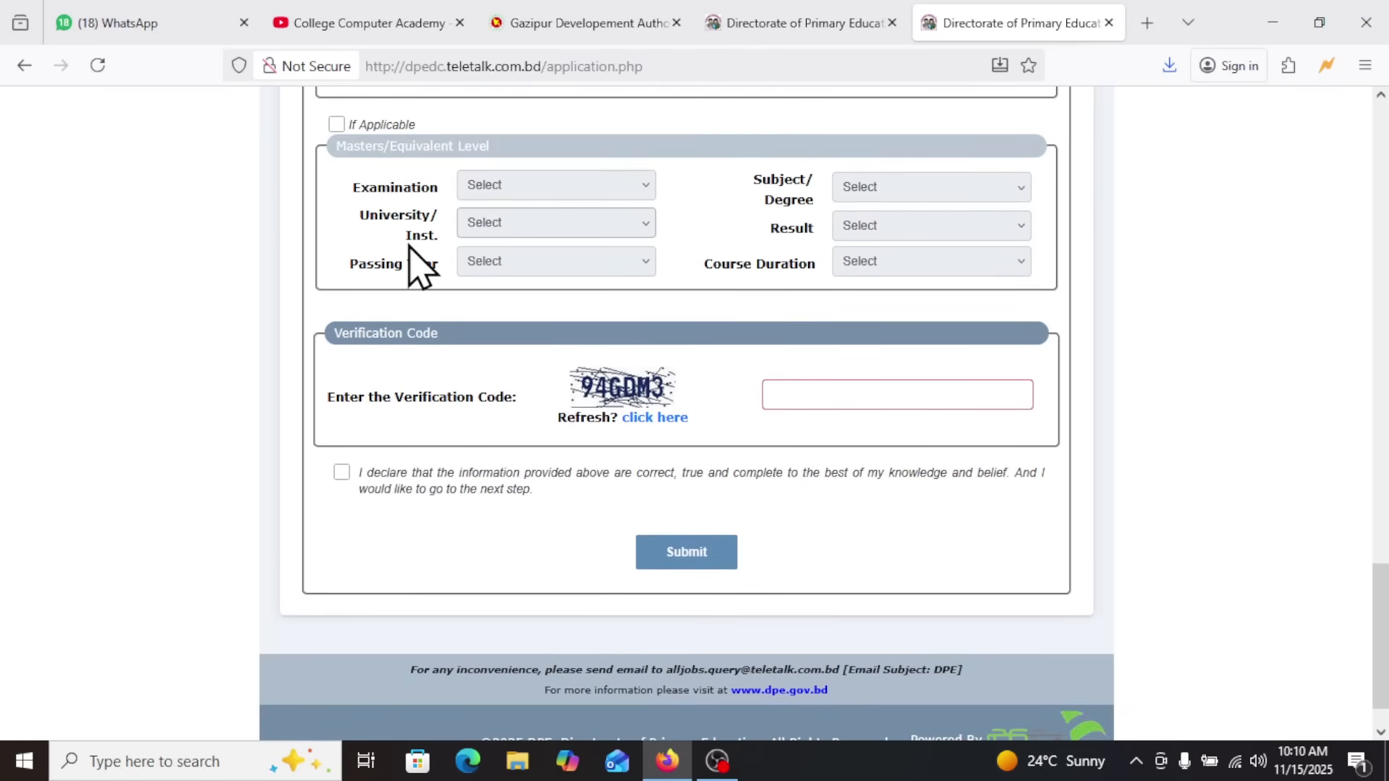
click(336, 124)
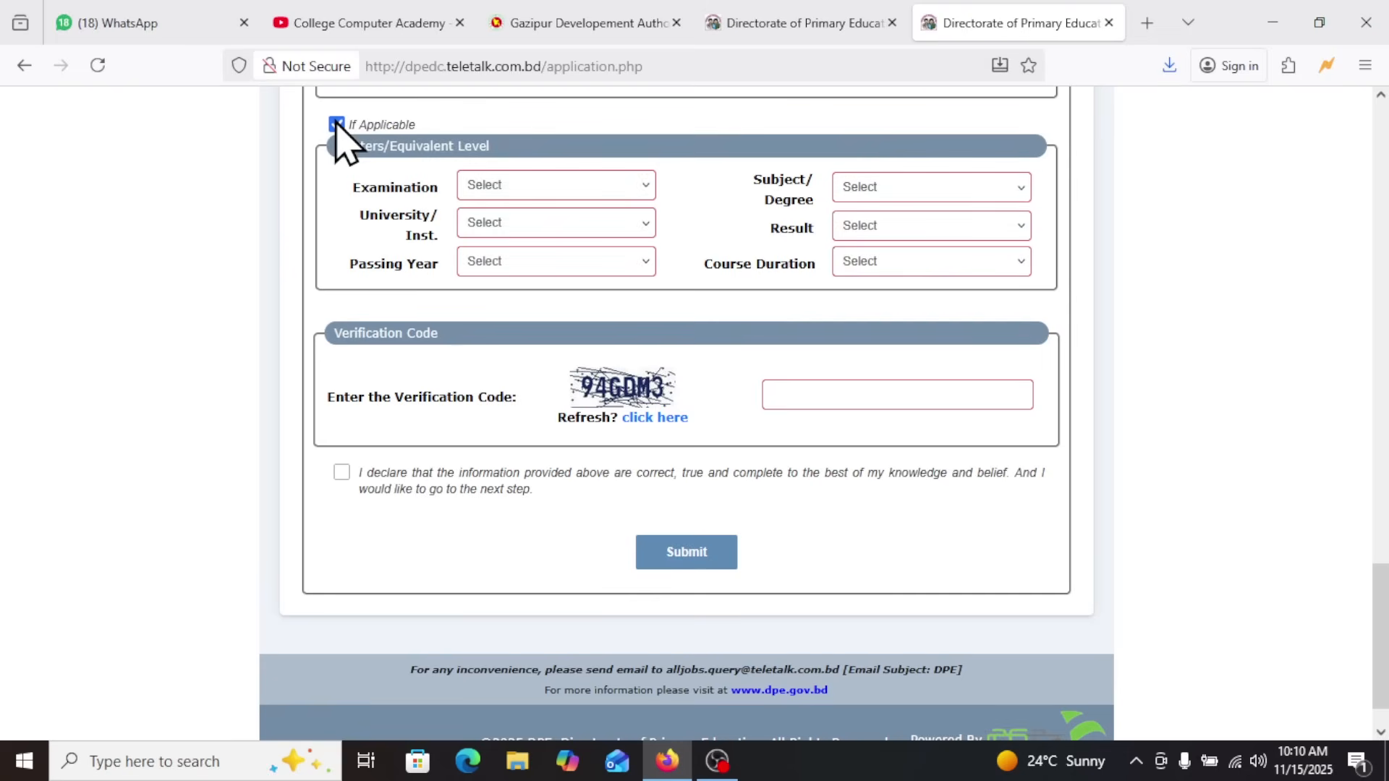
click(503, 186)
click(504, 239)
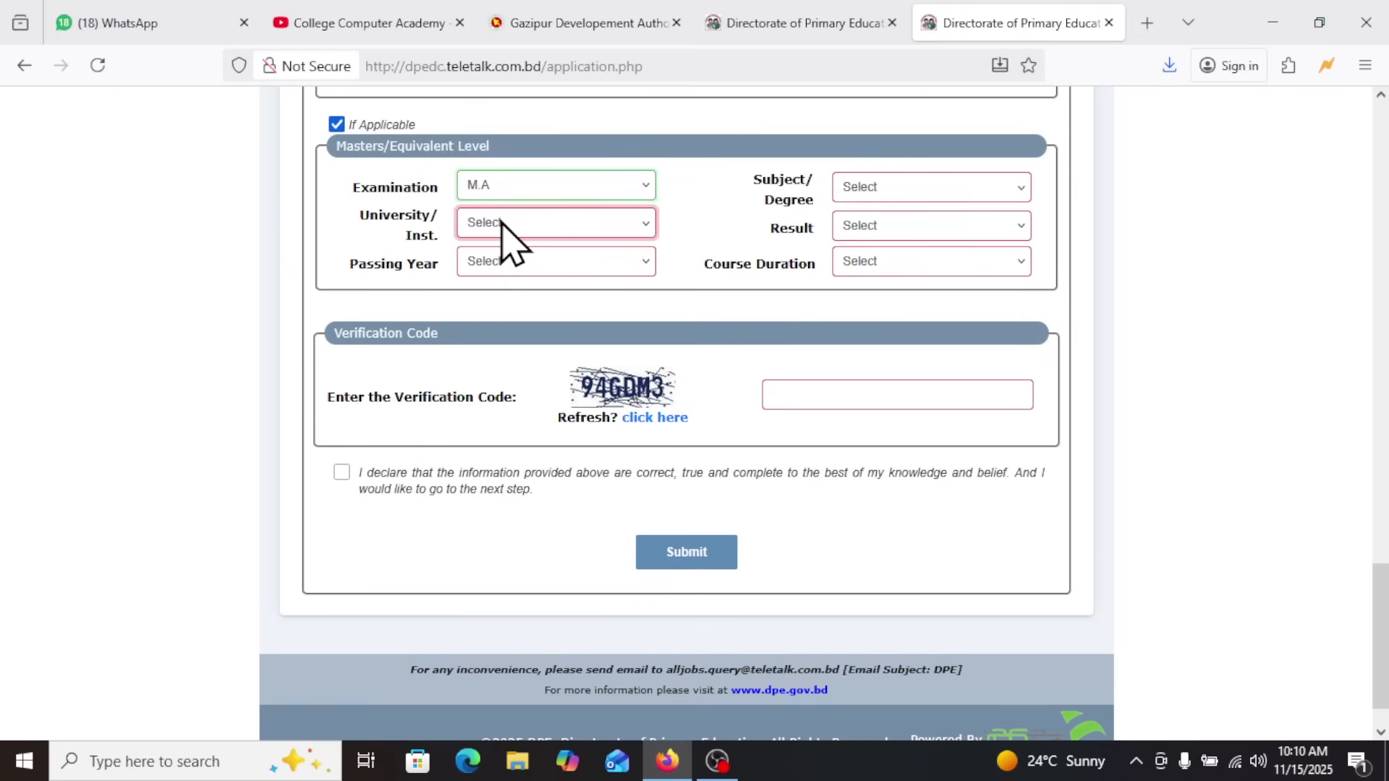
Set the Masters university to National University and its passing year to 2022
click(500, 226)
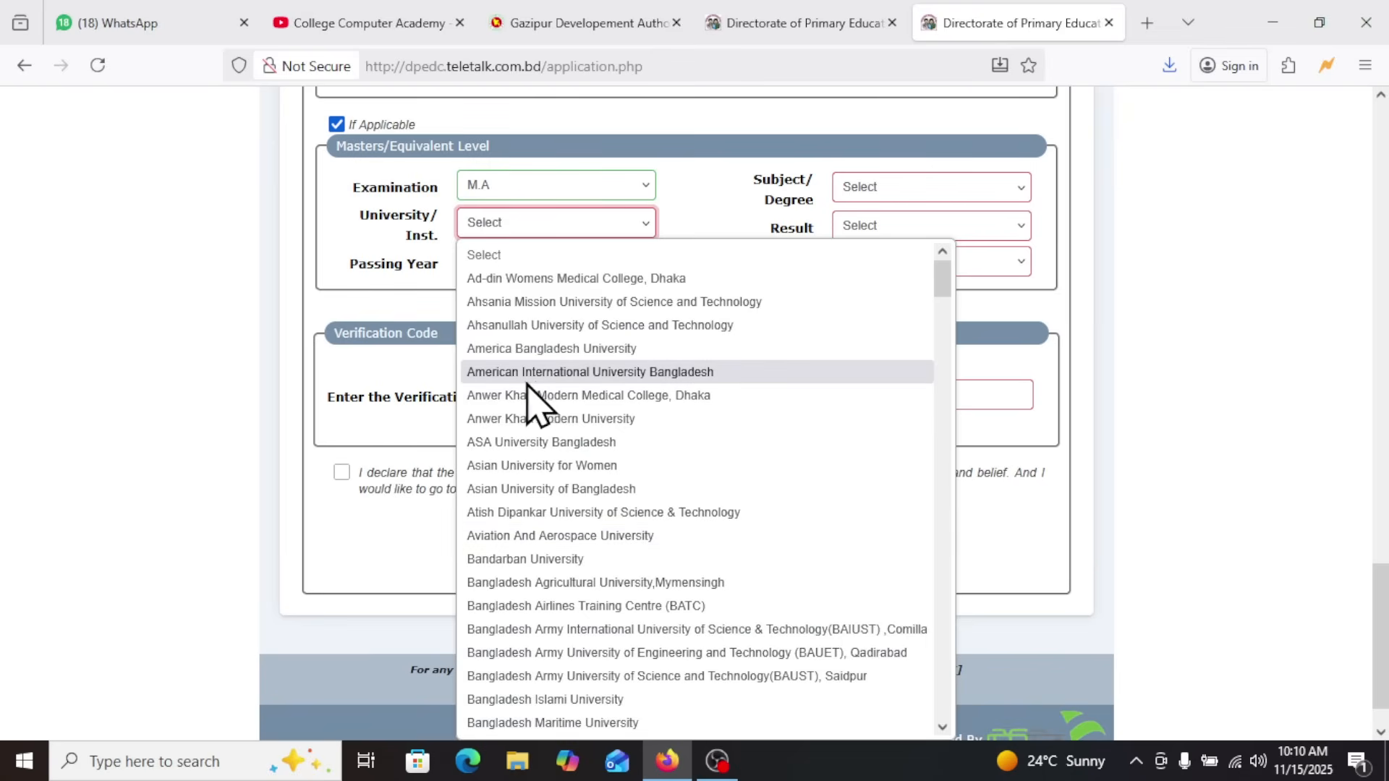
text(nal University)
click(554, 228)
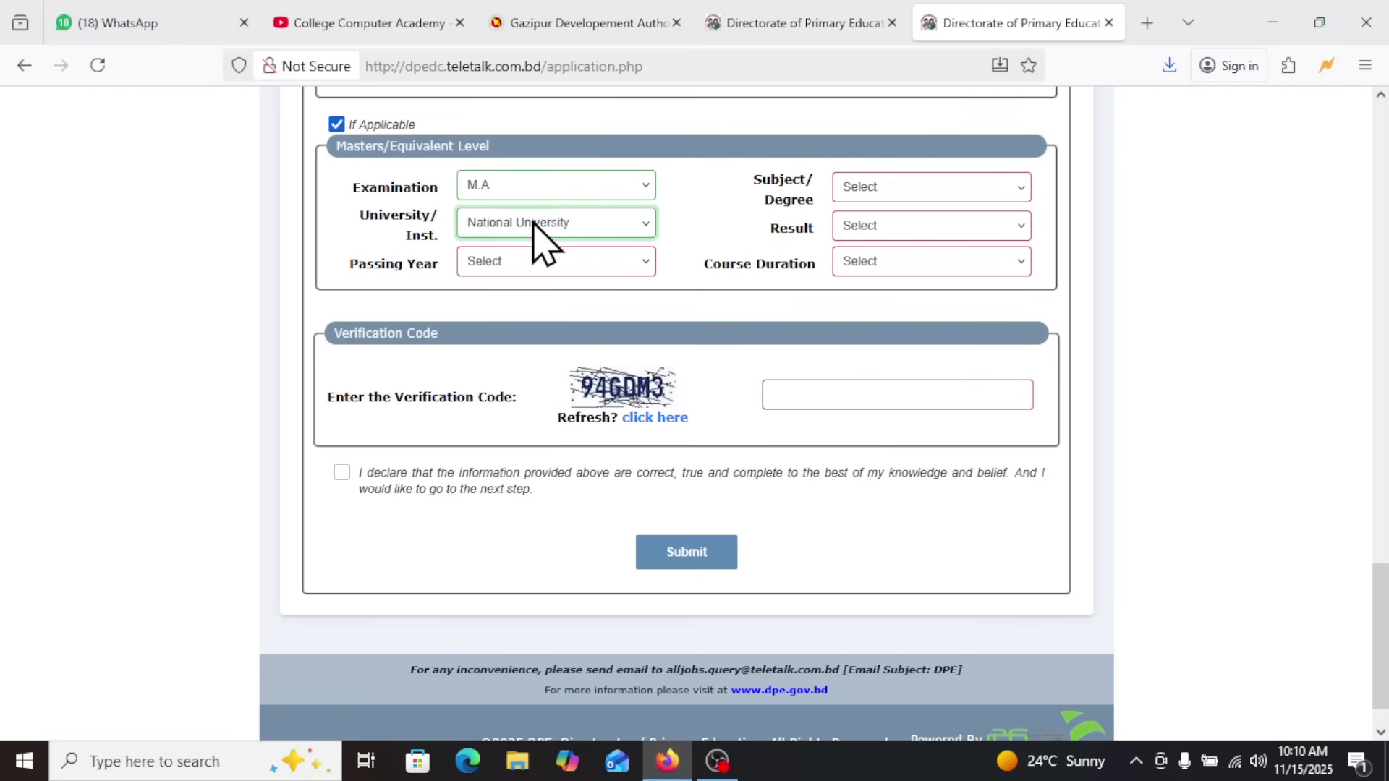
click(509, 262)
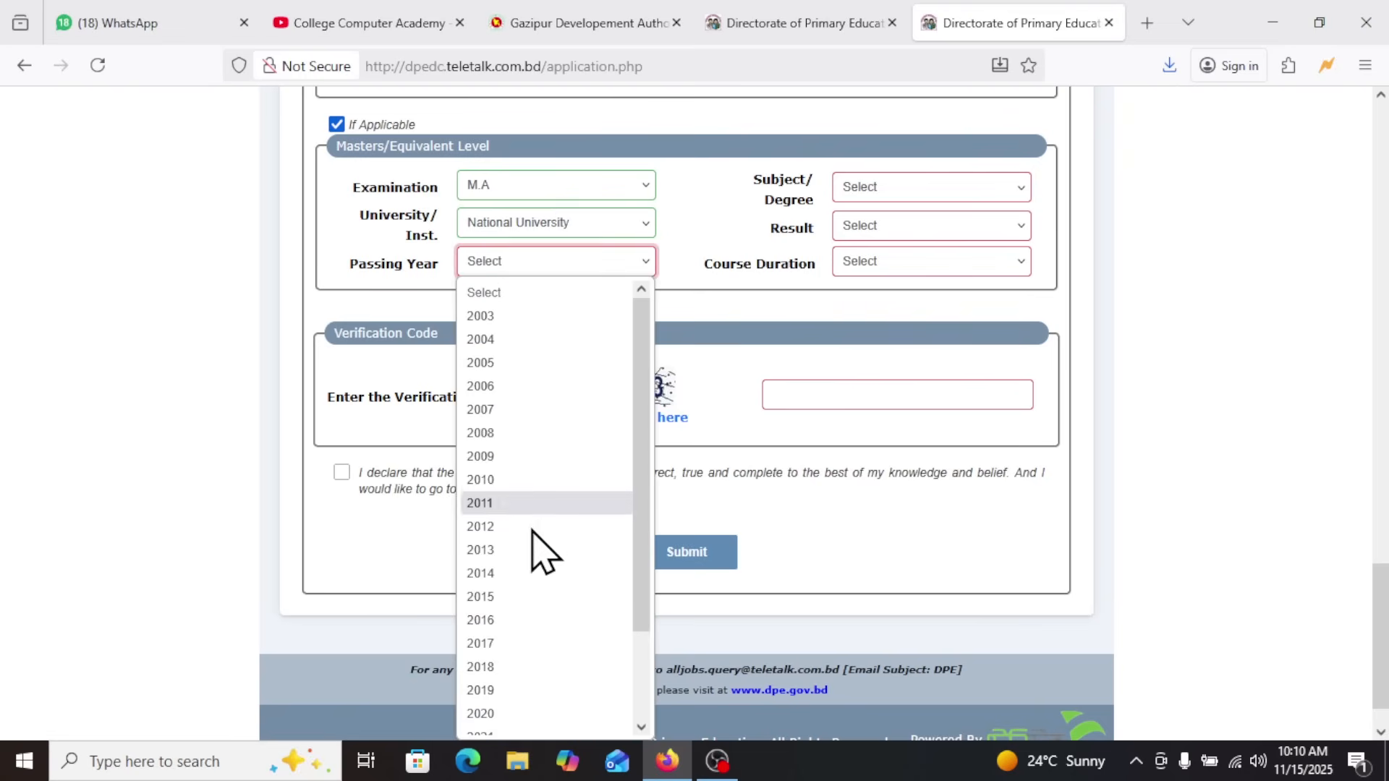
scroll(534, 709, down, 2)
click(518, 655)
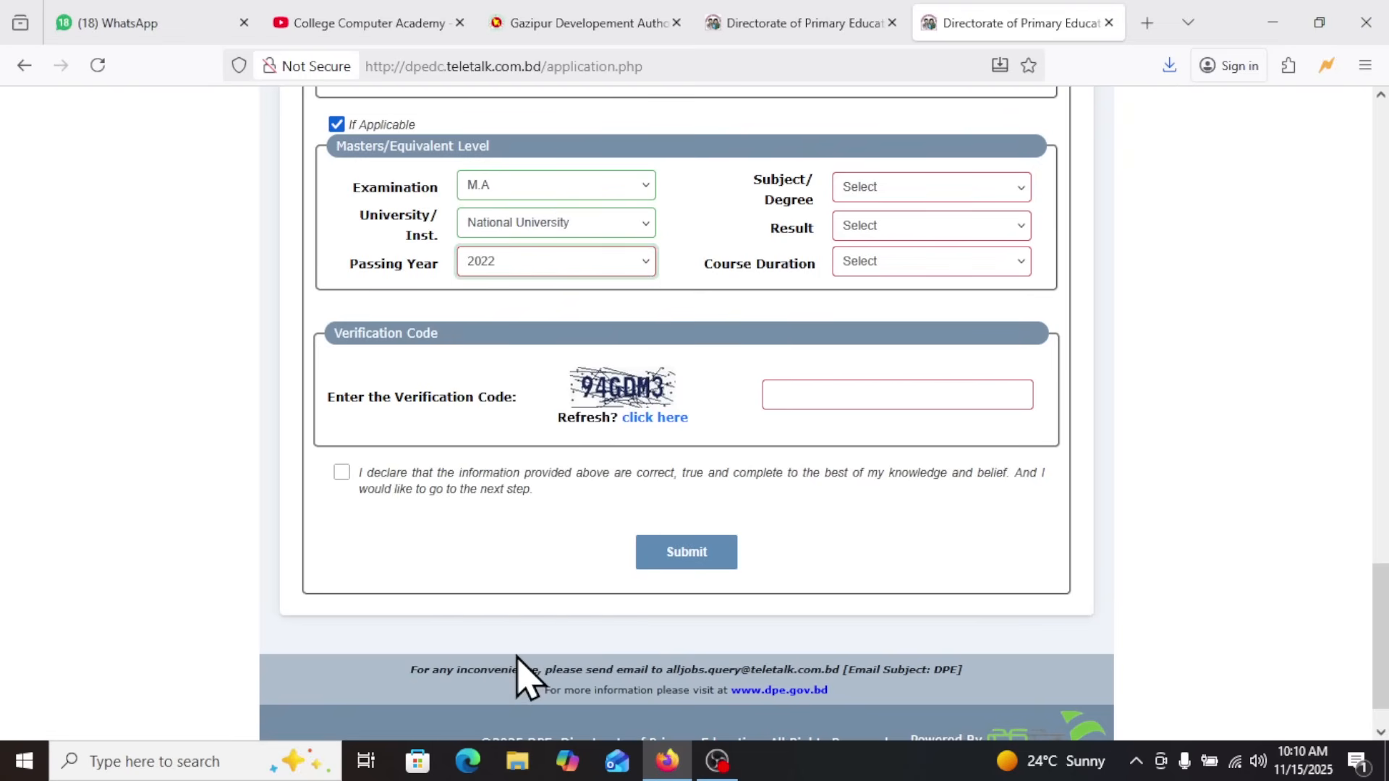
Set the Masters subject to History and choose CGPA(out of 4) as its result type
click(872, 189)
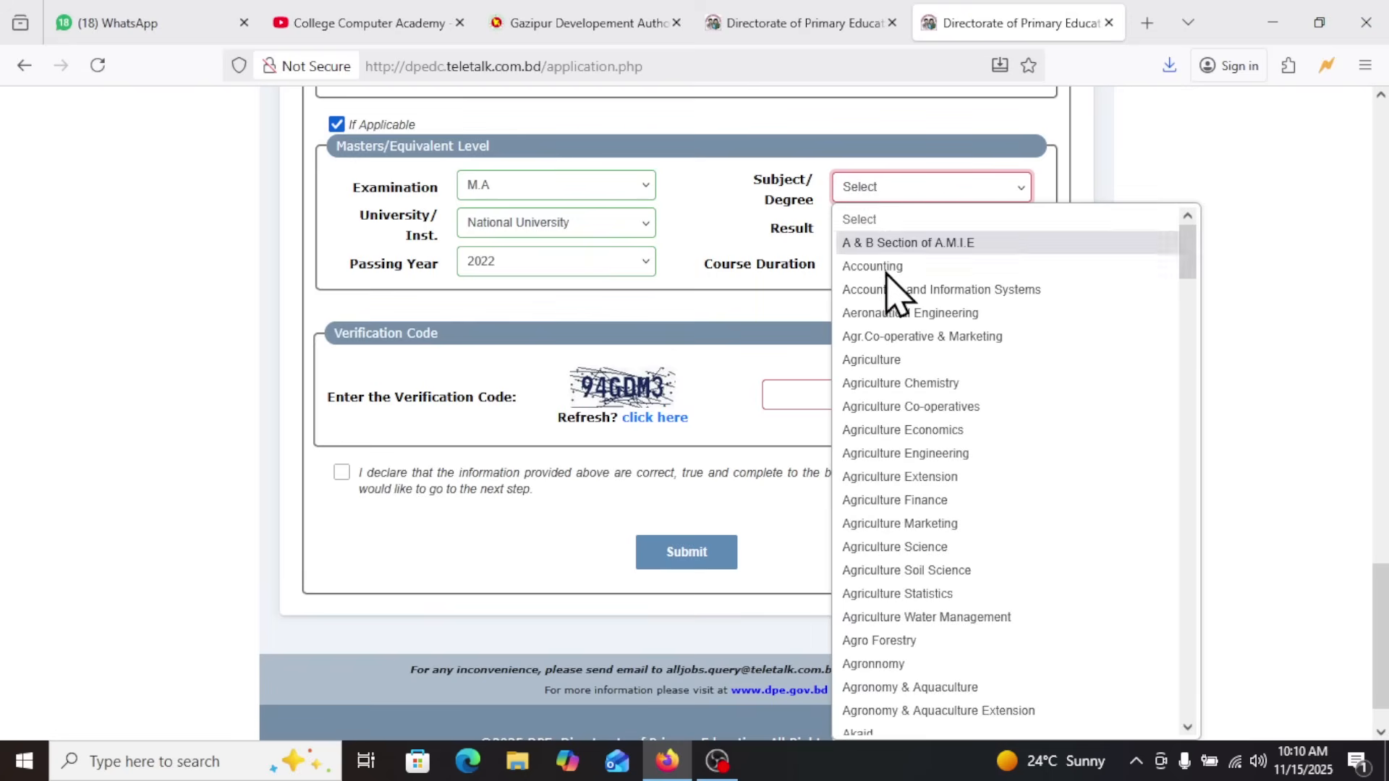
scroll(901, 611, down, 10)
key(h)
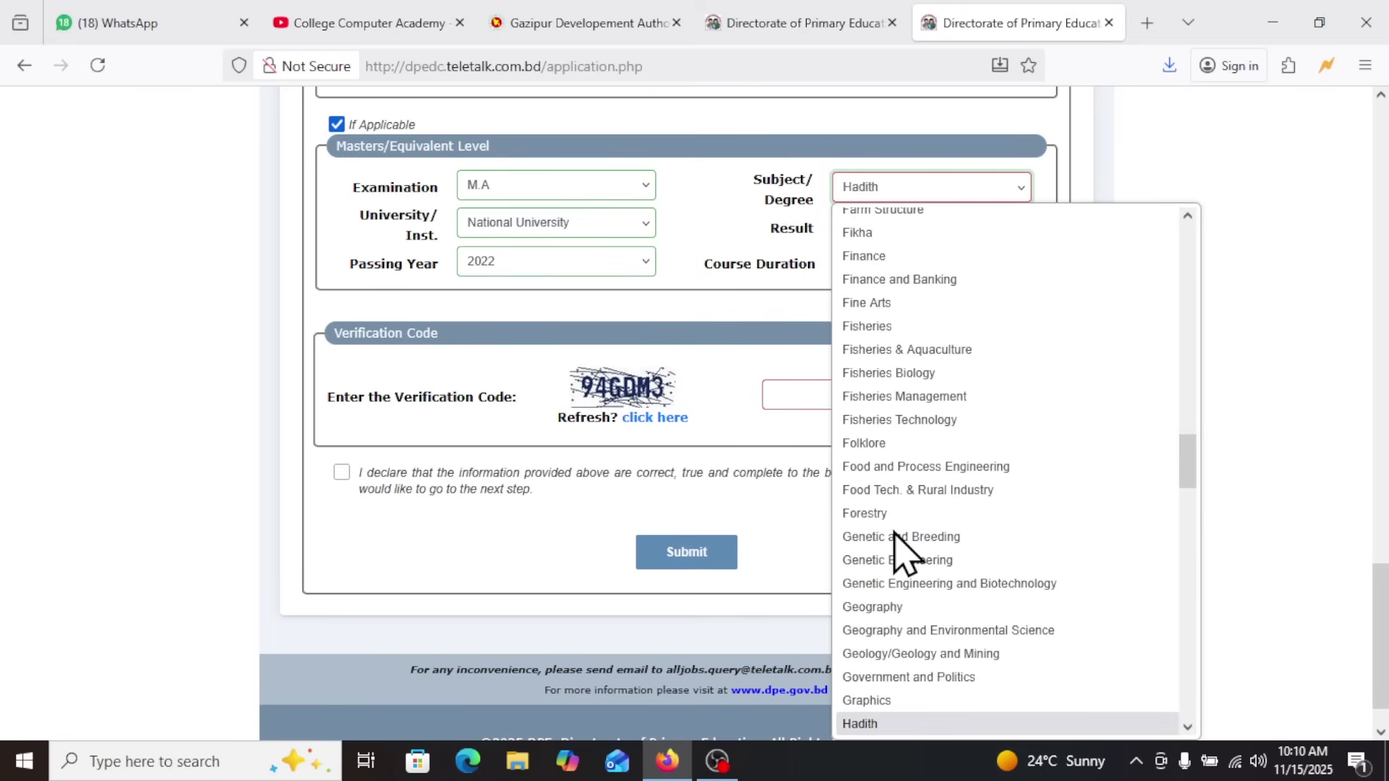
scroll(904, 619, down, 5)
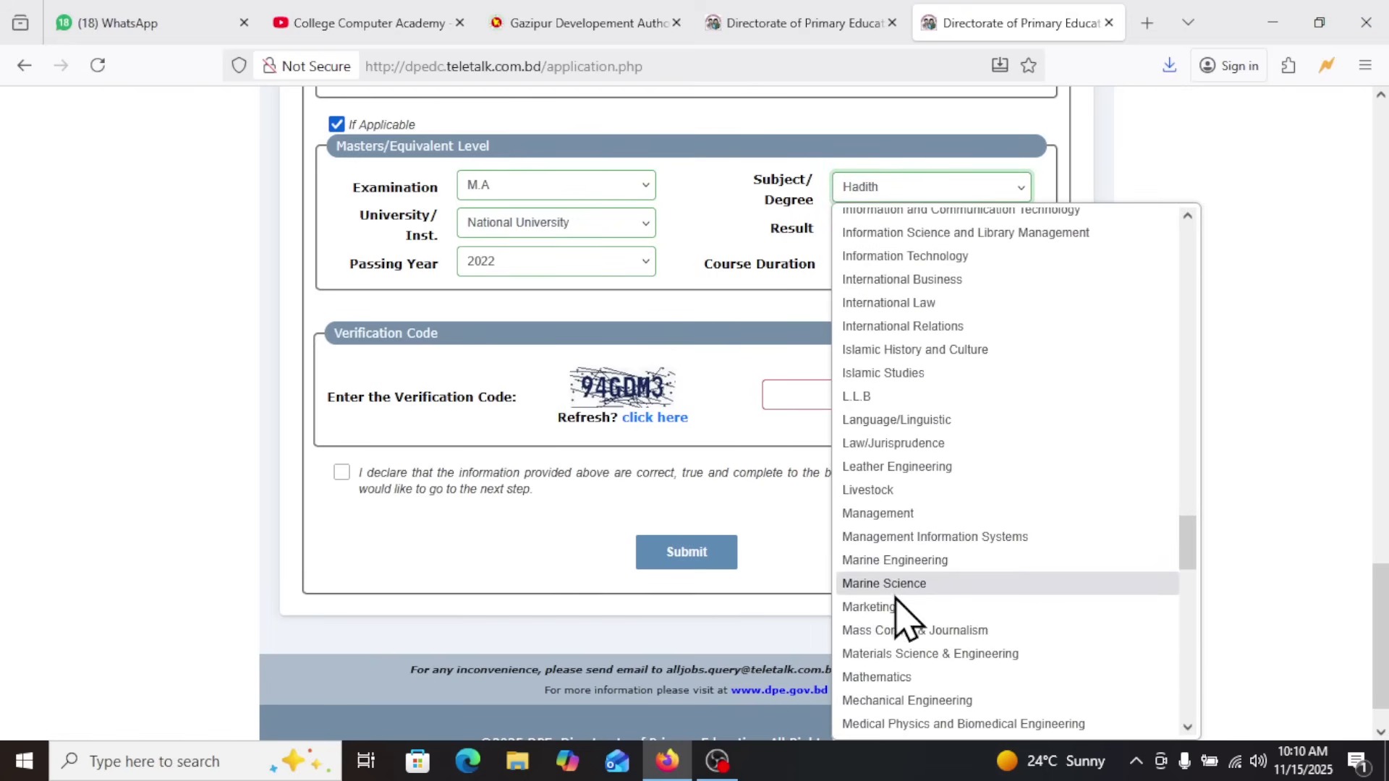
scroll(891, 599, up, 4)
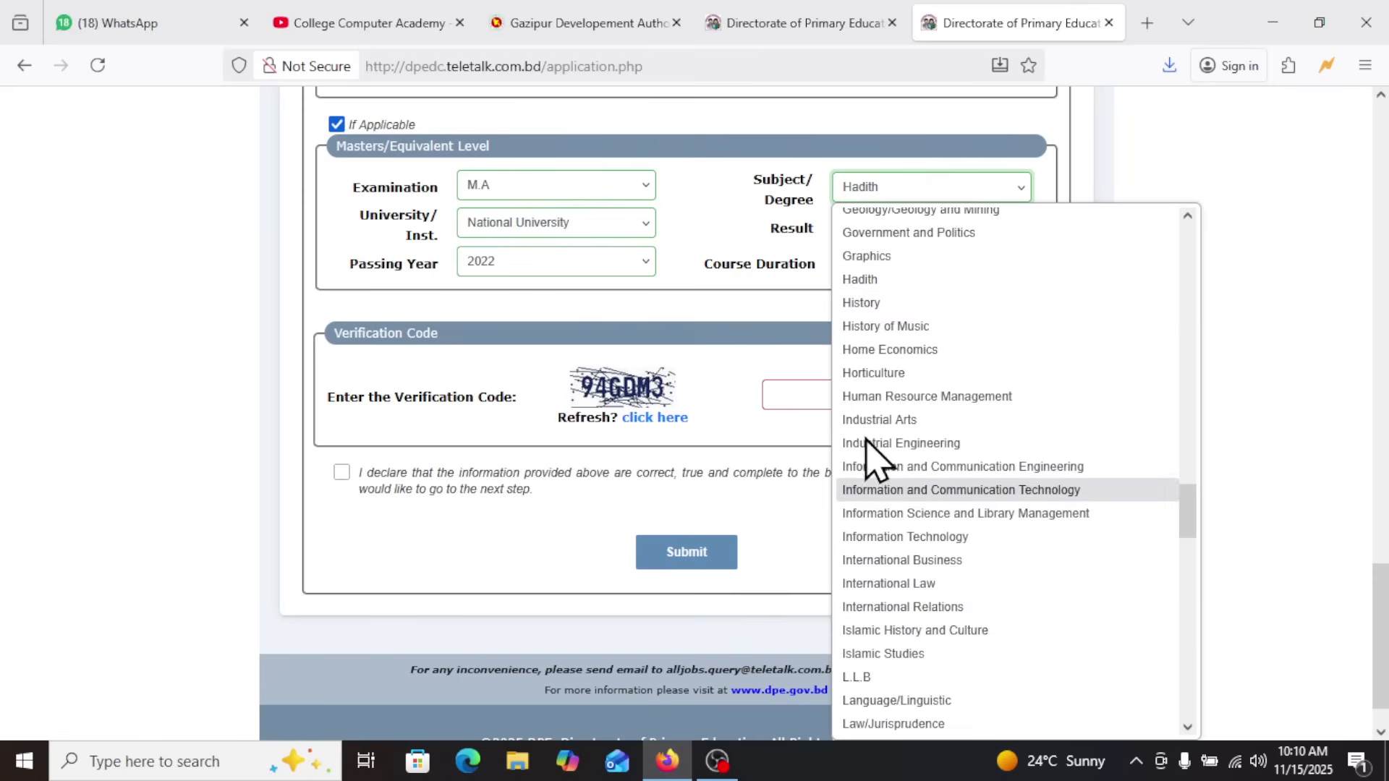
click(863, 303)
click(859, 228)
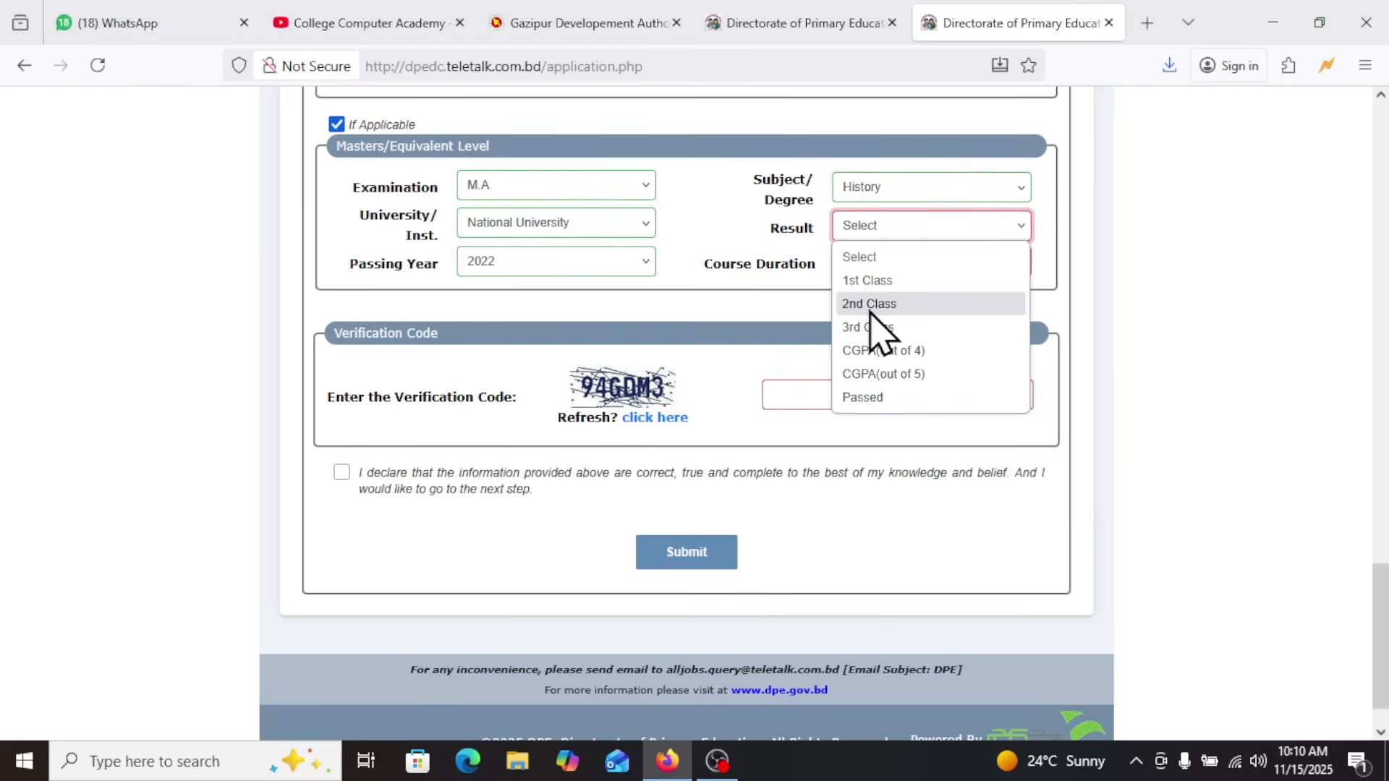
click(897, 351)
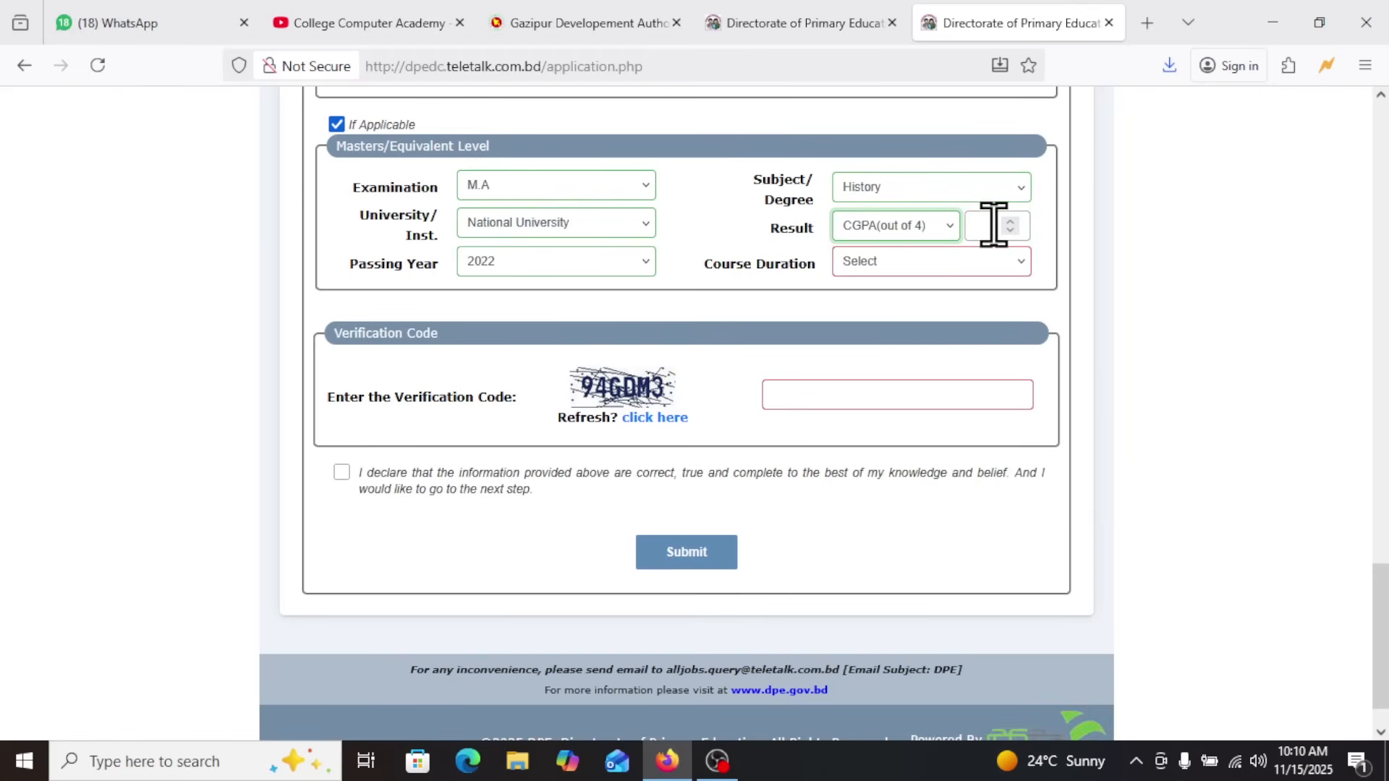
Enter the Masters result as 3.19 and set its course duration to 01 Year
click(976, 219)
text(3.19)
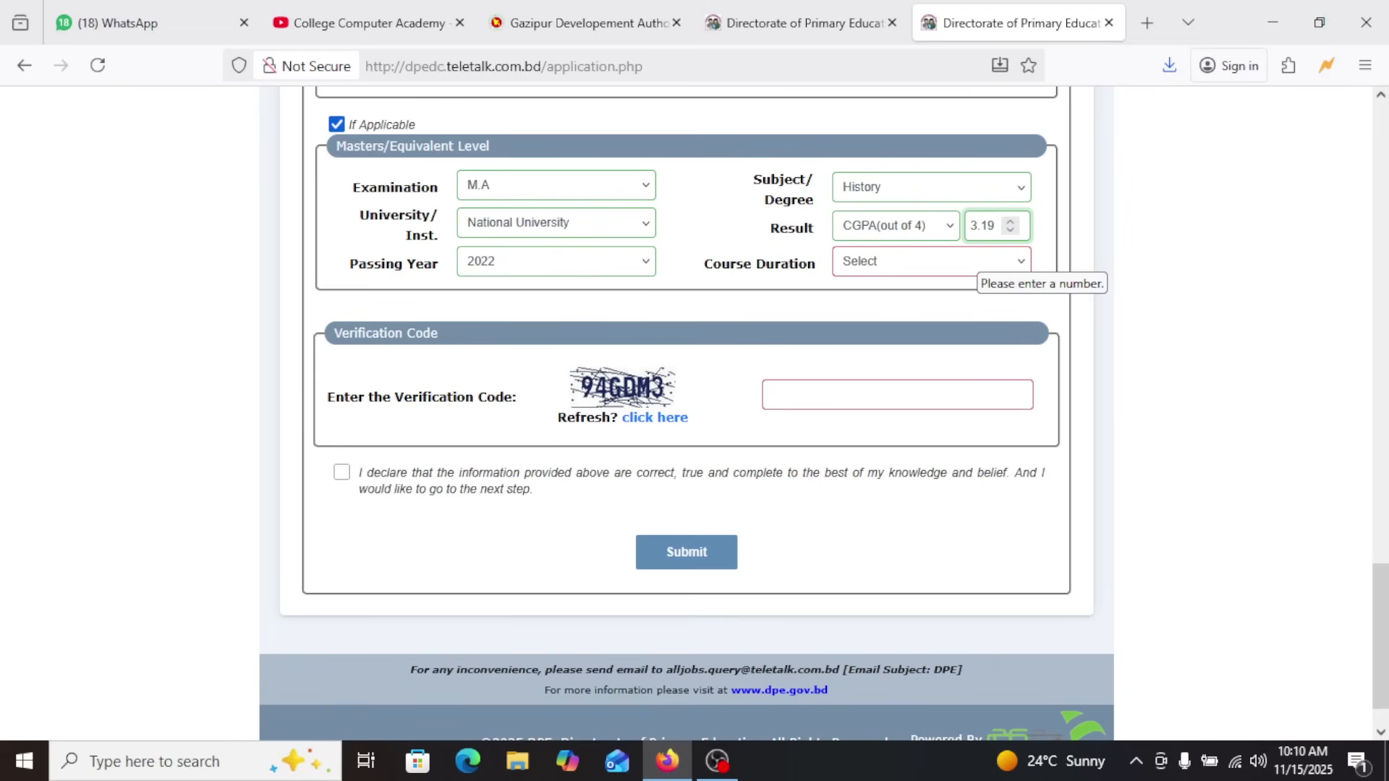
click(858, 269)
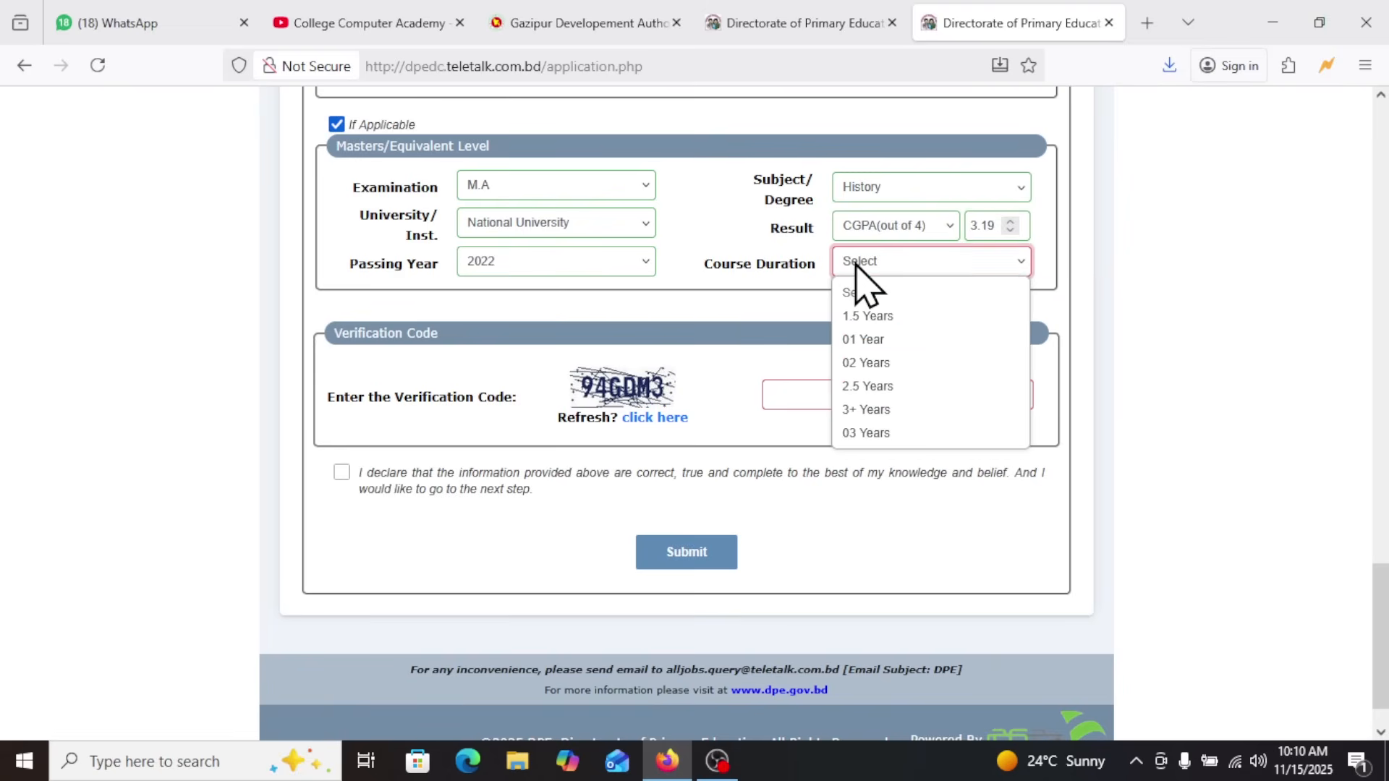
click(882, 339)
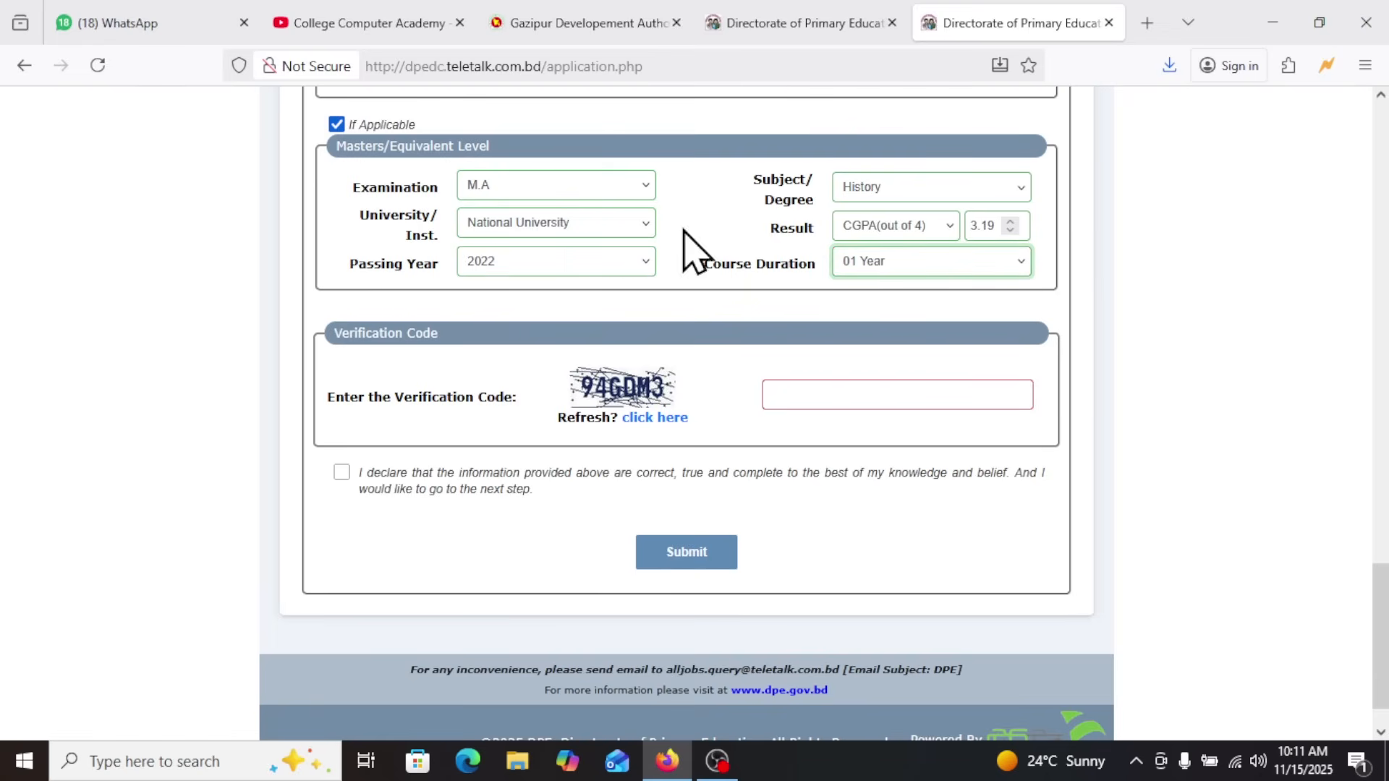
click(896, 269)
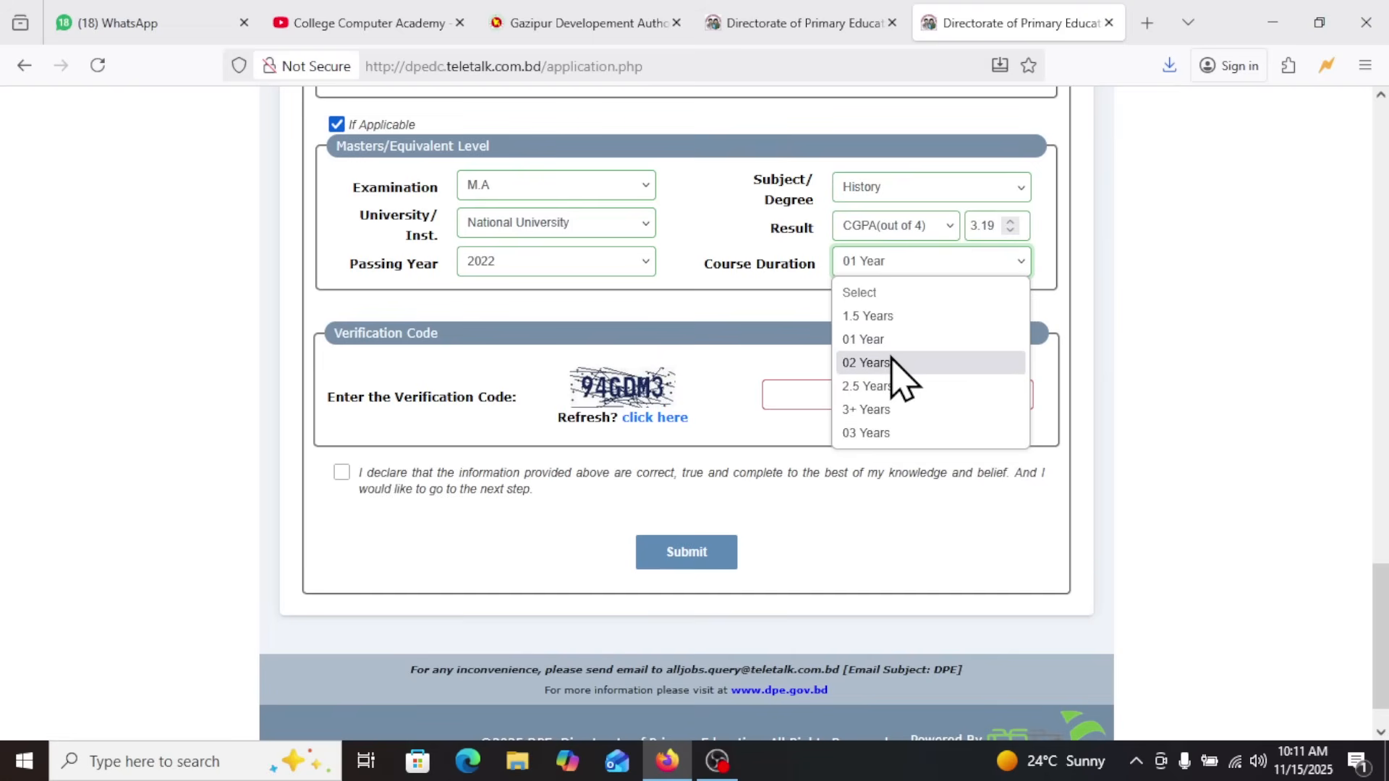
click(897, 260)
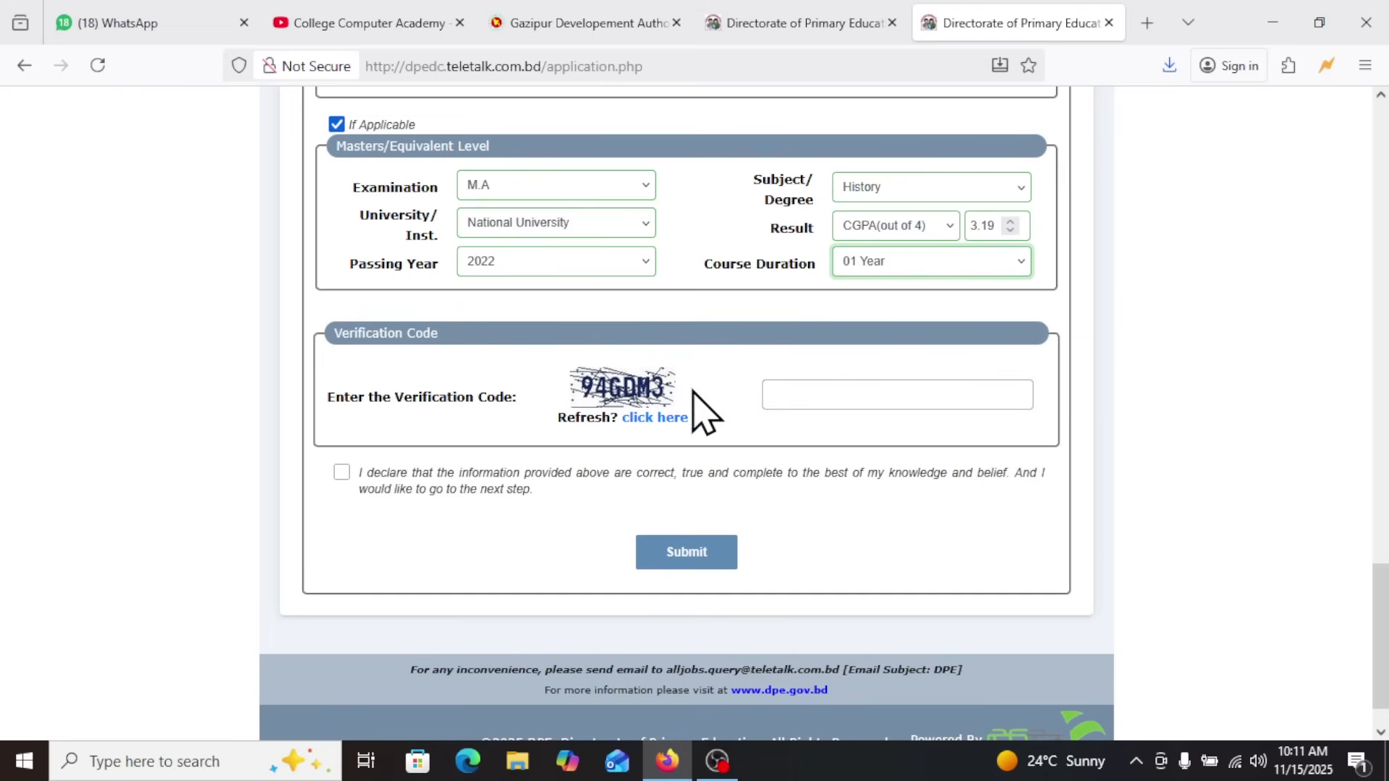
Enter the verification code shown, accept the declaration and submit the form to reach the application preview
click(811, 397)
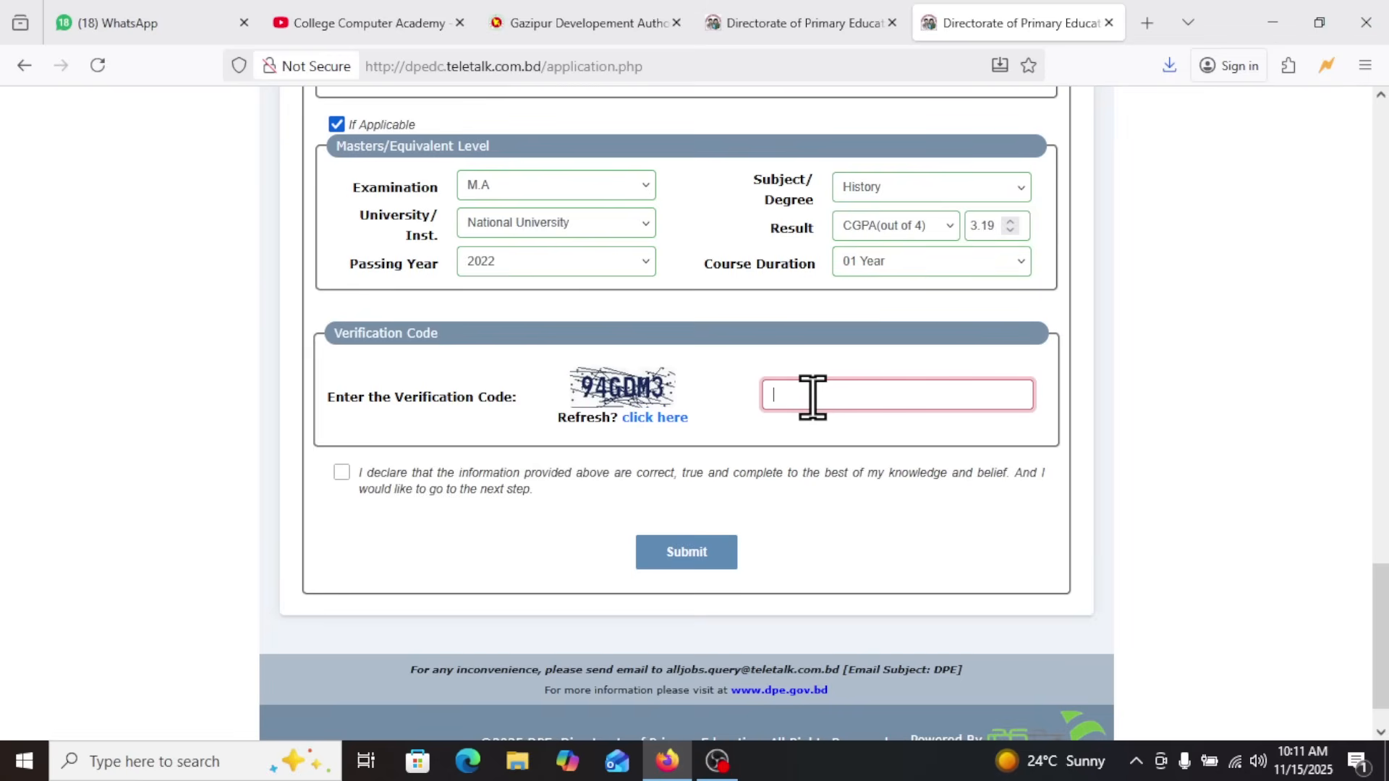
text(94GDM3)
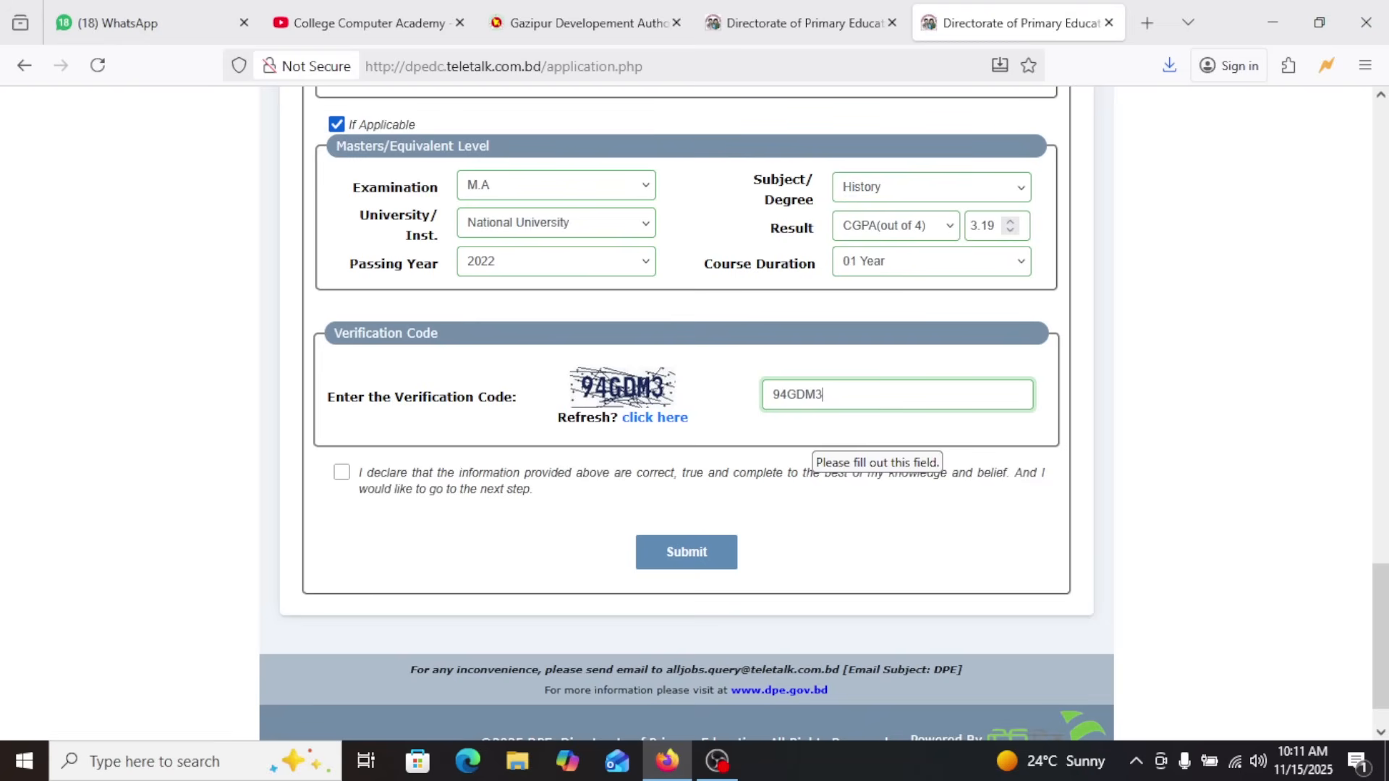
click(341, 473)
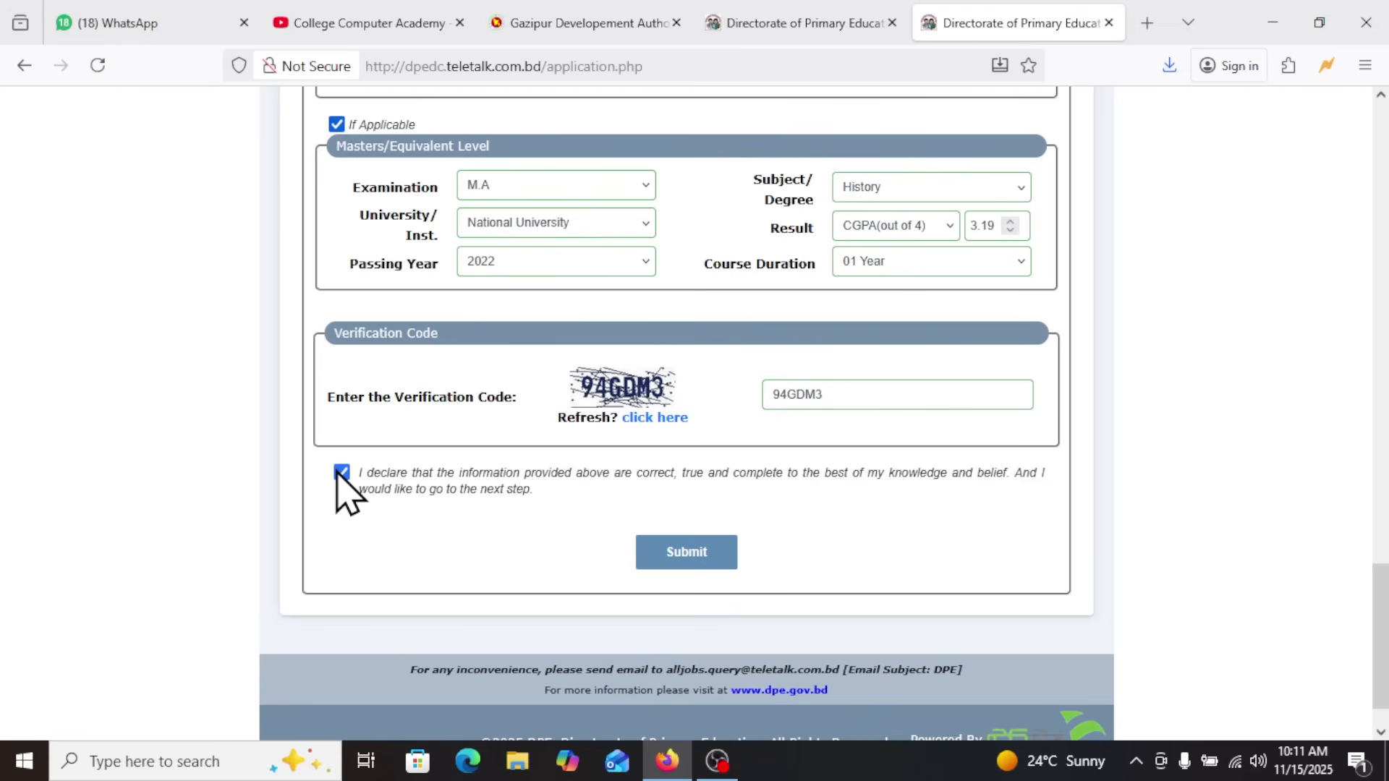
click(693, 554)
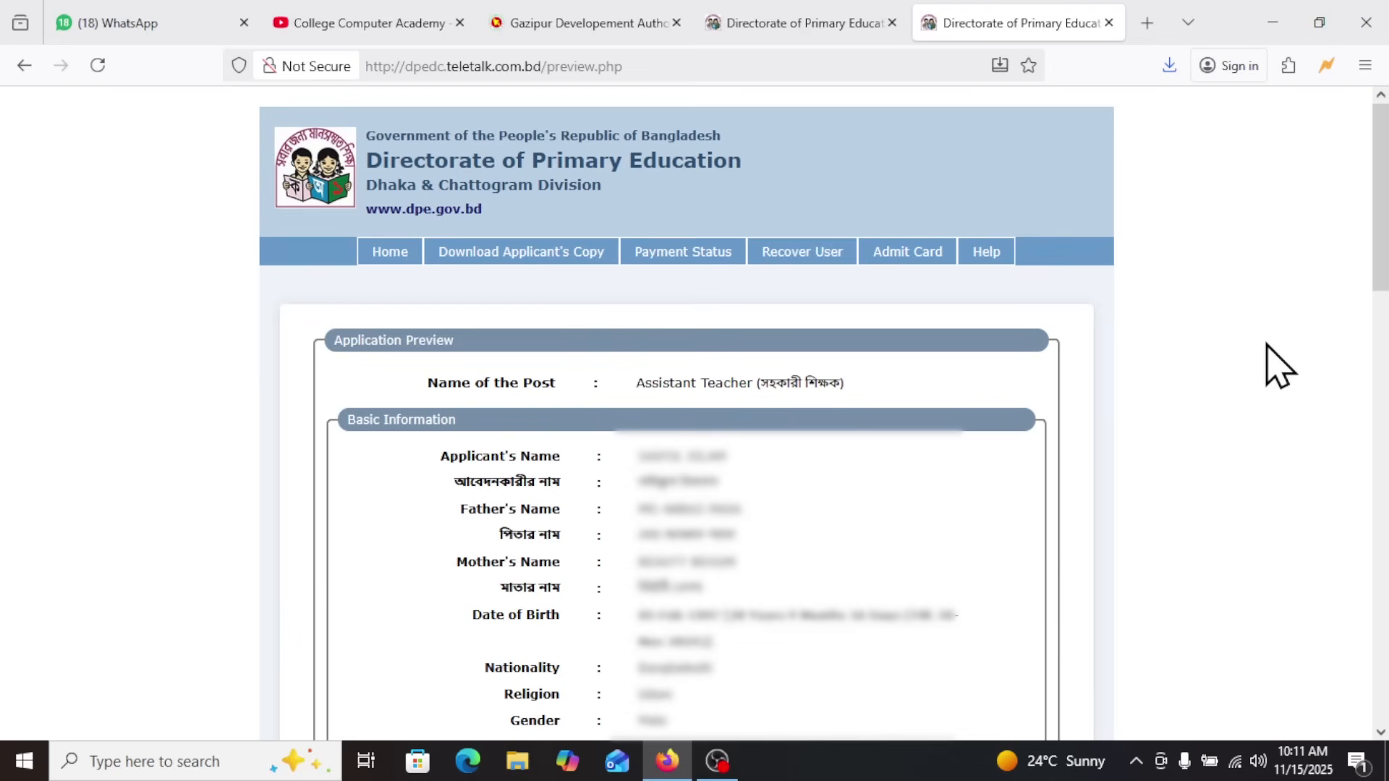
Review the application preview and read the size, format and file-size requirements for the photo and signature
scroll(1277, 366, down, 15)
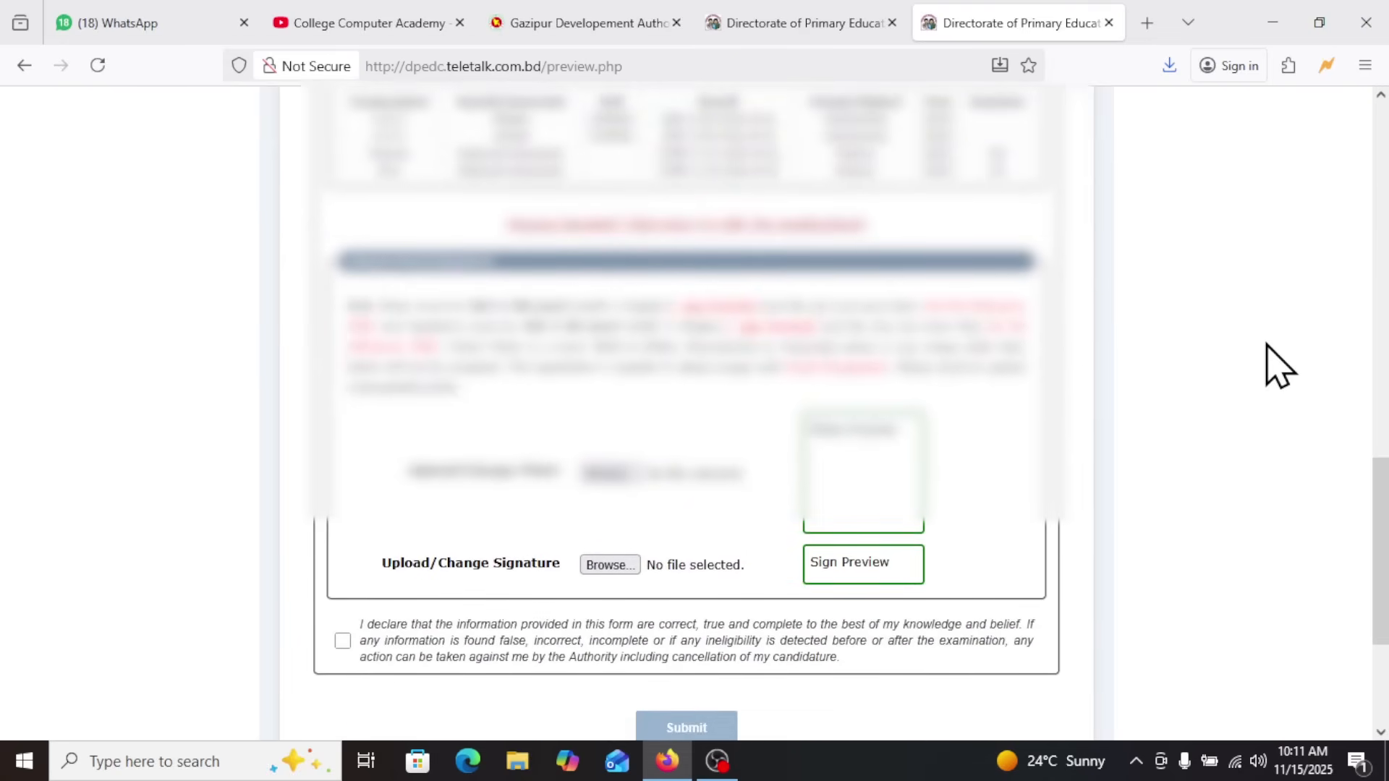
scroll(1277, 365, down, 2)
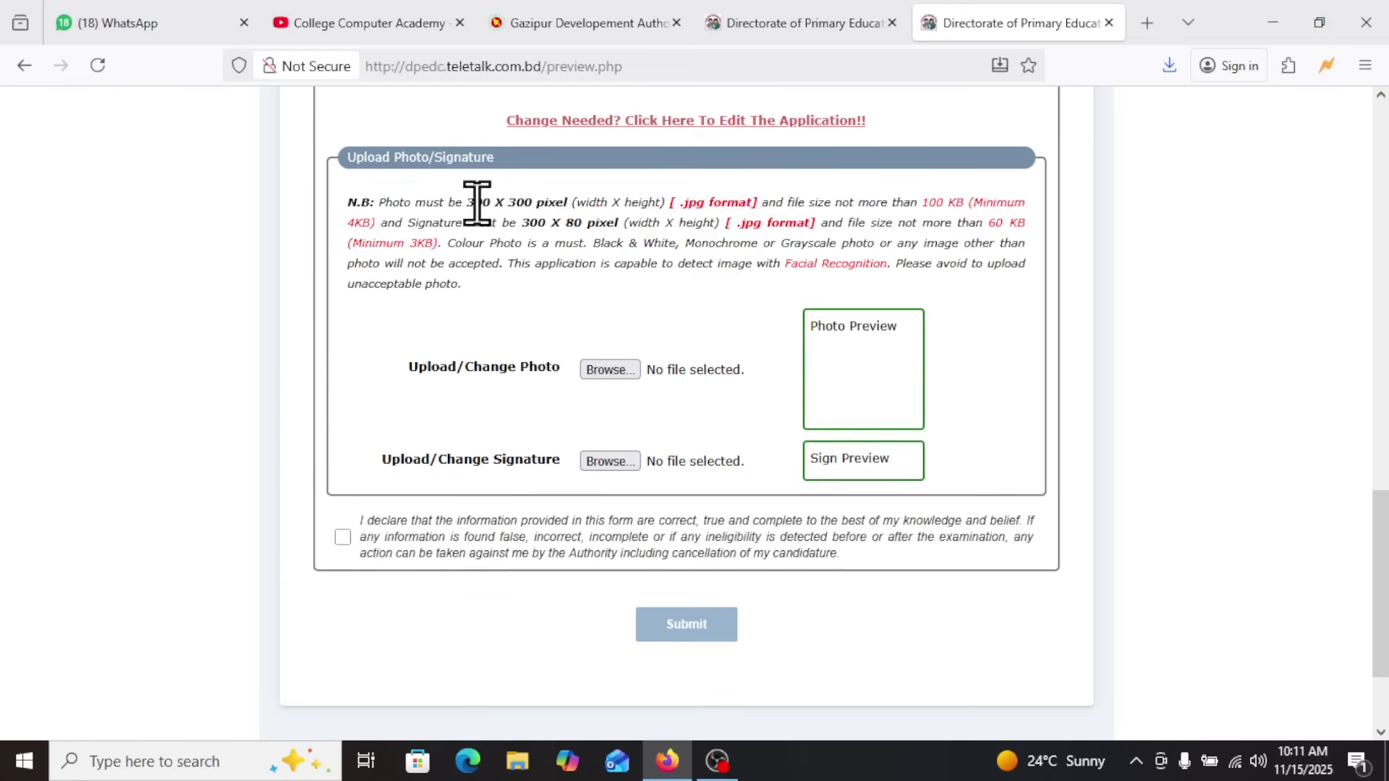
drag(464, 202, 634, 228)
drag(466, 202, 921, 298)
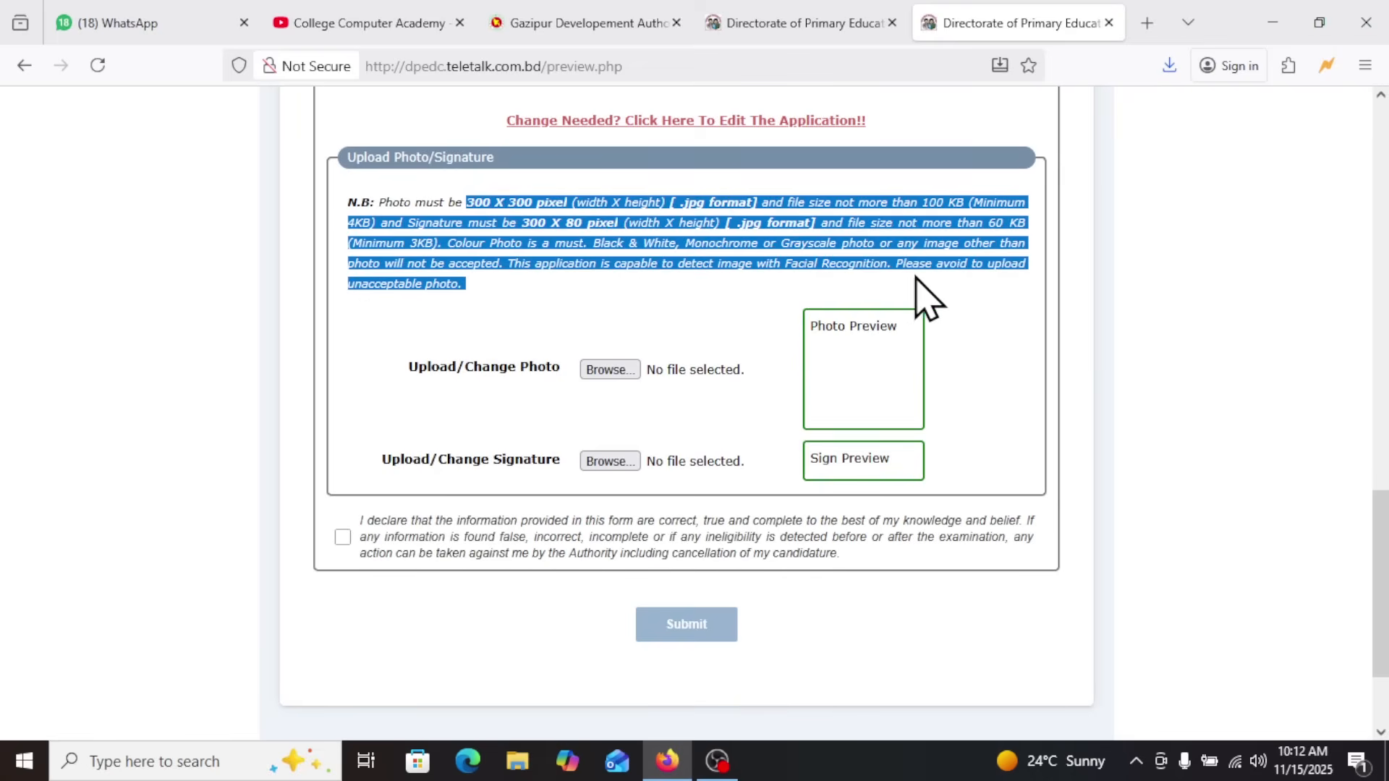
click(661, 255)
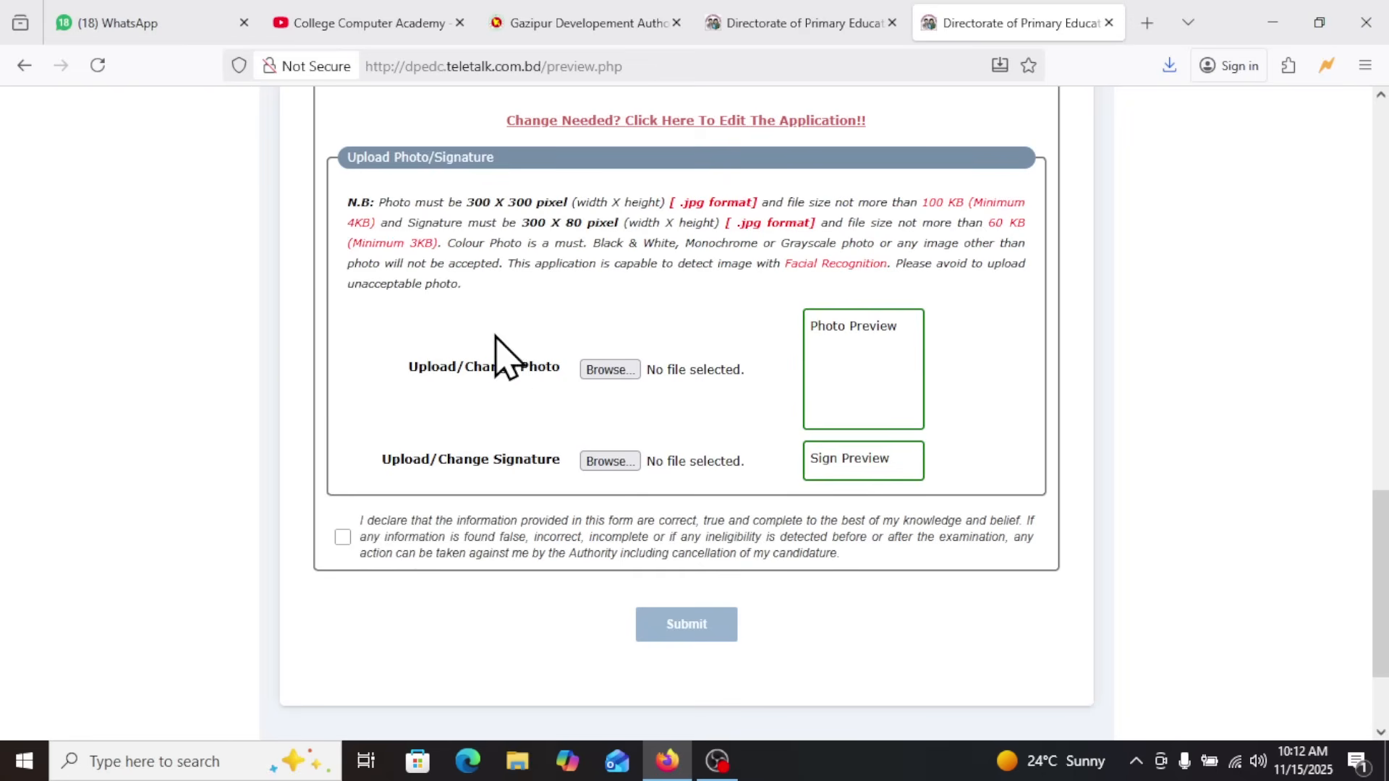
Upload photo 300300.jpg from the Desktop as the applicant's photo
click(610, 370)
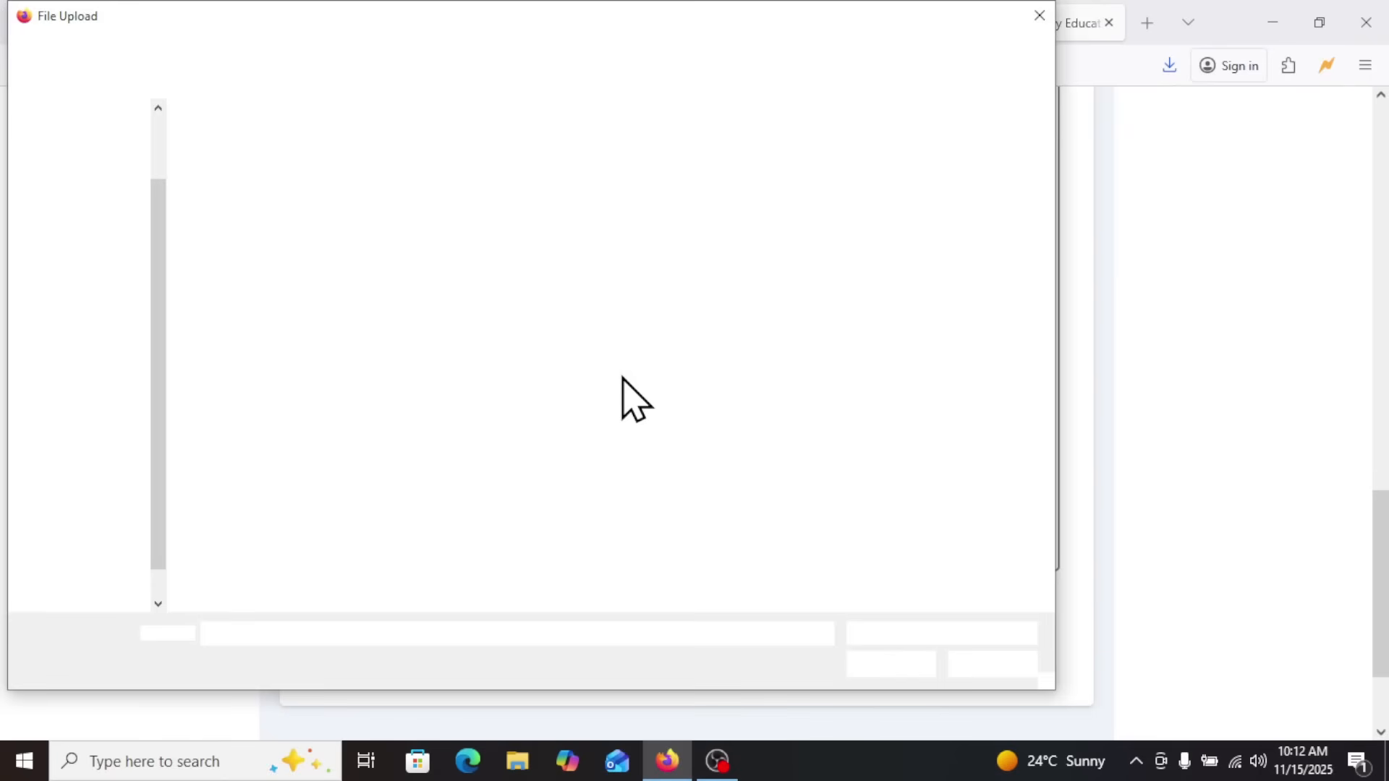
click(388, 311)
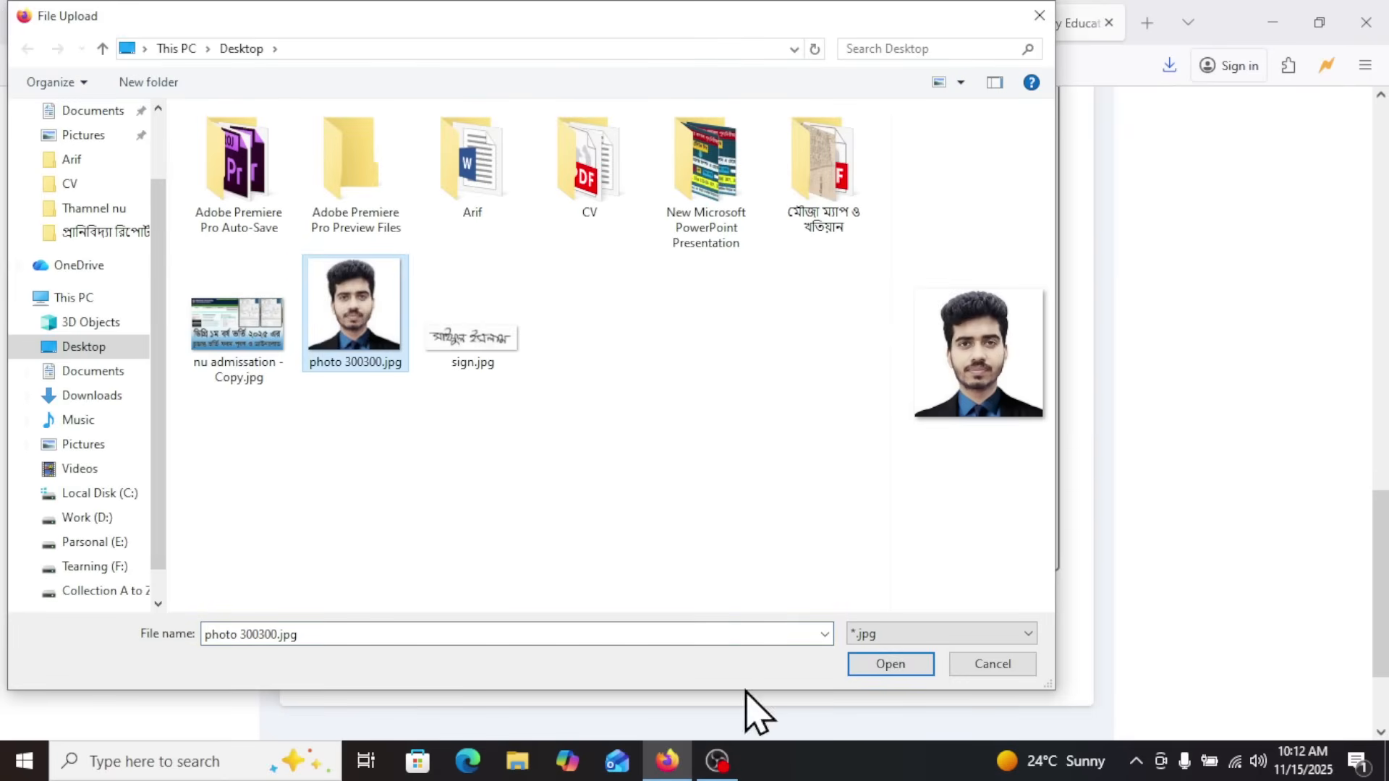
click(913, 665)
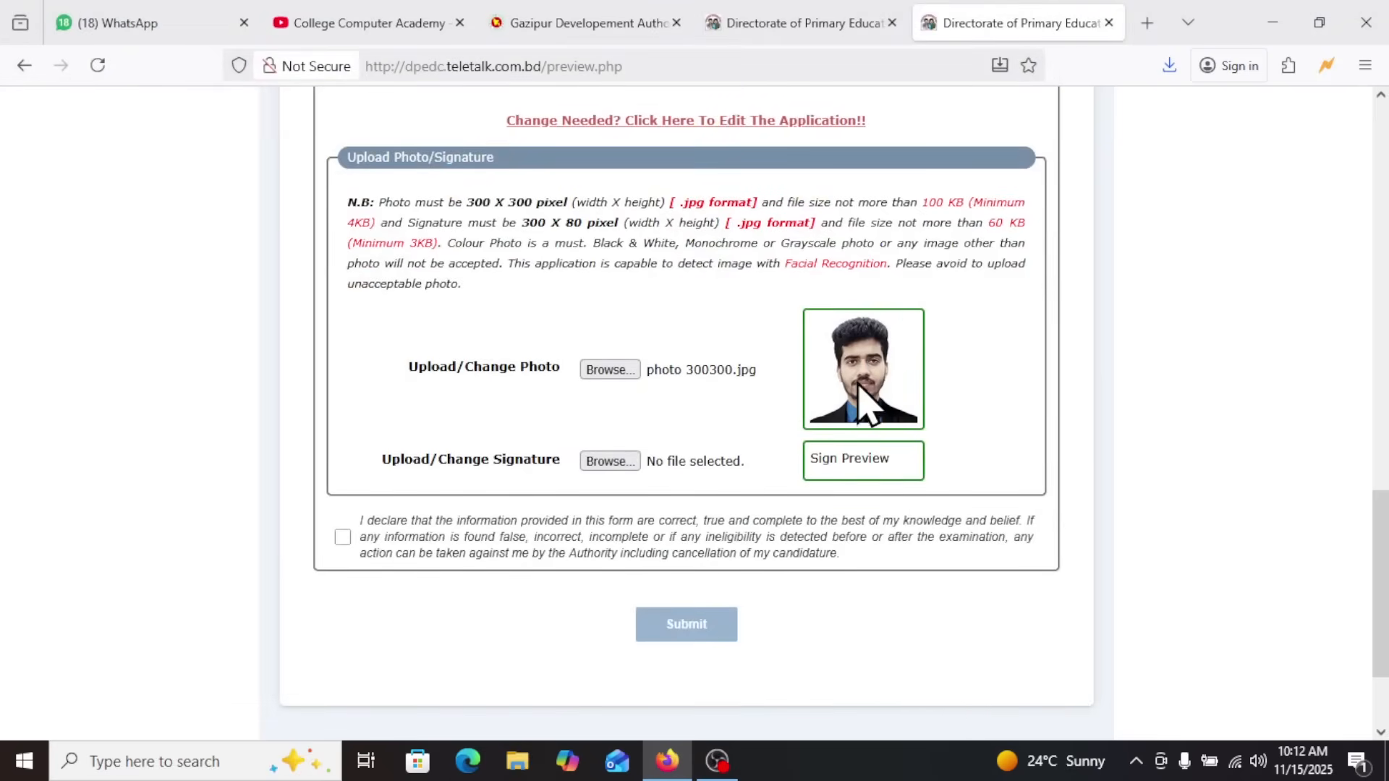
Upload sign.jpg from the Desktop as the signature and submit the application with the declaration accepted
click(610, 460)
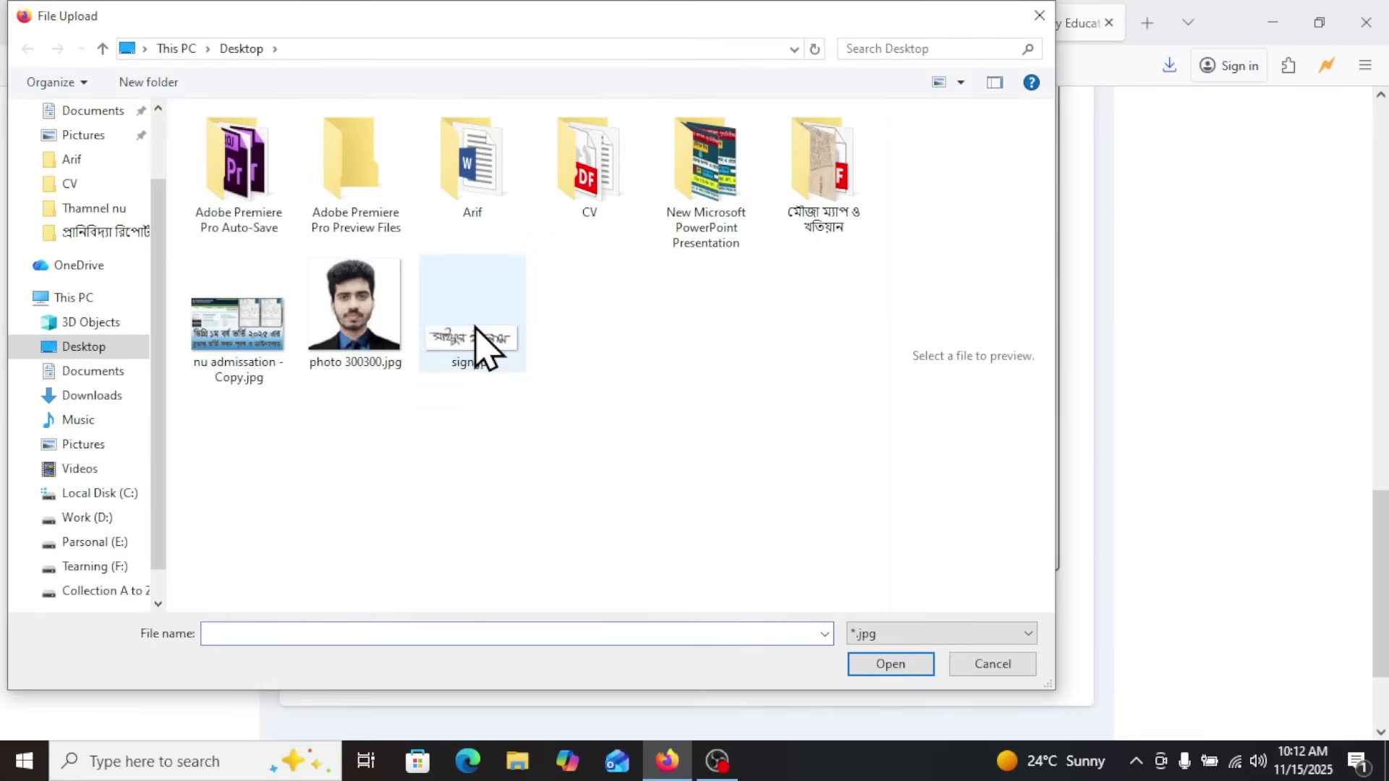
click(480, 339)
click(891, 665)
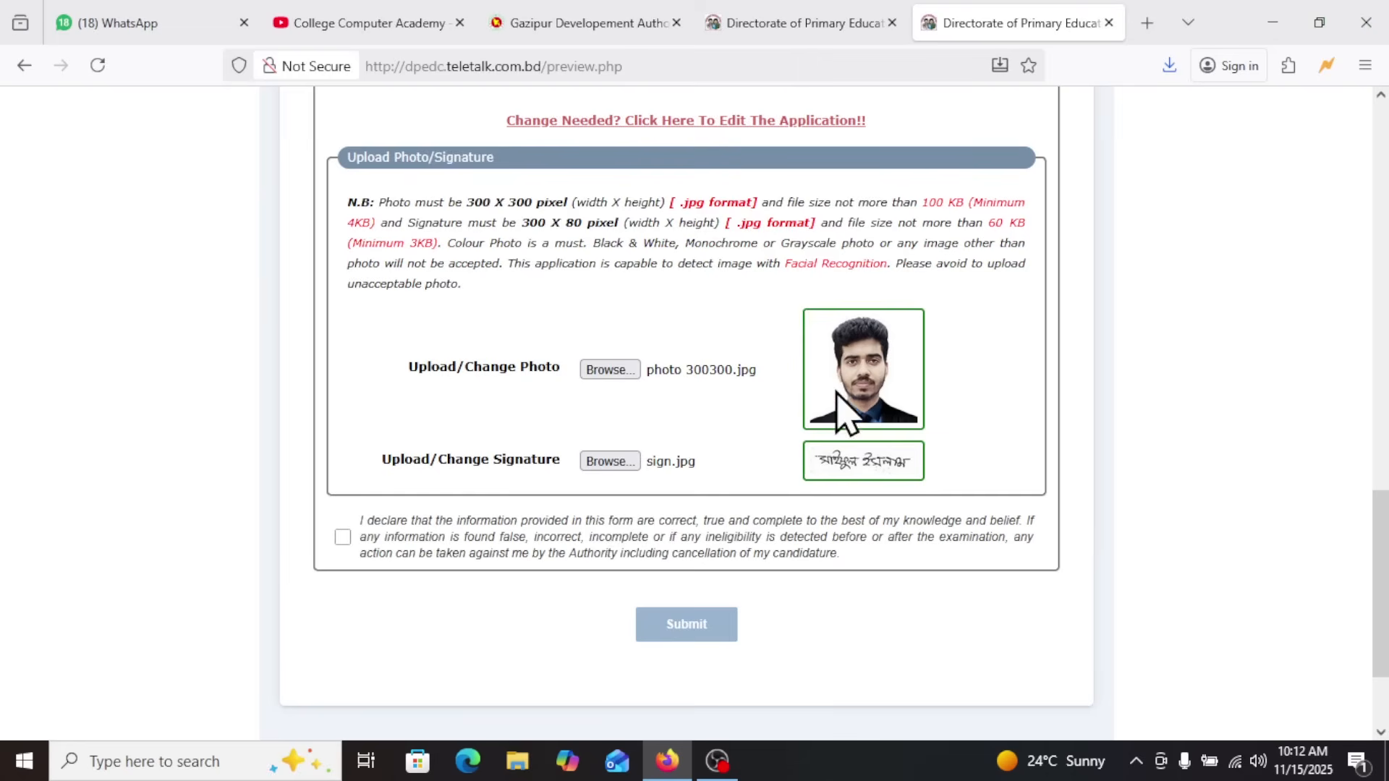
click(343, 538)
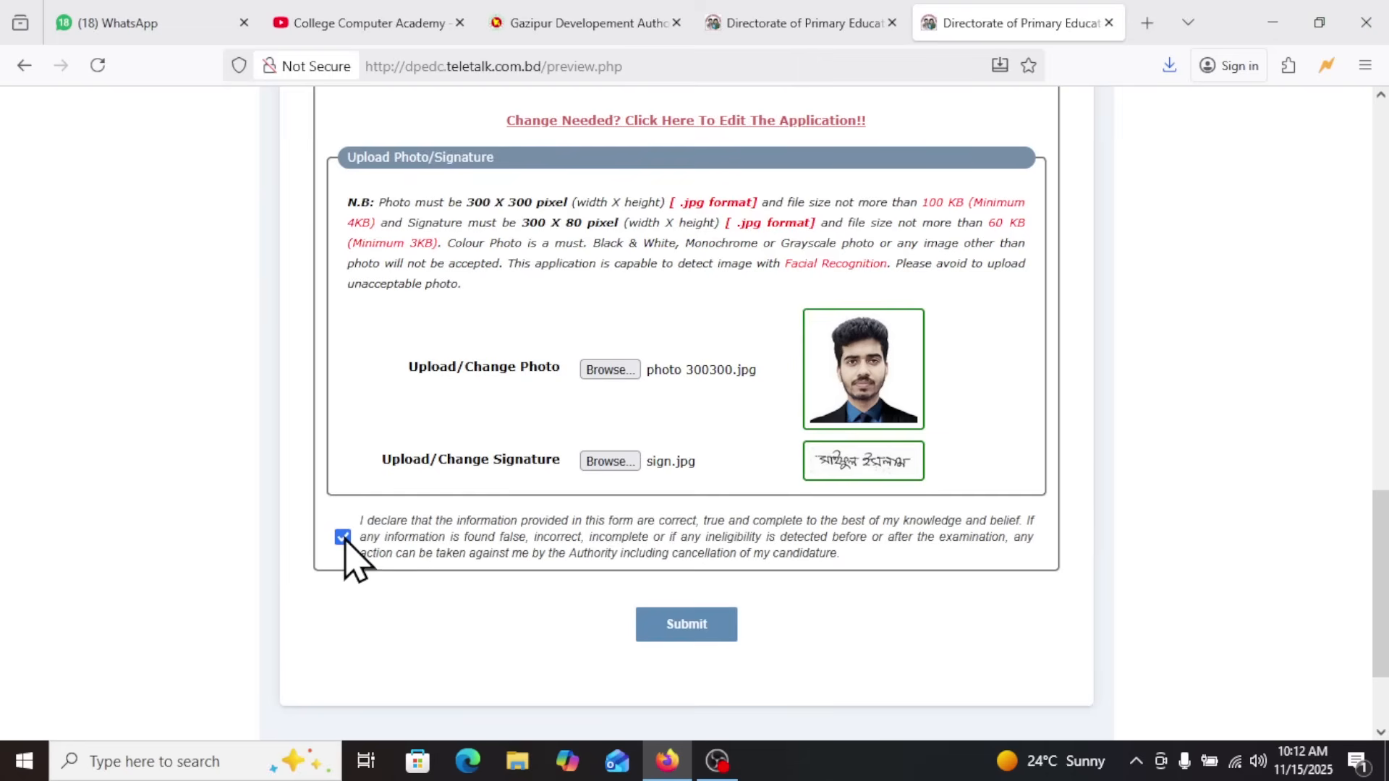
click(690, 626)
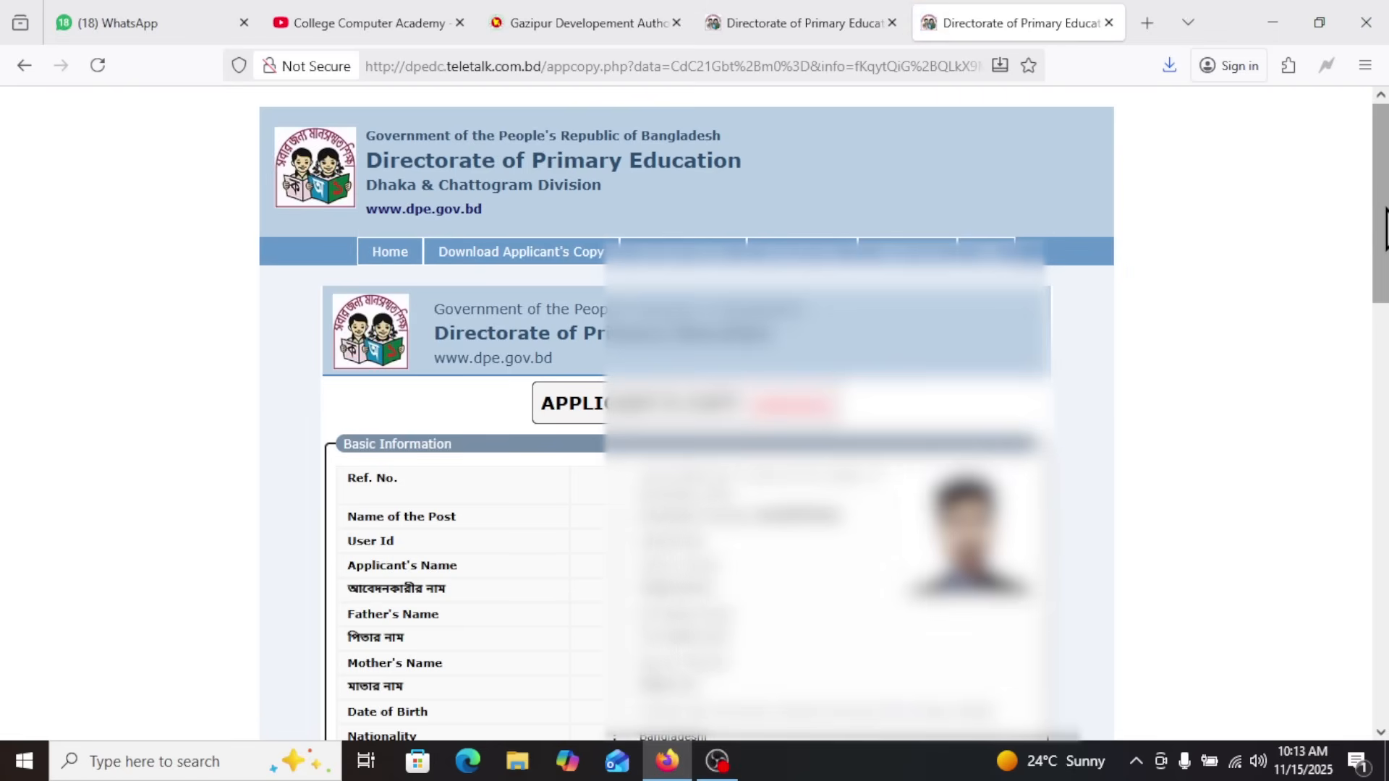
Check the unpaid Applicant's Copy down to the SMS payment instructions and download it as a PDF
drag(1381, 217, 1381, 285)
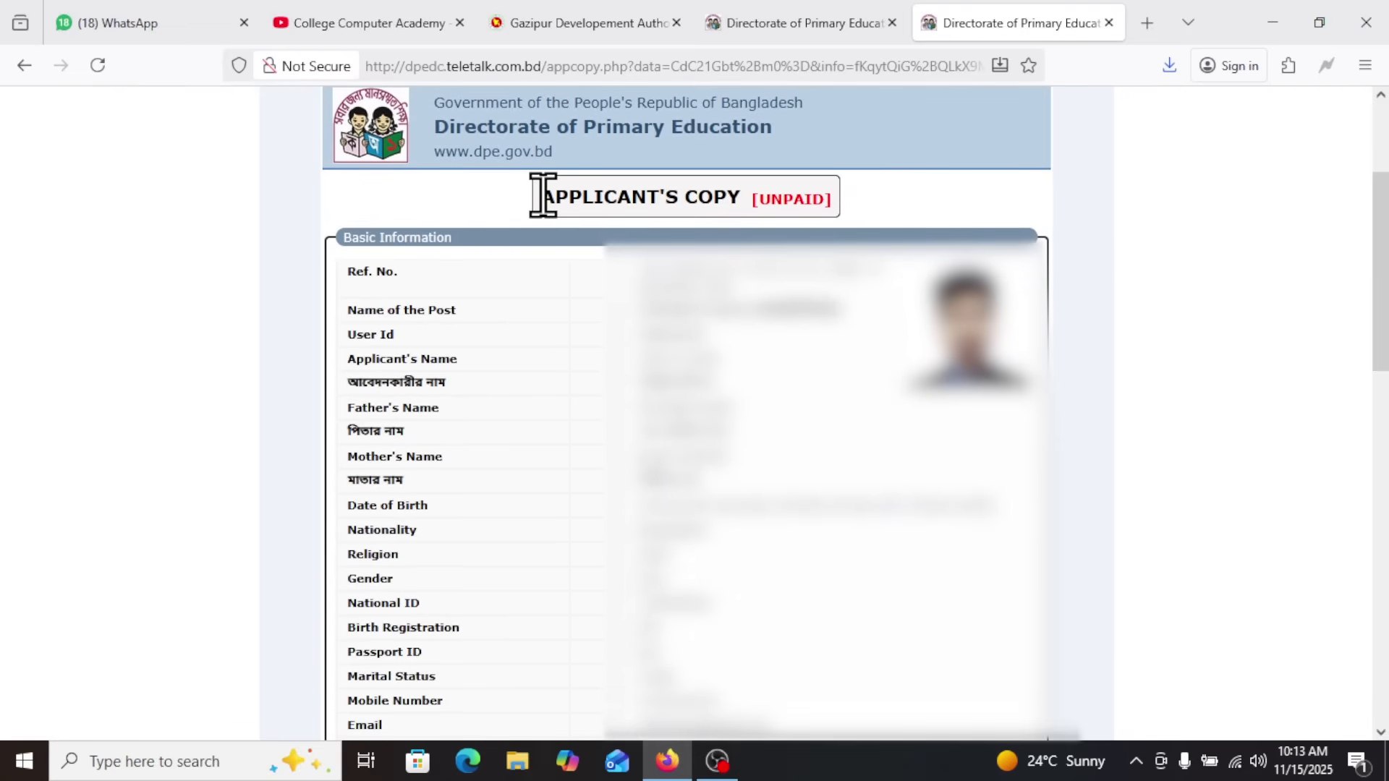
drag(543, 196, 839, 203)
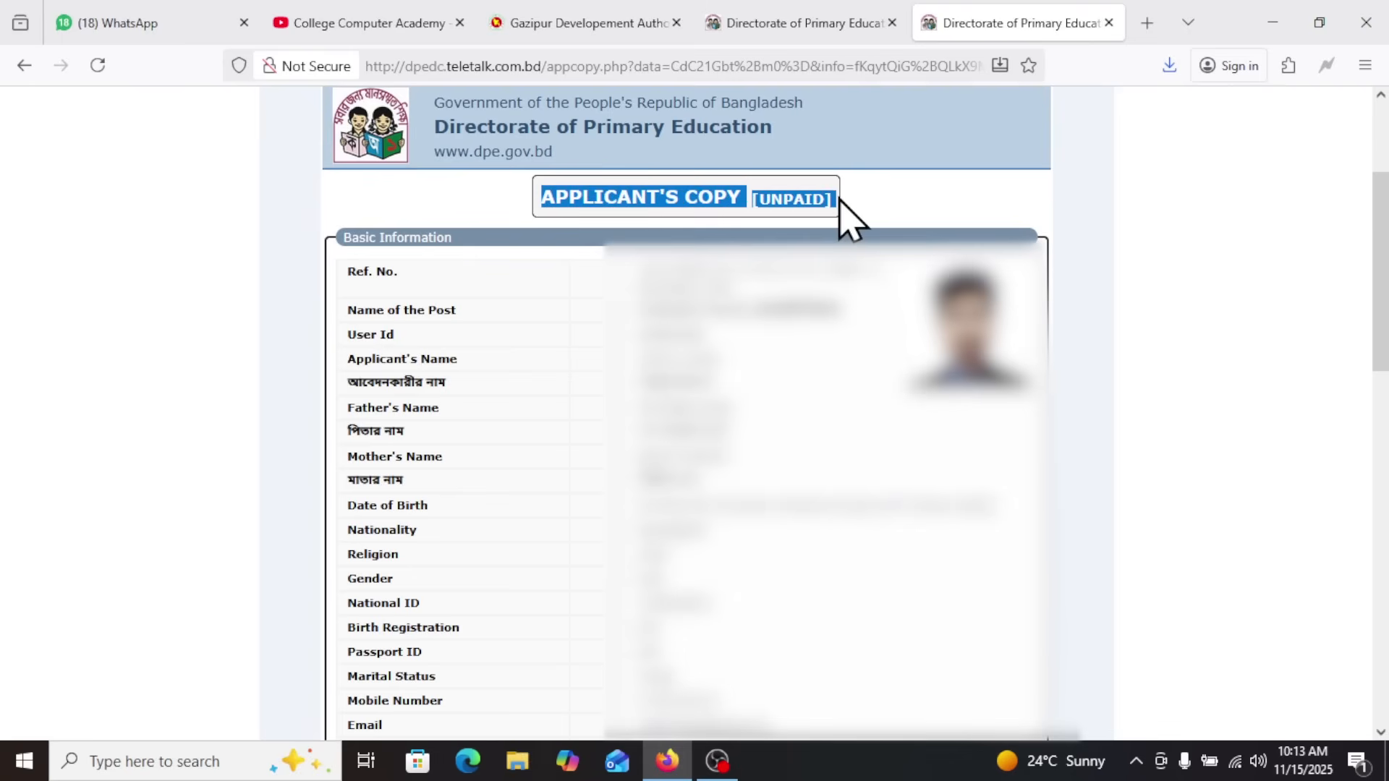
click(839, 203)
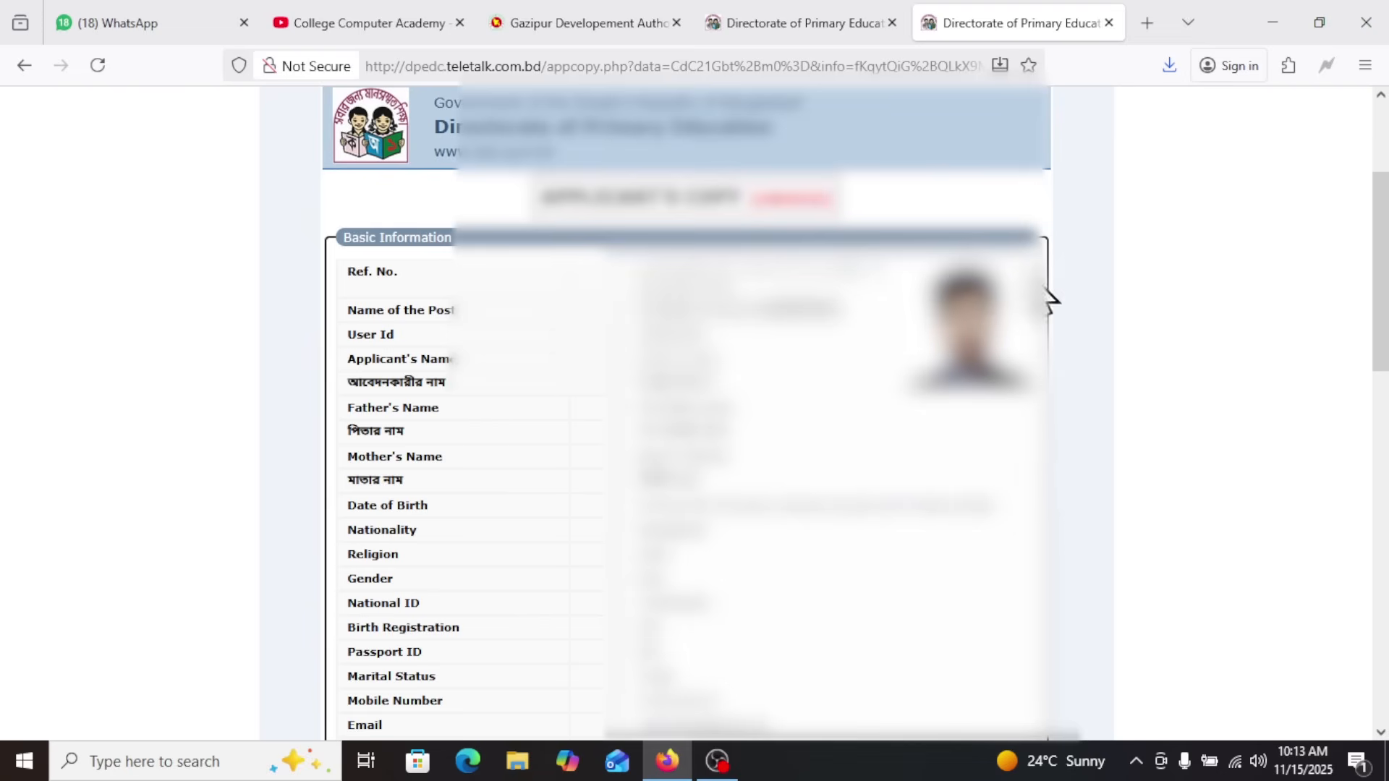
scroll(687, 412, down, 15)
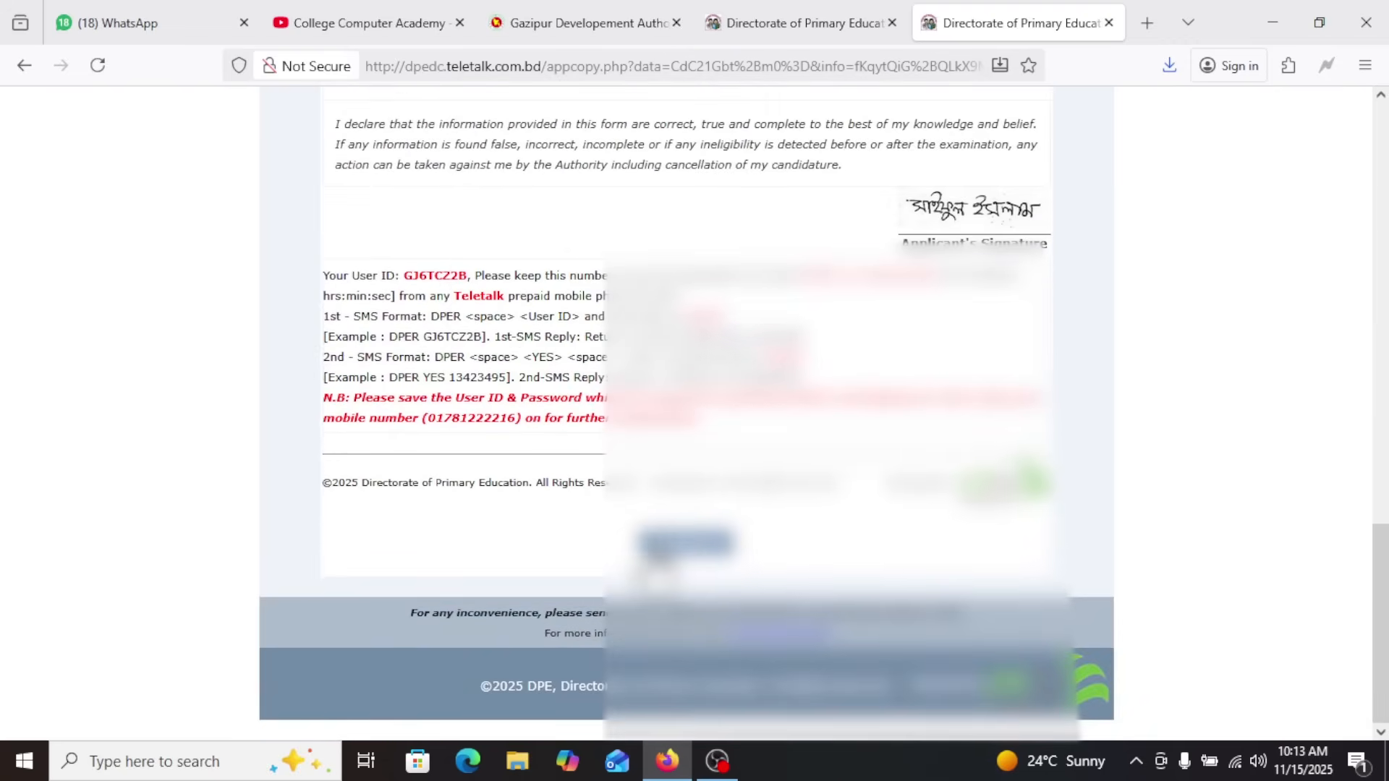
click(686, 546)
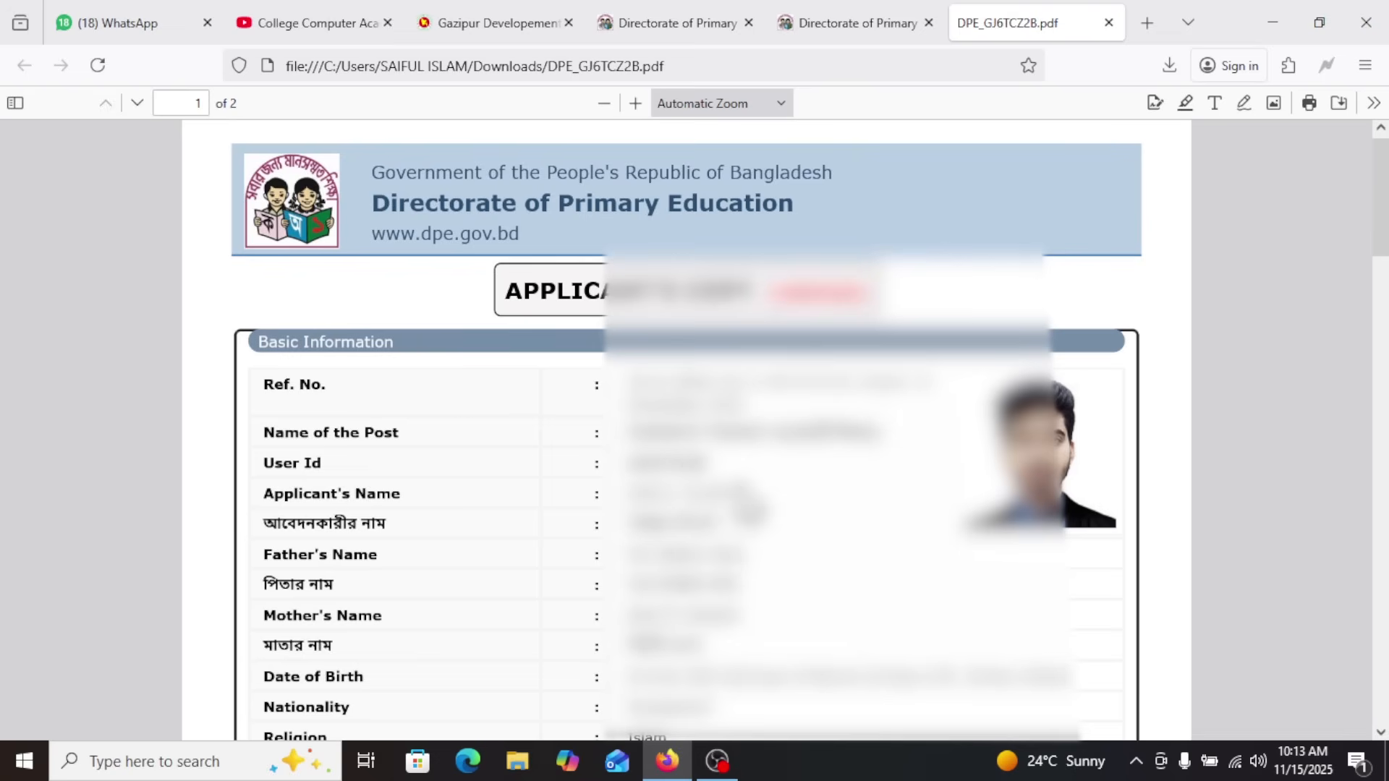
Look at the application portal's home page and the downloaded Applicant's Copy PDF
click(707, 7)
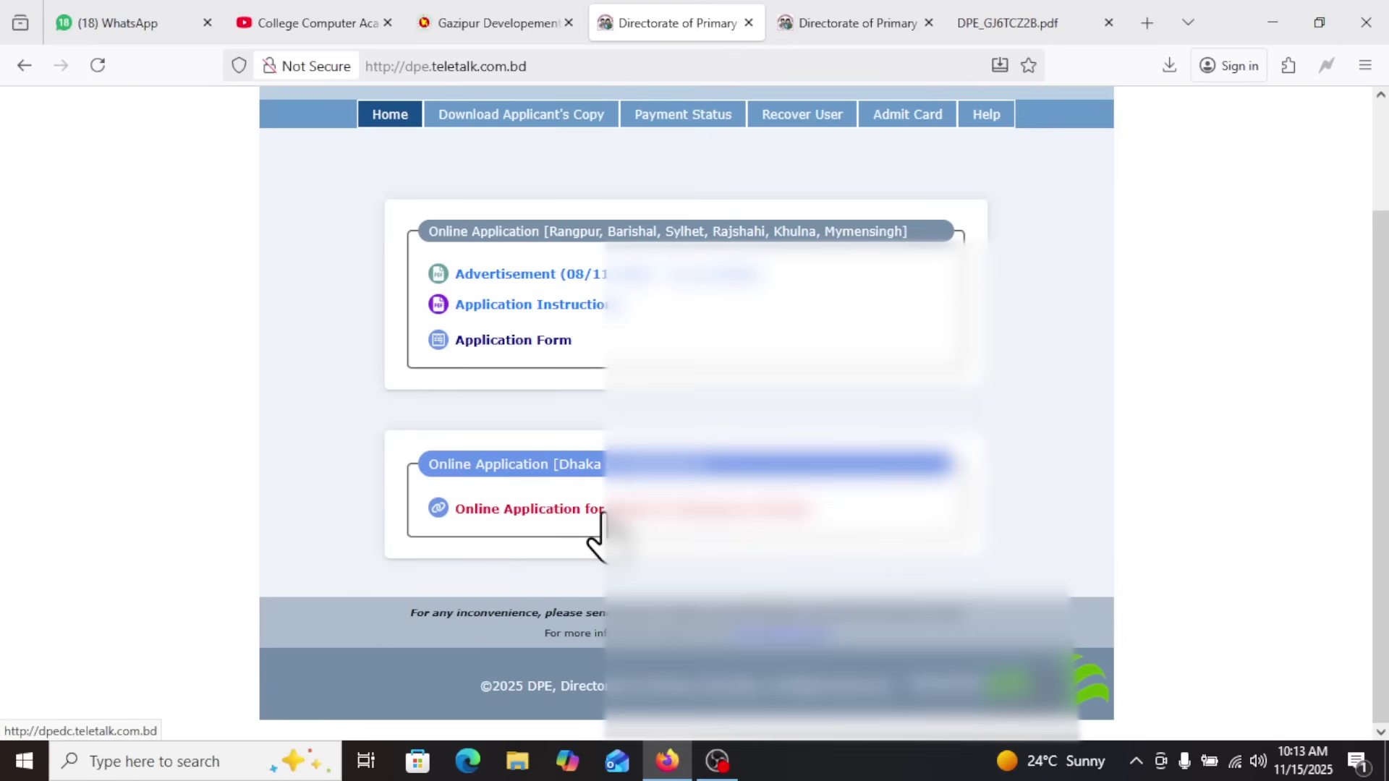
click(1028, 22)
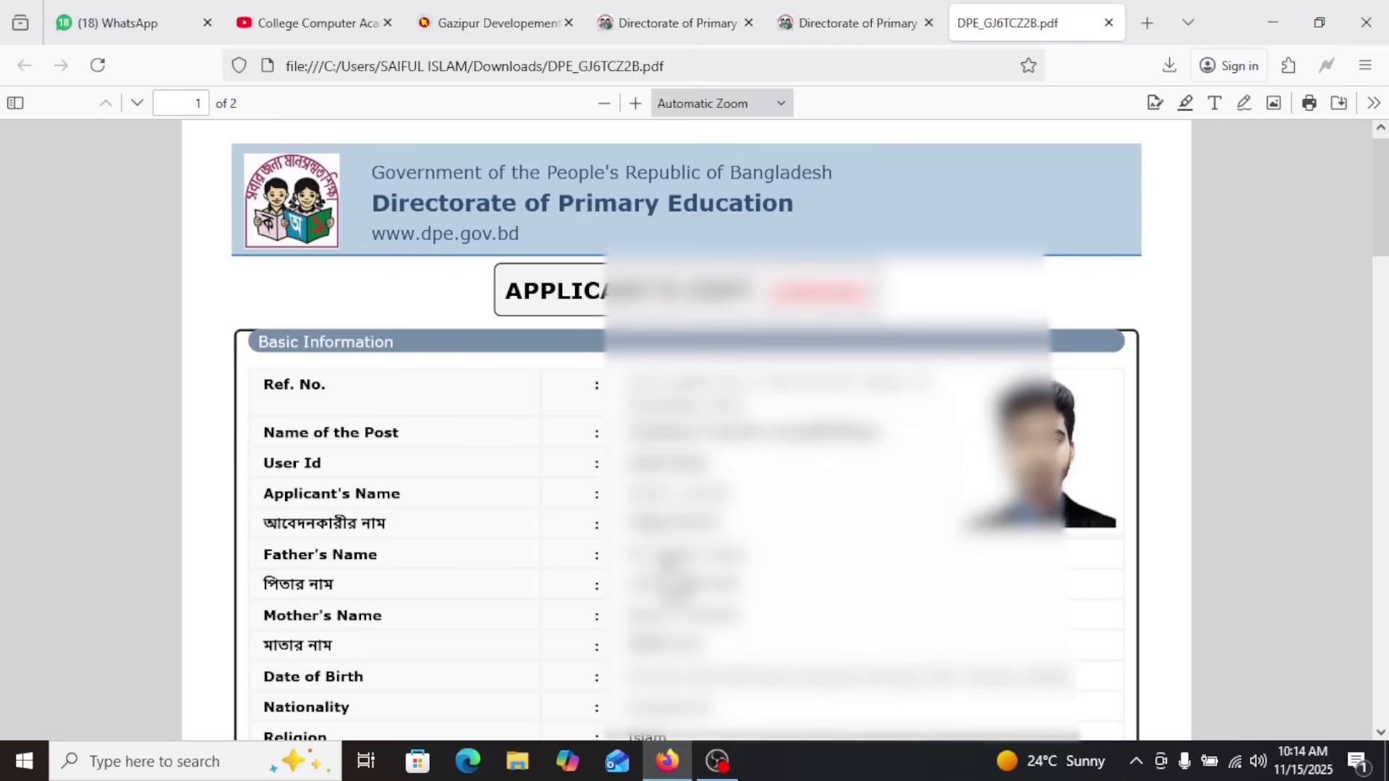
click(916, 15)
Open the Advertisement from the dpe.teletalk.com.bd home page and read its conditions on fee payment and the final Applicant's Copy
click(697, 8)
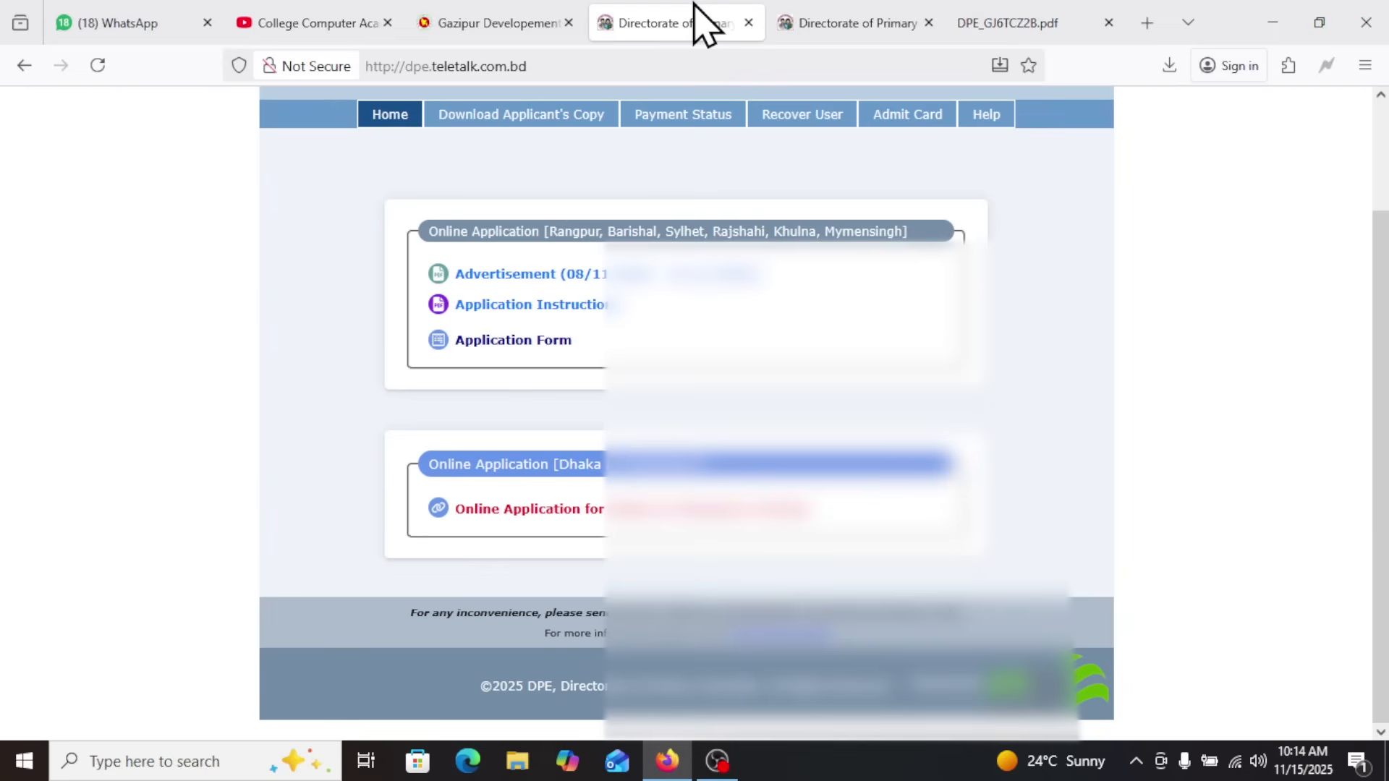
click(636, 275)
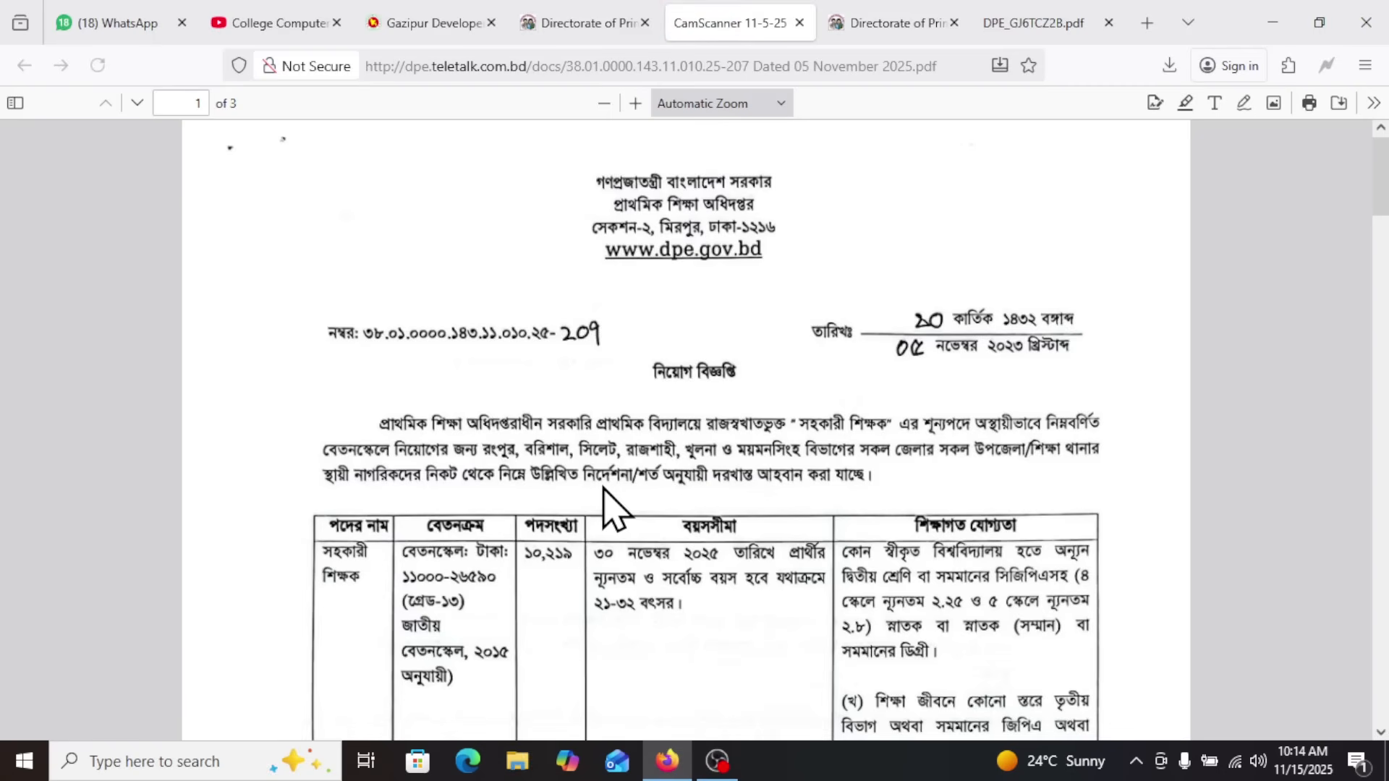
scroll(670, 521, down, 15)
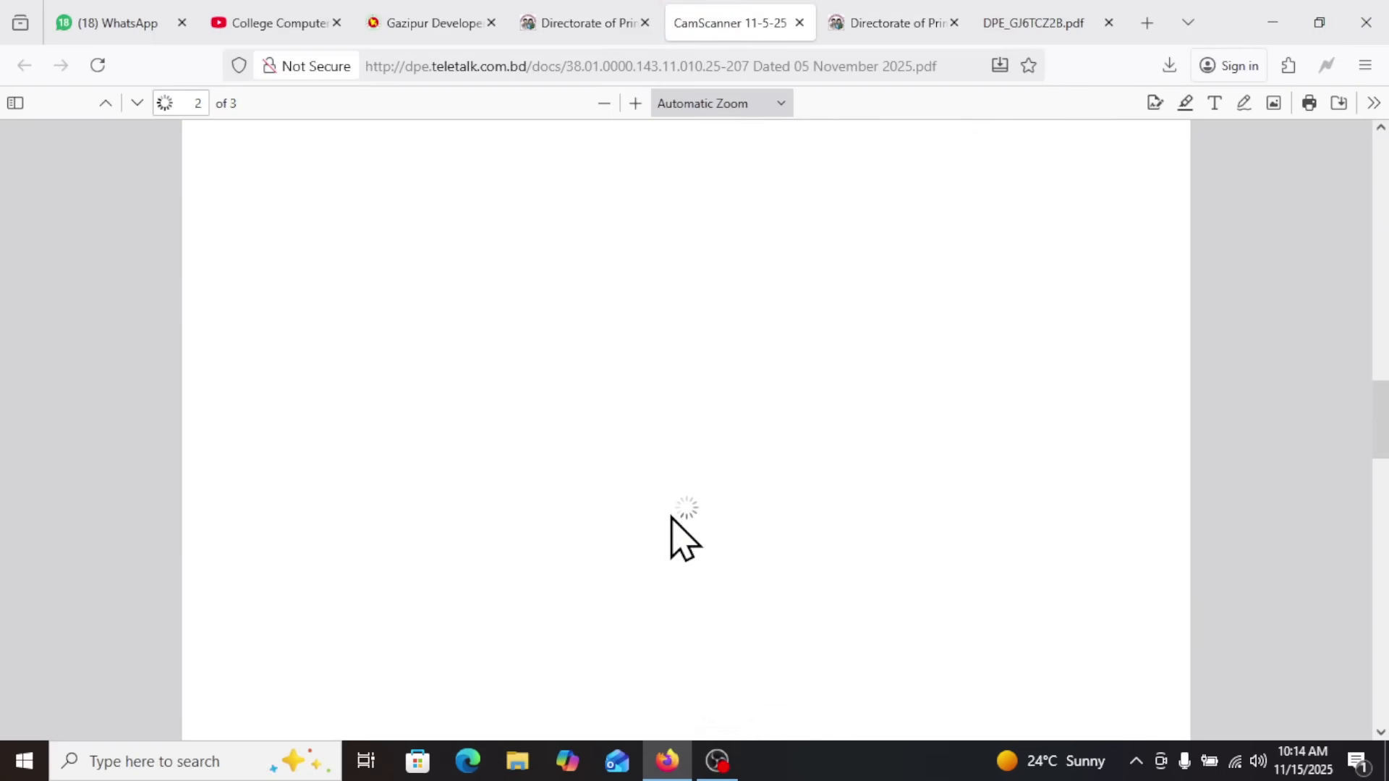
scroll(671, 521, up, 10)
scroll(615, 492, down, 2)
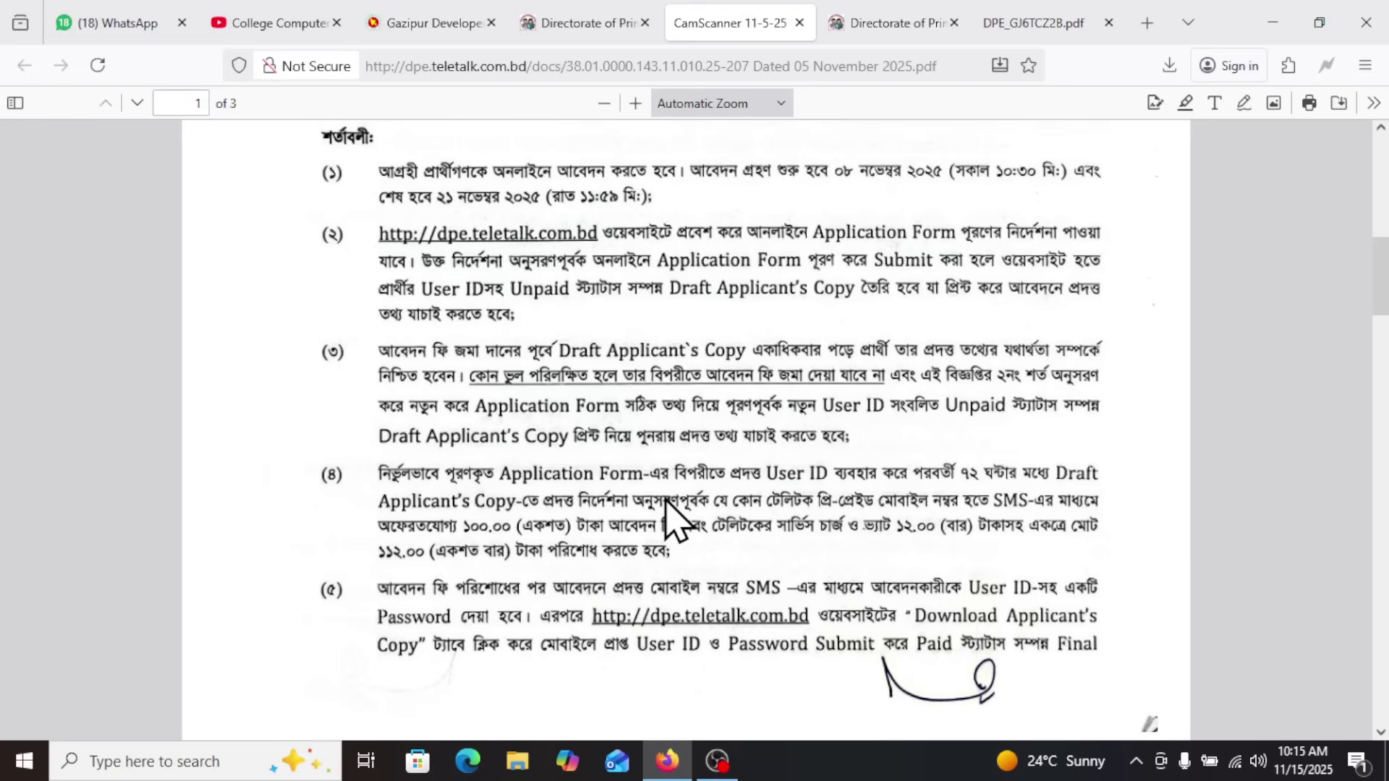
scroll(665, 499, down, 3)
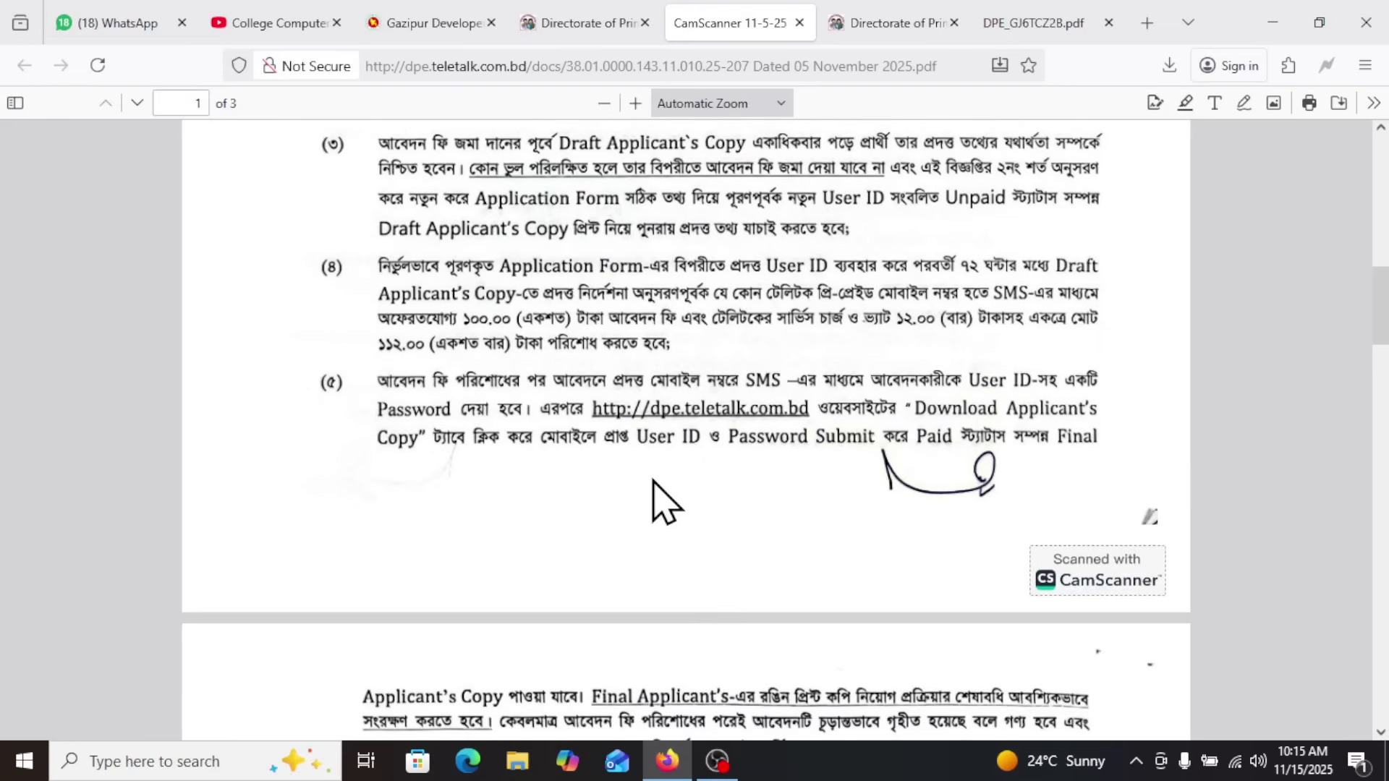
scroll(424, 358, down, 5)
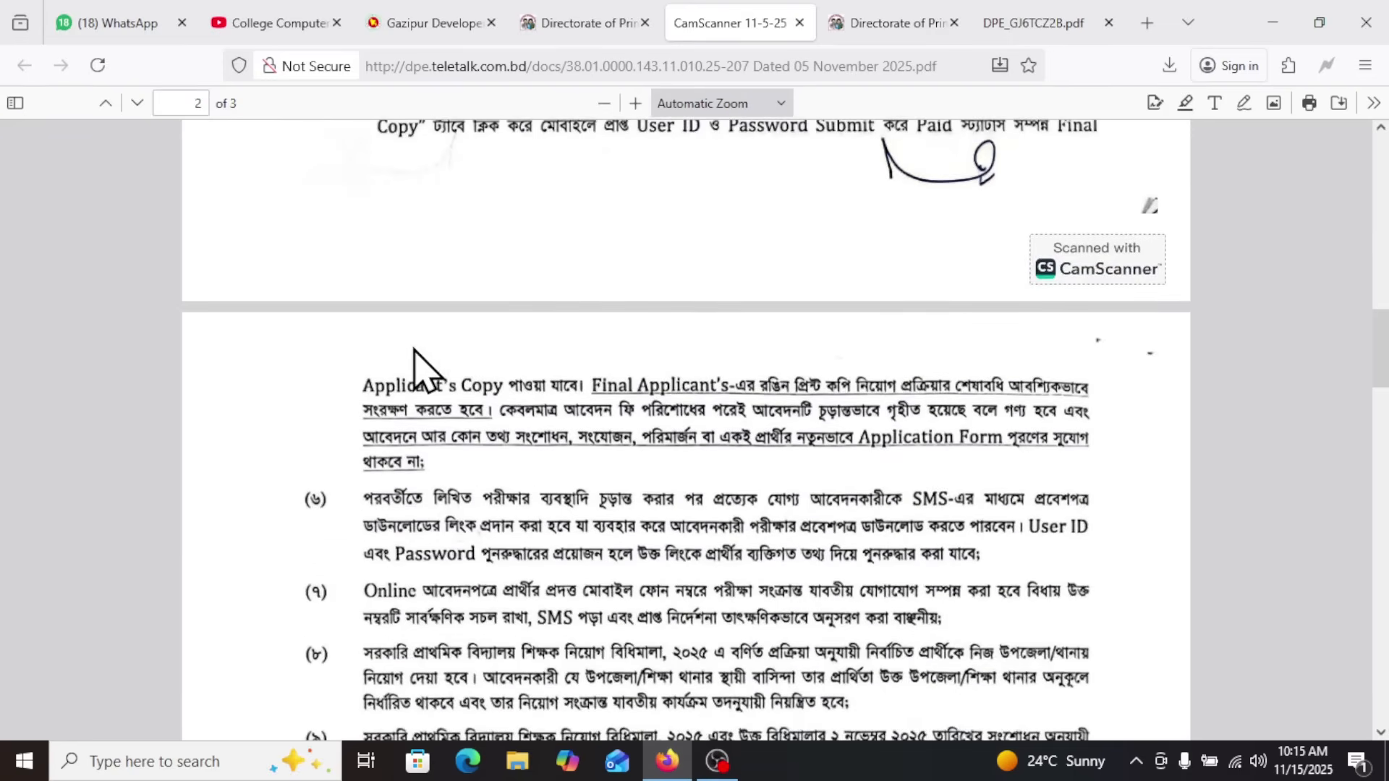
scroll(423, 362, up, 3)
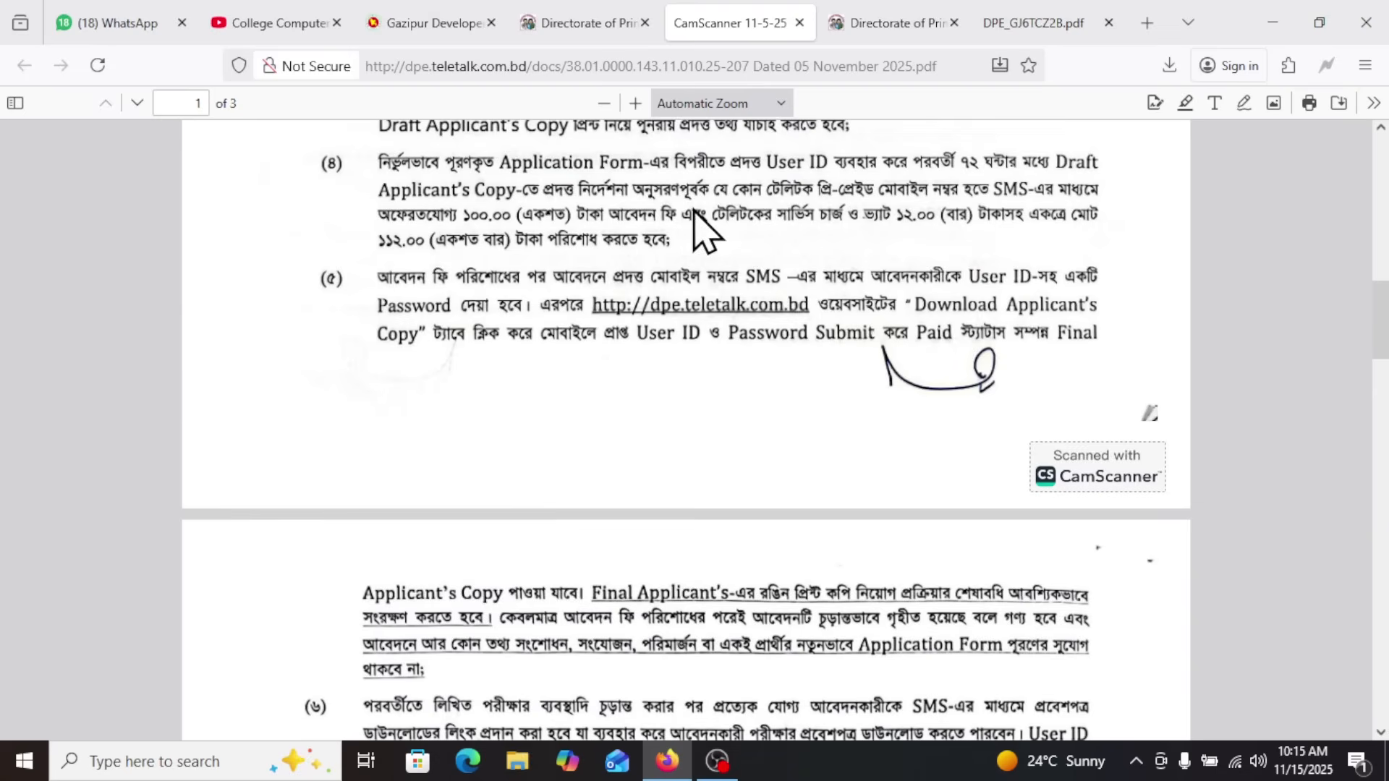
scroll(615, 347, up, 2)
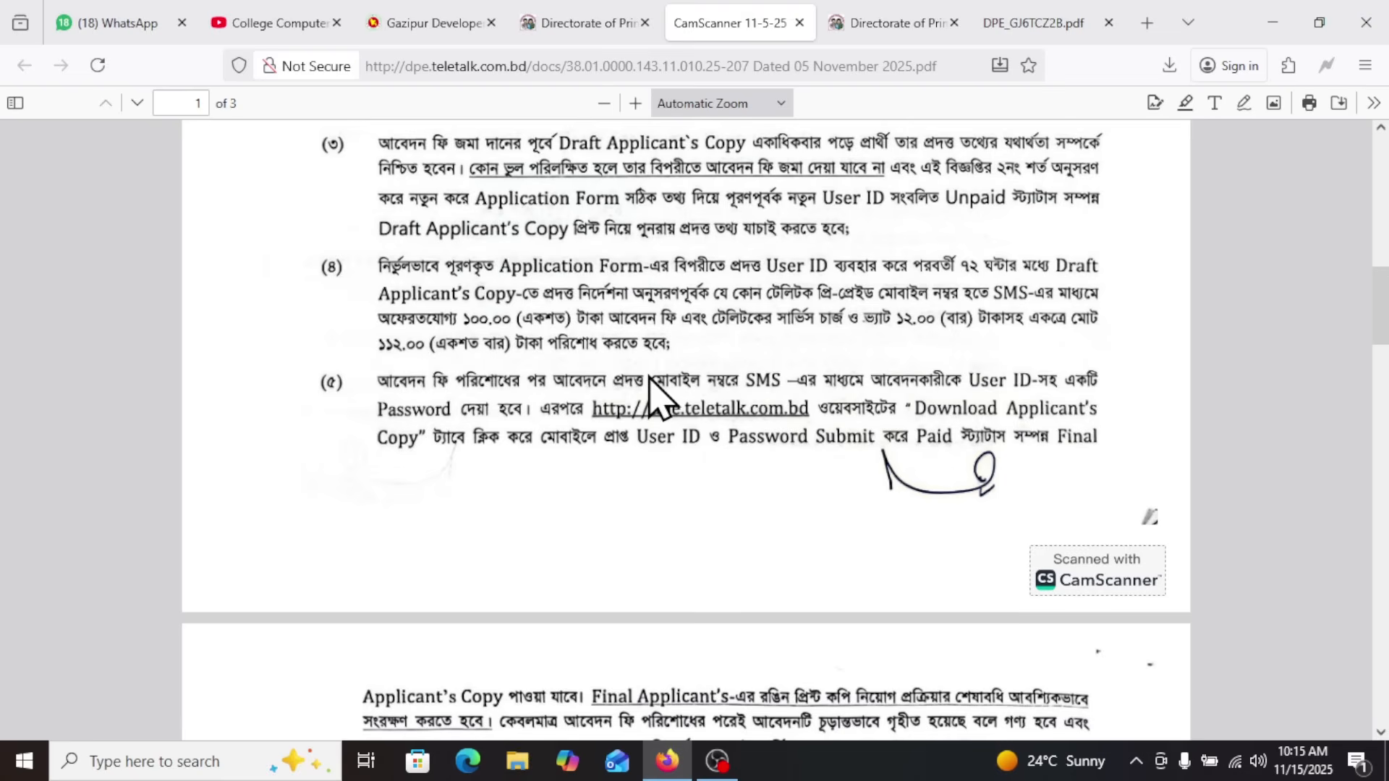
Skim the advertisement's remaining conditions, then write the SMS keyword DPER in a Notepad document
scroll(649, 390, down, 10)
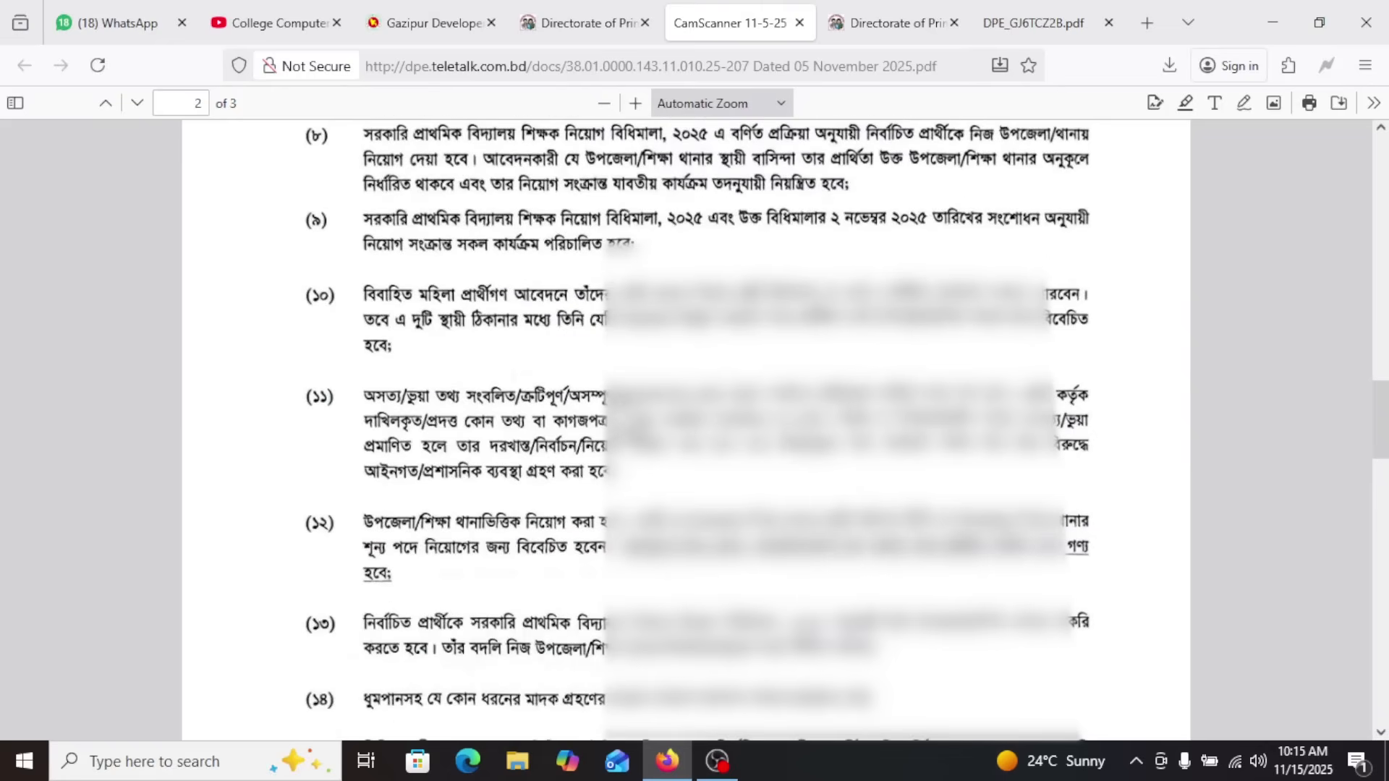
mouse_move(871, 25)
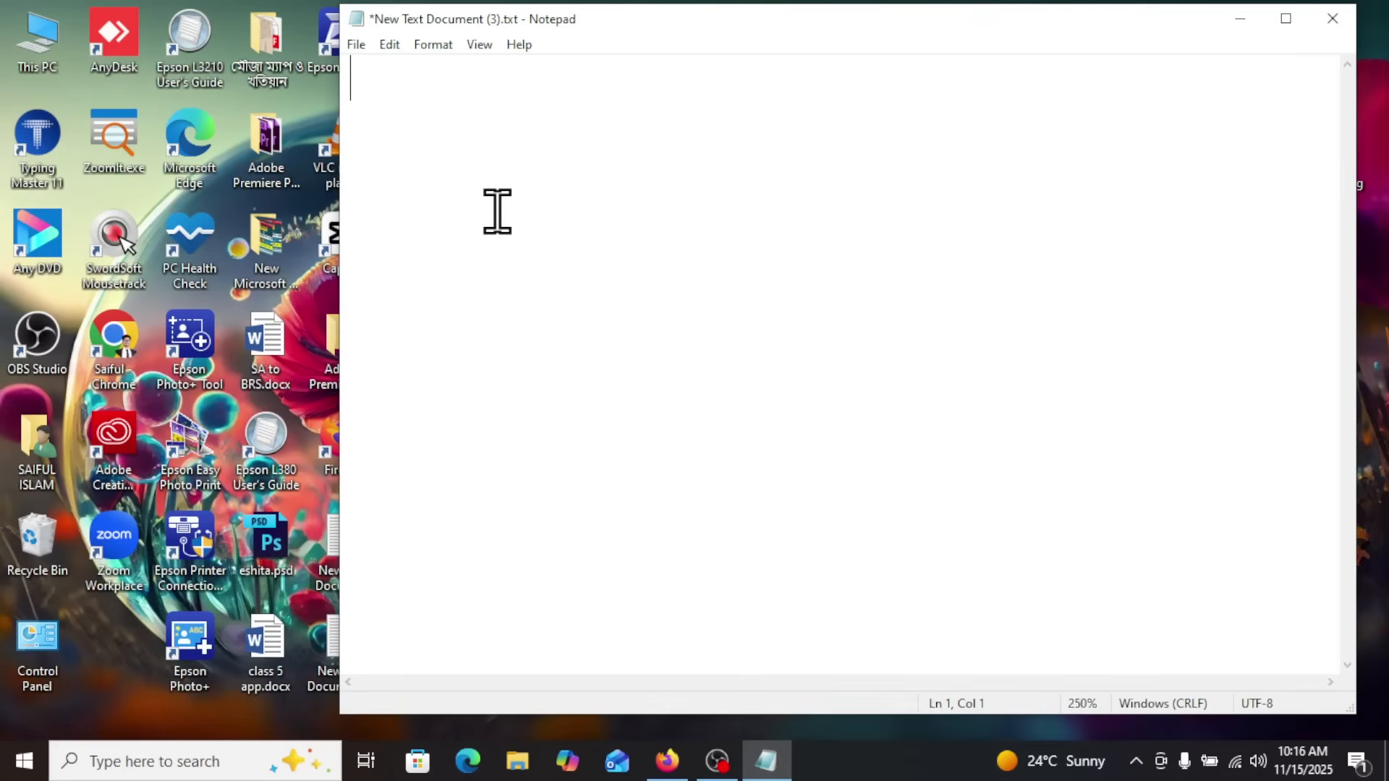
text(DPER)
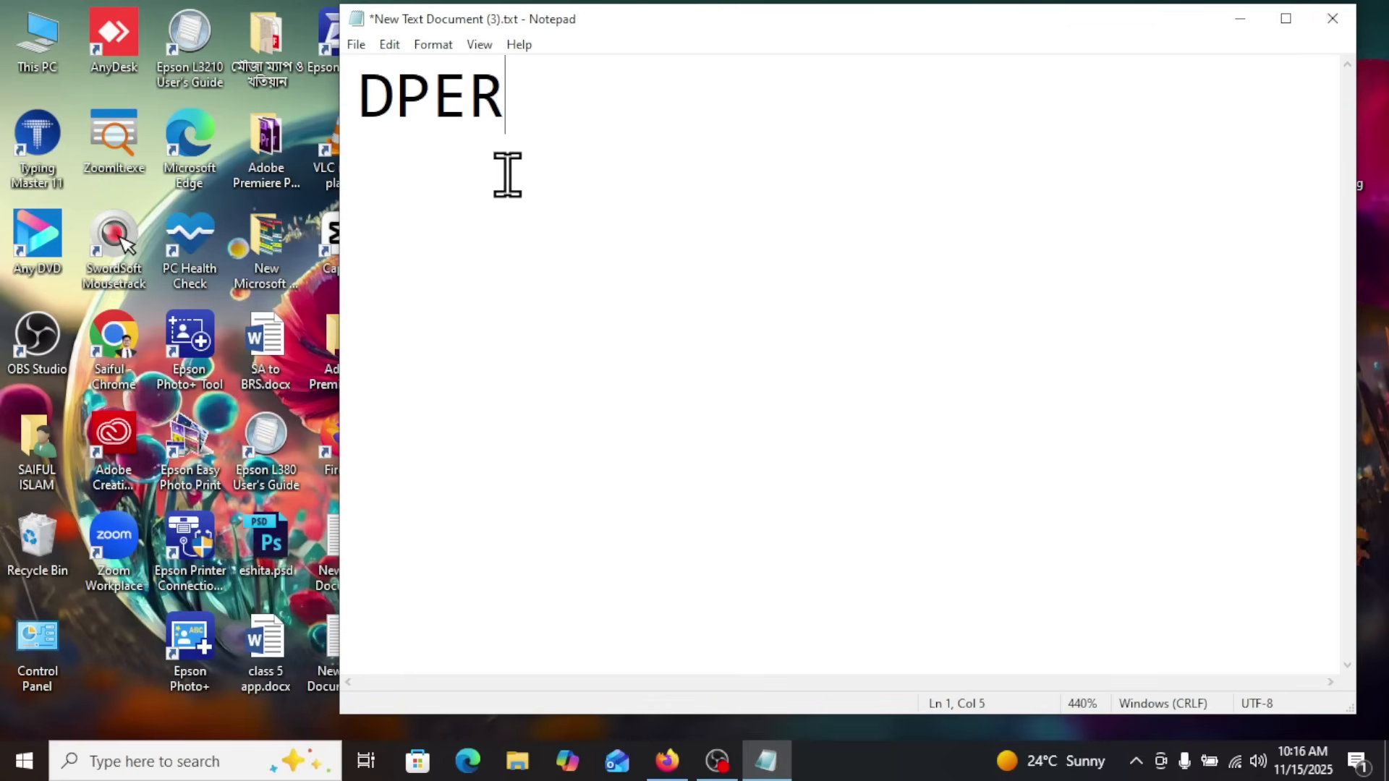
click(434, 101)
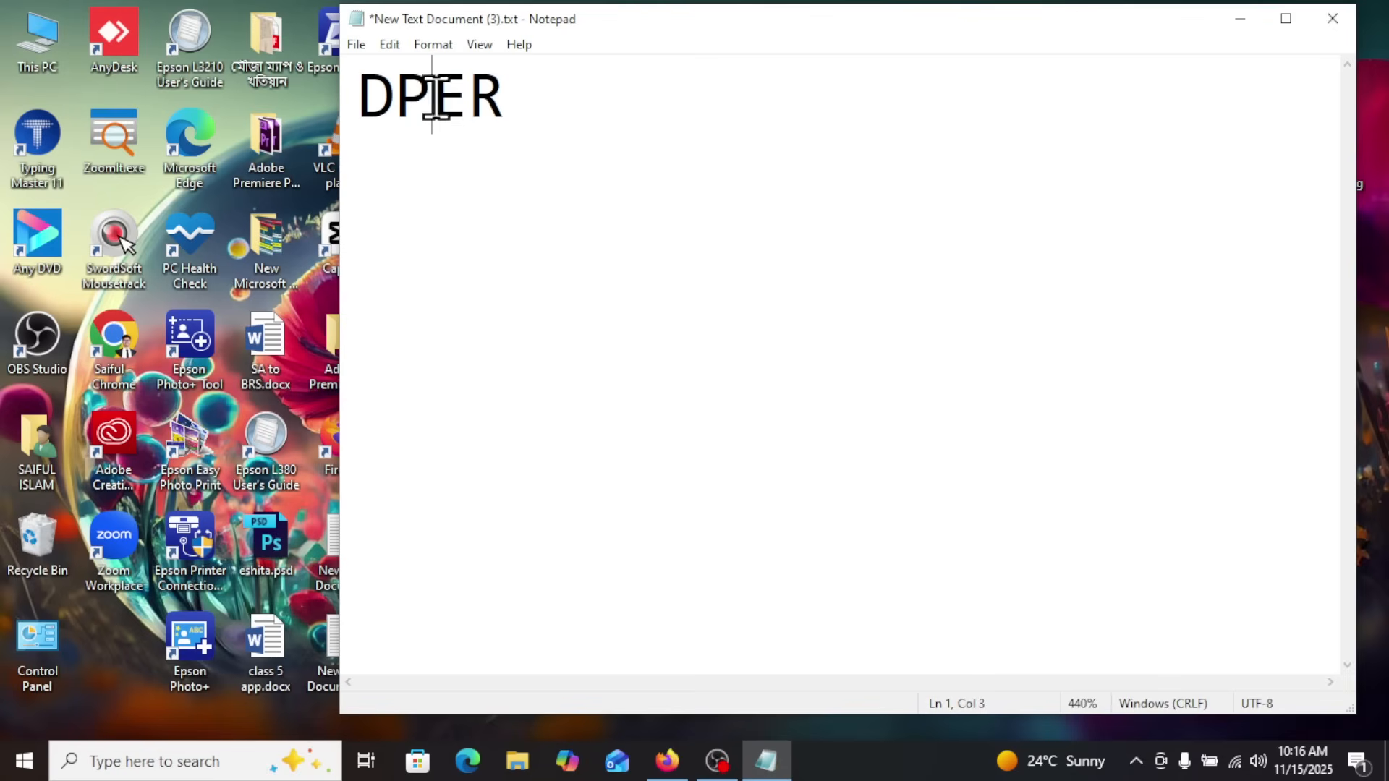
click(504, 96)
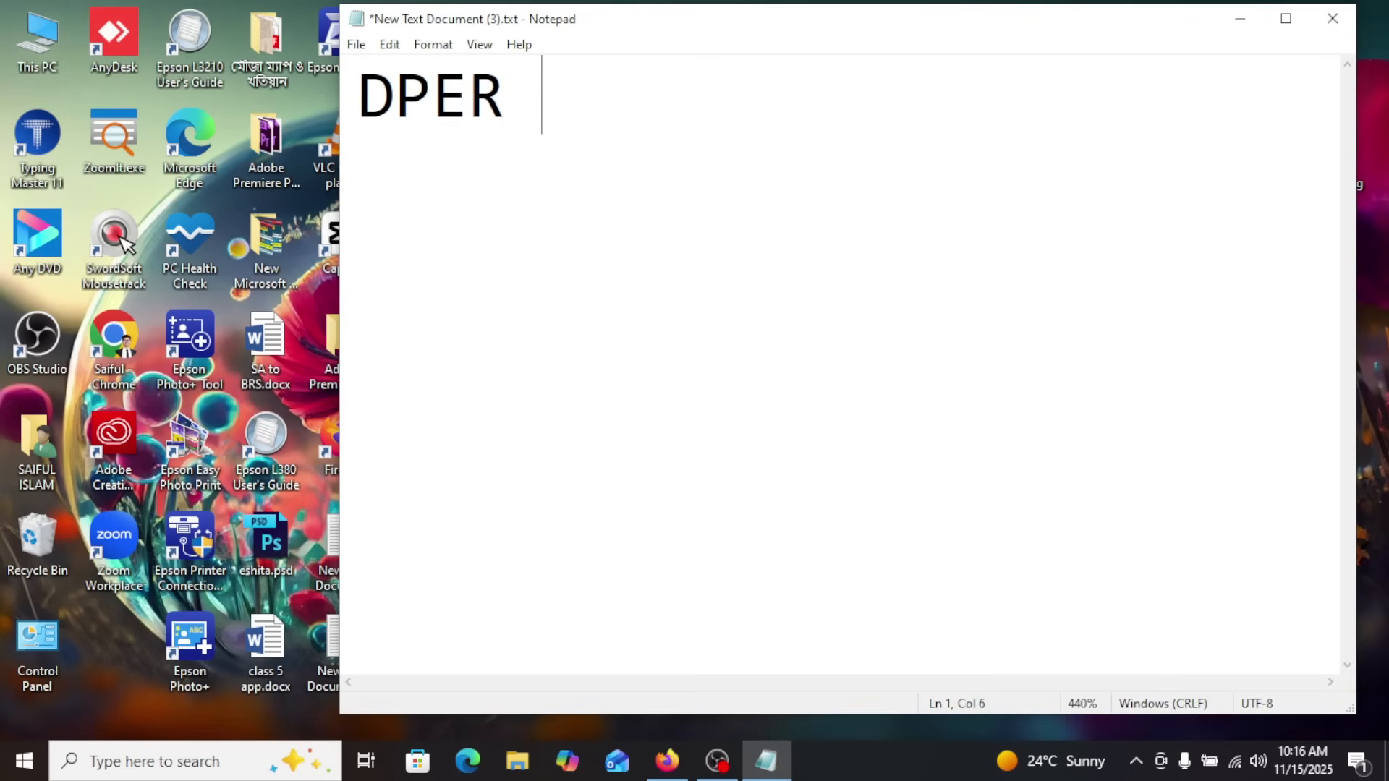
Copy the words "User ID" from the Applicant's Copy payment instructions into the Notepad line after DPER
click(662, 768)
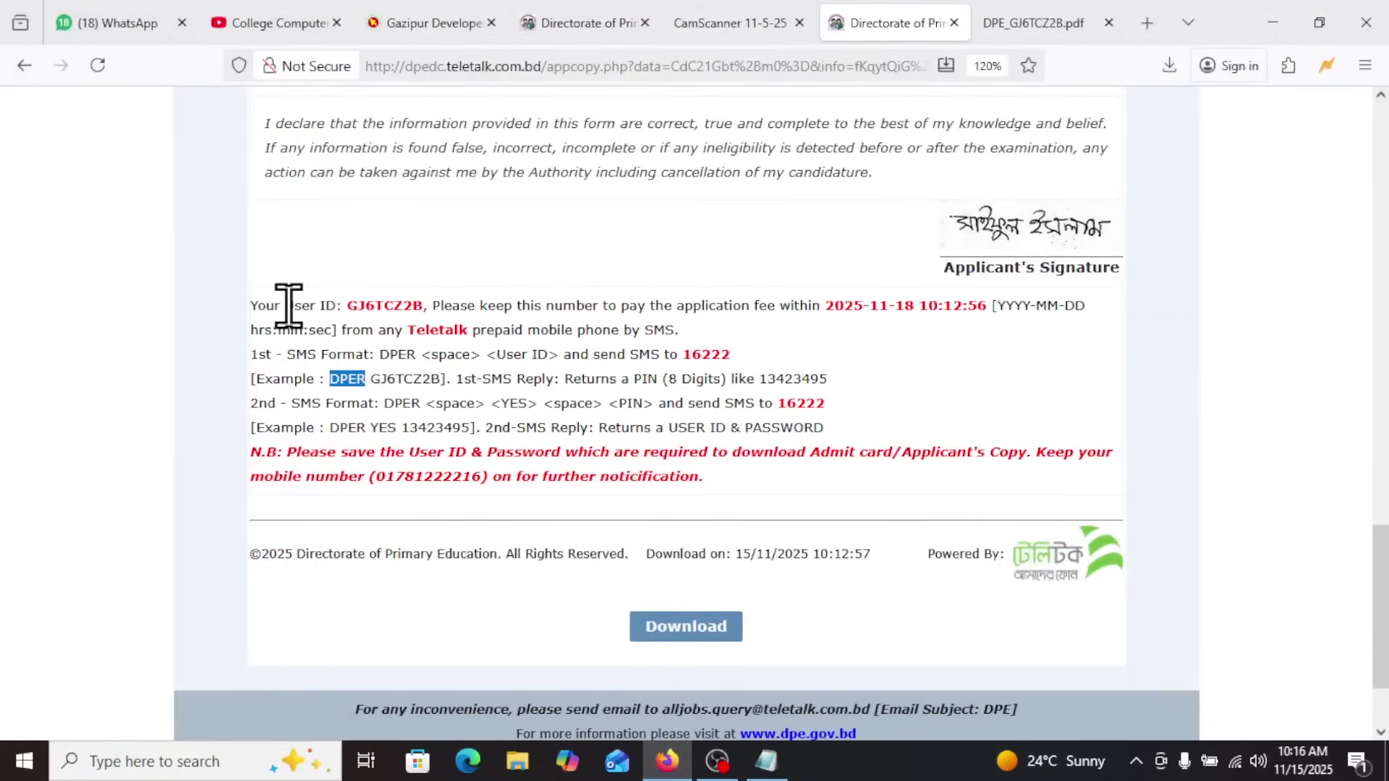
drag(287, 305, 425, 318)
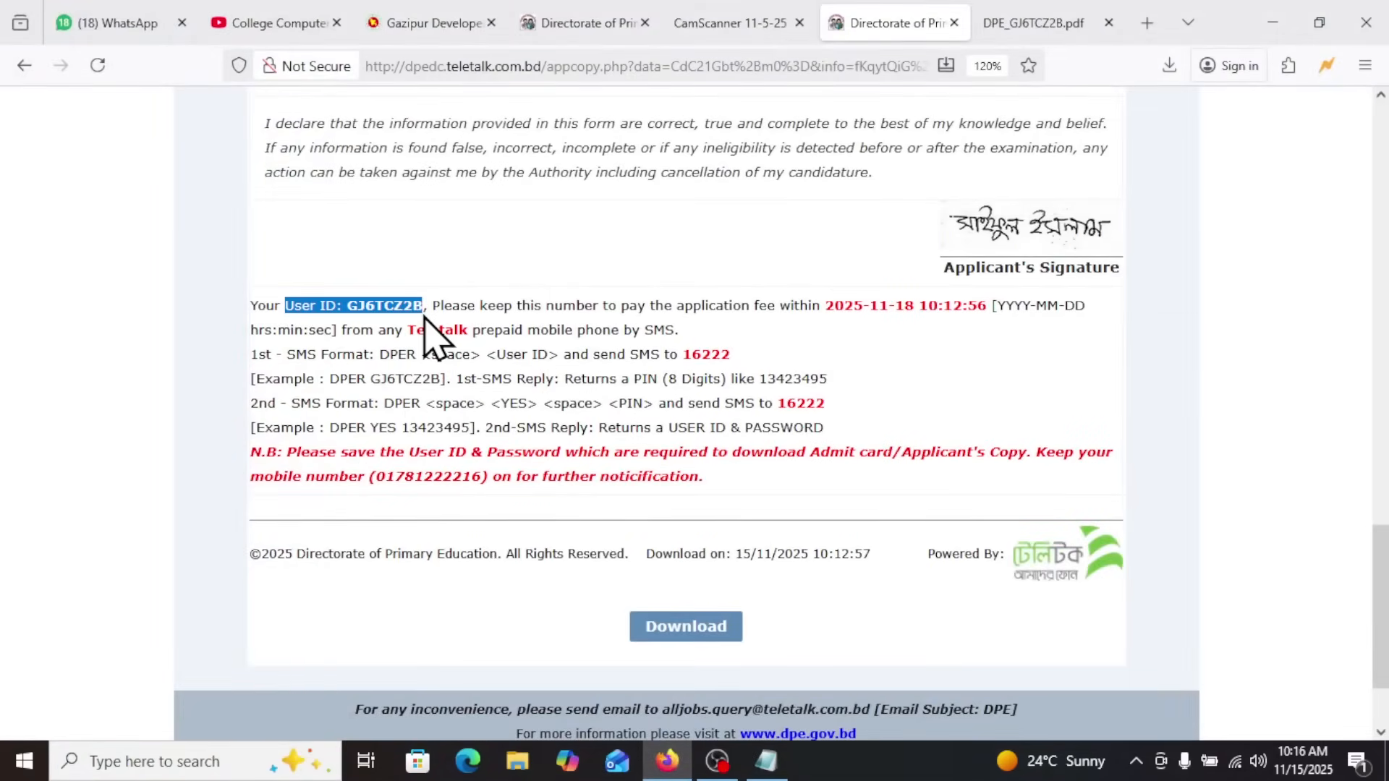
triple_click(313, 305)
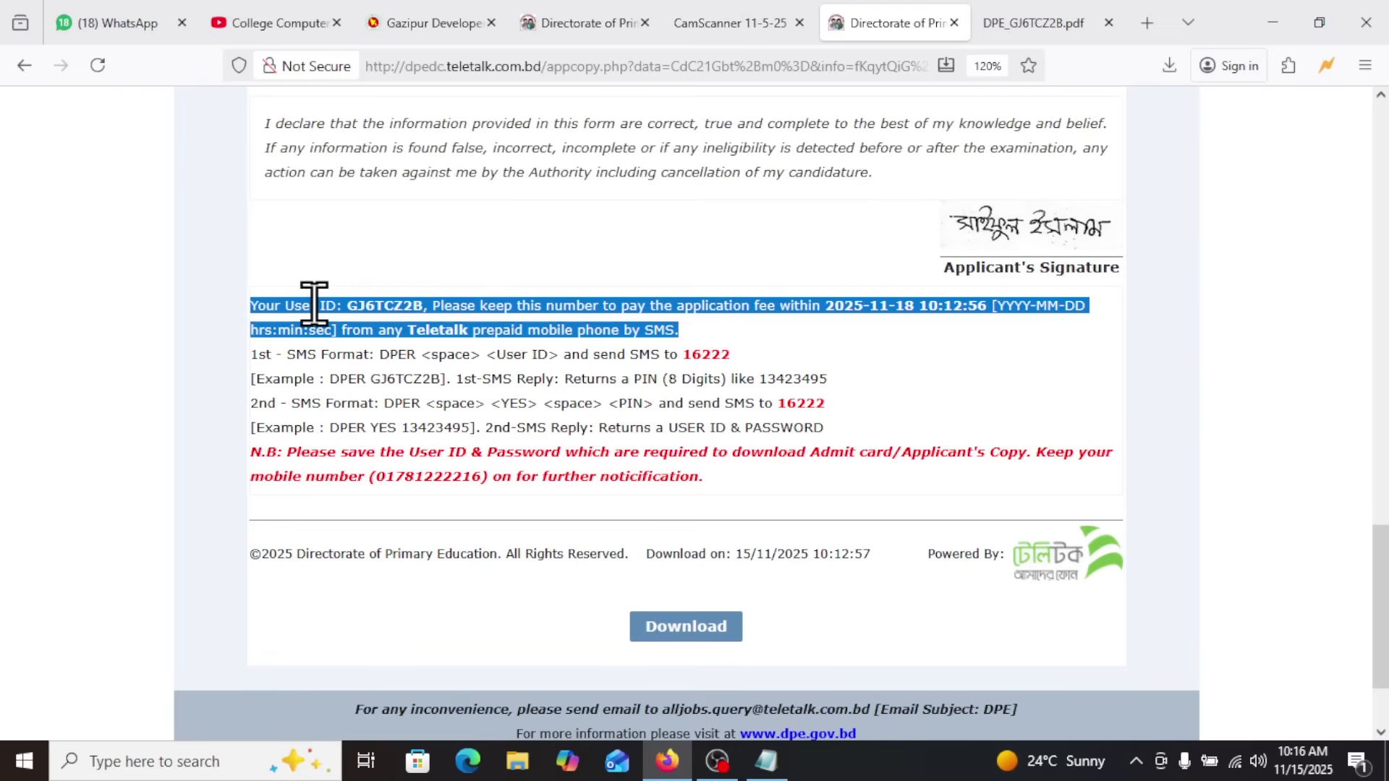
click(327, 307)
drag(336, 309, 283, 309)
key(ctrl+c)
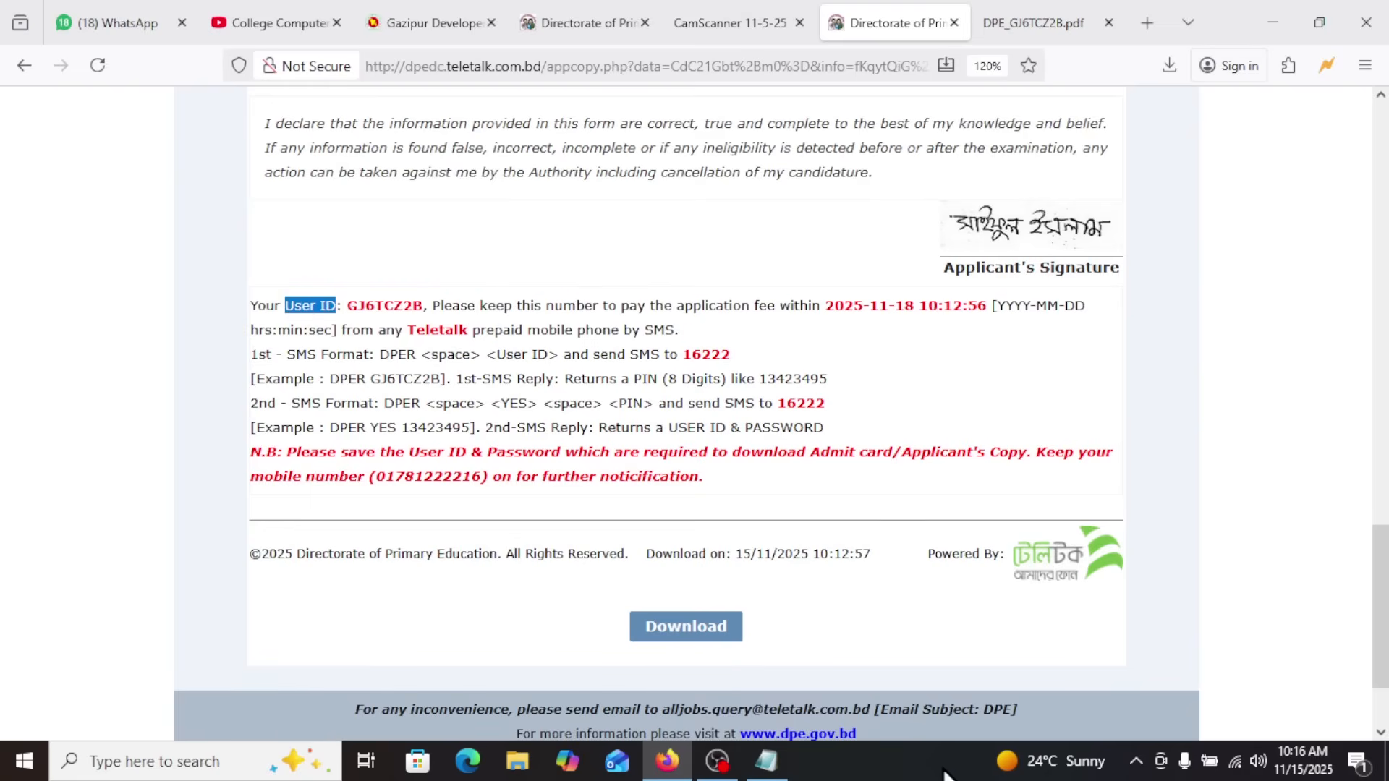
click(767, 761)
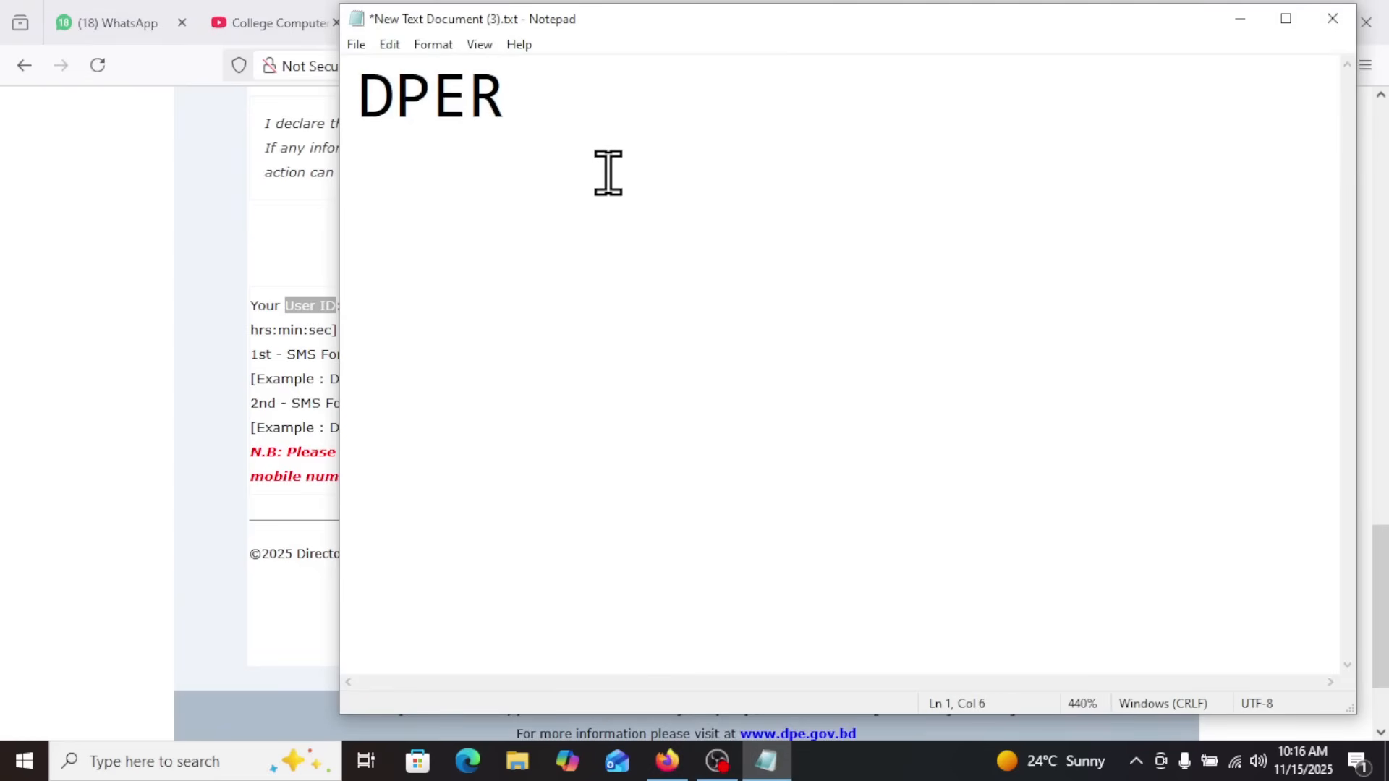
key(ctrl+v)
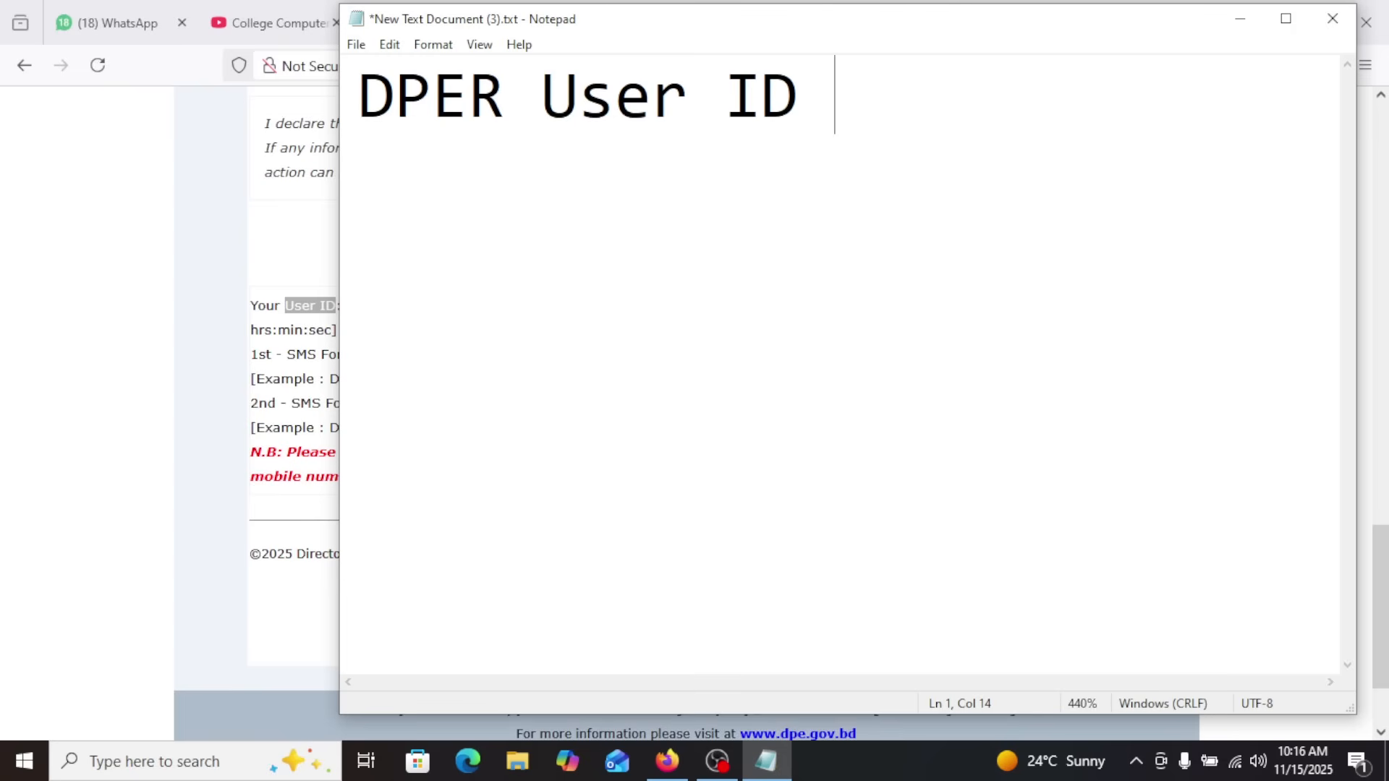
Append "----16222" to the first SMS line and add two line breaks below it
text(----16222)
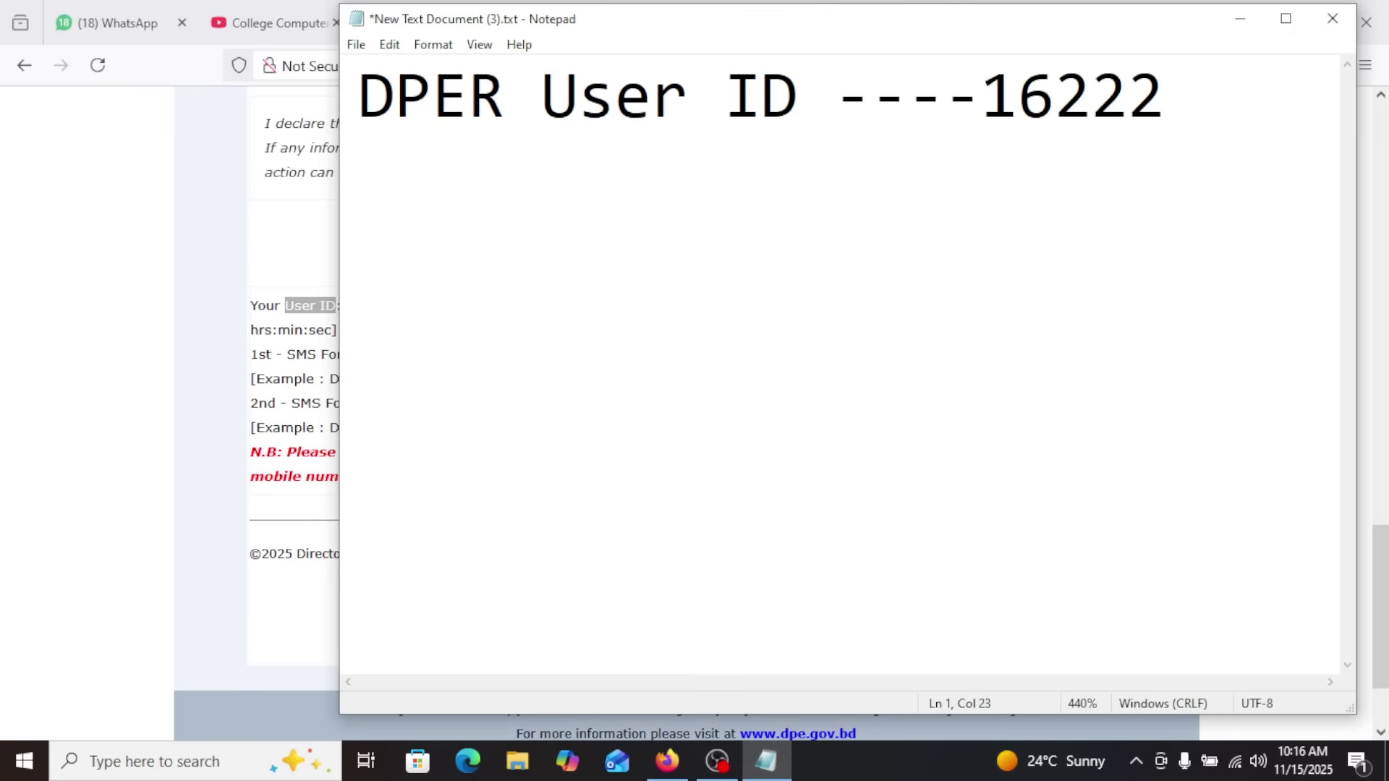
drag(1209, 96, 360, 102)
click(361, 102)
click(1169, 107)
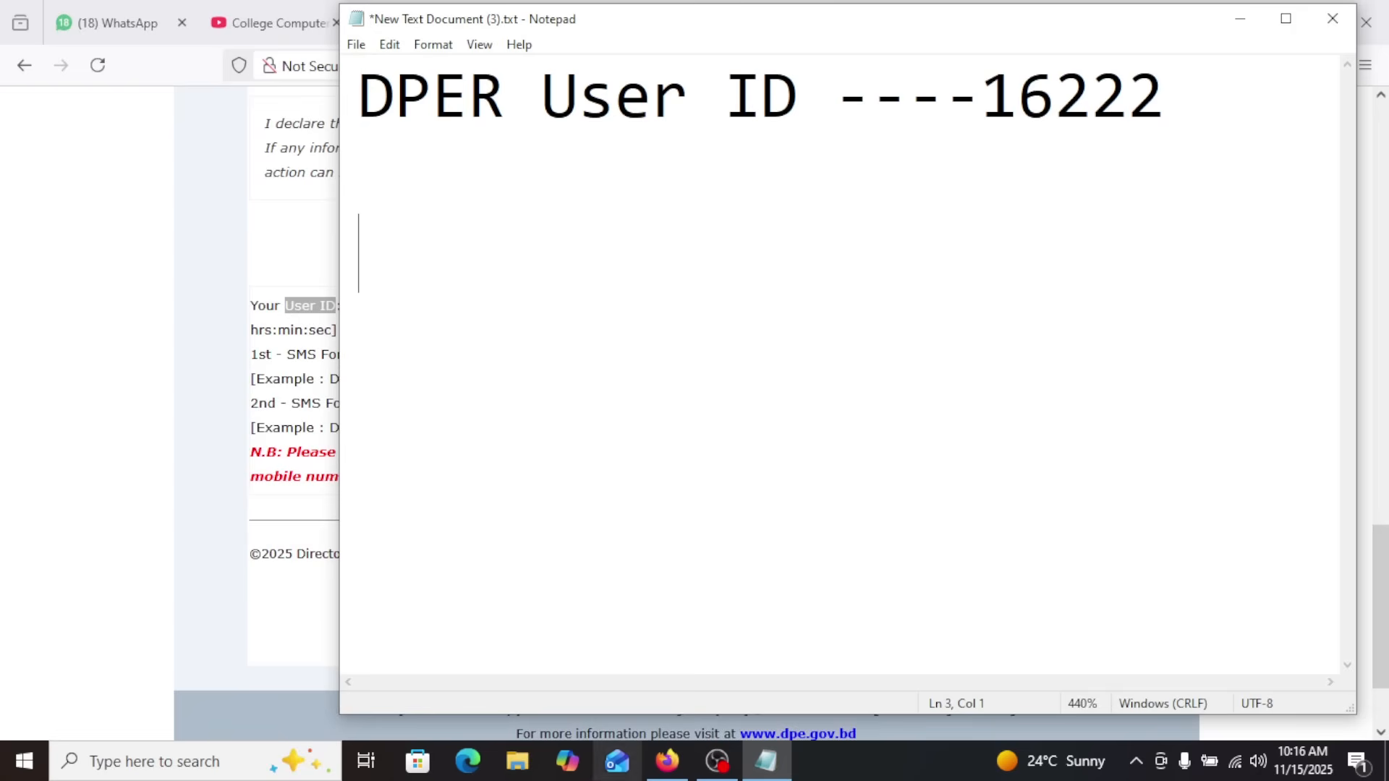
Copy the second SMS format "DPER <space> <YES> <space> <PIN>" from the Applicant's Copy onto the third line of the Notepad document
click(667, 761)
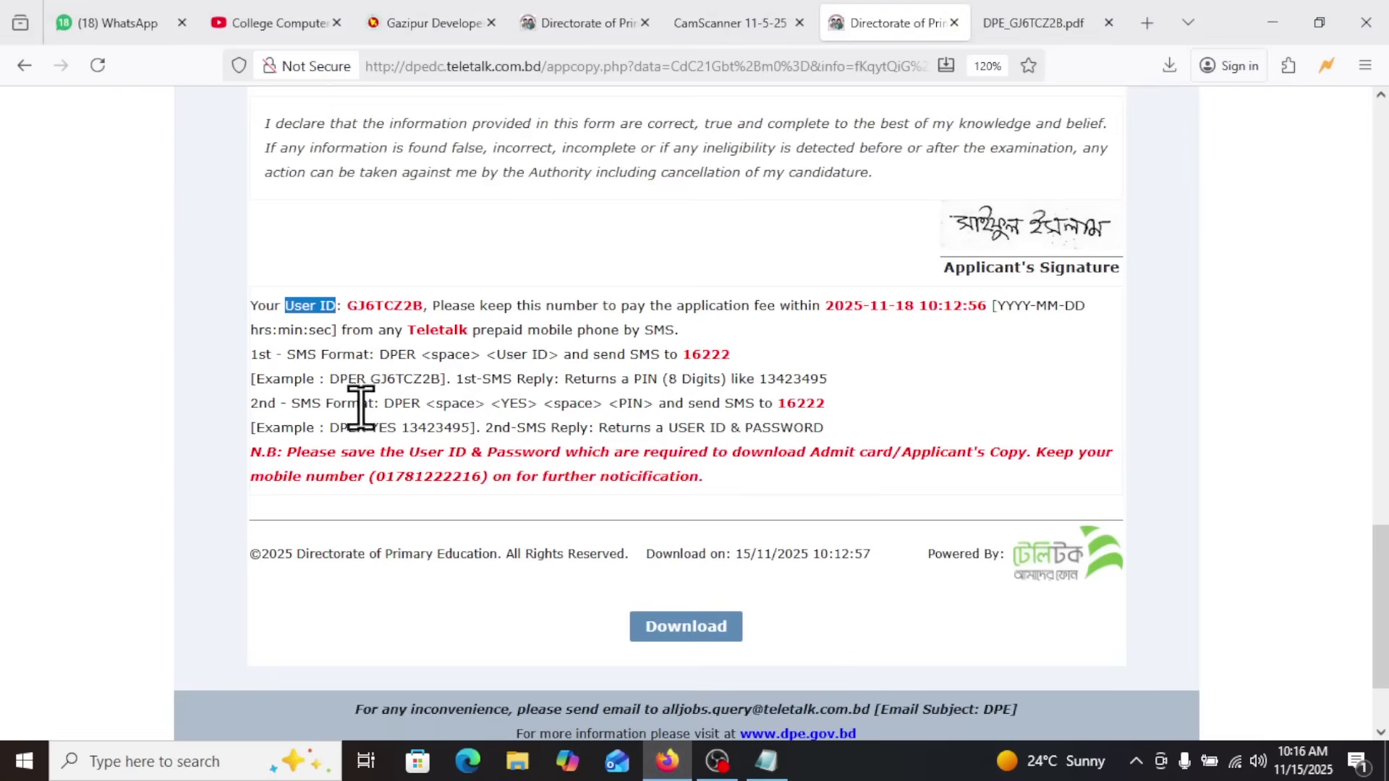
drag(384, 403, 654, 405)
key(ctrl+c)
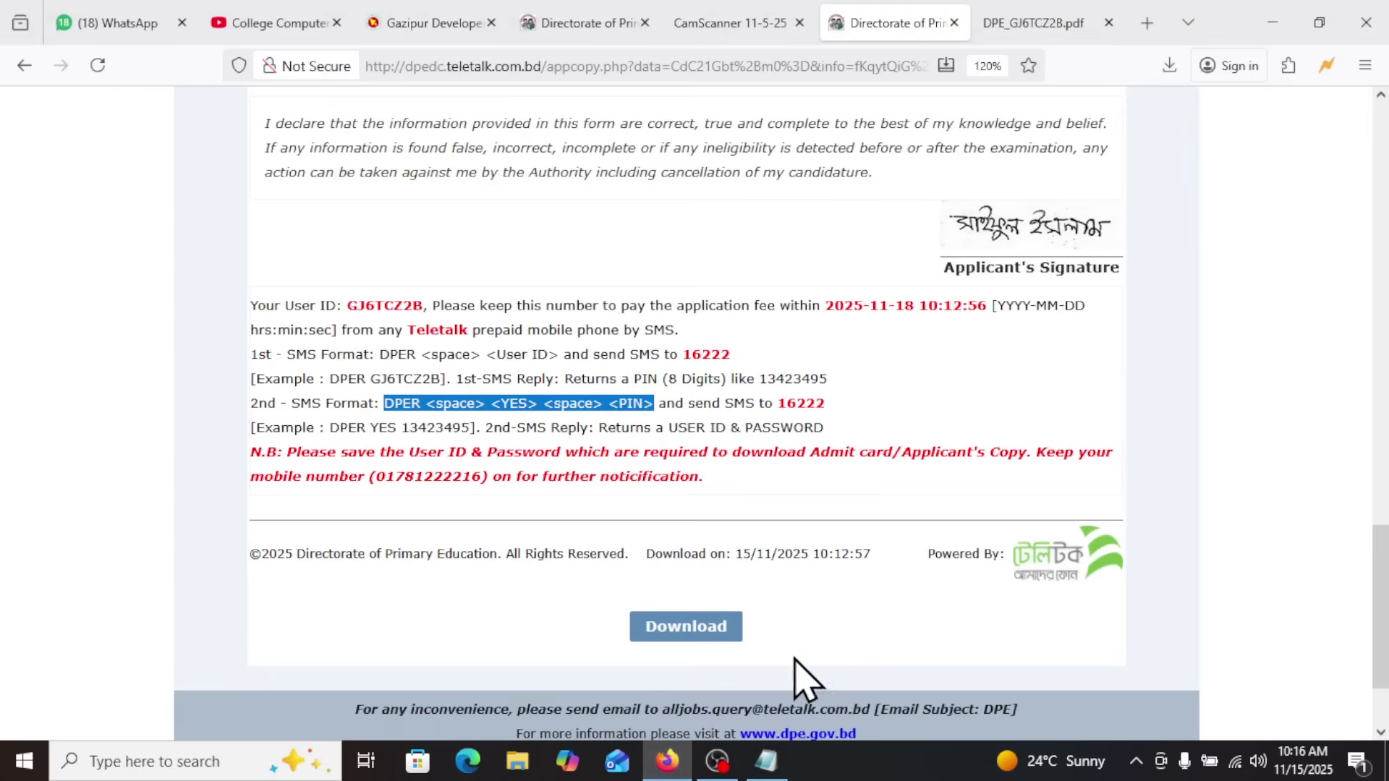
click(767, 761)
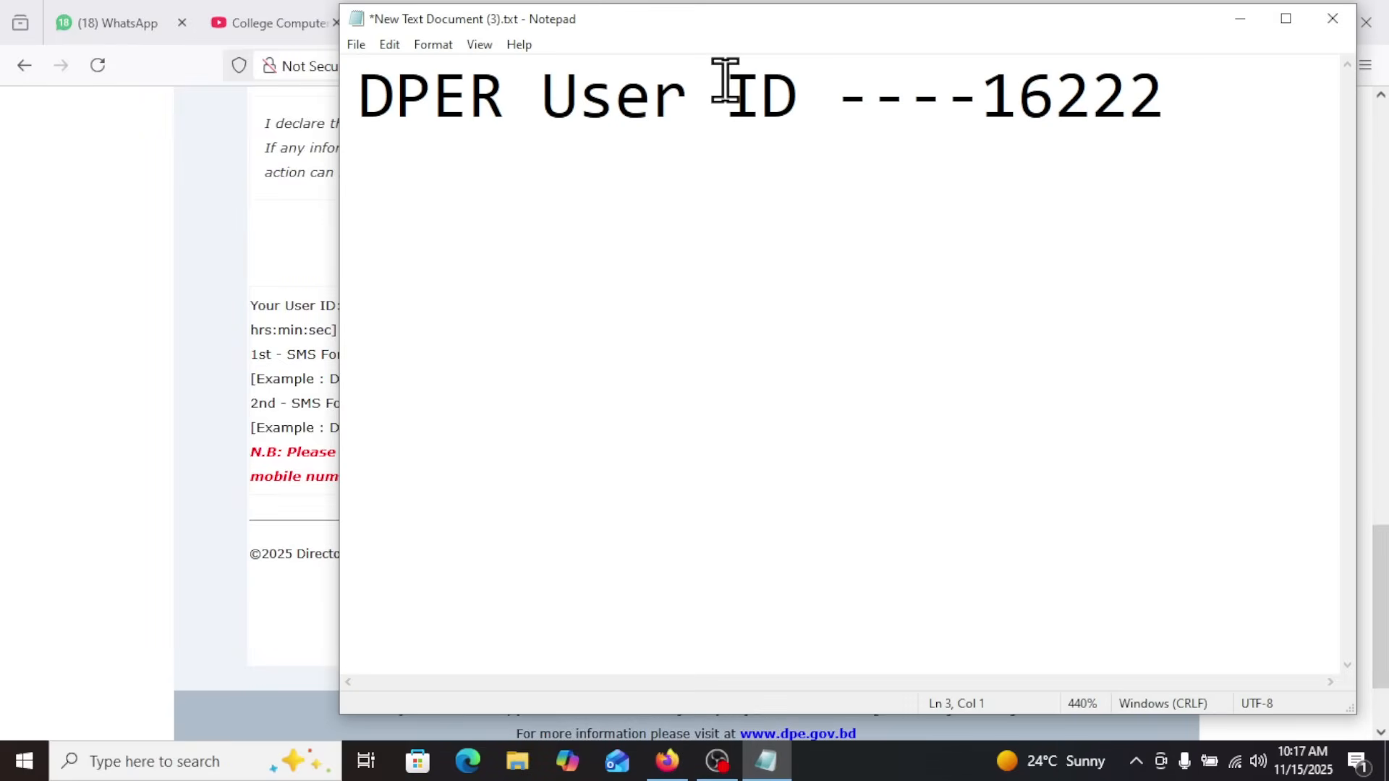
key(ctrl+v)
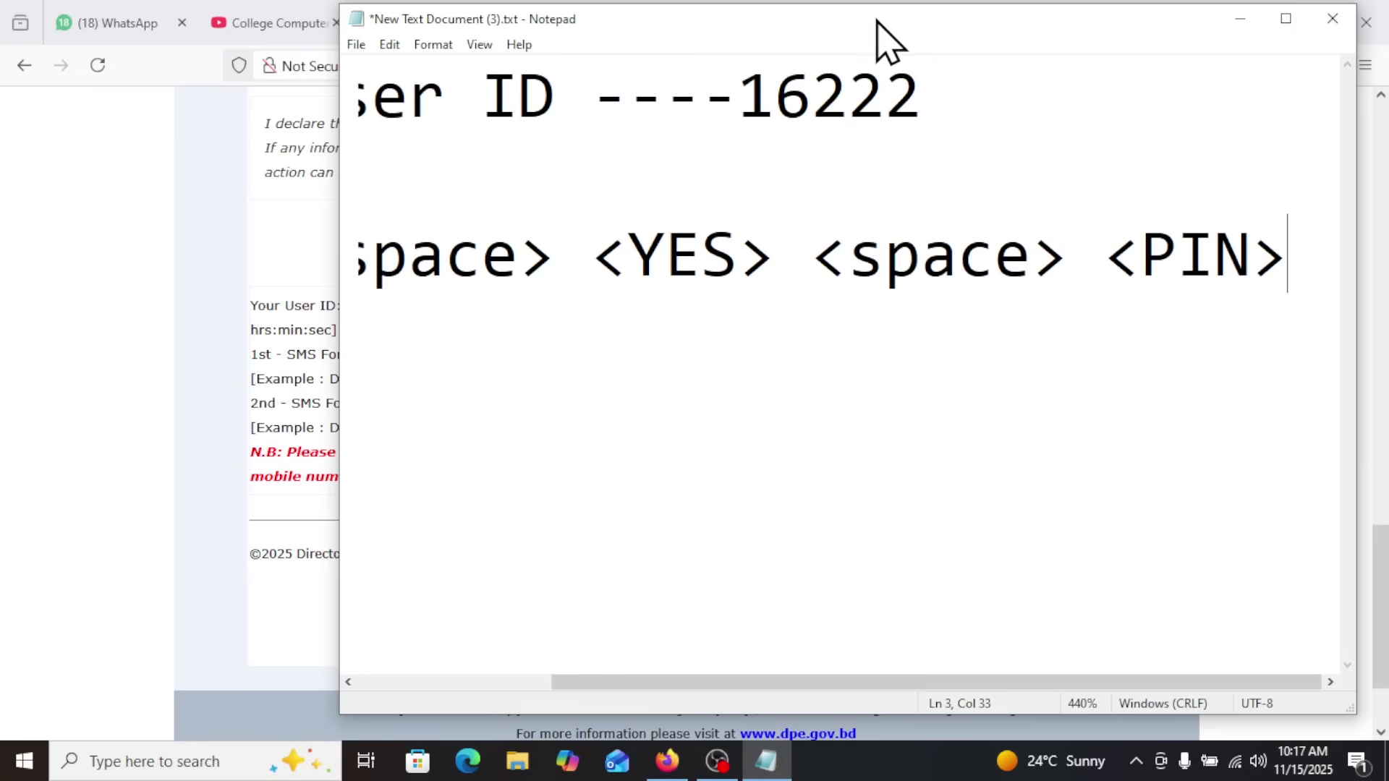
drag(877, 21, 724, 33)
drag(436, 282, 61, 297)
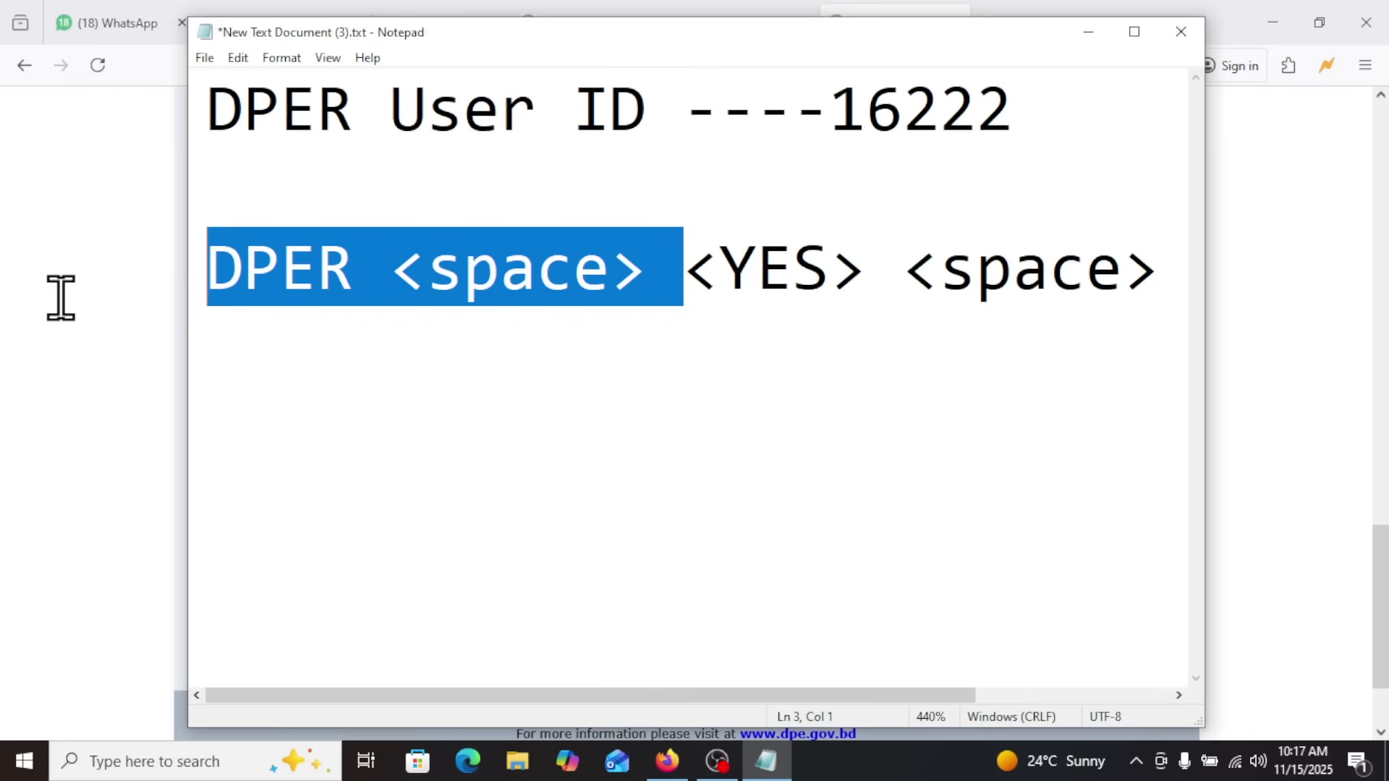
Remove the first <space> placeholder and the angle brackets around YES in the second SMS line
click(394, 270)
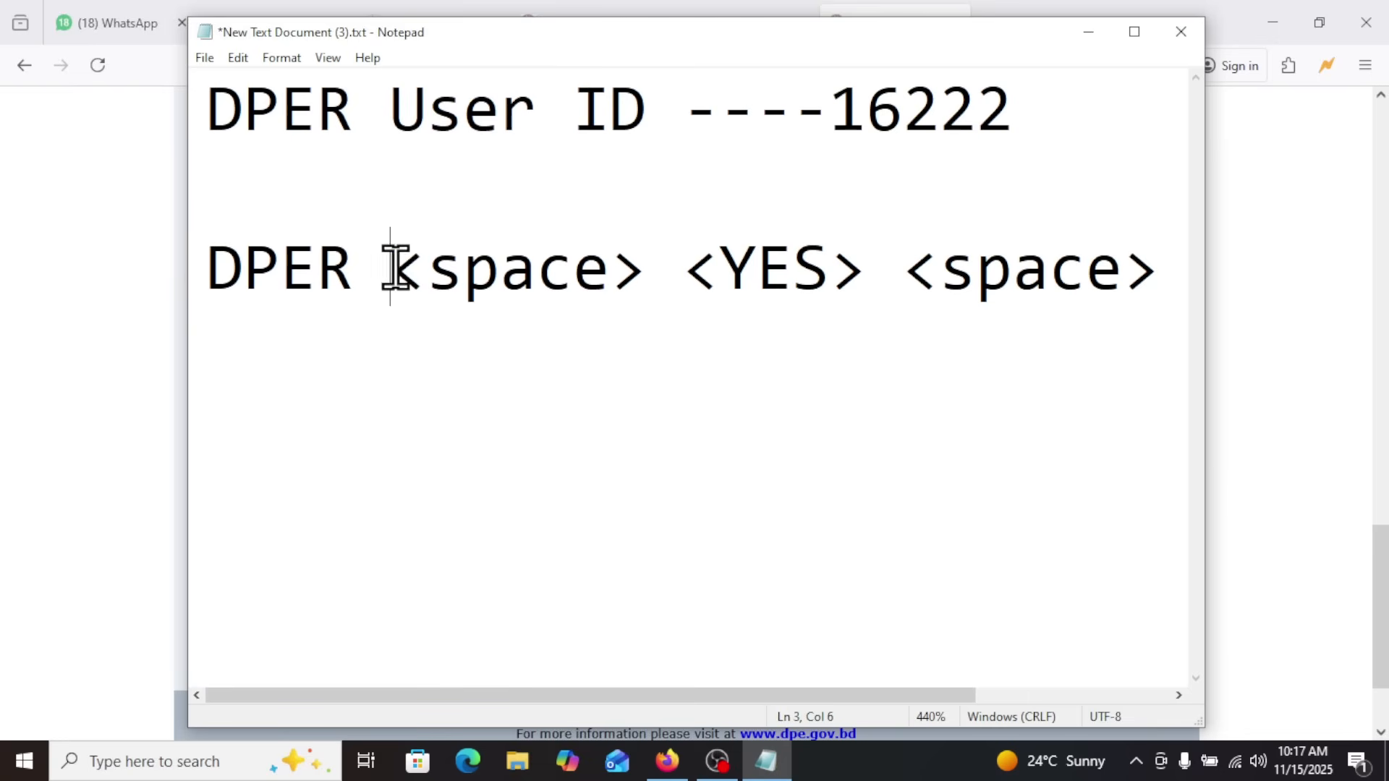
drag(395, 269, 636, 271)
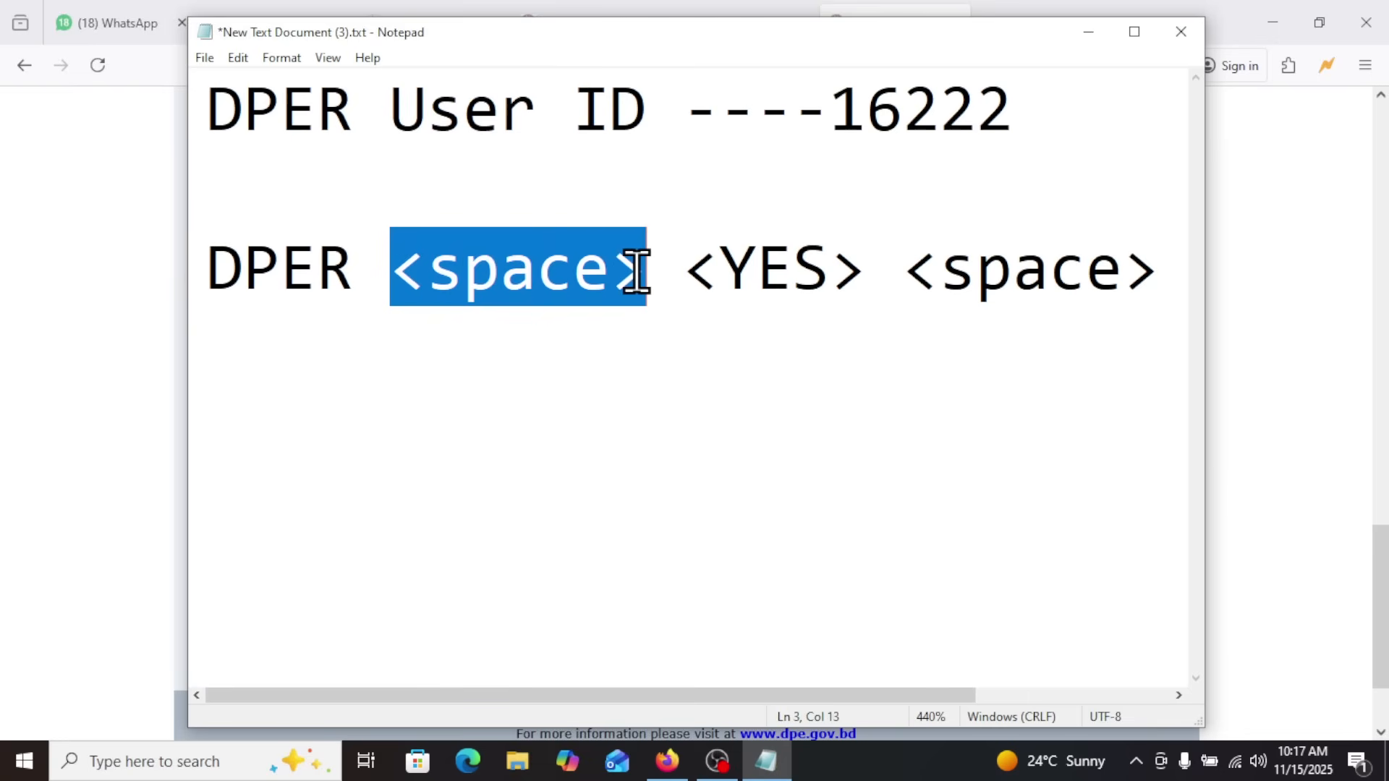
key(BackSpace)
key(BackSpace)
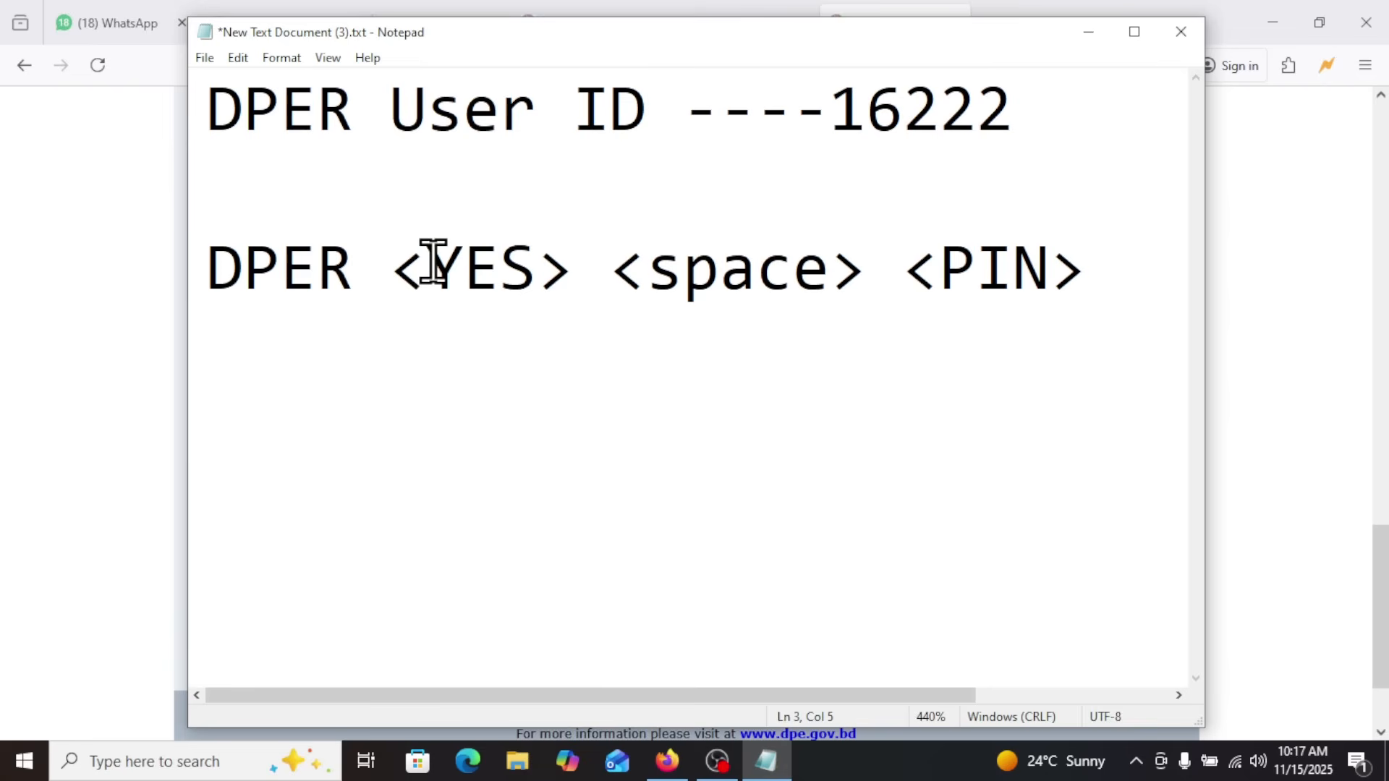
drag(420, 263, 378, 260)
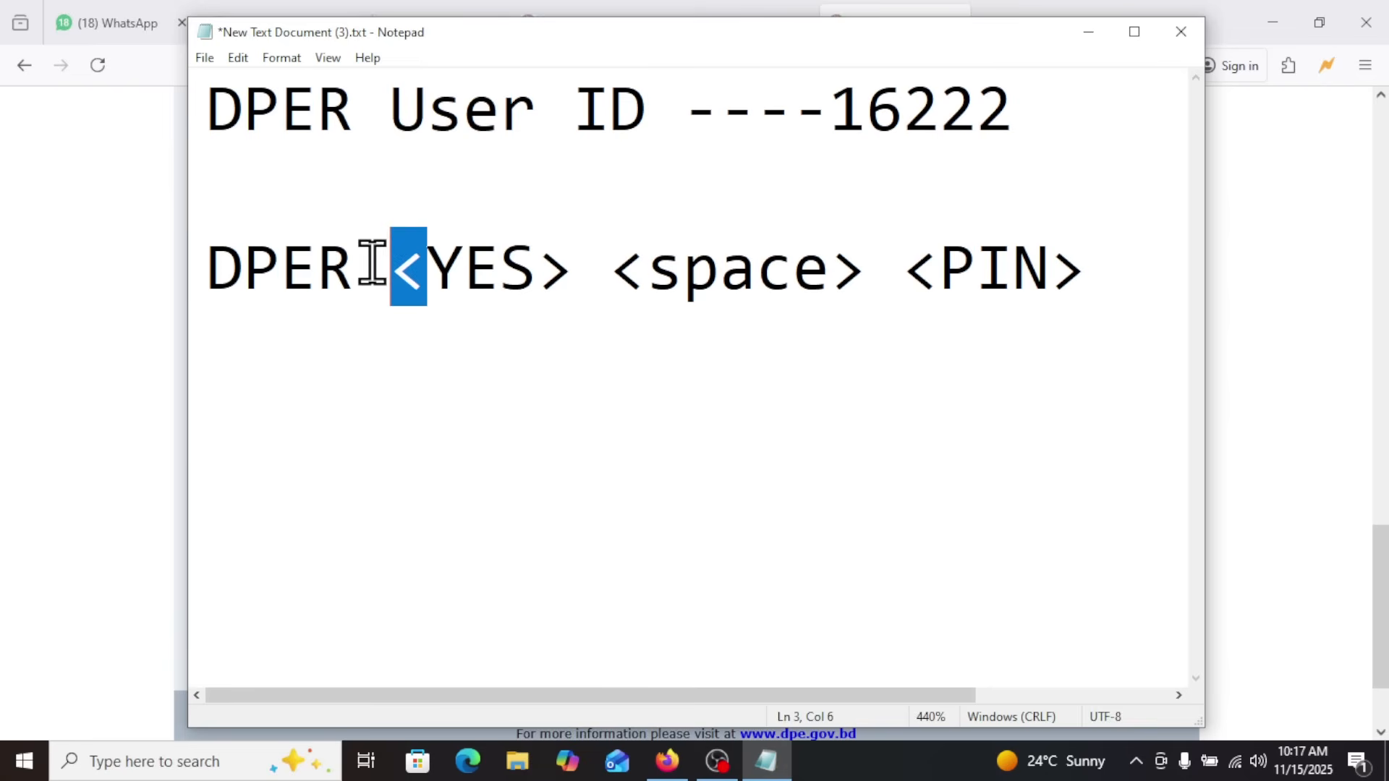
key(BackSpace)
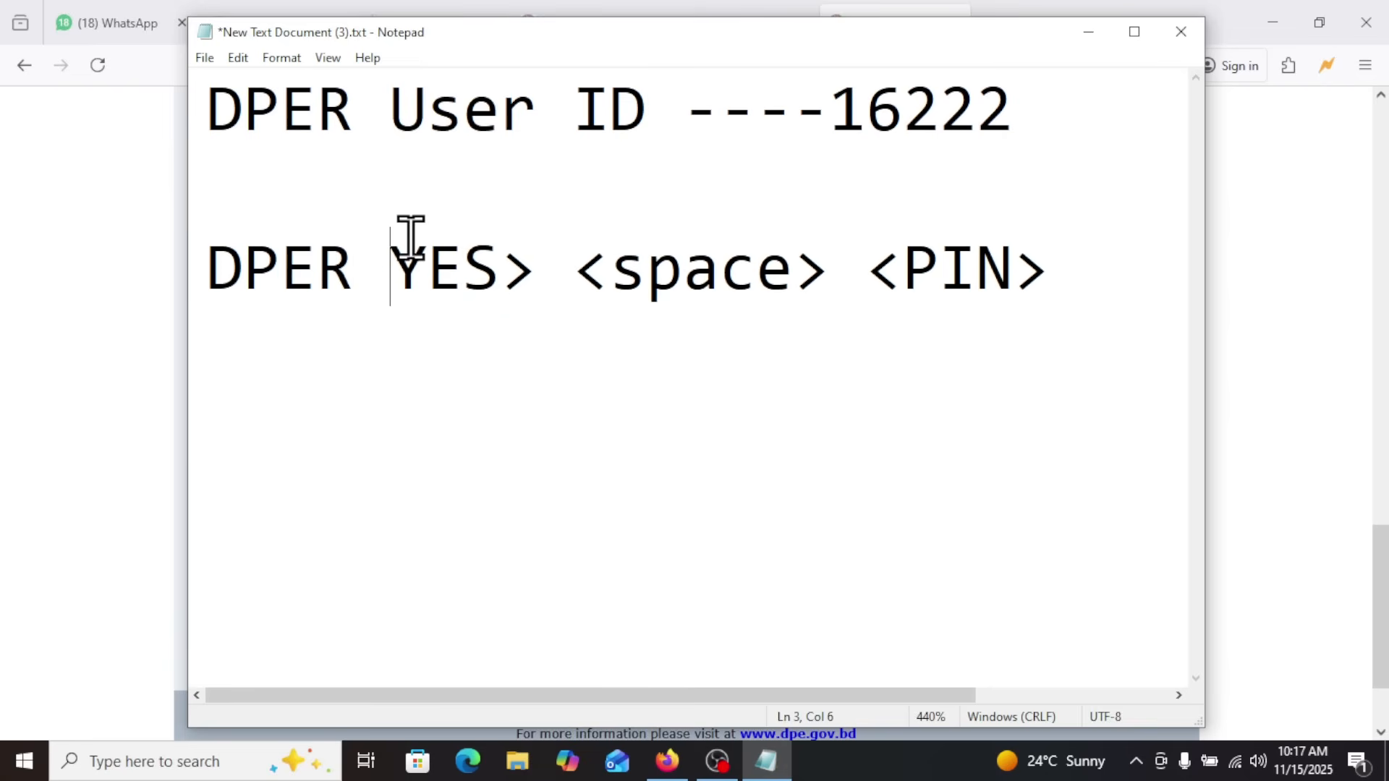
drag(548, 263, 515, 269)
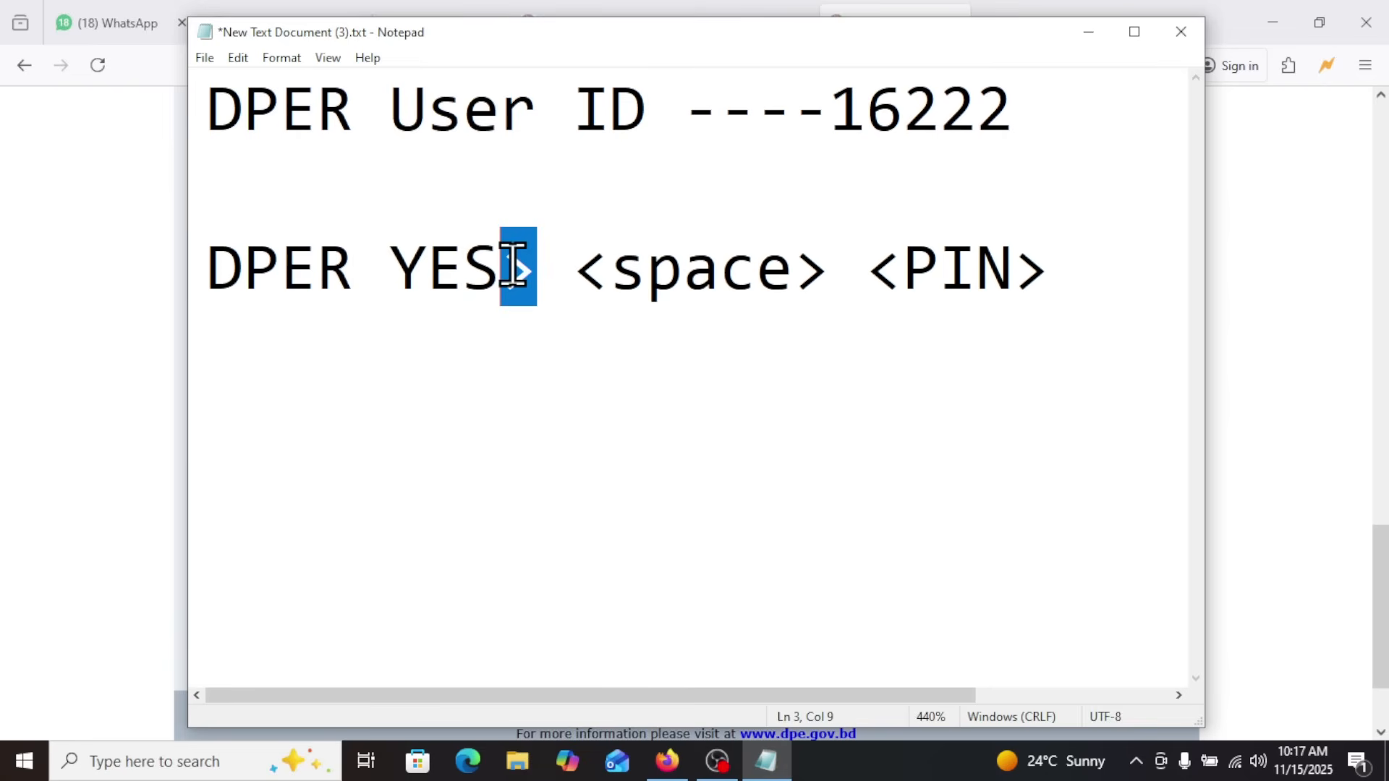
key(BackSpace)
Remove the remaining <space> placeholder and the angle brackets around PIN in the second SMS line
click(564, 264)
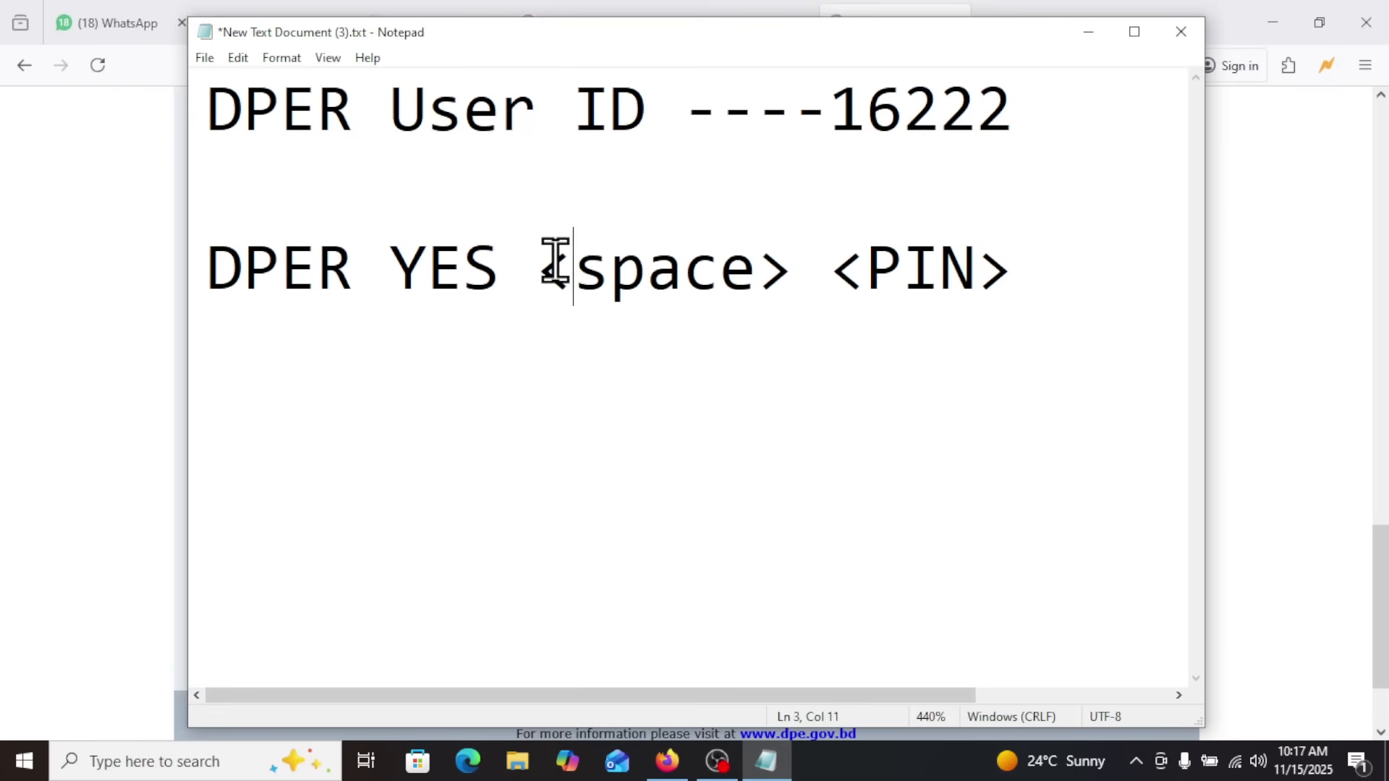
click(804, 269)
drag(804, 269, 522, 271)
key(BackSpace)
key(BackSpace)
key(Delete)
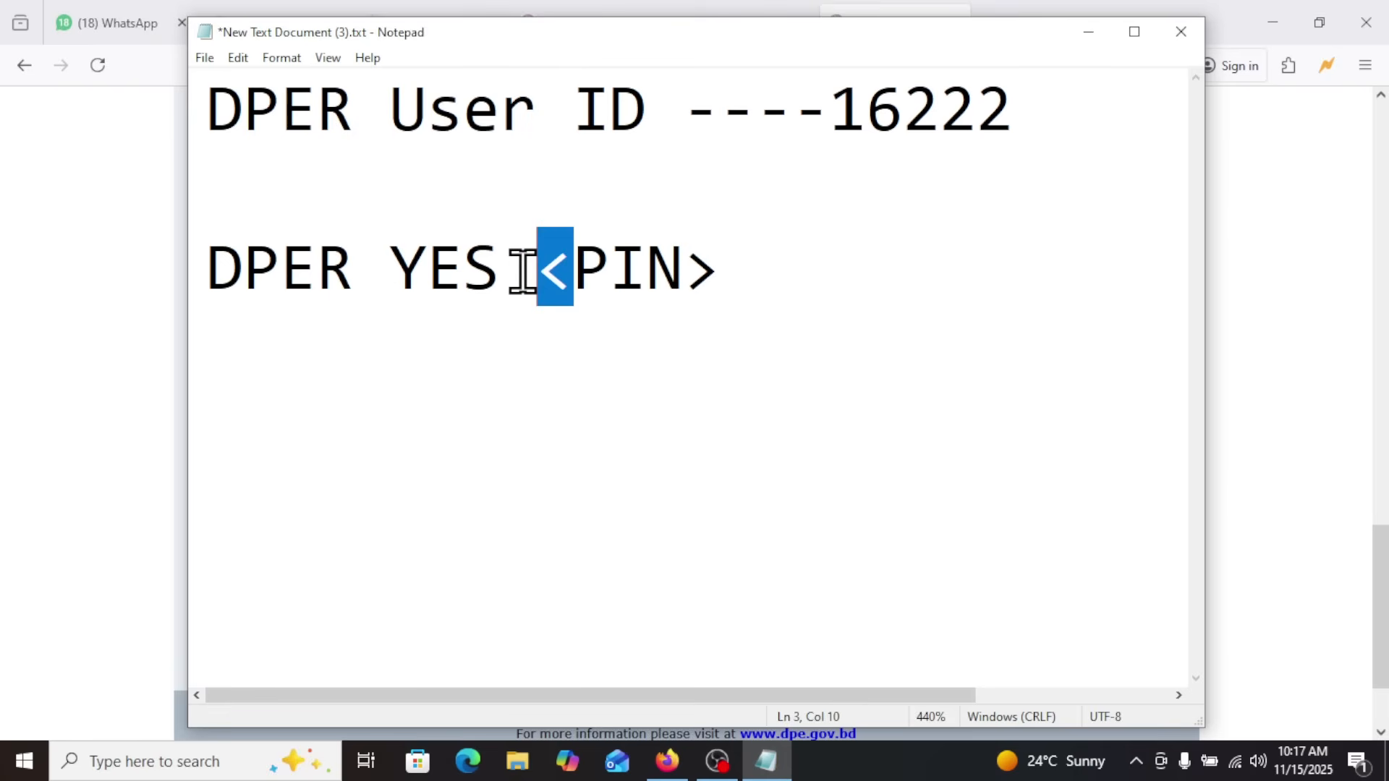
key(BackSpace)
click(723, 278)
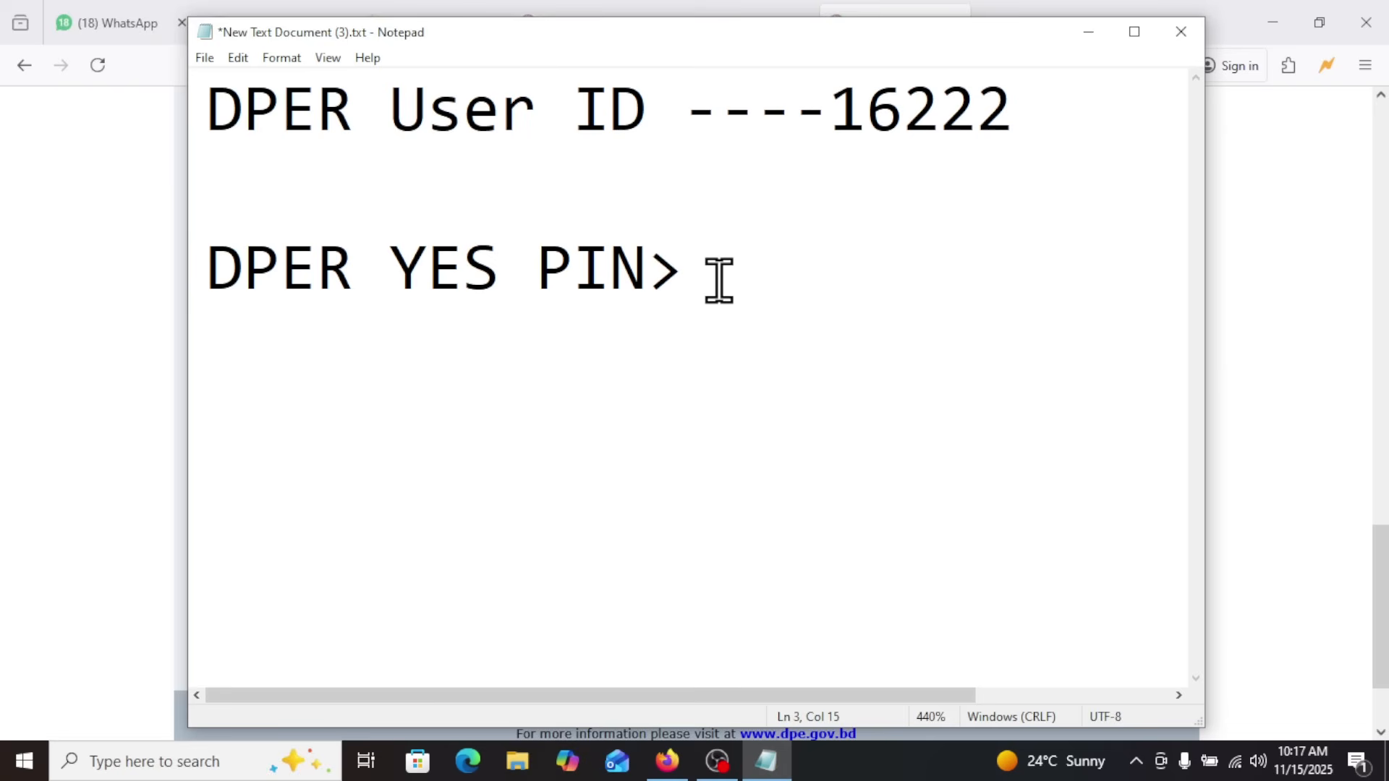
key(BackSpace)
Replace the word PIN in the second SMS line with a sample PIN and append "----16222"
drag(639, 265, 664, 302)
drag(214, 275, 344, 261)
click(428, 267)
click(586, 261)
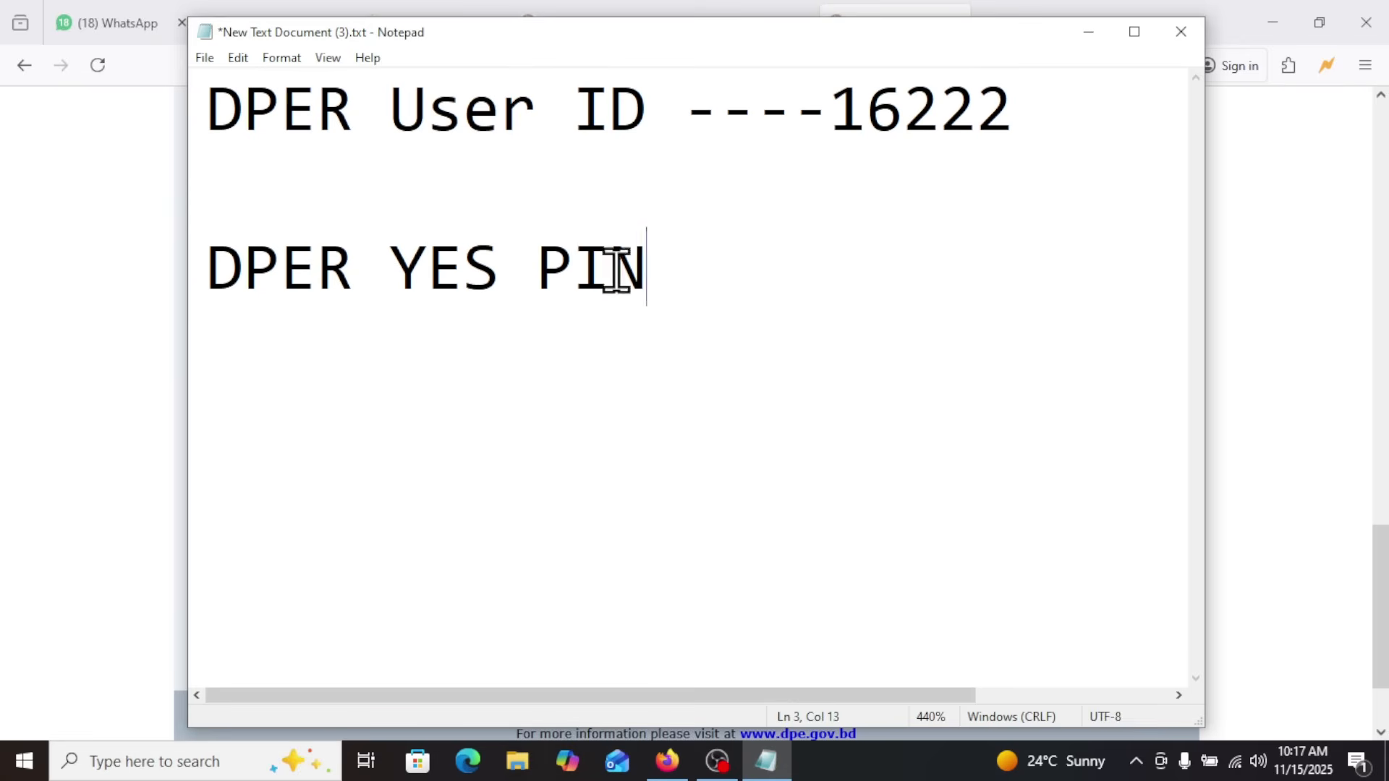
drag(646, 271, 548, 276)
text(123456----16222)
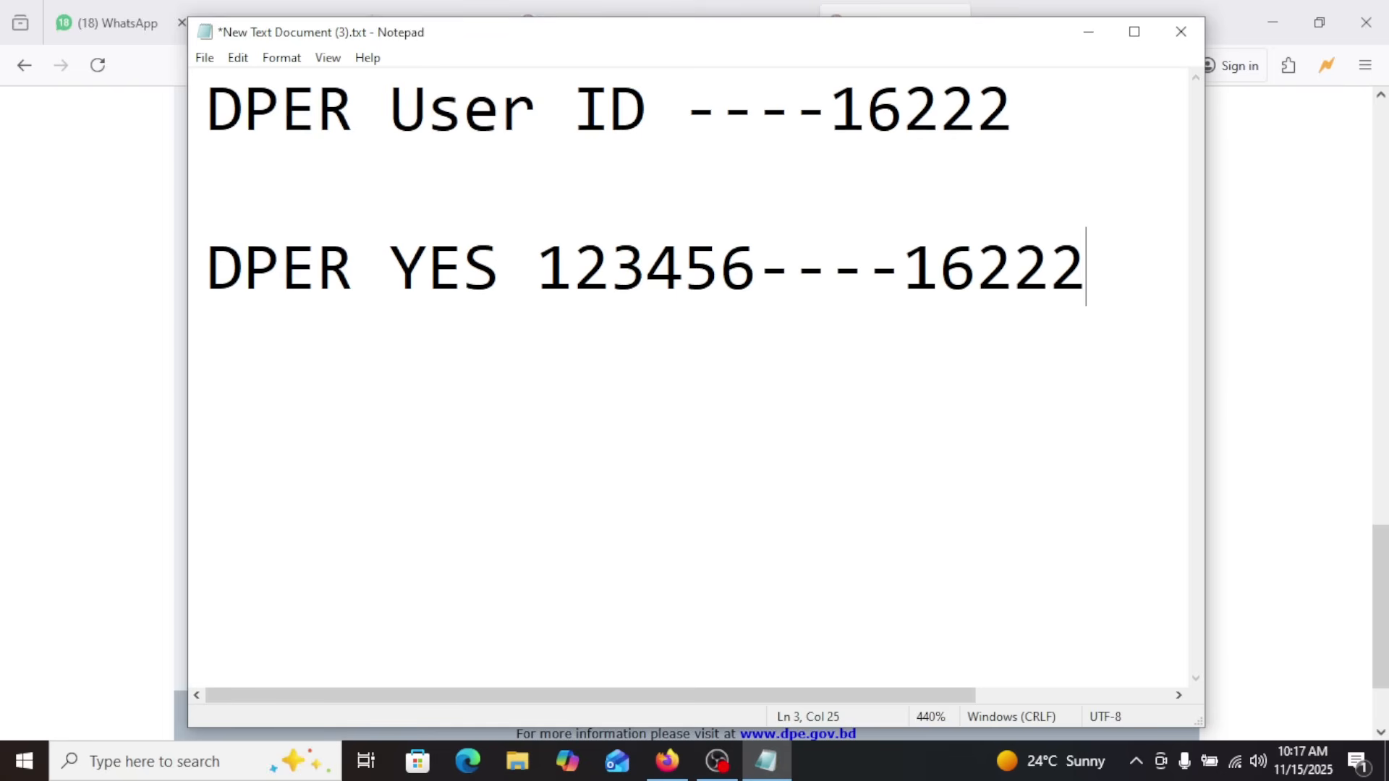
Review both payment SMS lines in the Notepad document
drag(1092, 286, 210, 116)
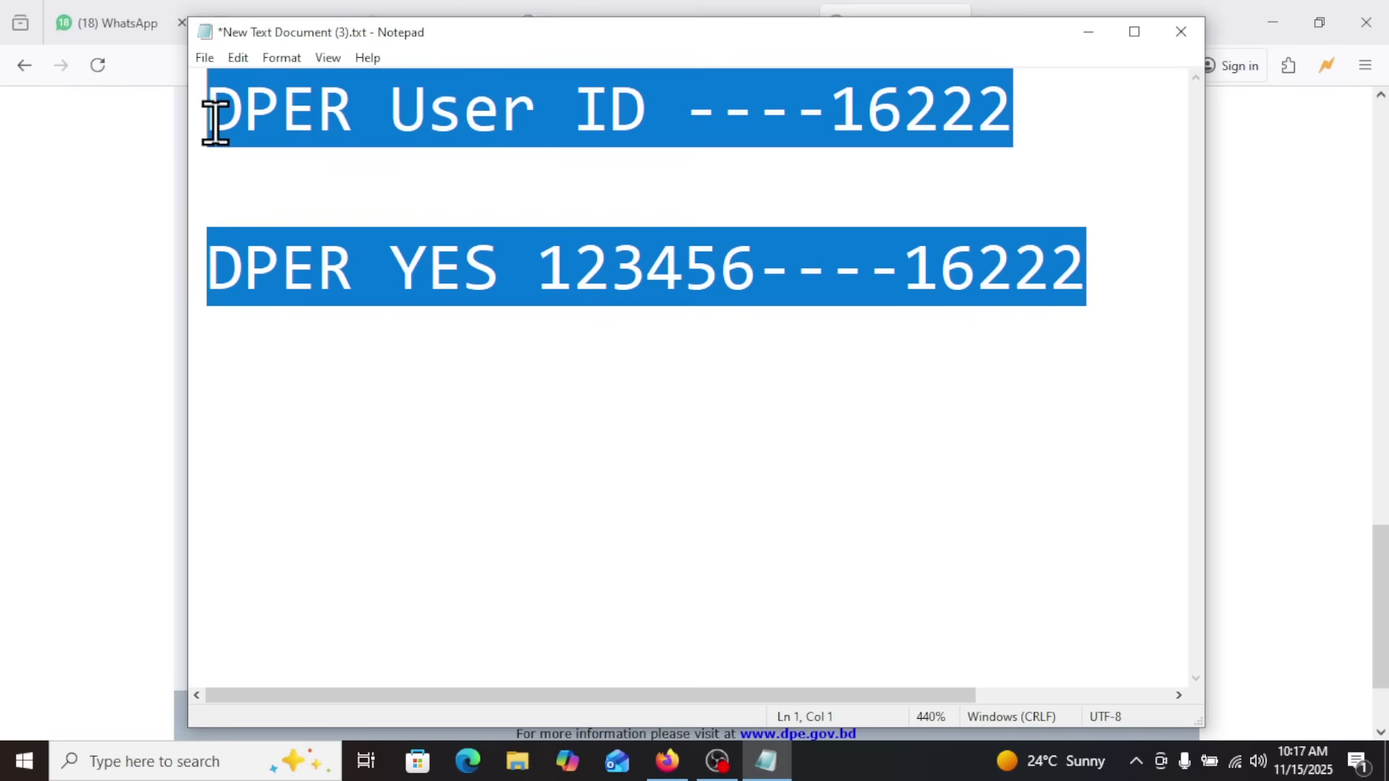
click(529, 199)
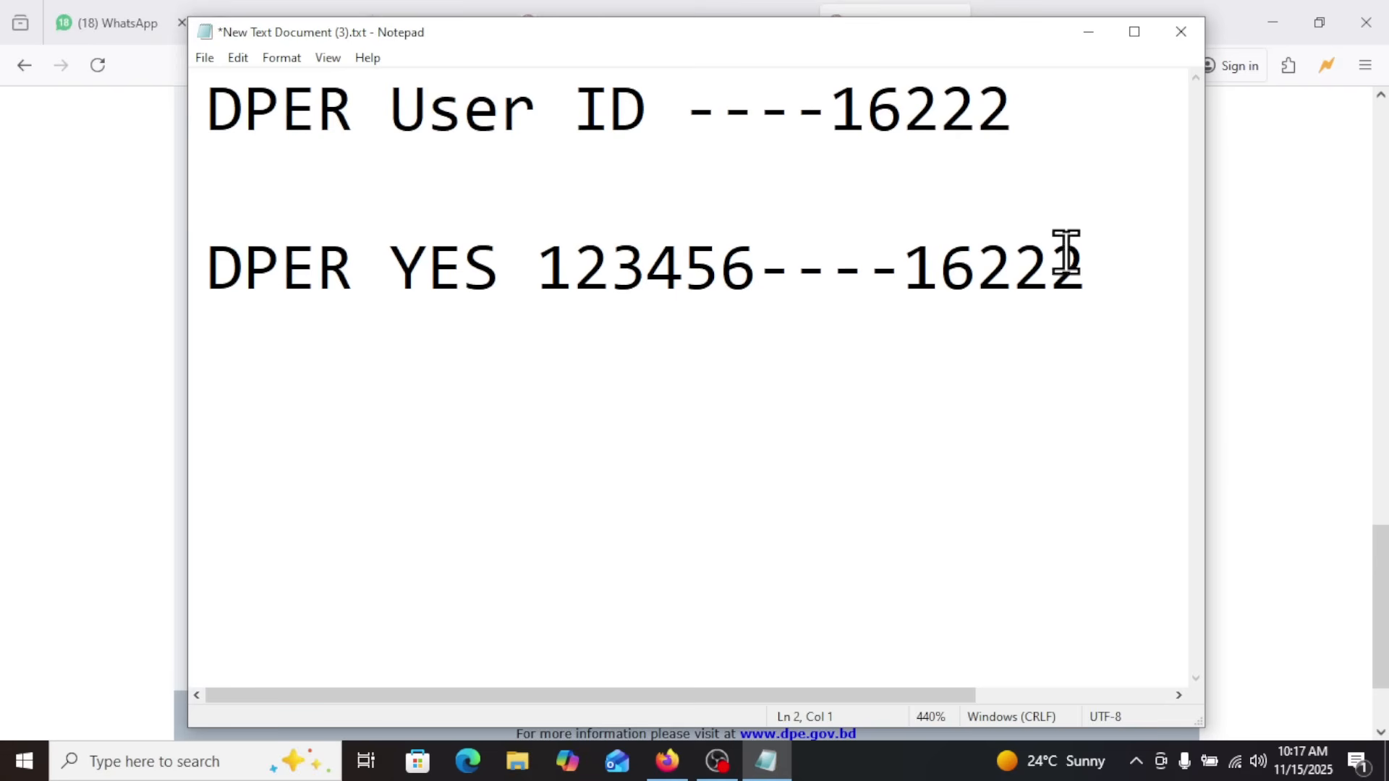
drag(1054, 263, 211, 102)
click(212, 110)
click(211, 102)
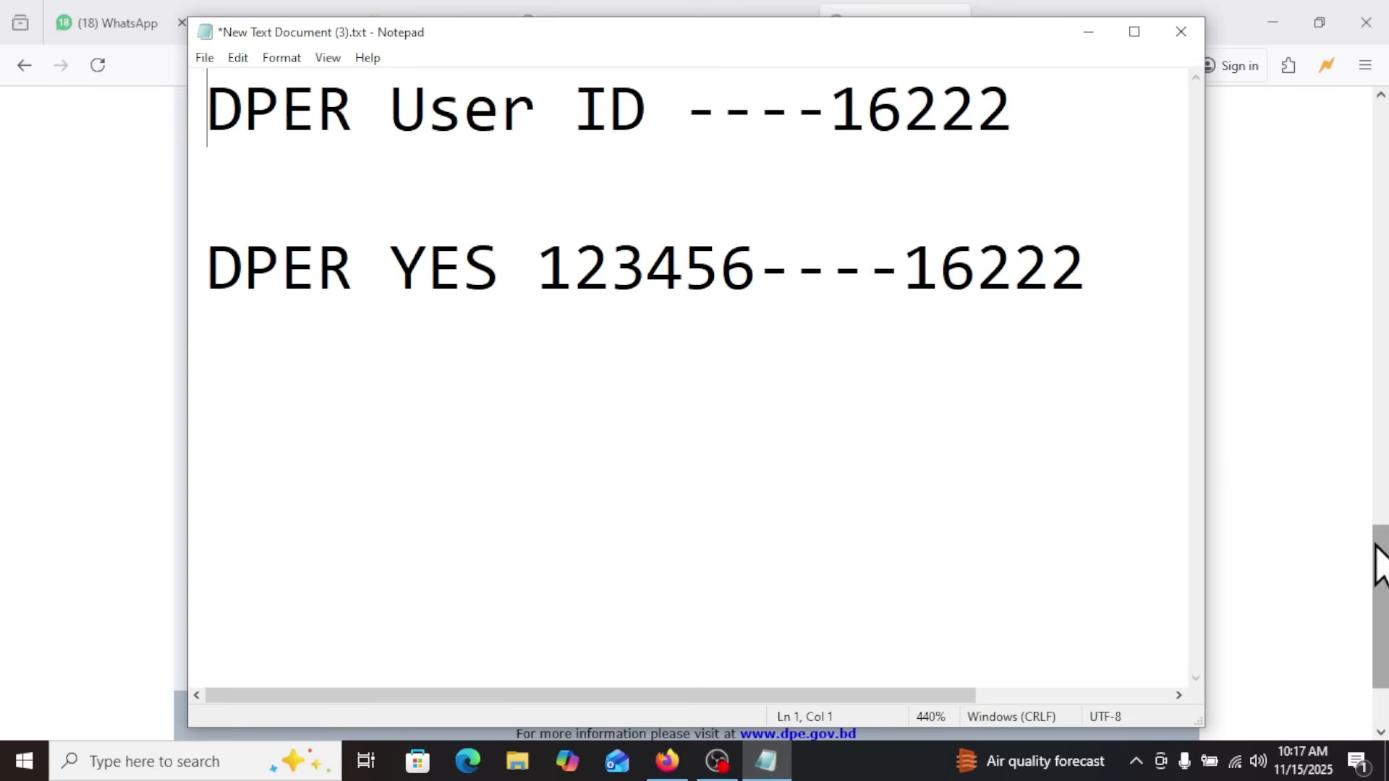
drag(1107, 272, 93, 260)
click(377, 294)
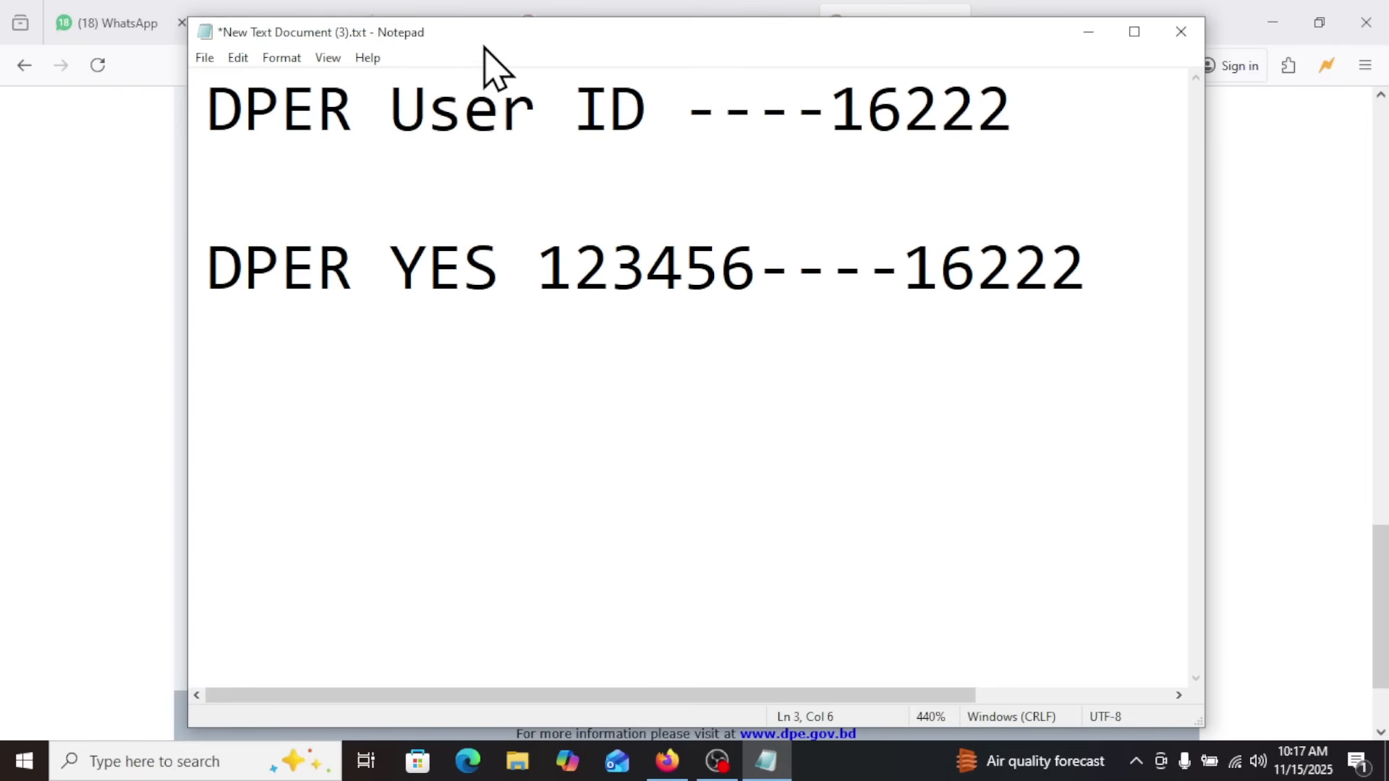
Switch to the browser and look over the College Computer Academy YouTube channel page
drag(571, 43, 569, 31)
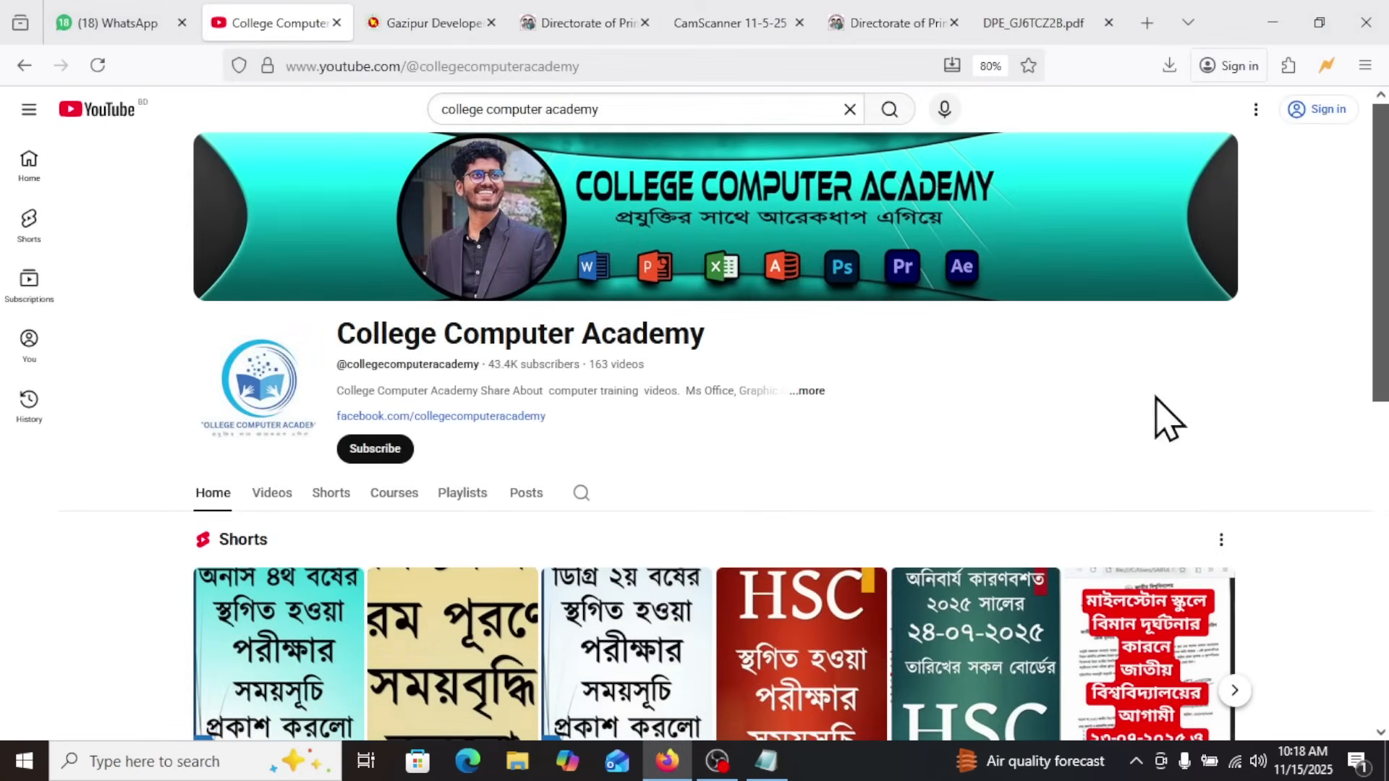
scroll(633, 391, down, 5)
scroll(630, 486, up, 5)
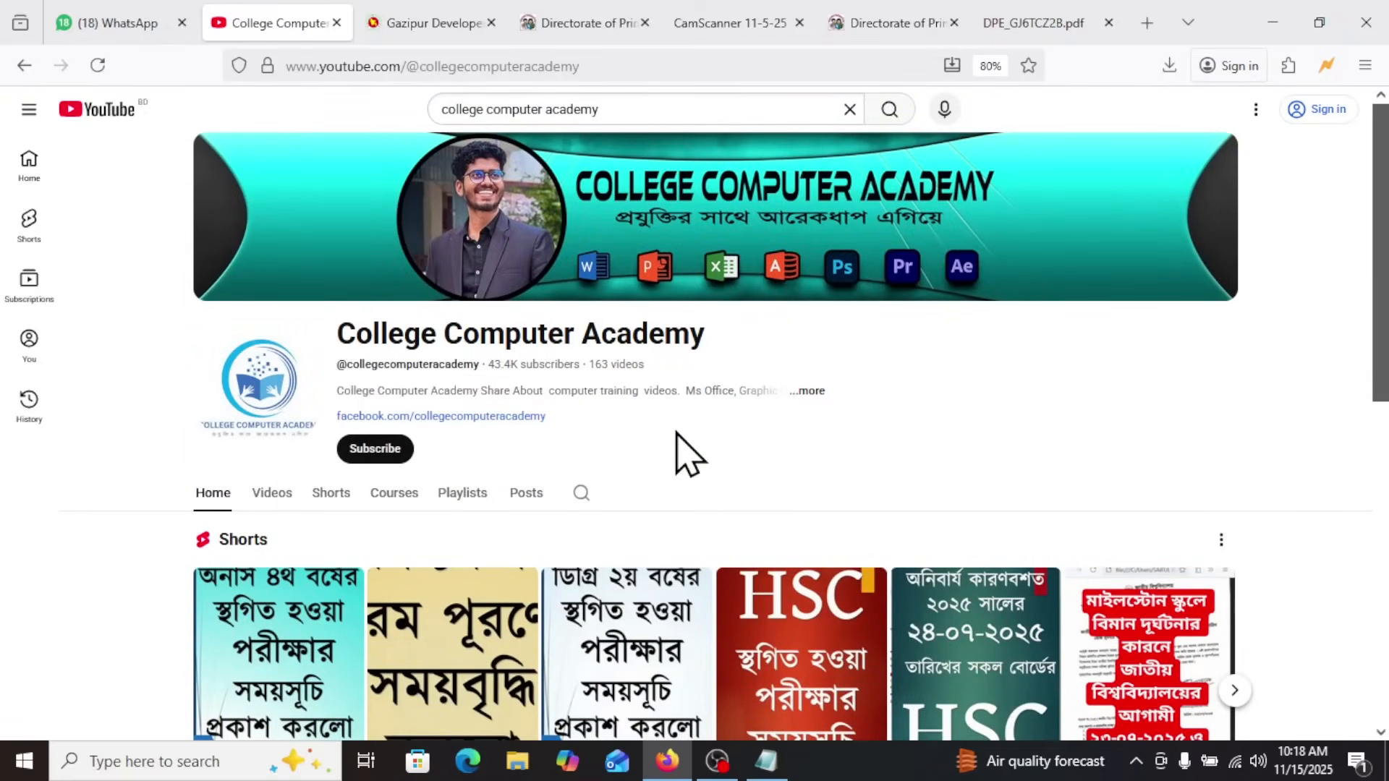
Look through the channel's home page sections, open its playlists and browse all of the created playlists
scroll(677, 434, down, 10)
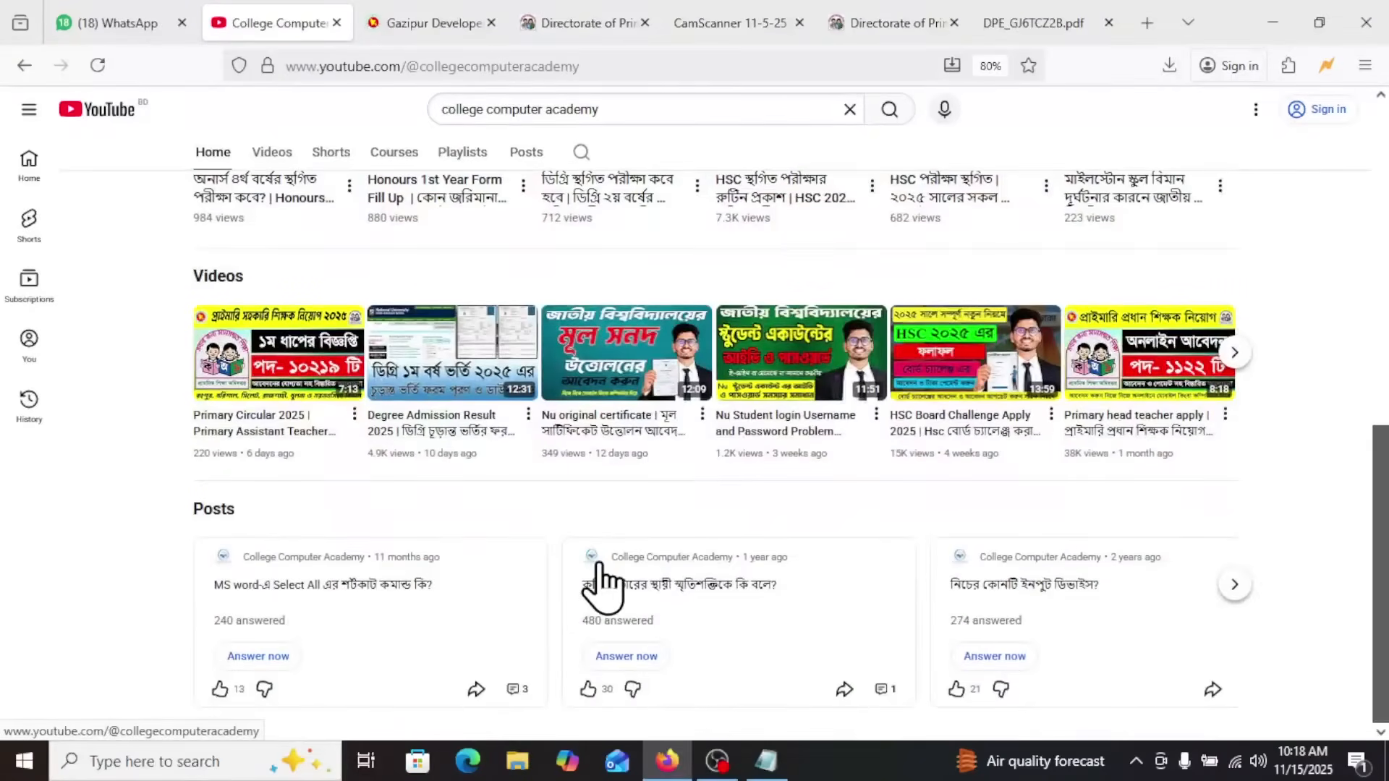
scroll(459, 518, up, 5)
scroll(456, 387, up, 4)
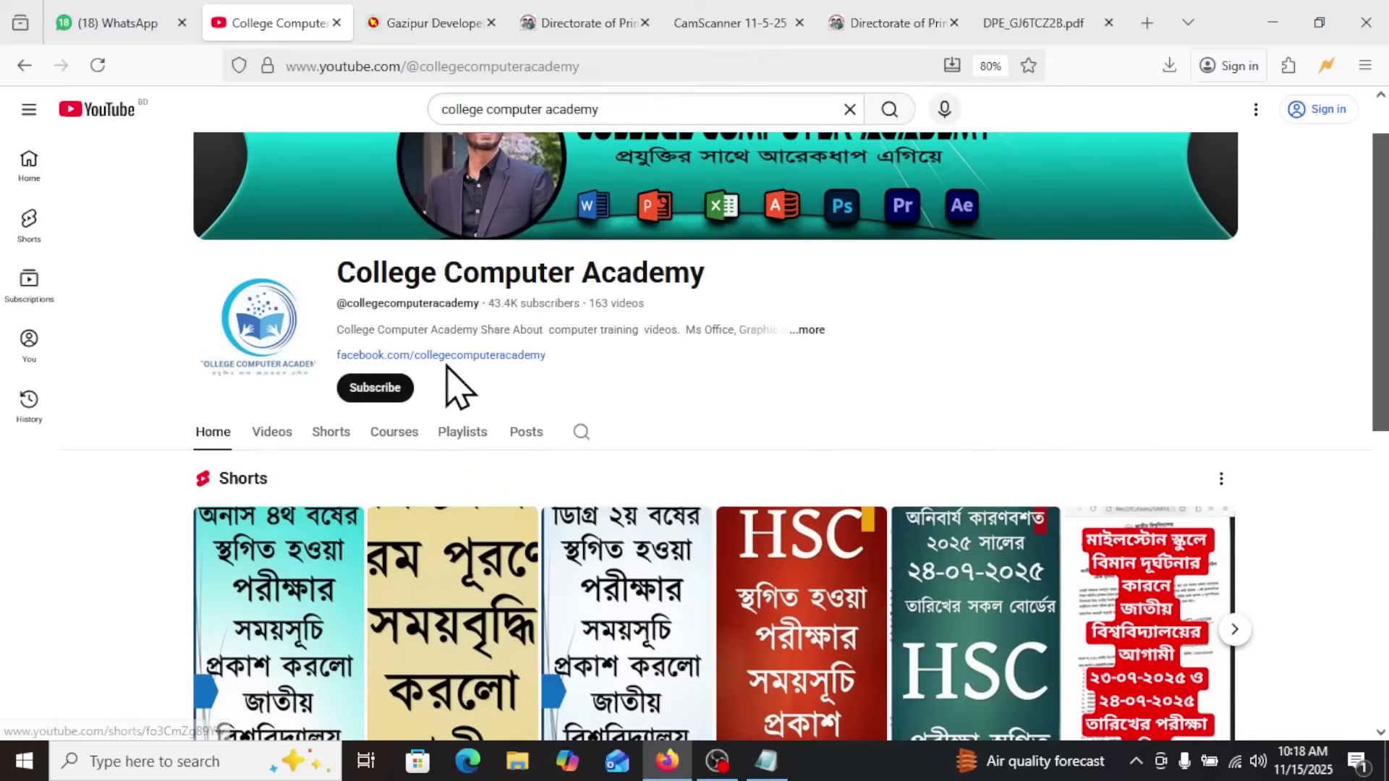
click(474, 433)
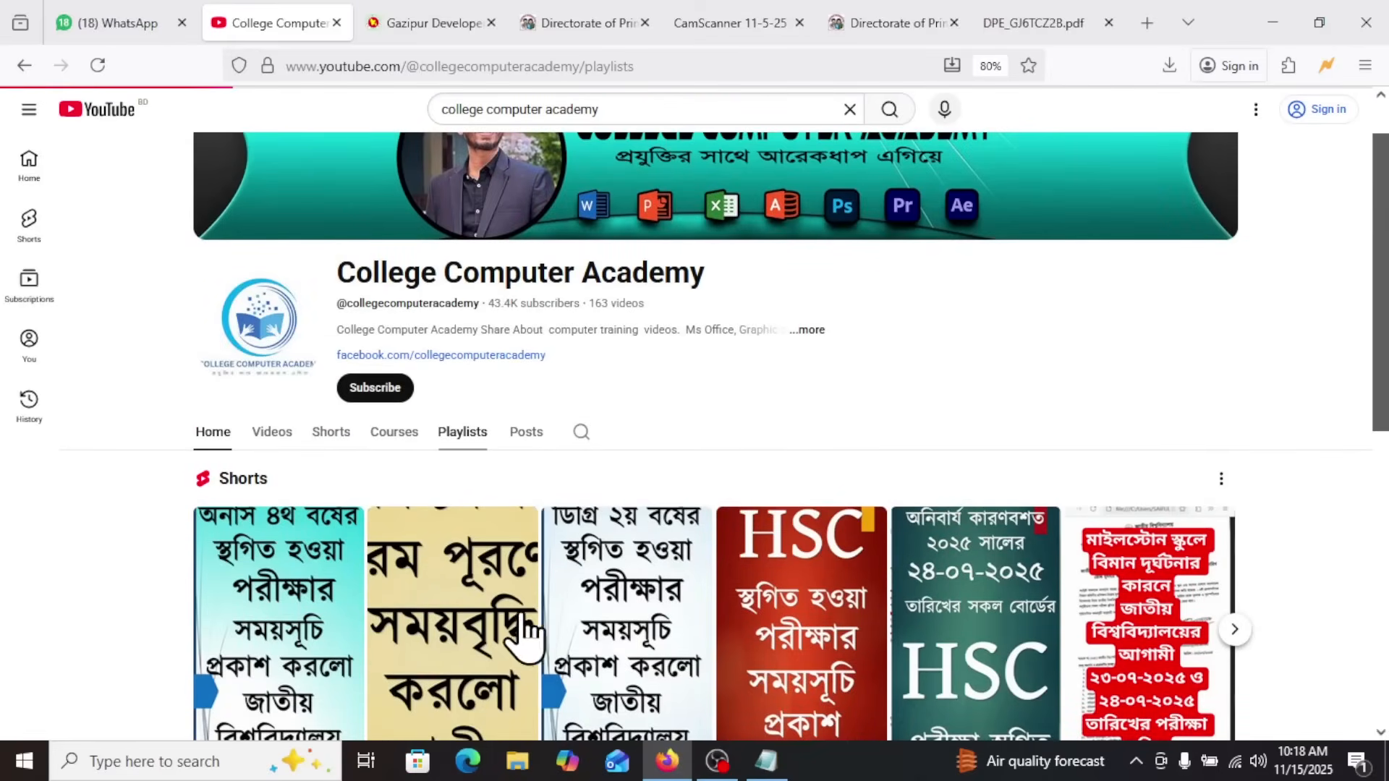
scroll(748, 557, down, 2)
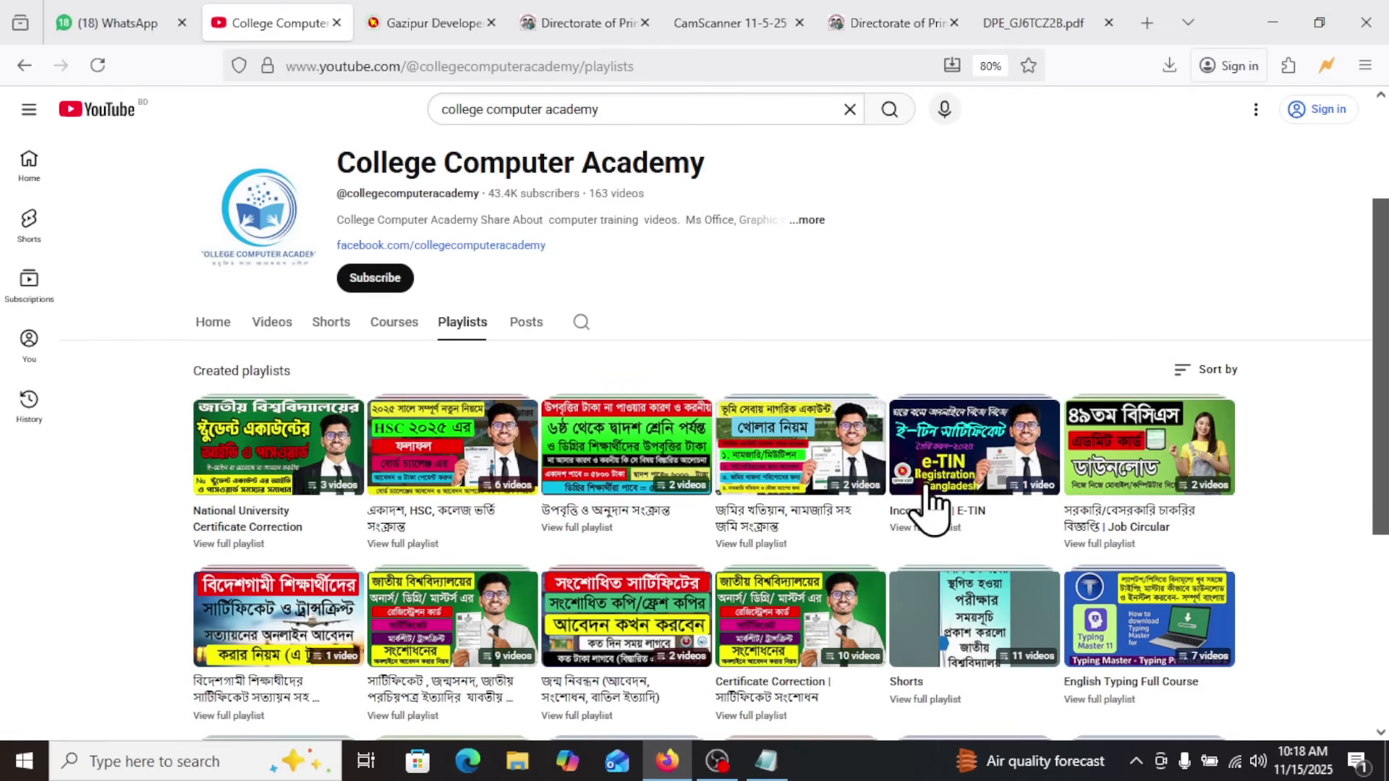
scroll(1176, 514, down, 2)
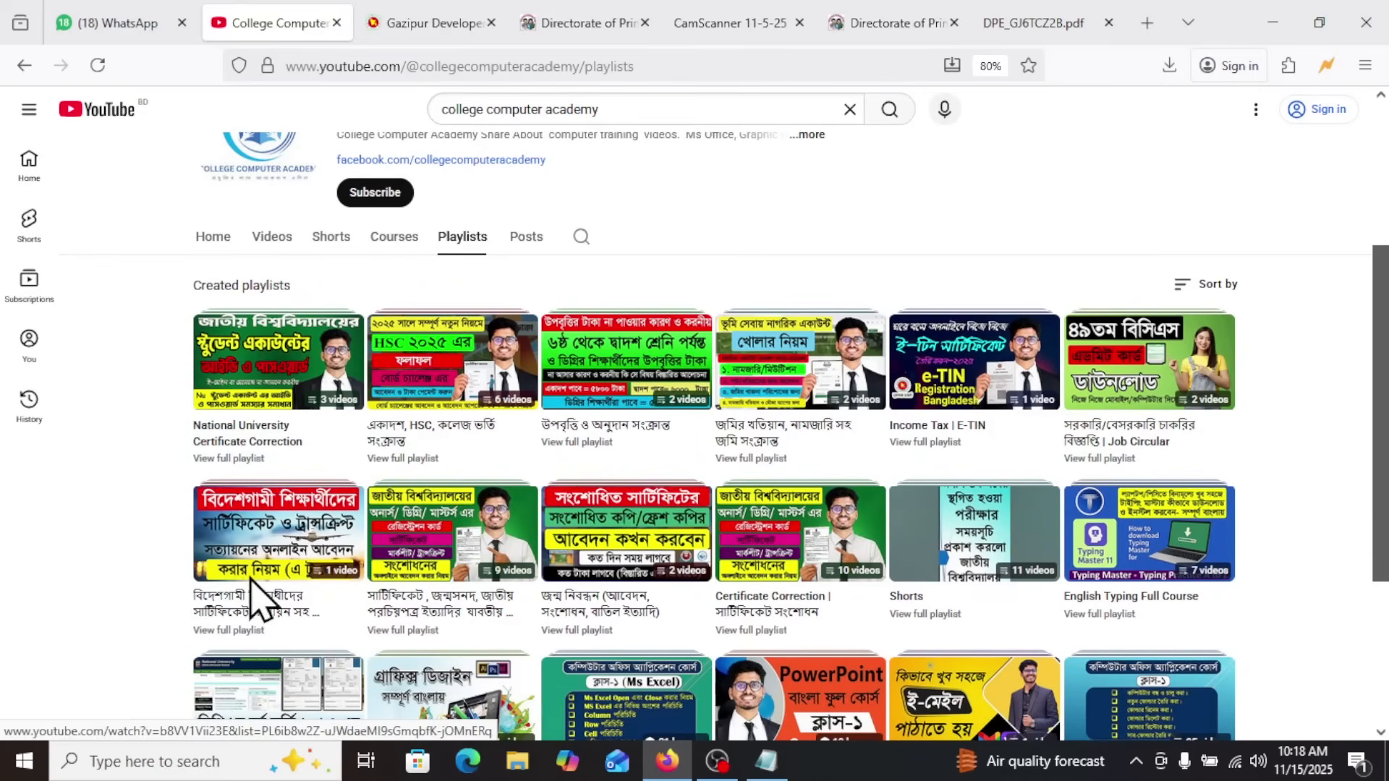
mouse_move(262, 605)
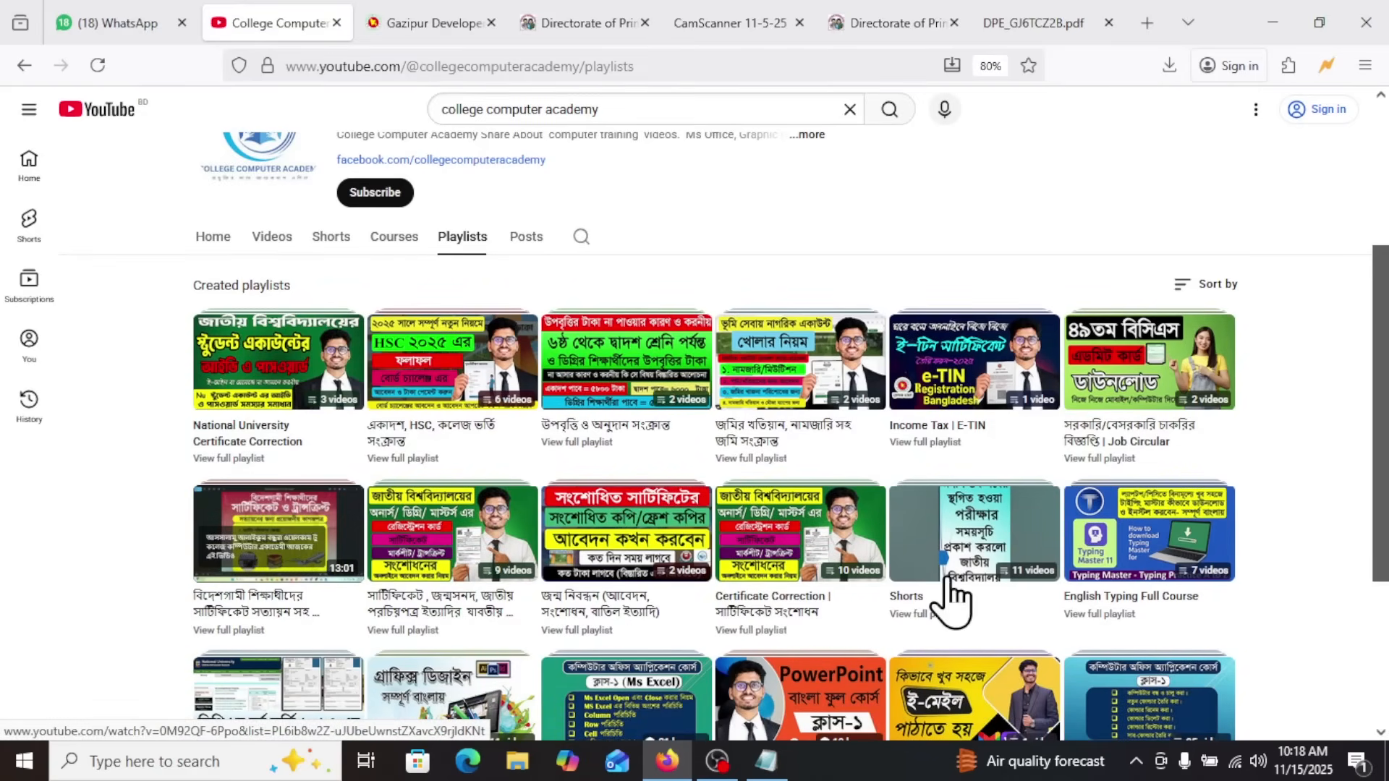
scroll(969, 594, down, 2)
scroll(794, 604, down, 1)
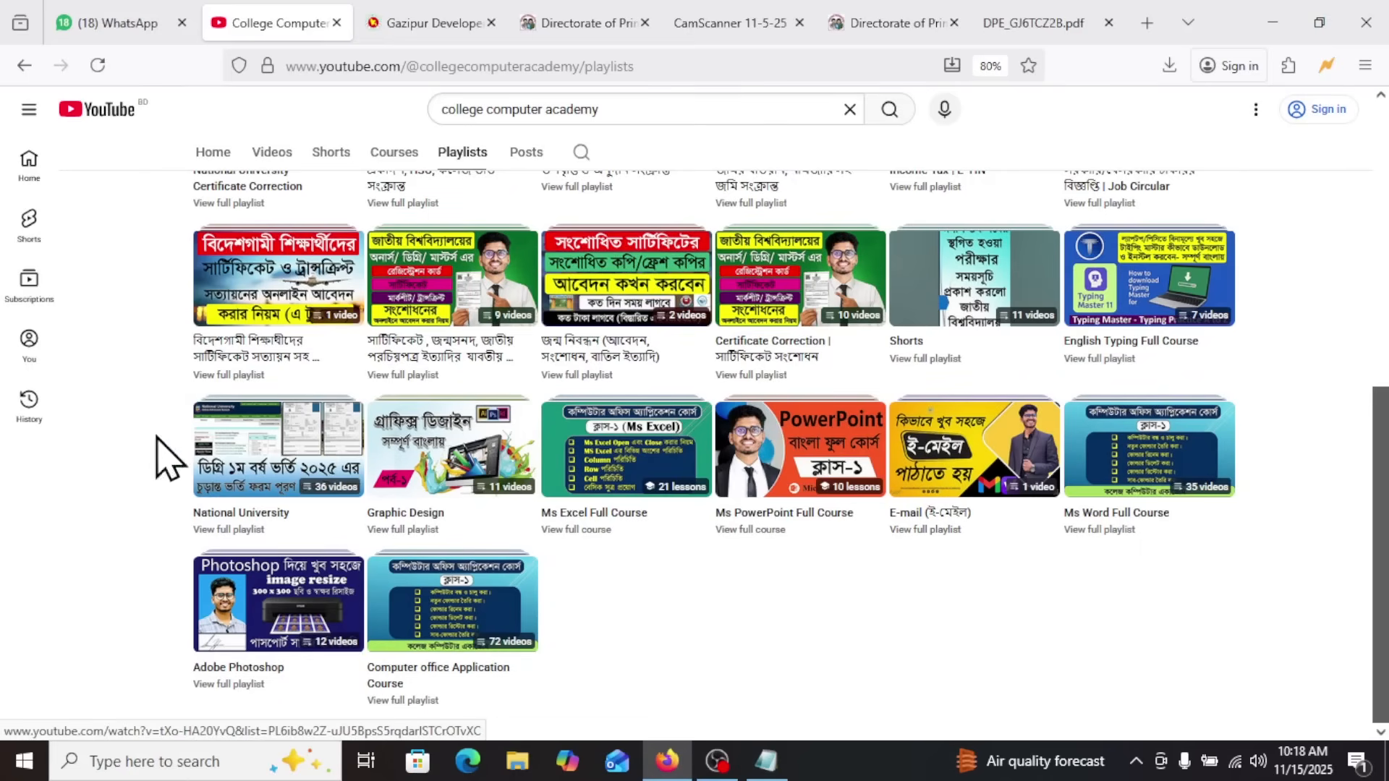
scroll(521, 441, up, 7)
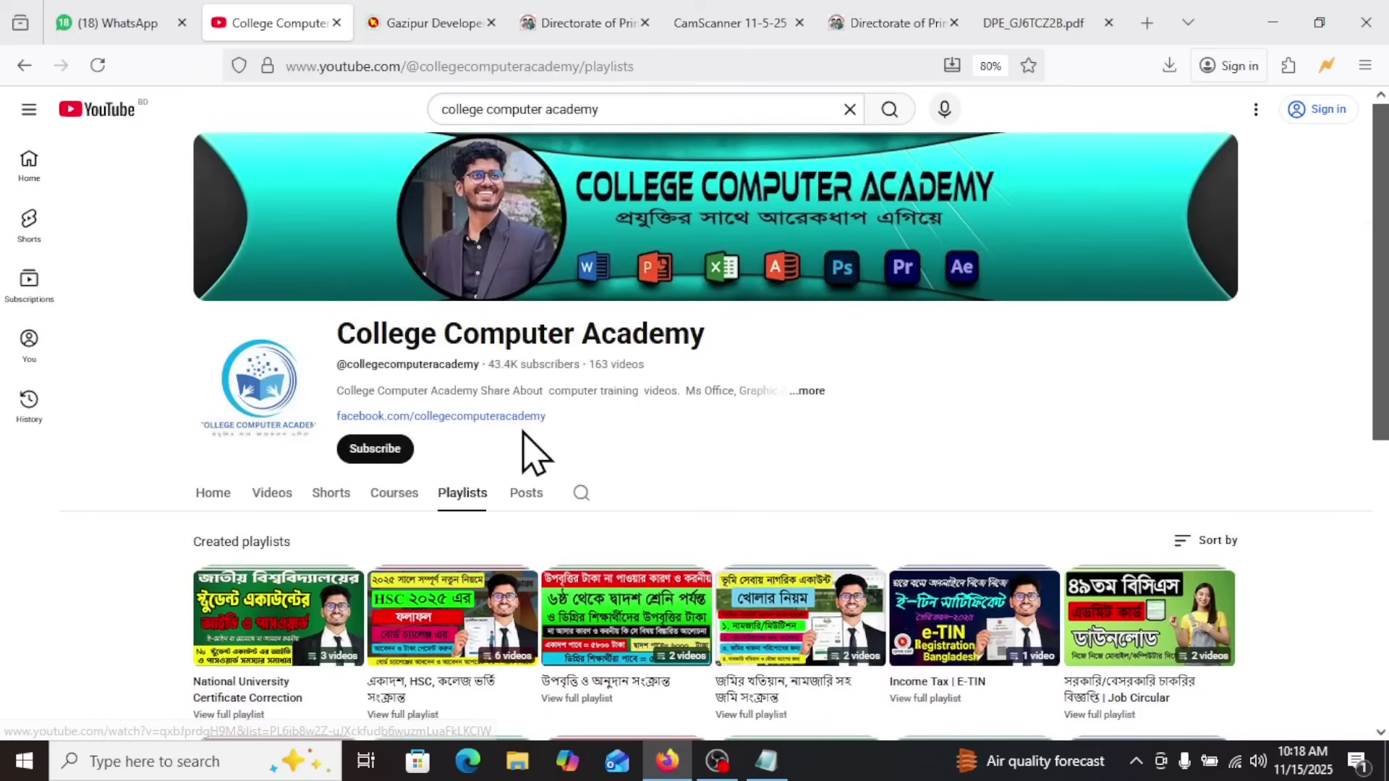
scroll(528, 449, down, 4)
scroll(530, 452, up, 3)
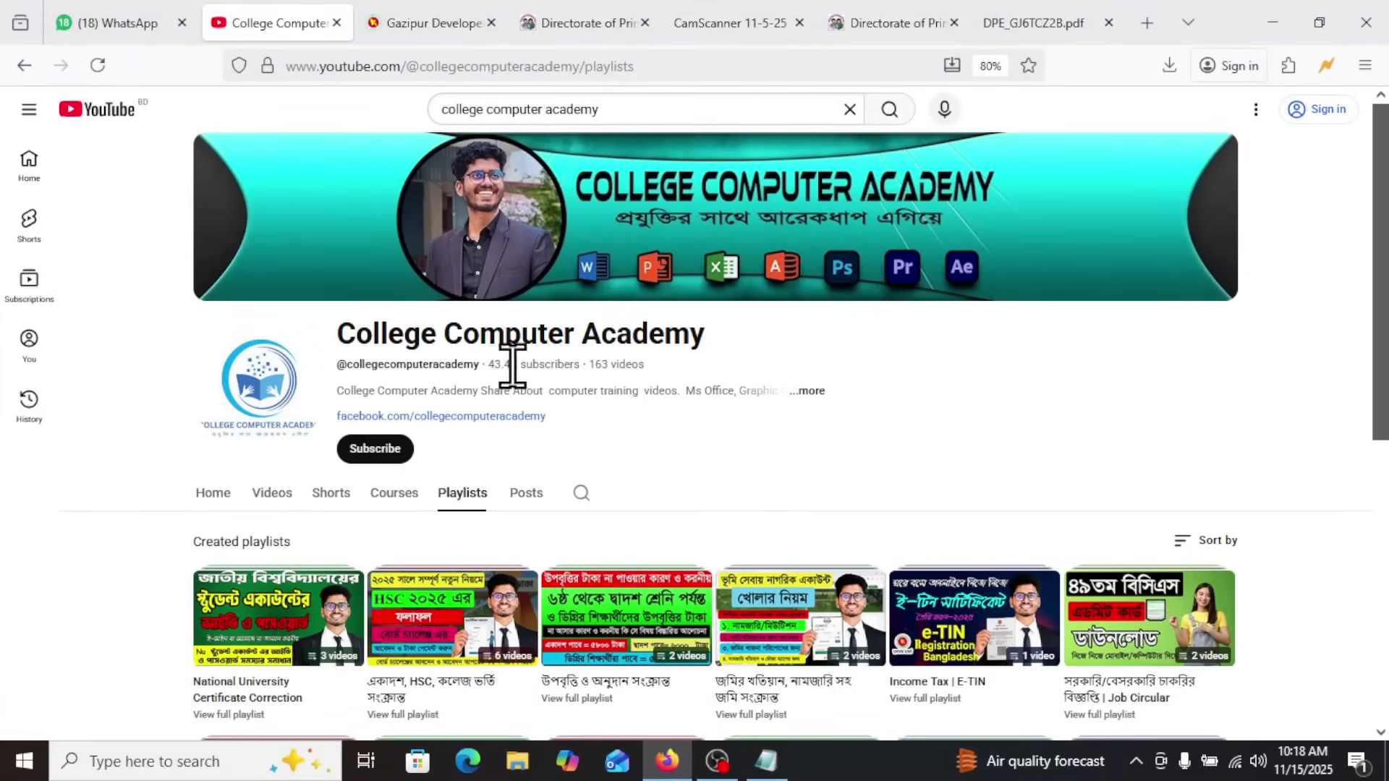
Open the channel's full description and close it again
drag(333, 336, 796, 394)
click(811, 391)
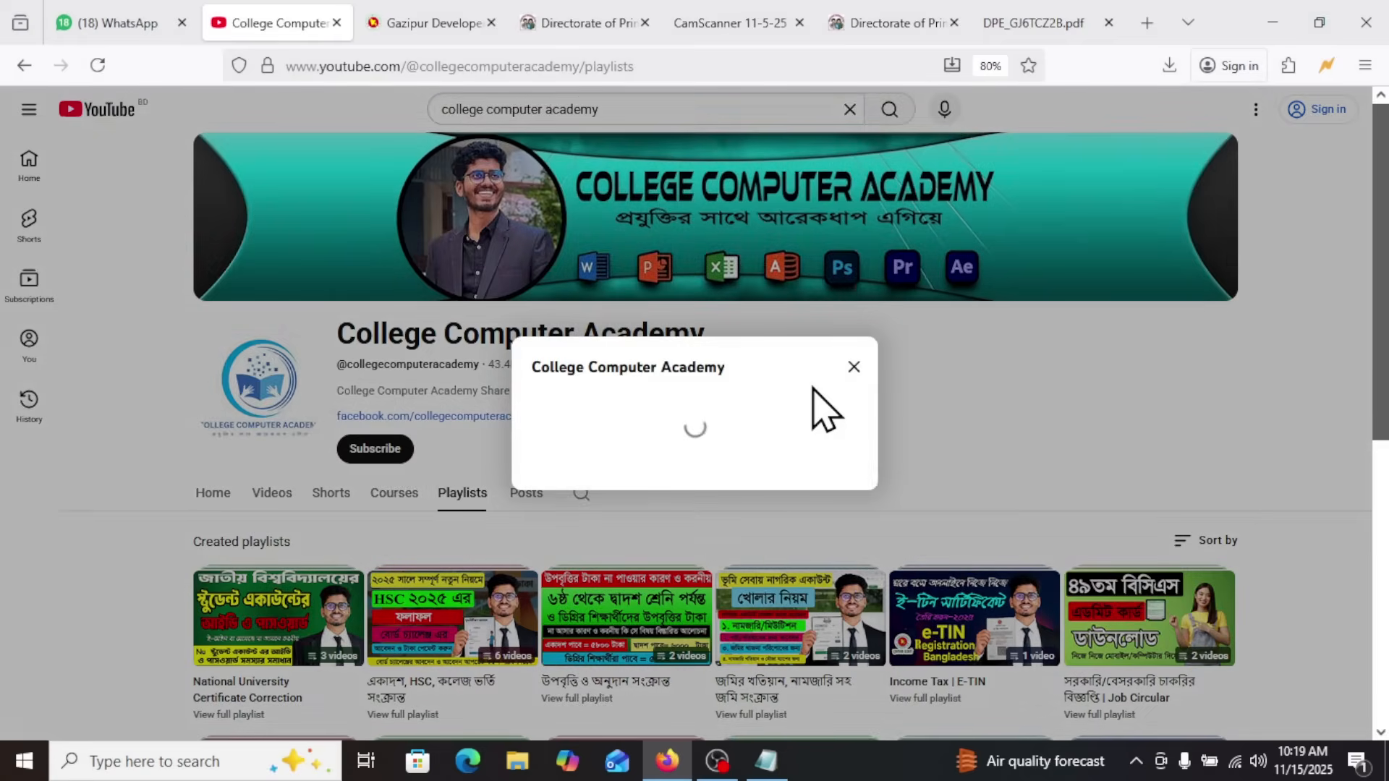
click(897, 177)
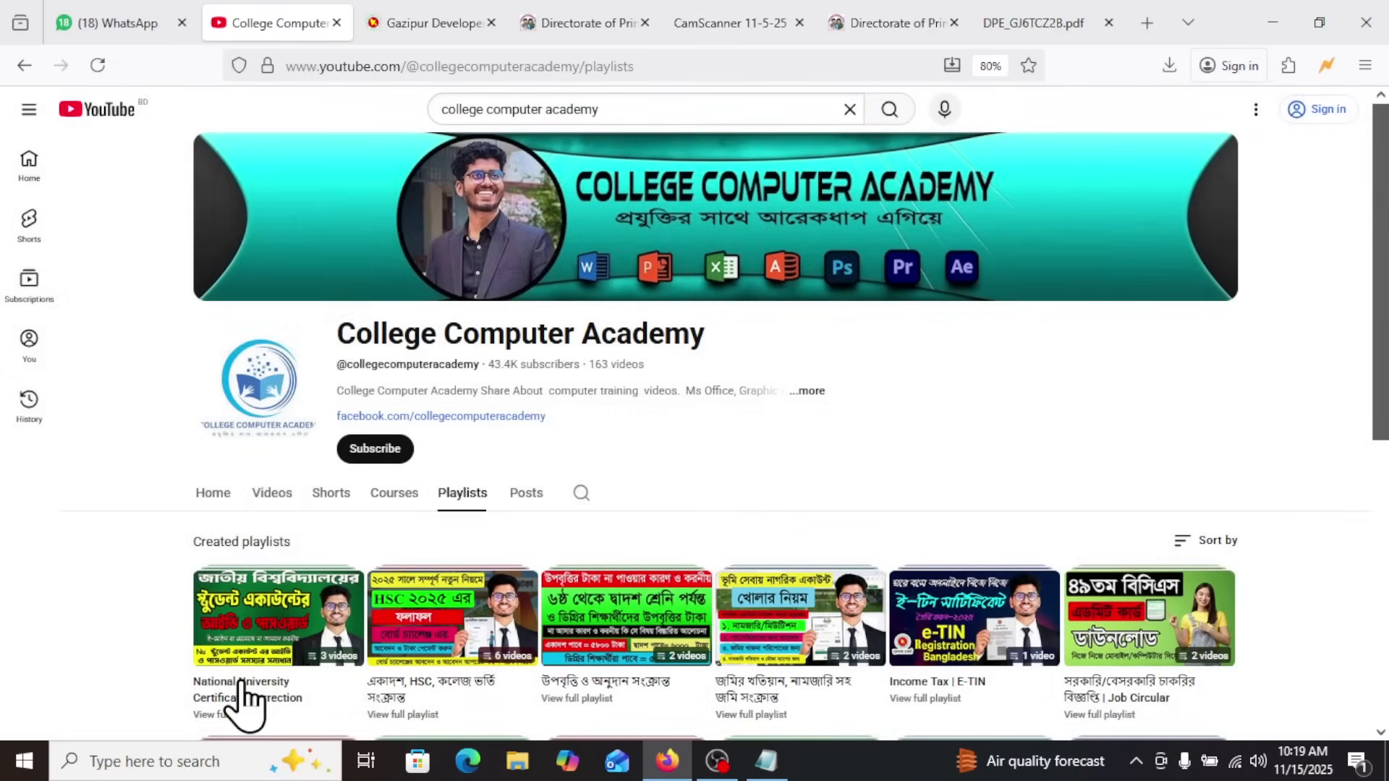